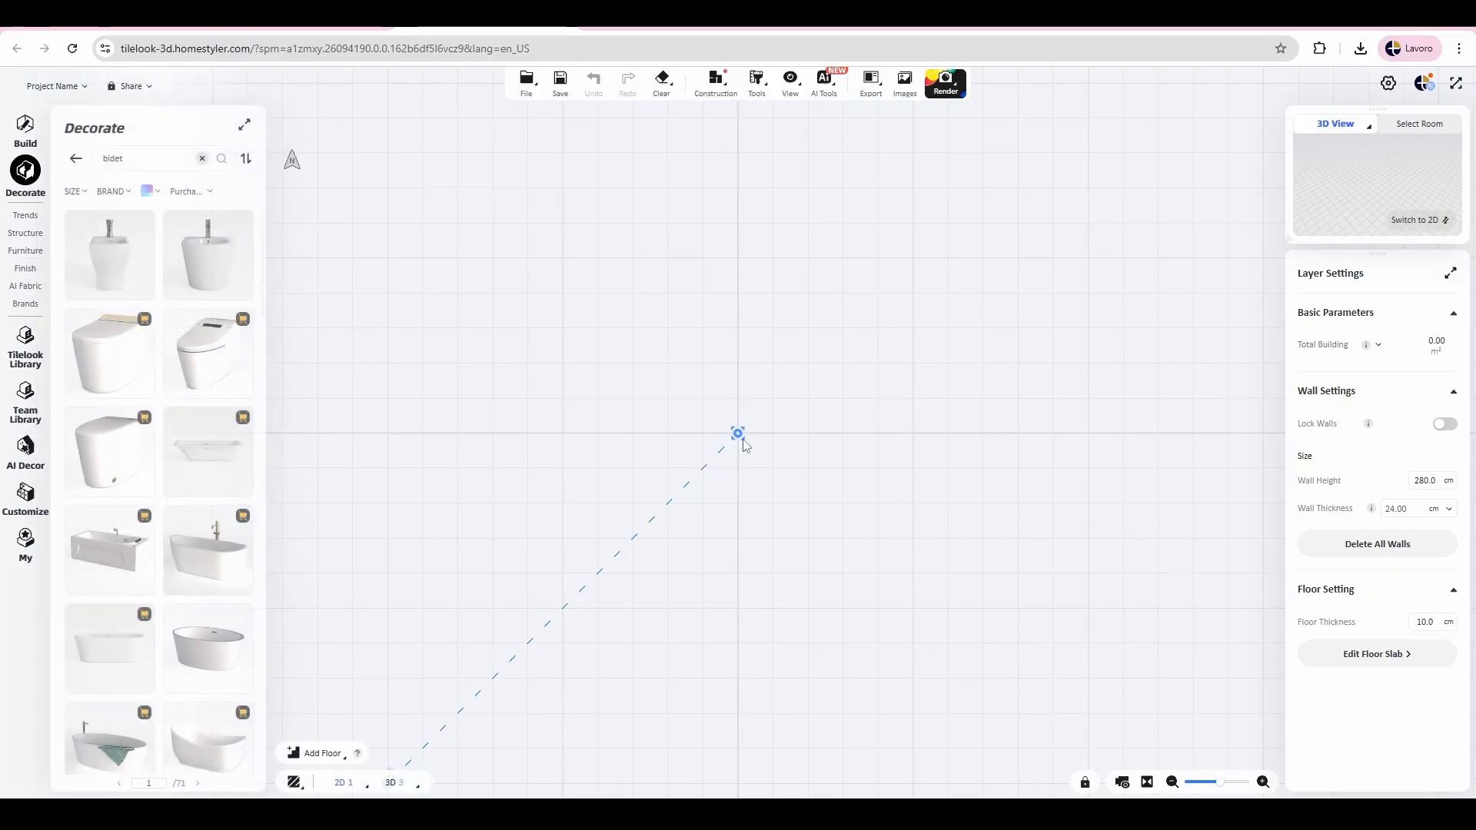
Step: Draw a rectangular room measuring 250 by 270 cm on the floor plan
click(15, 131)
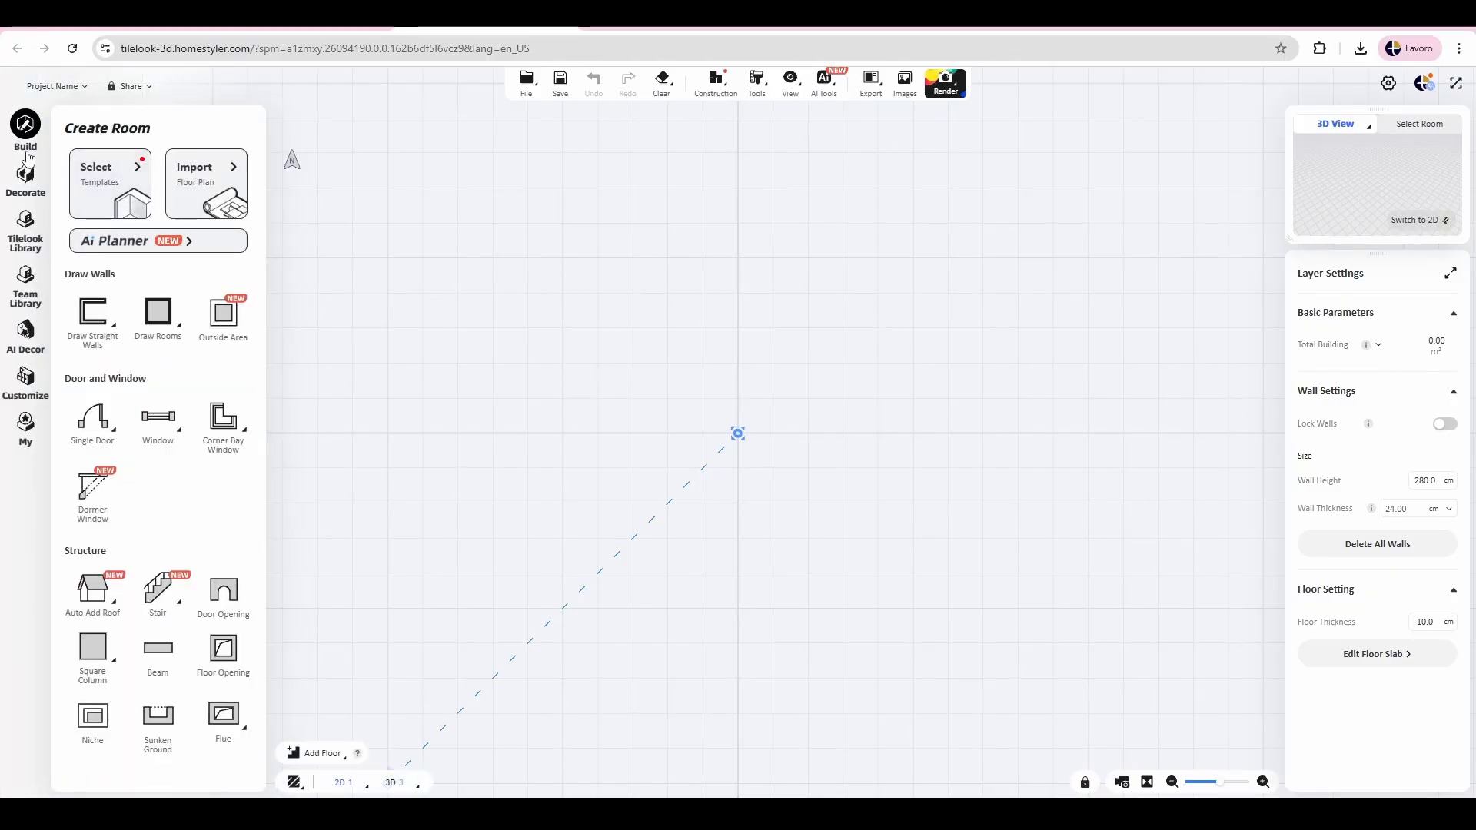
click(160, 312)
click(159, 314)
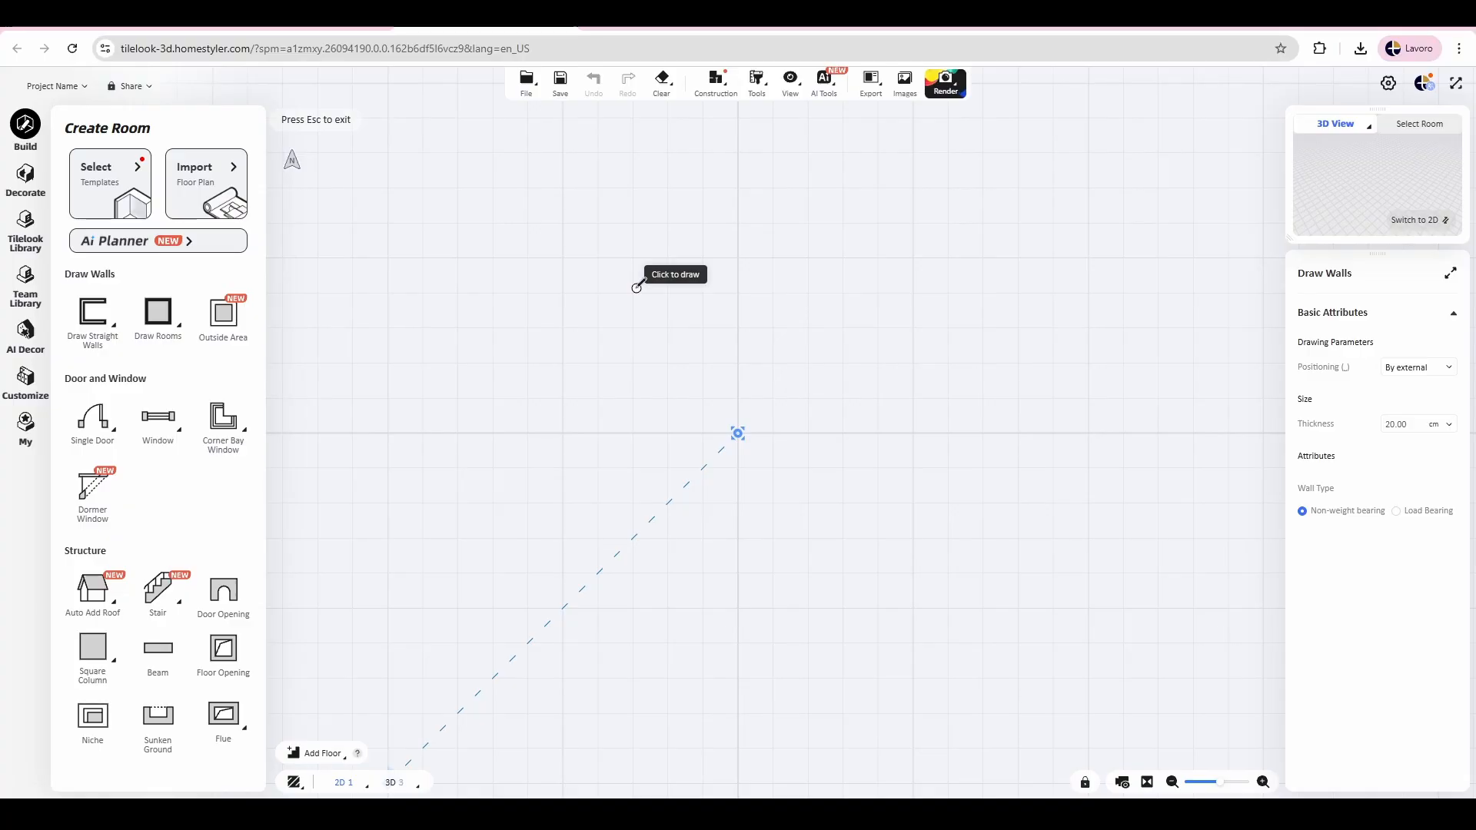
click(636, 287)
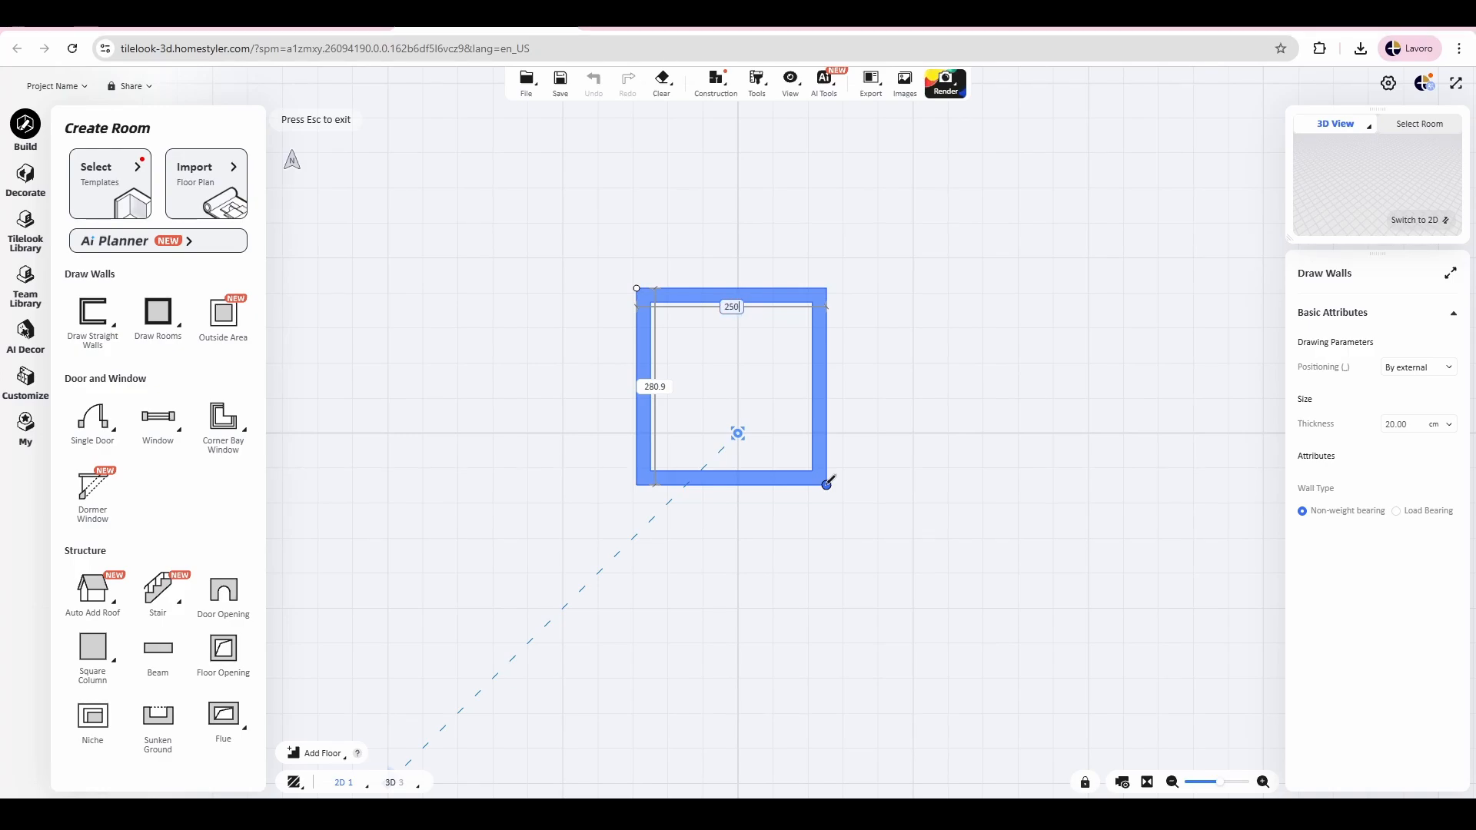
key(Tab)
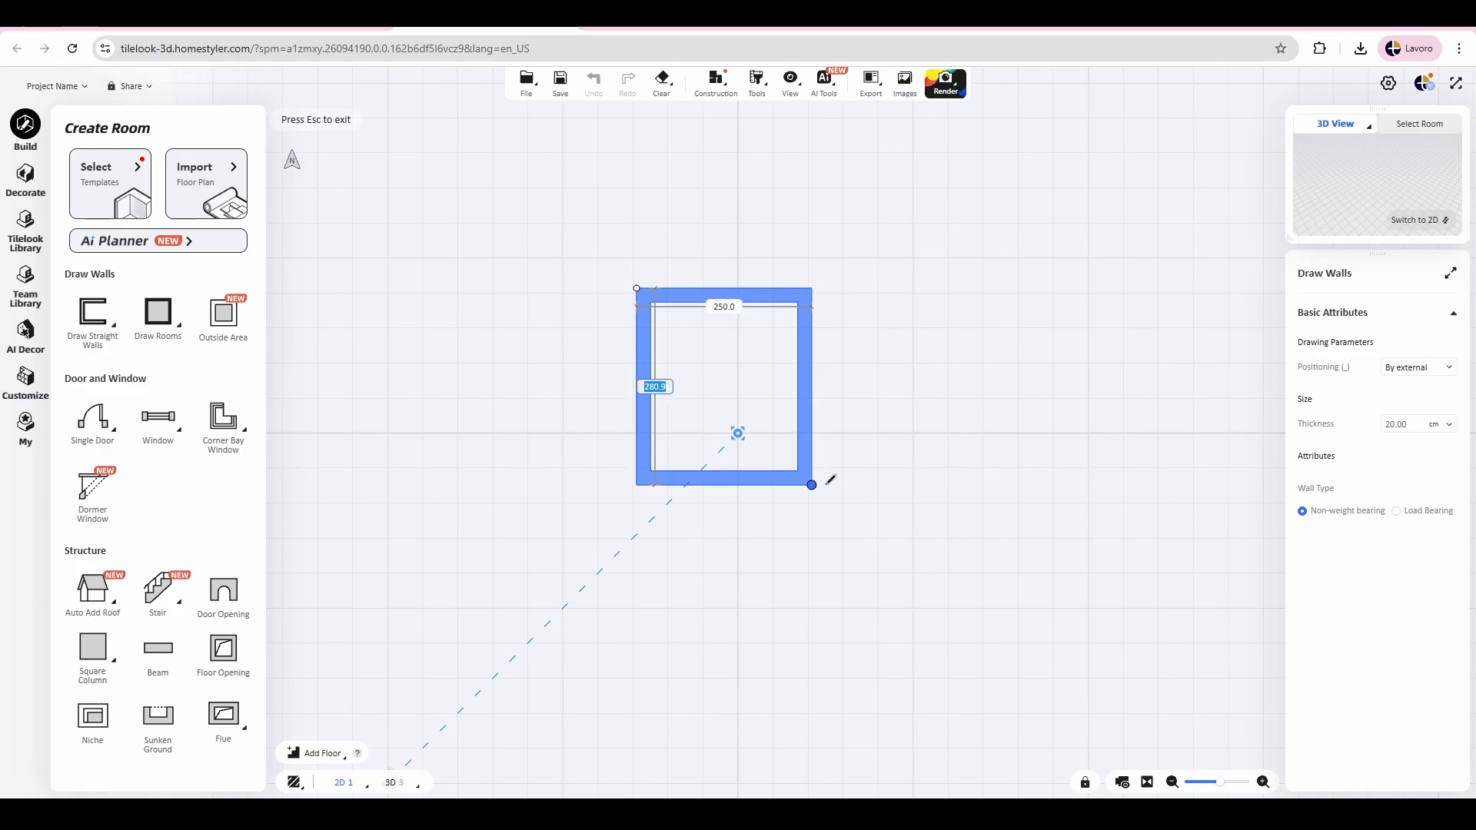
text(270)
key(Return)
key(Escape)
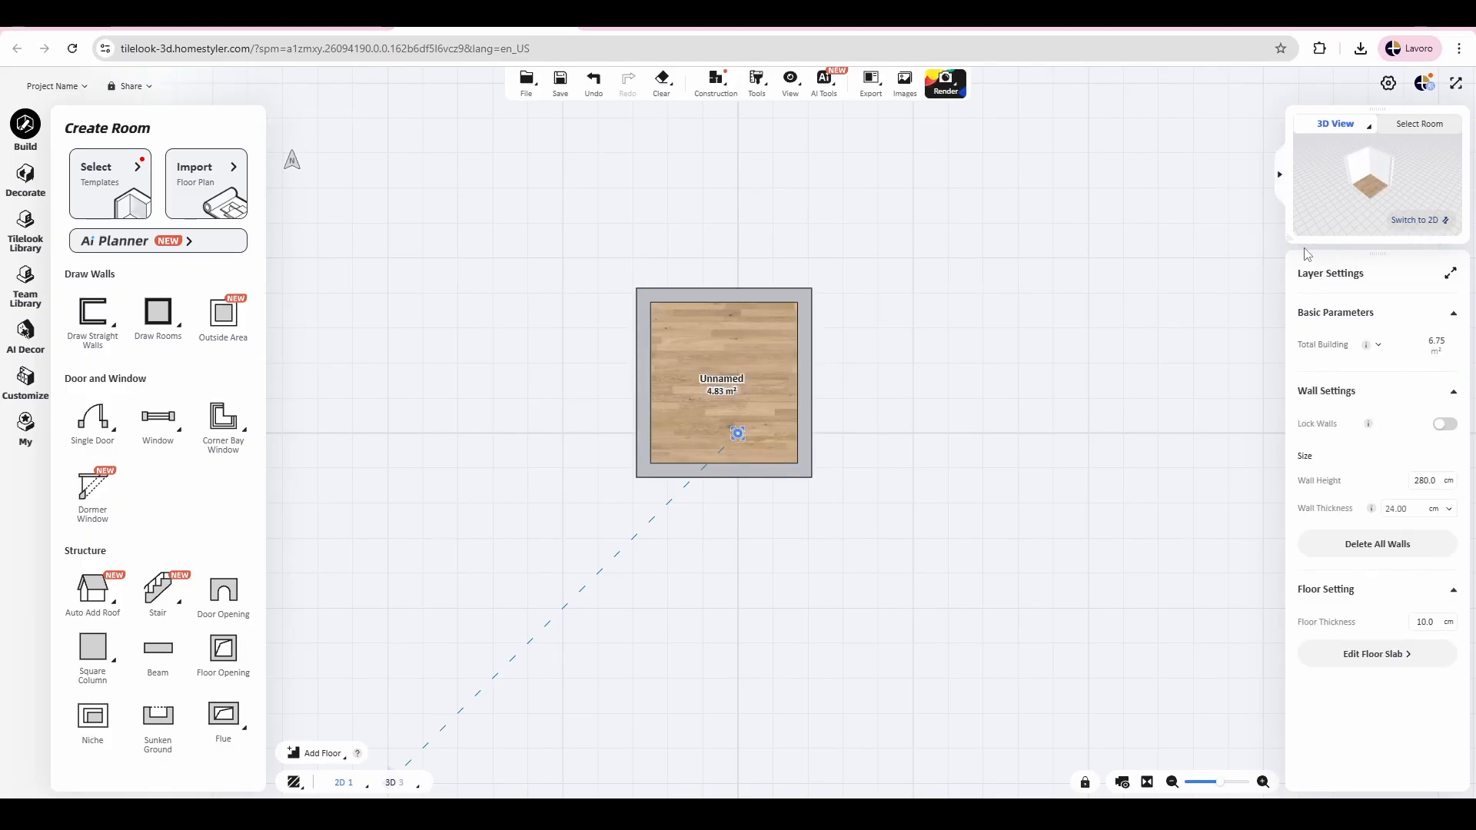
Step: Show the new room in the main 3D view and examine its walls and floor from several angles
mouse_move(1277, 242)
click(1417, 320)
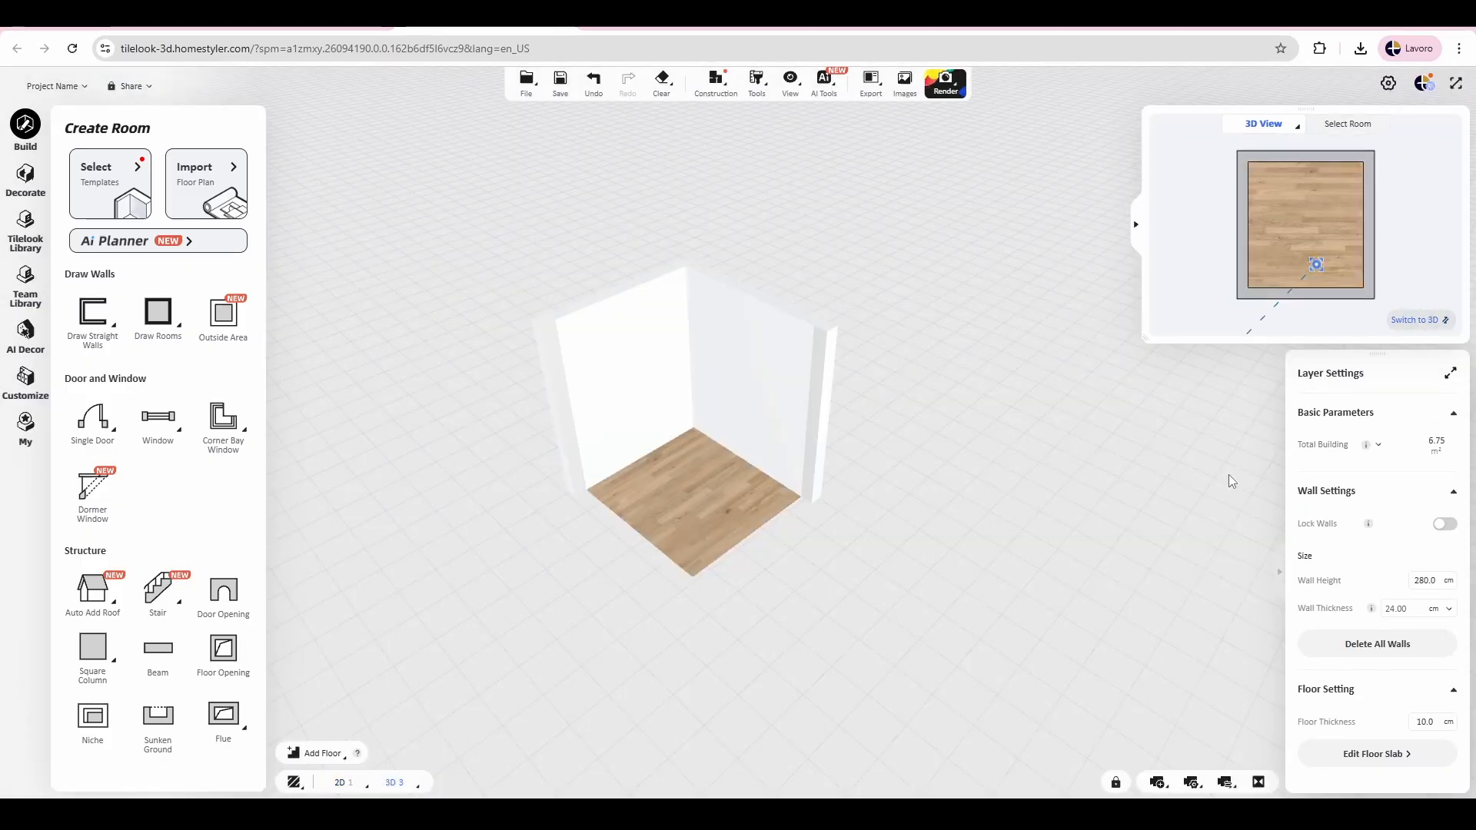
drag(1229, 475, 911, 441)
scroll(912, 490, up, 5)
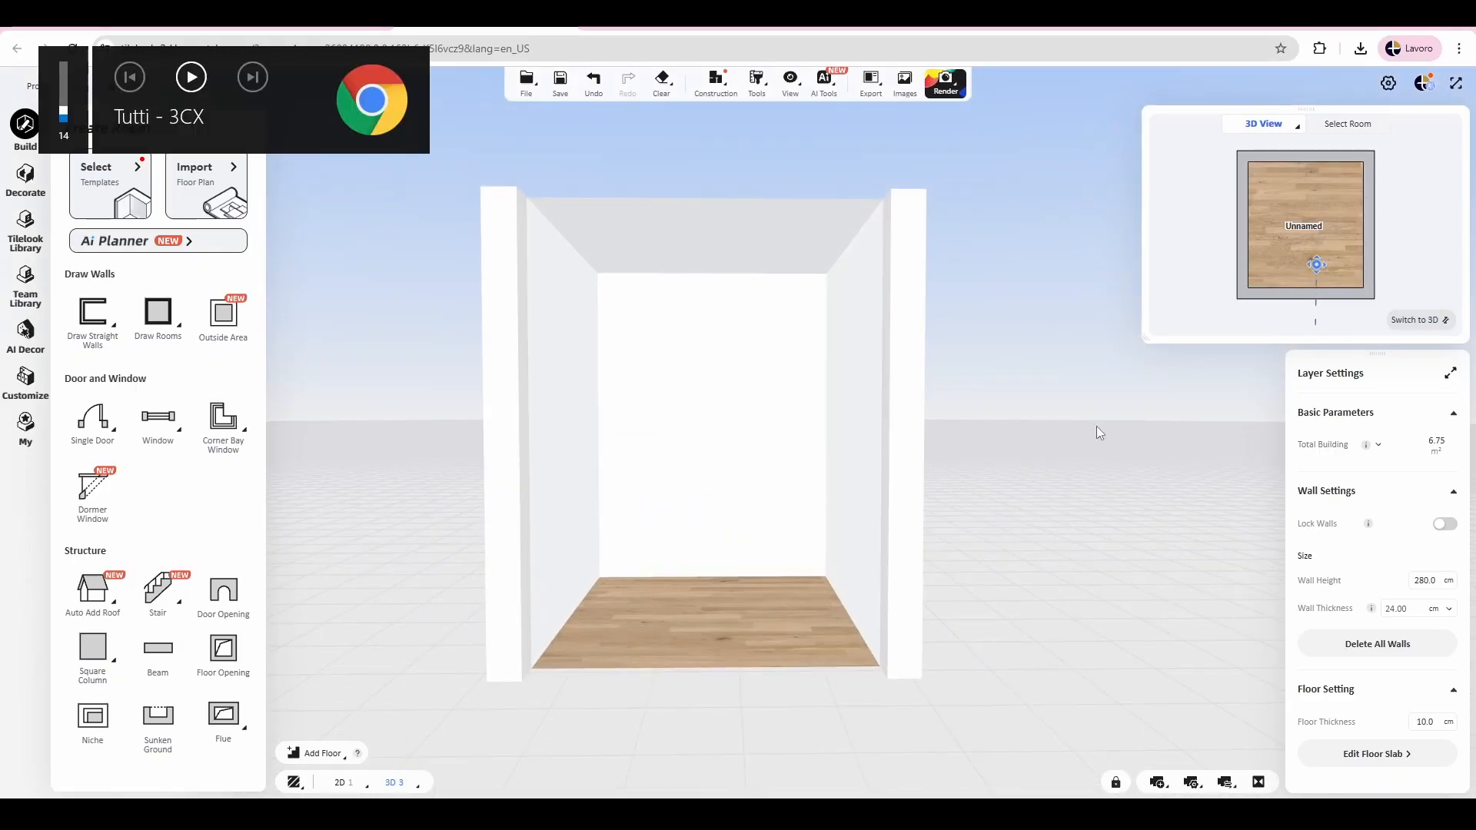
drag(1096, 432, 1028, 482)
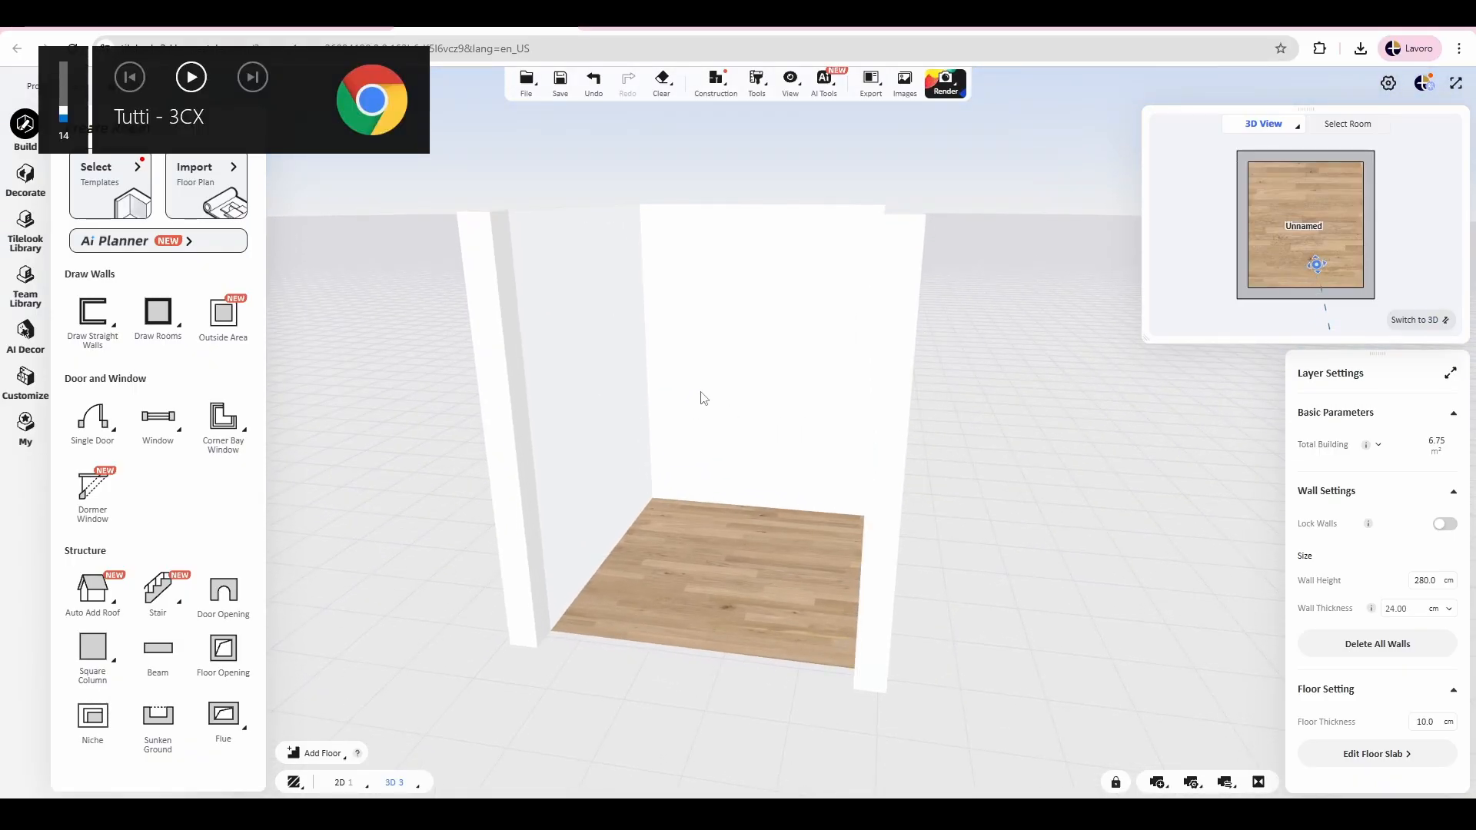
drag(1031, 454, 1068, 413)
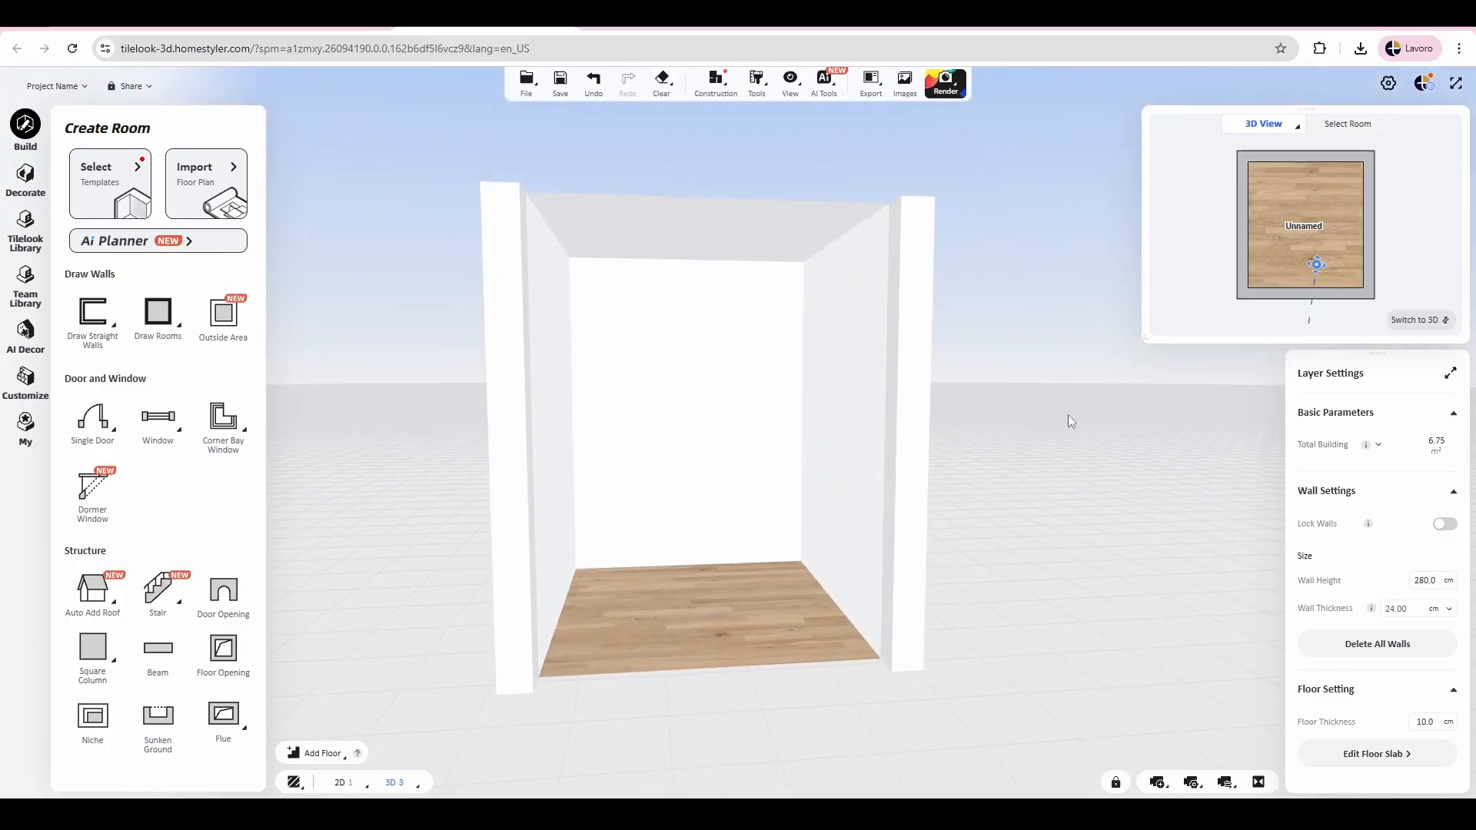
Step: Turn the Hide Wall display option off and on again, and view the room's interior from another angle
click(788, 85)
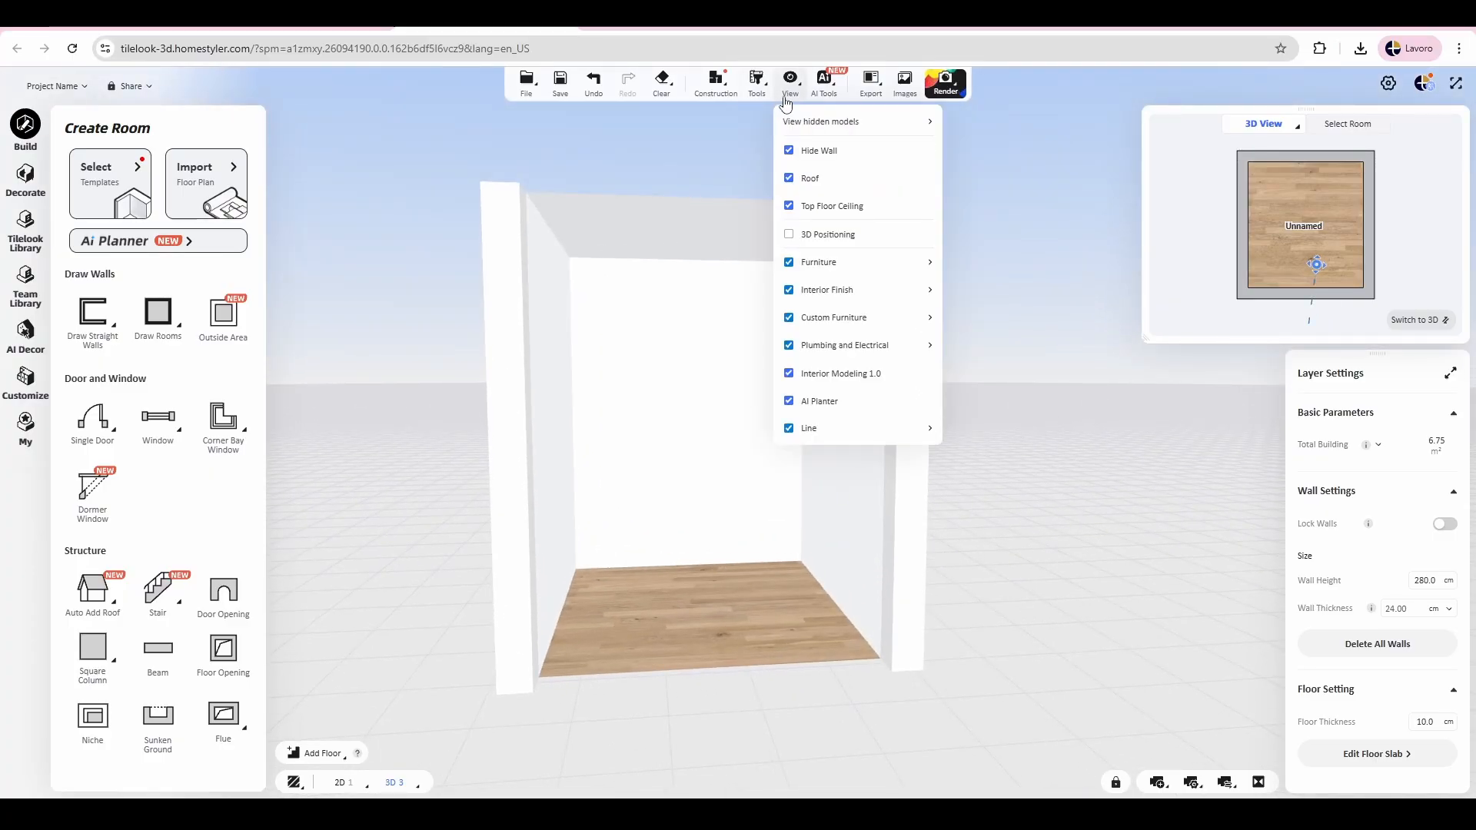
click(789, 151)
click(803, 154)
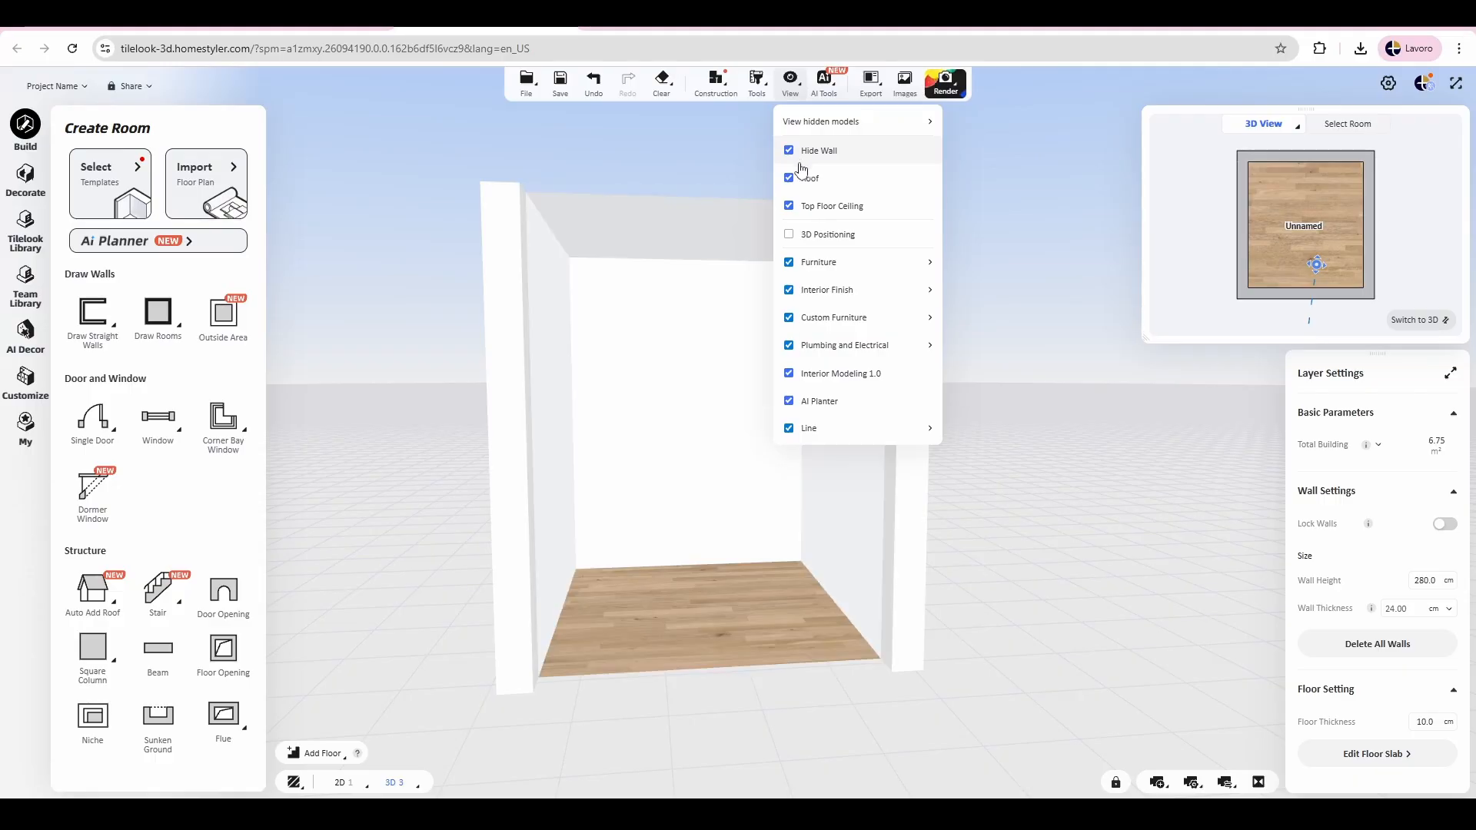
click(611, 419)
drag(1053, 475, 800, 445)
Step: Switch to the Roam view and look around the walls and floor from inside the room
mouse_move(383, 776)
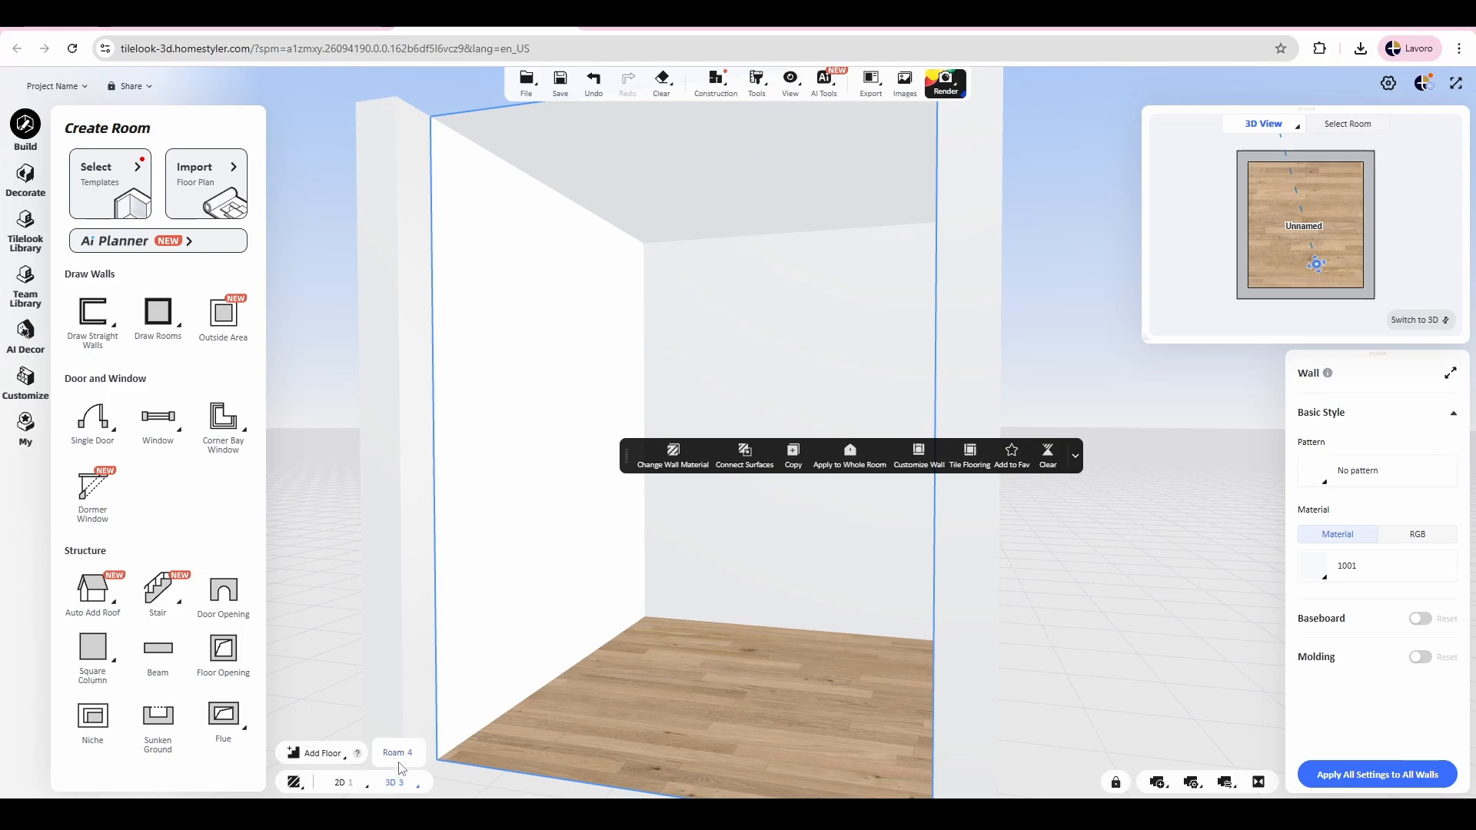
click(396, 752)
drag(682, 554, 562, 547)
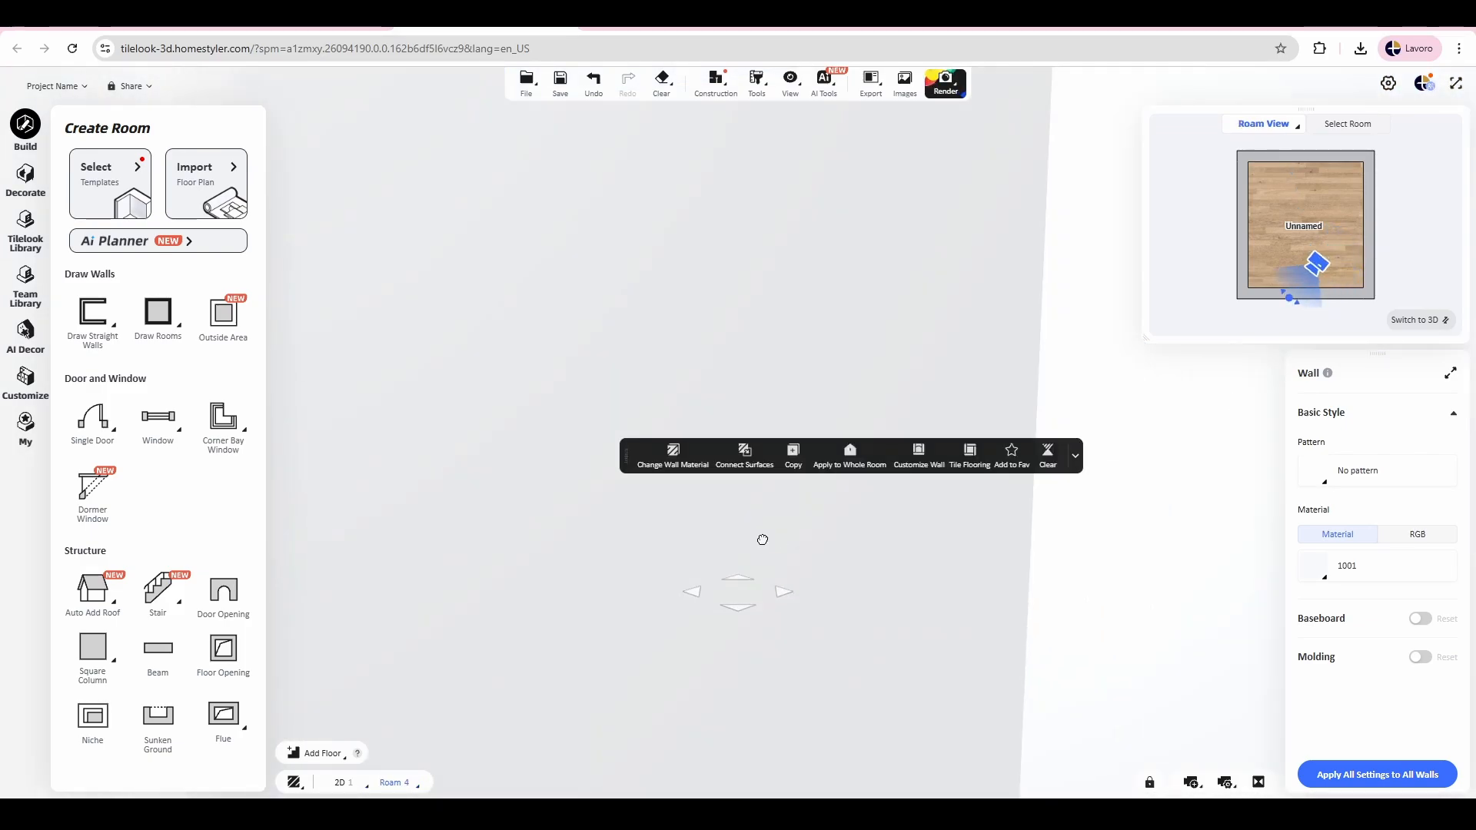
drag(961, 536, 659, 481)
drag(984, 482, 814, 465)
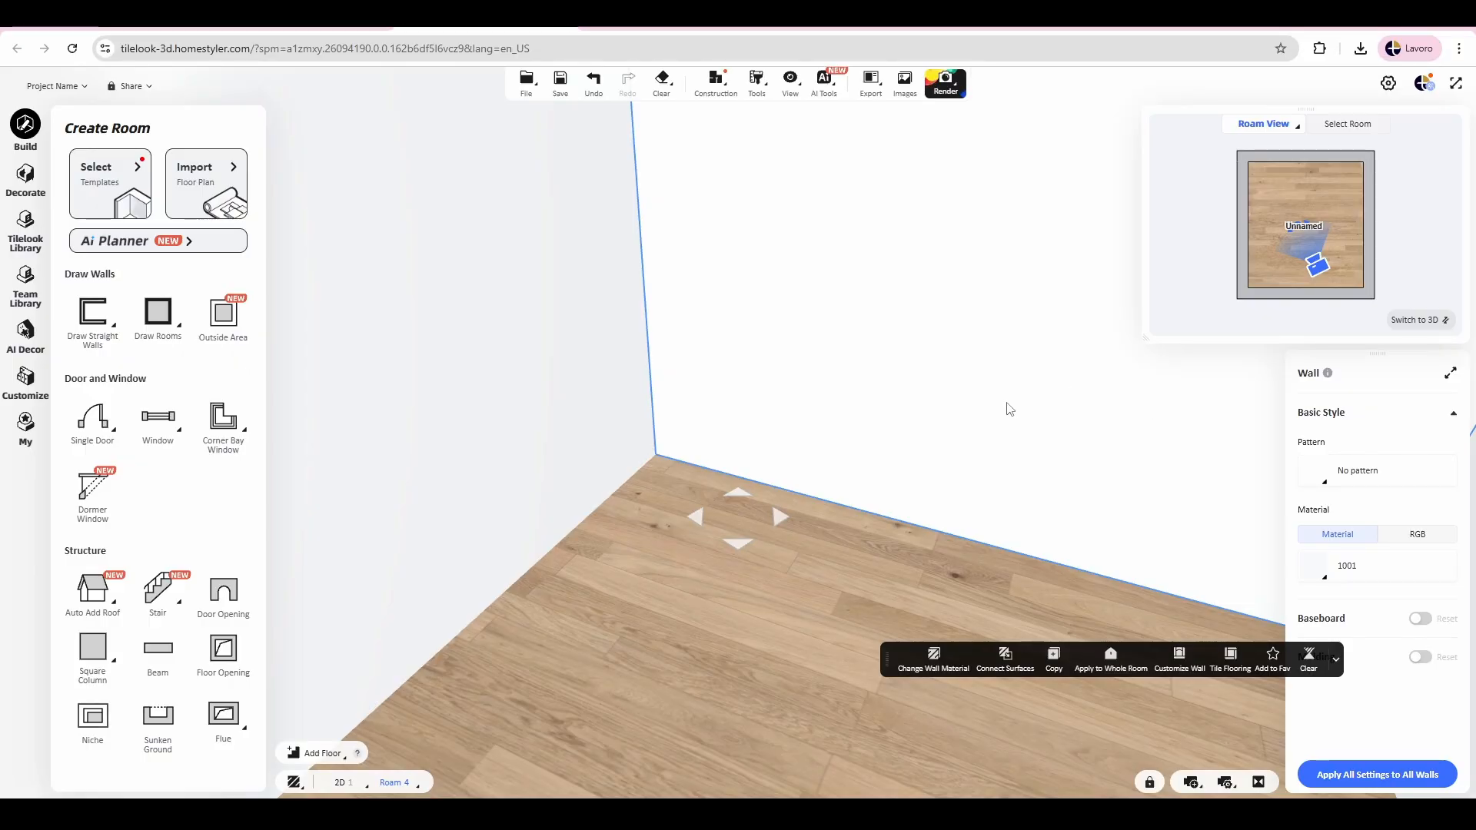
Step: Return to the 2D floor plan and shrink the preview window
click(1402, 322)
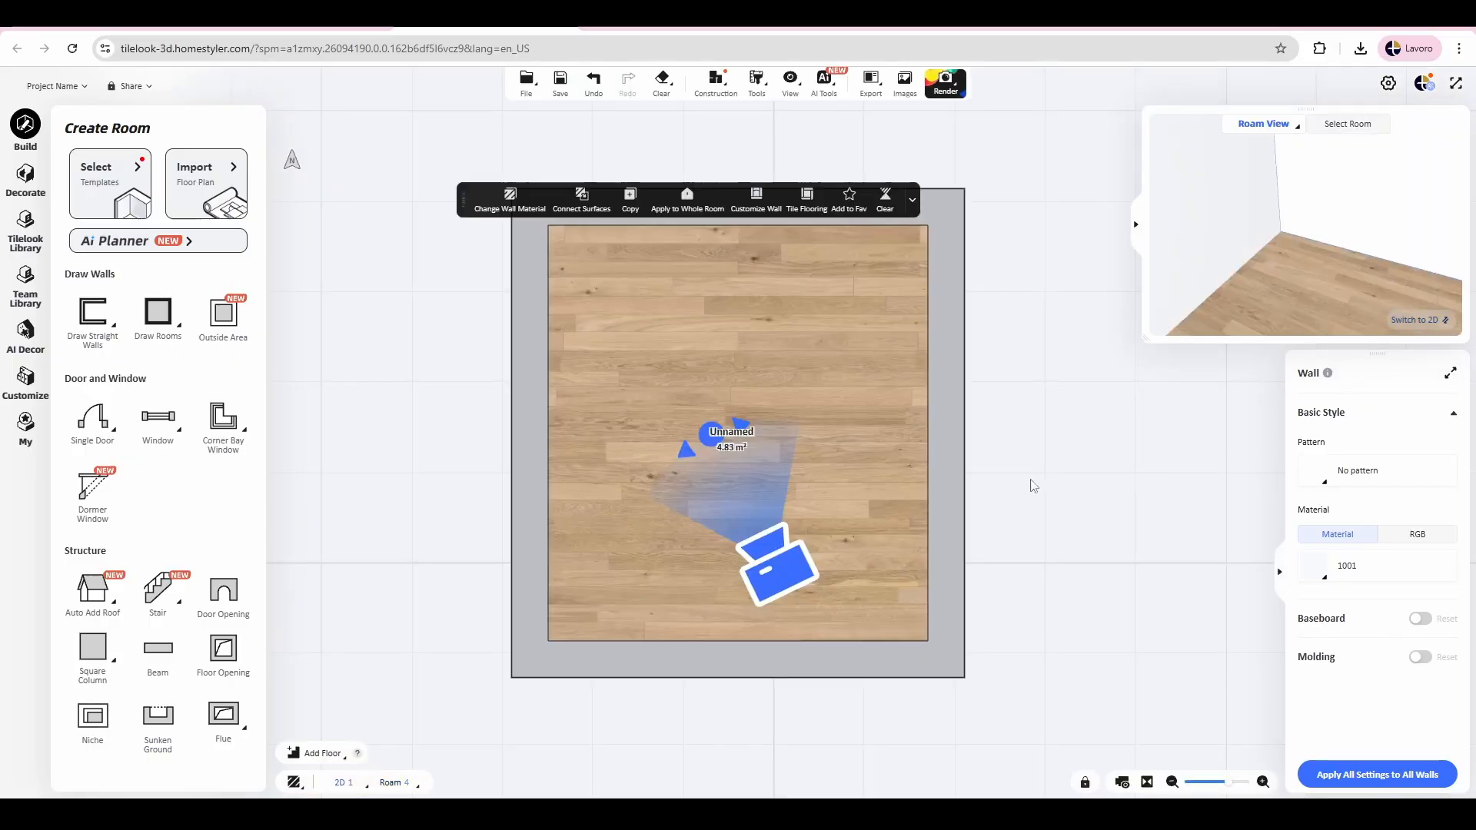
scroll(1202, 411, down, 3)
drag(1204, 412, 892, 433)
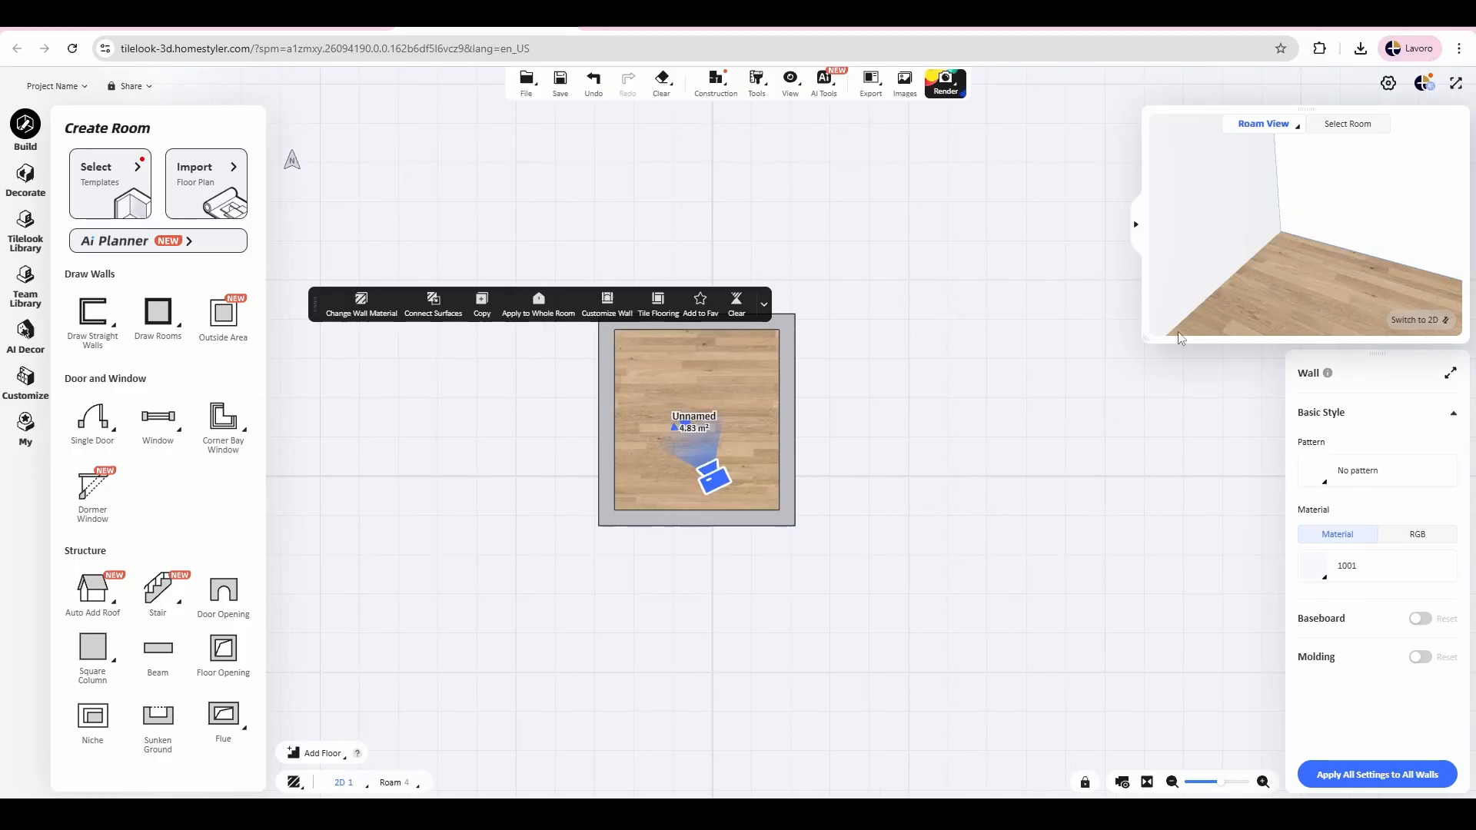
drag(1145, 338, 1224, 293)
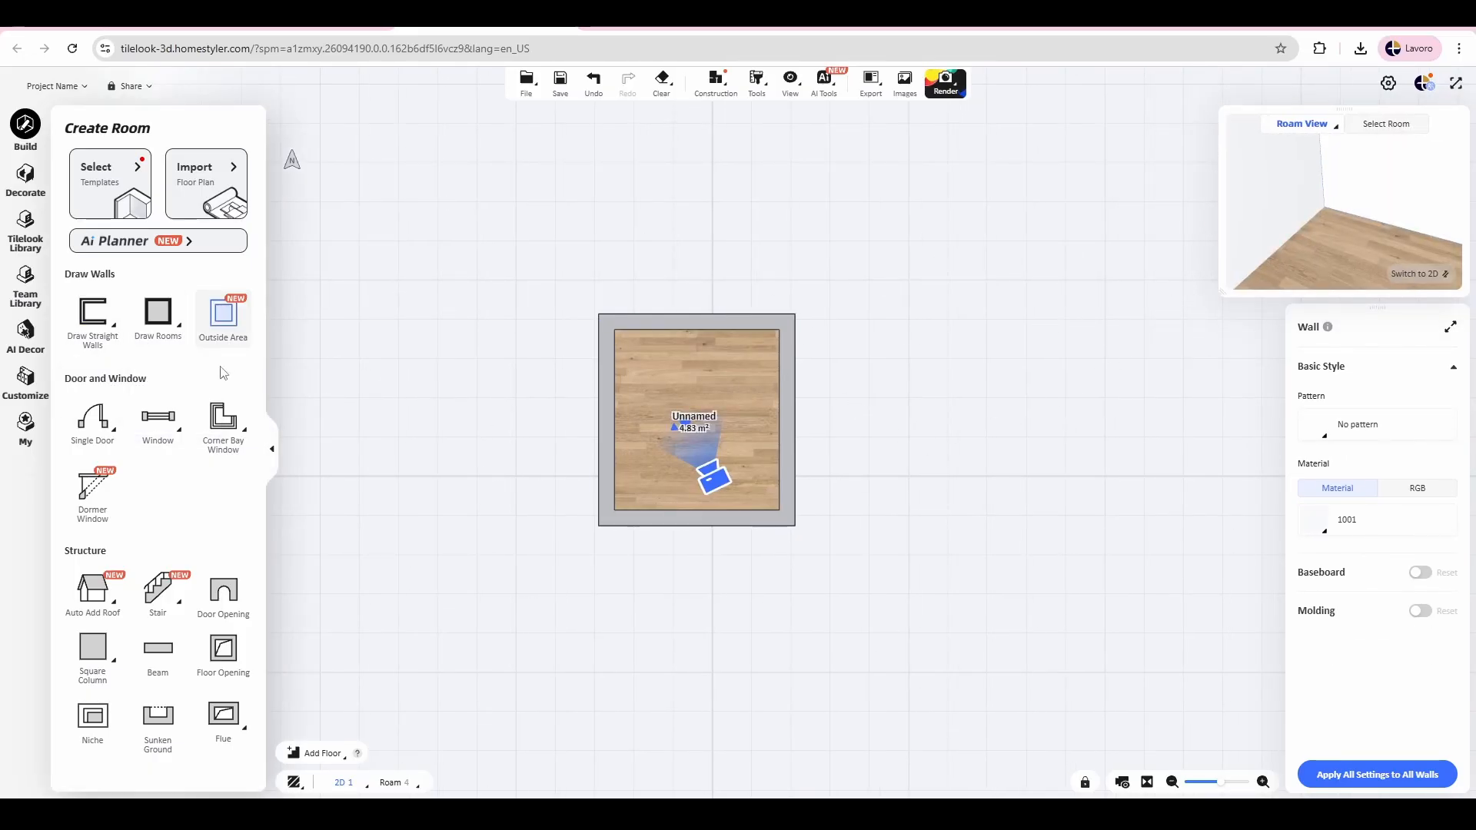
Step: Change the Roam view to the 3D view and bring the 2D floor plan back as the main view
mouse_move(104, 422)
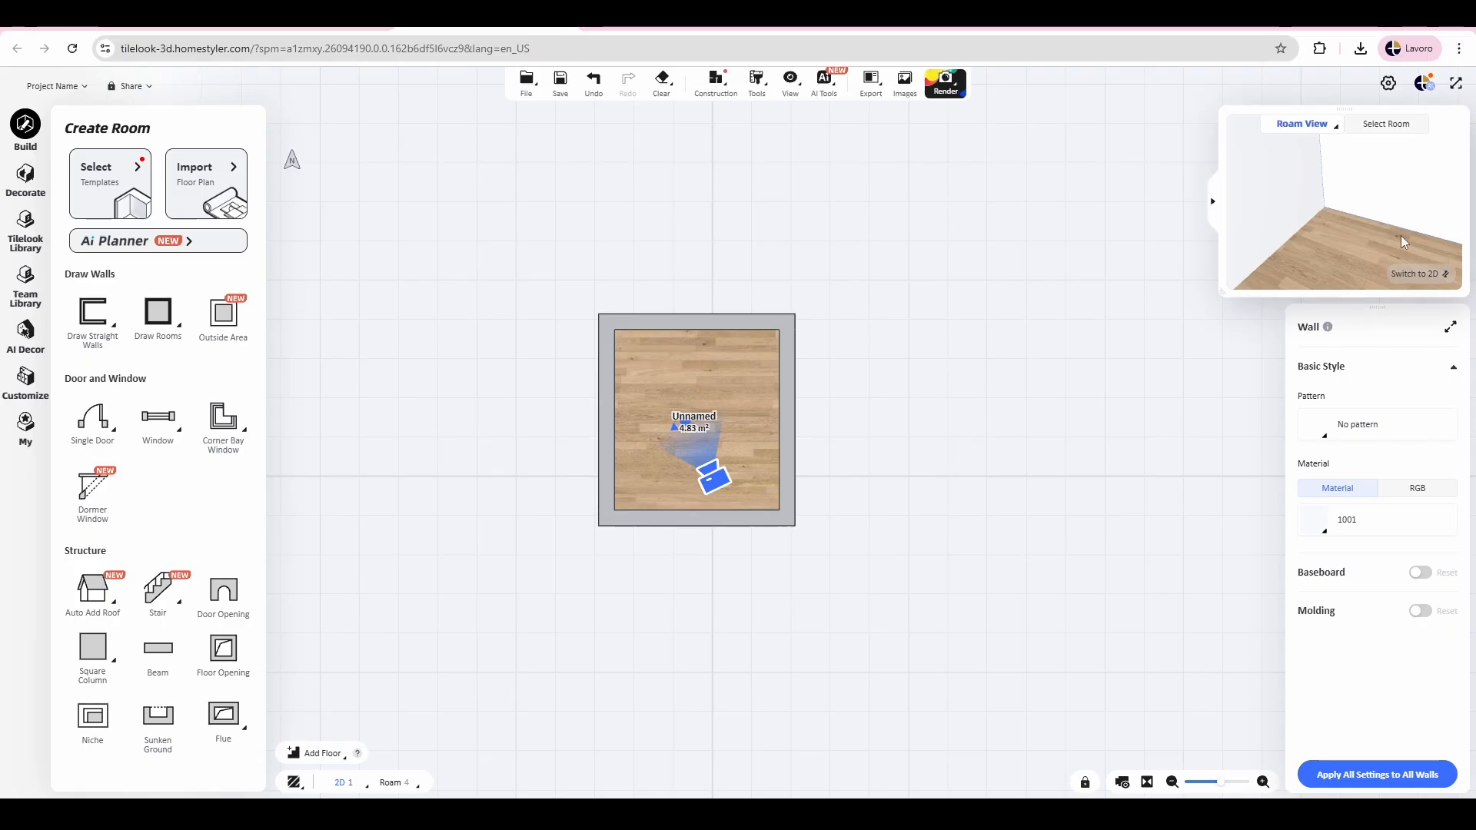
drag(1401, 235, 1391, 267)
click(1395, 270)
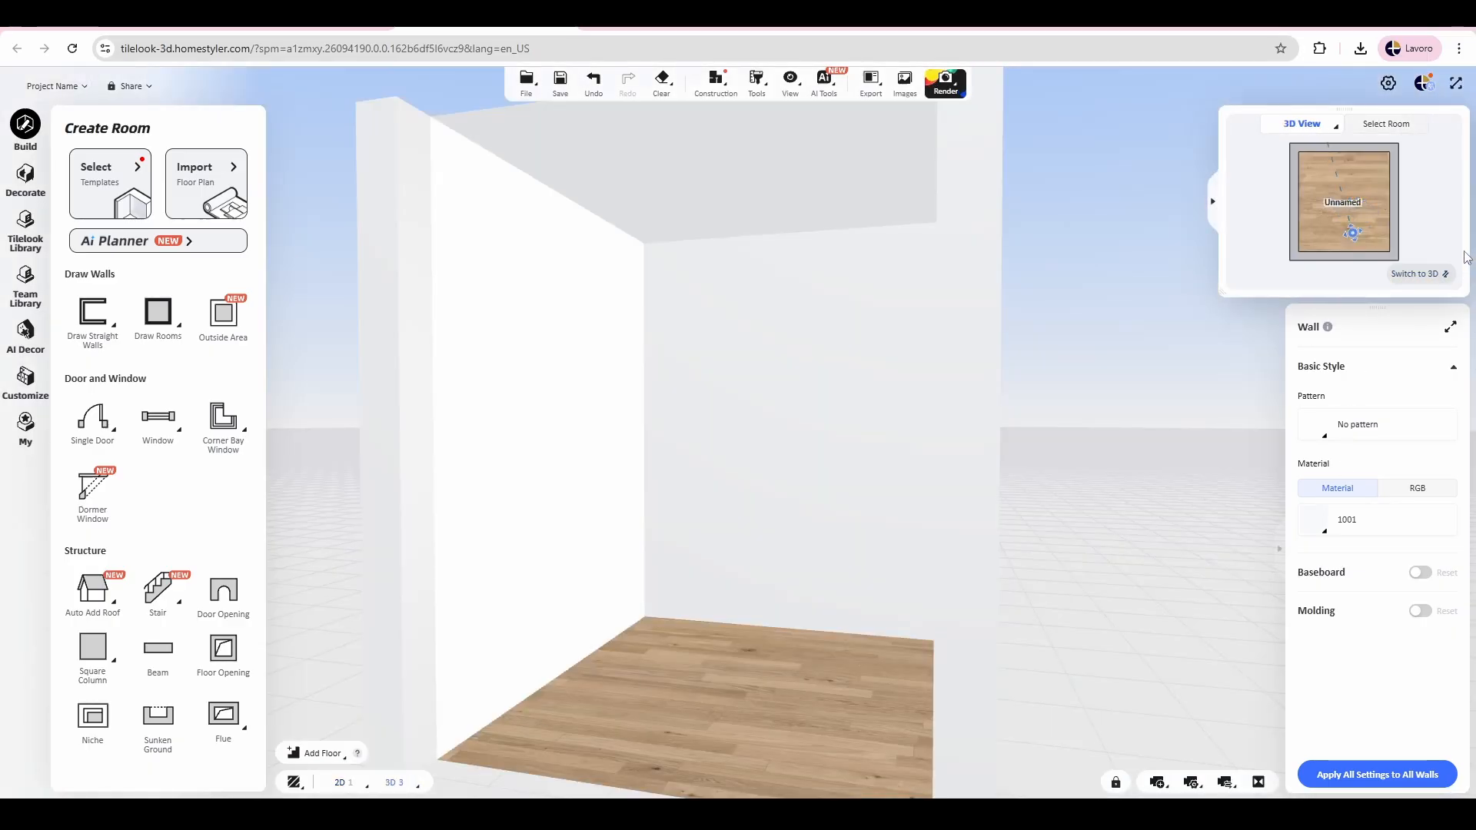
click(1419, 275)
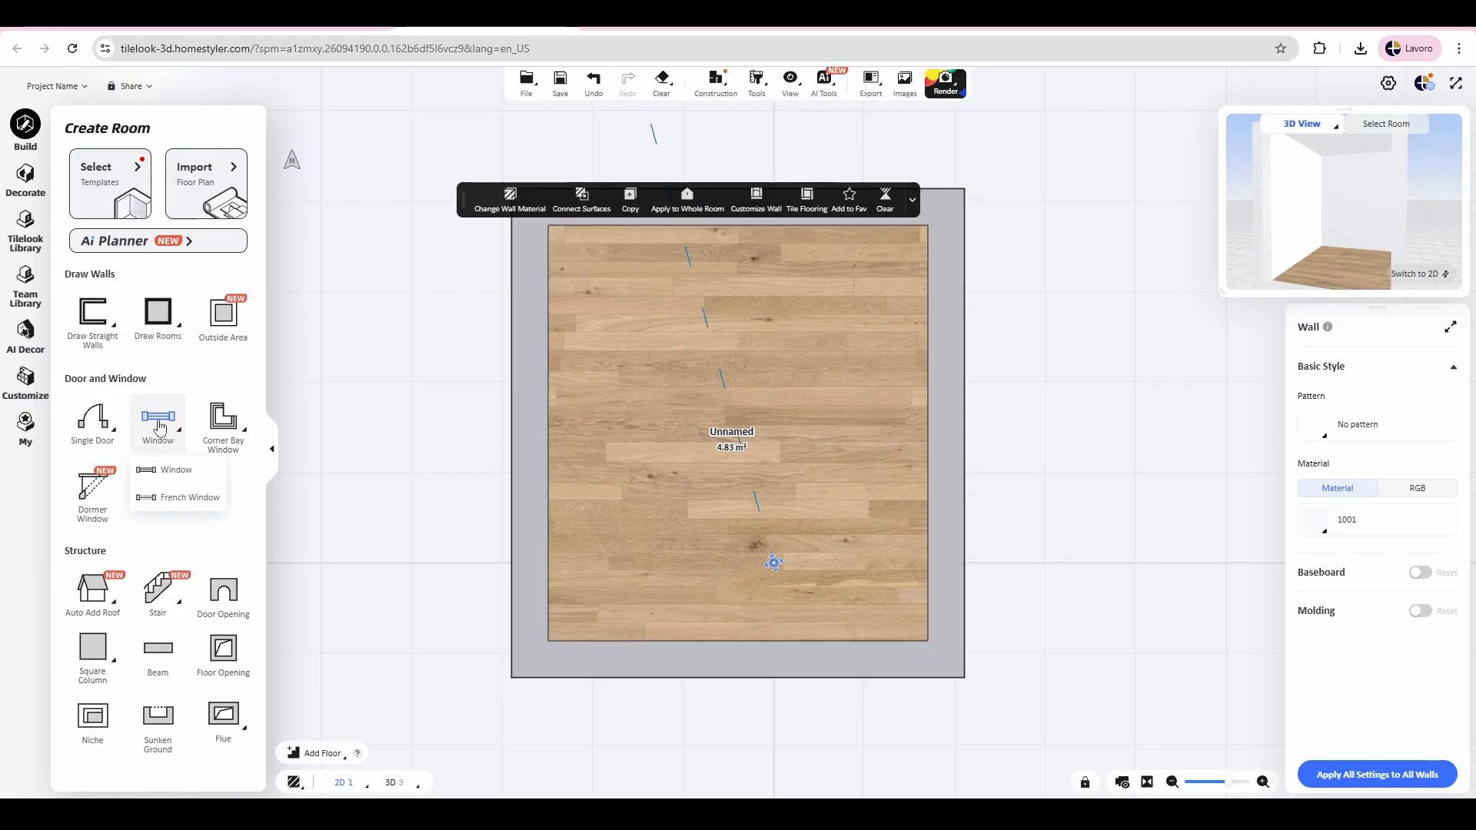
Step: Place a window in the upper wall of the room, 62.5 cm from the left inner corner
click(159, 424)
click(725, 209)
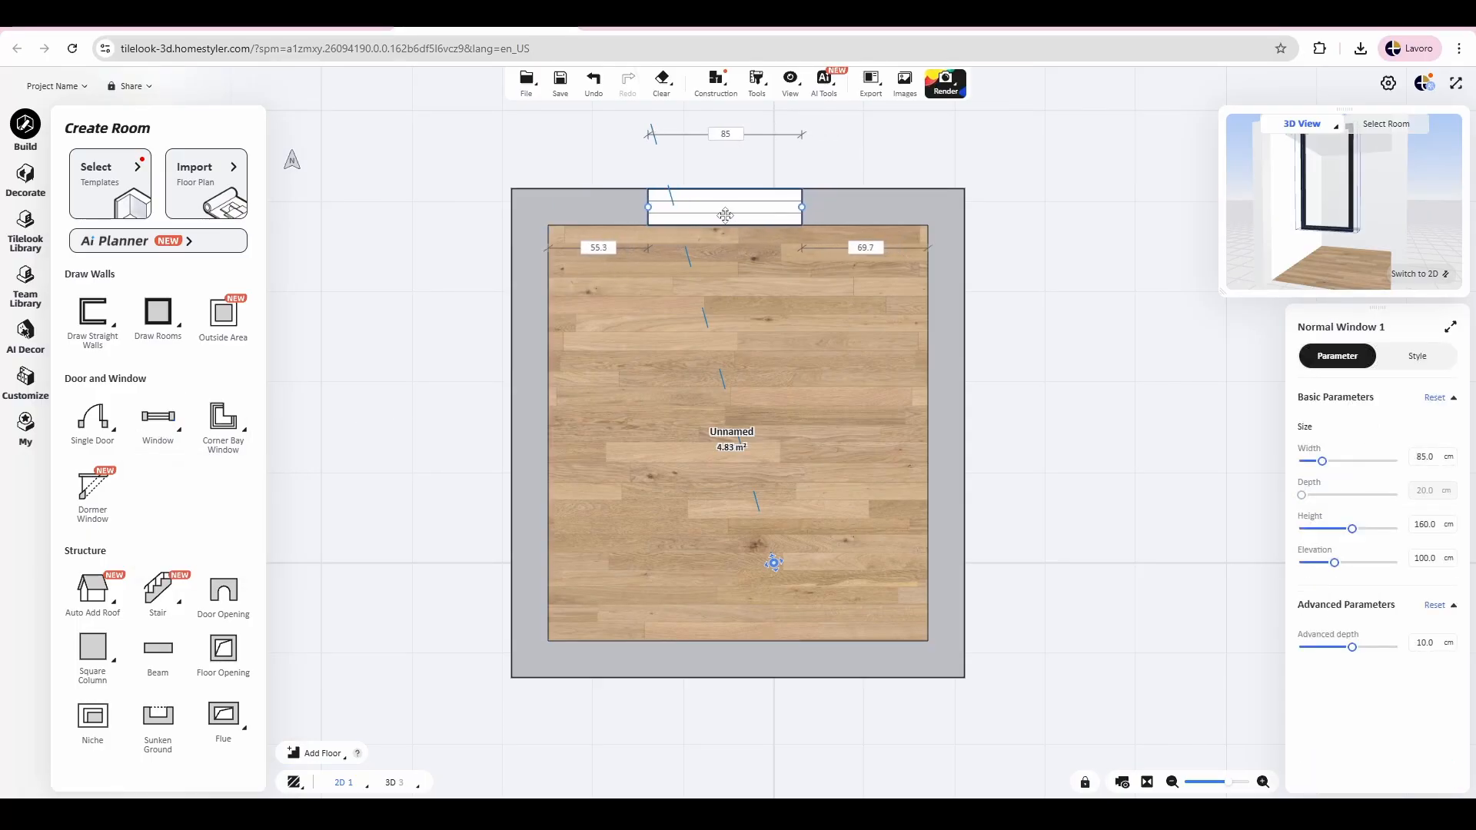
mouse_move(725, 215)
mouse_down()
mouse_move(703, 218)
mouse_move(719, 219)
mouse_up()
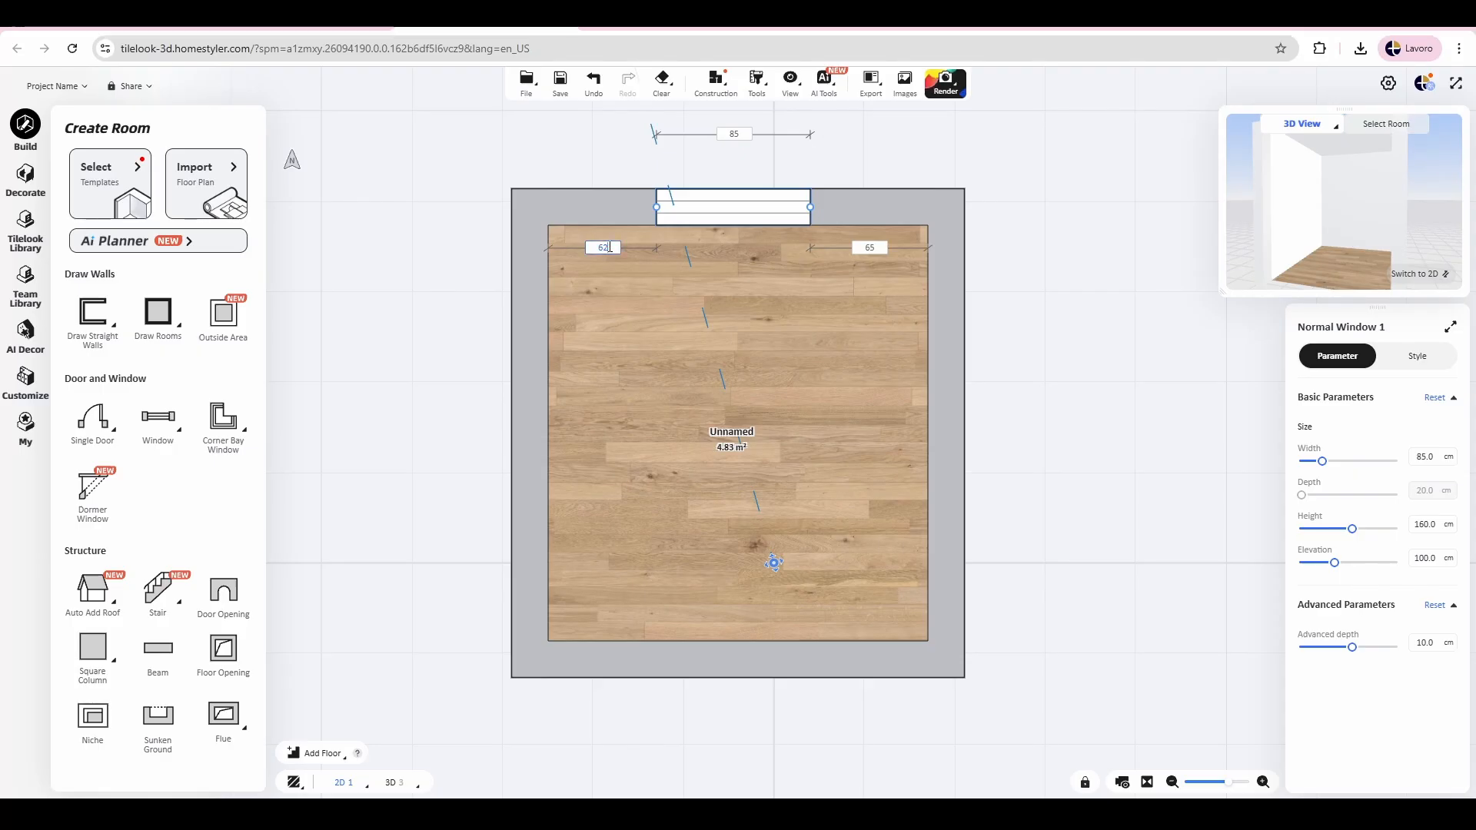
text(.5)
key(Return)
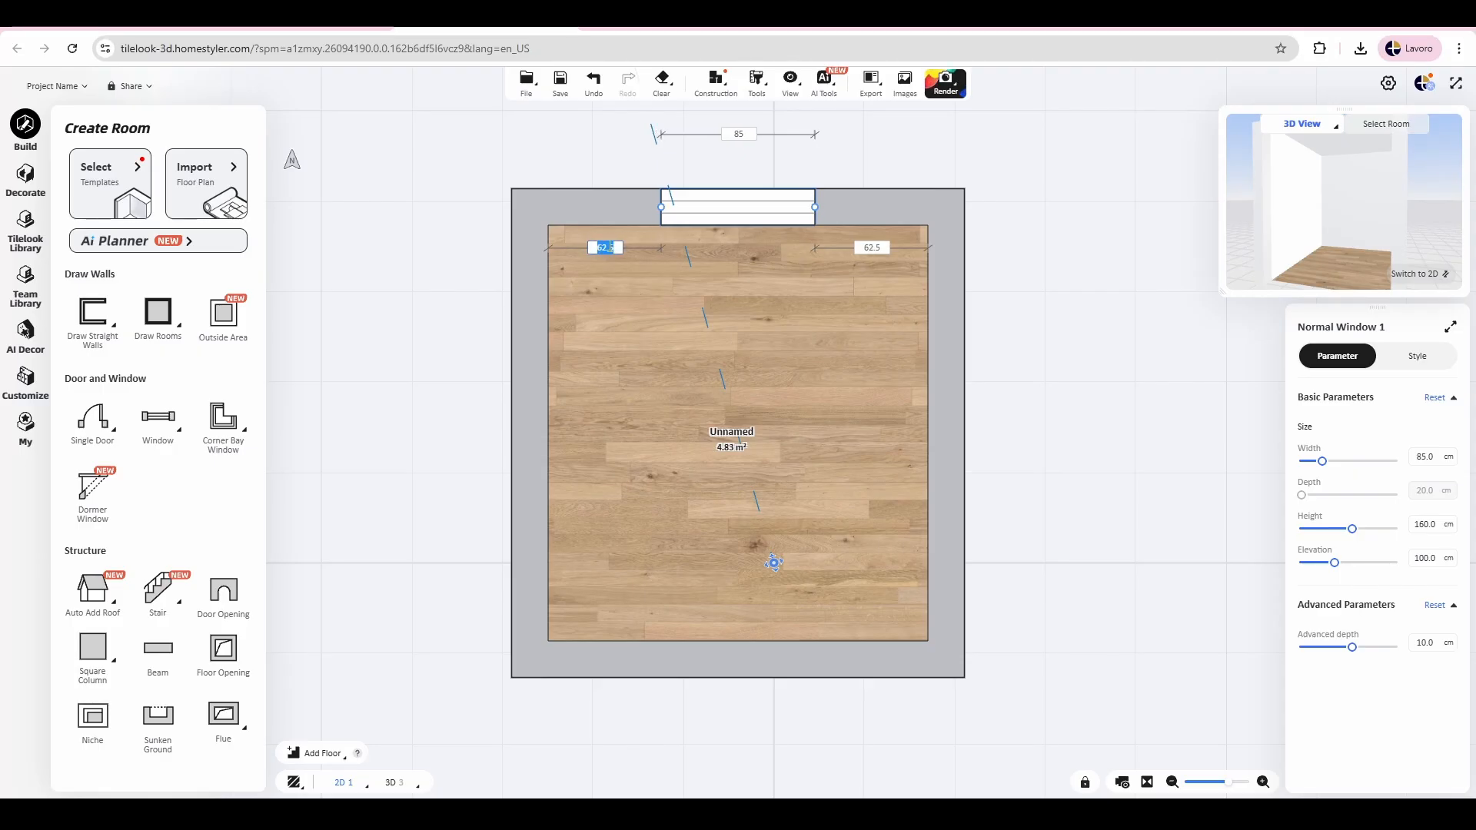
click(711, 343)
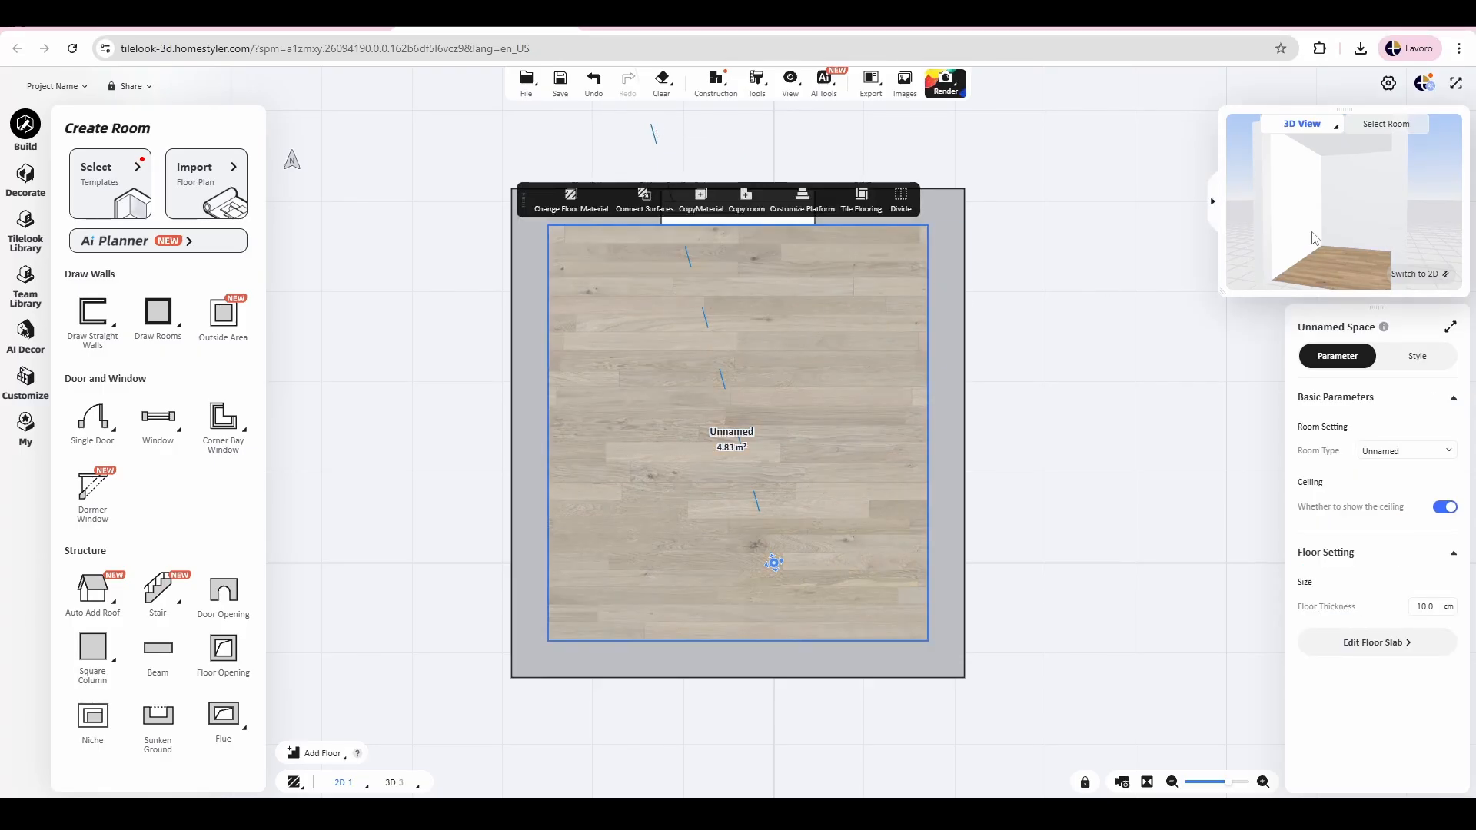
Step: Examine the window in the 3D preview and move the floating toolbar clear of the upper wall
drag(1463, 260, 1412, 238)
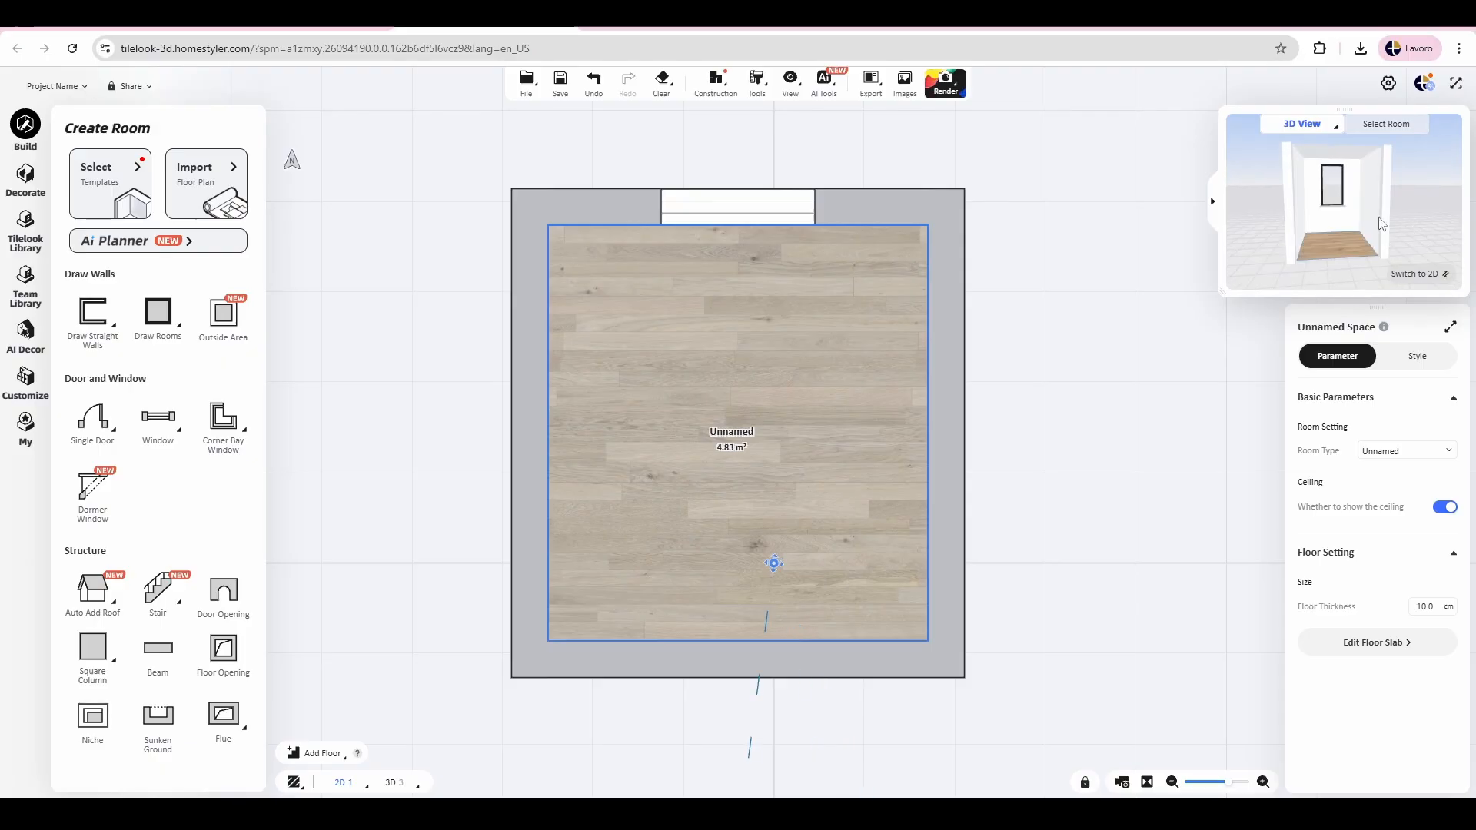
drag(1345, 192, 1345, 233)
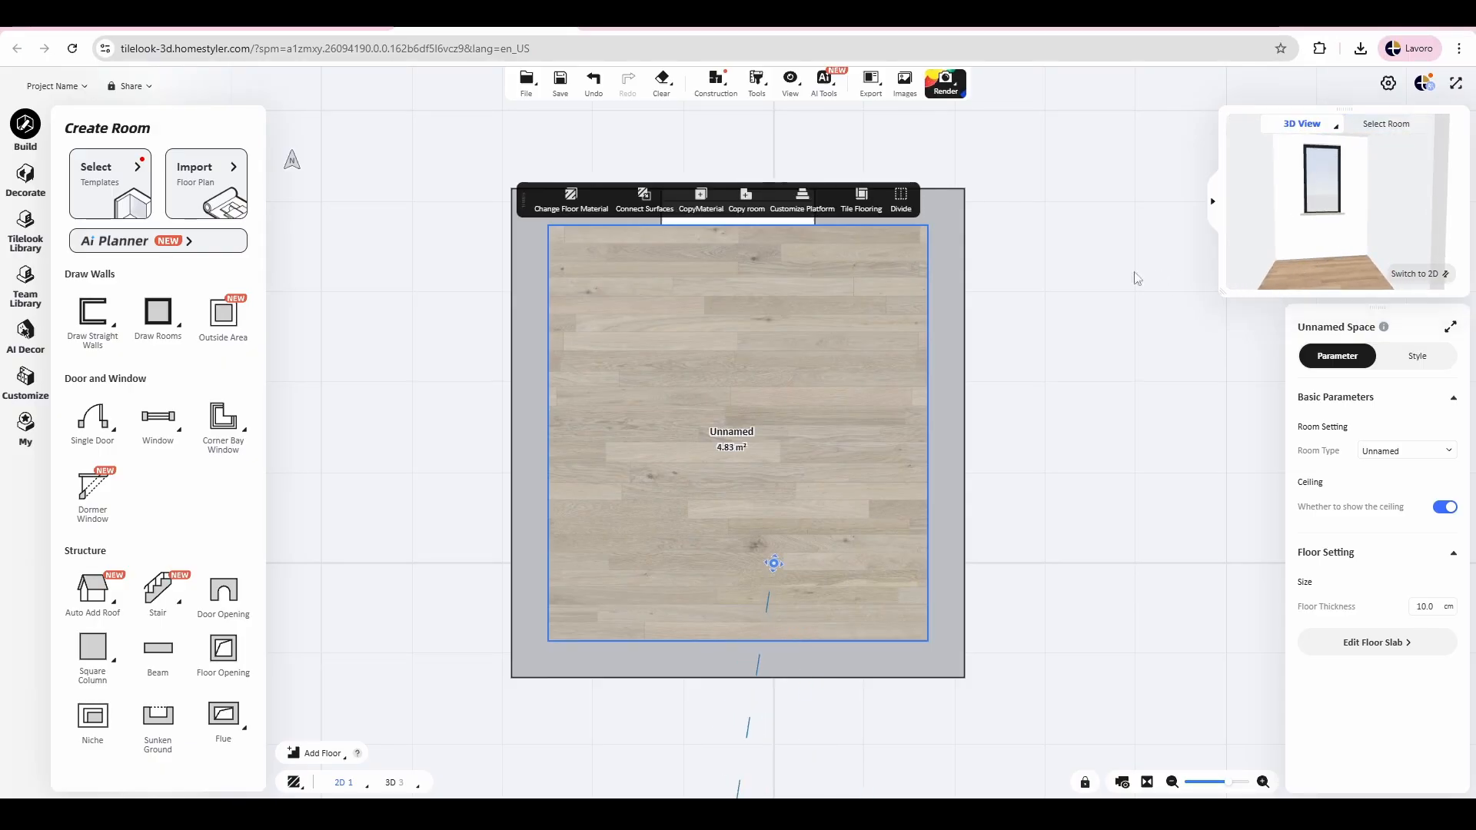
click(666, 301)
drag(524, 195, 376, 139)
Step: Set the window's width to 70 cm and its height to 120 cm
click(706, 208)
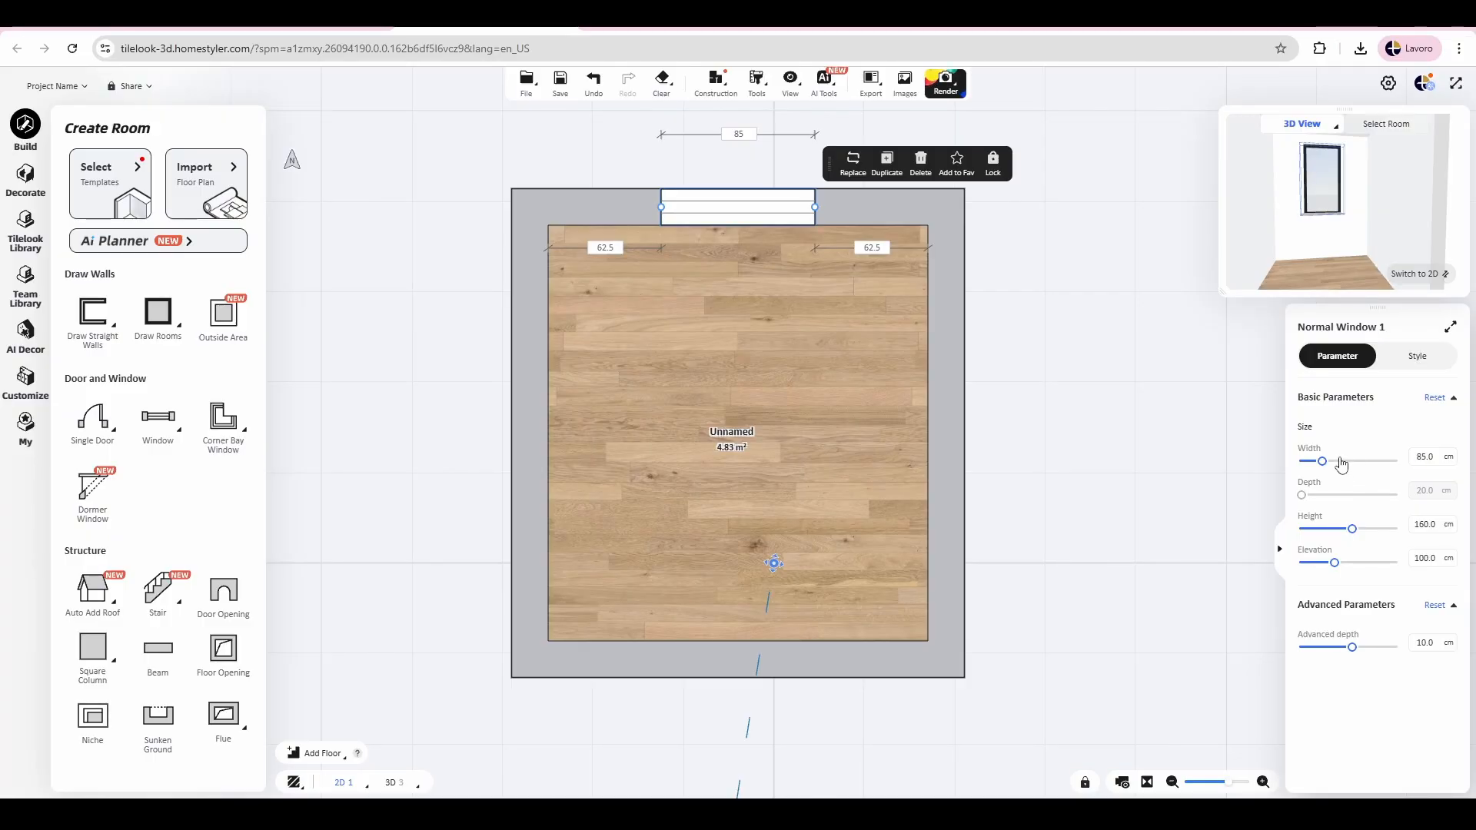
click(1428, 459)
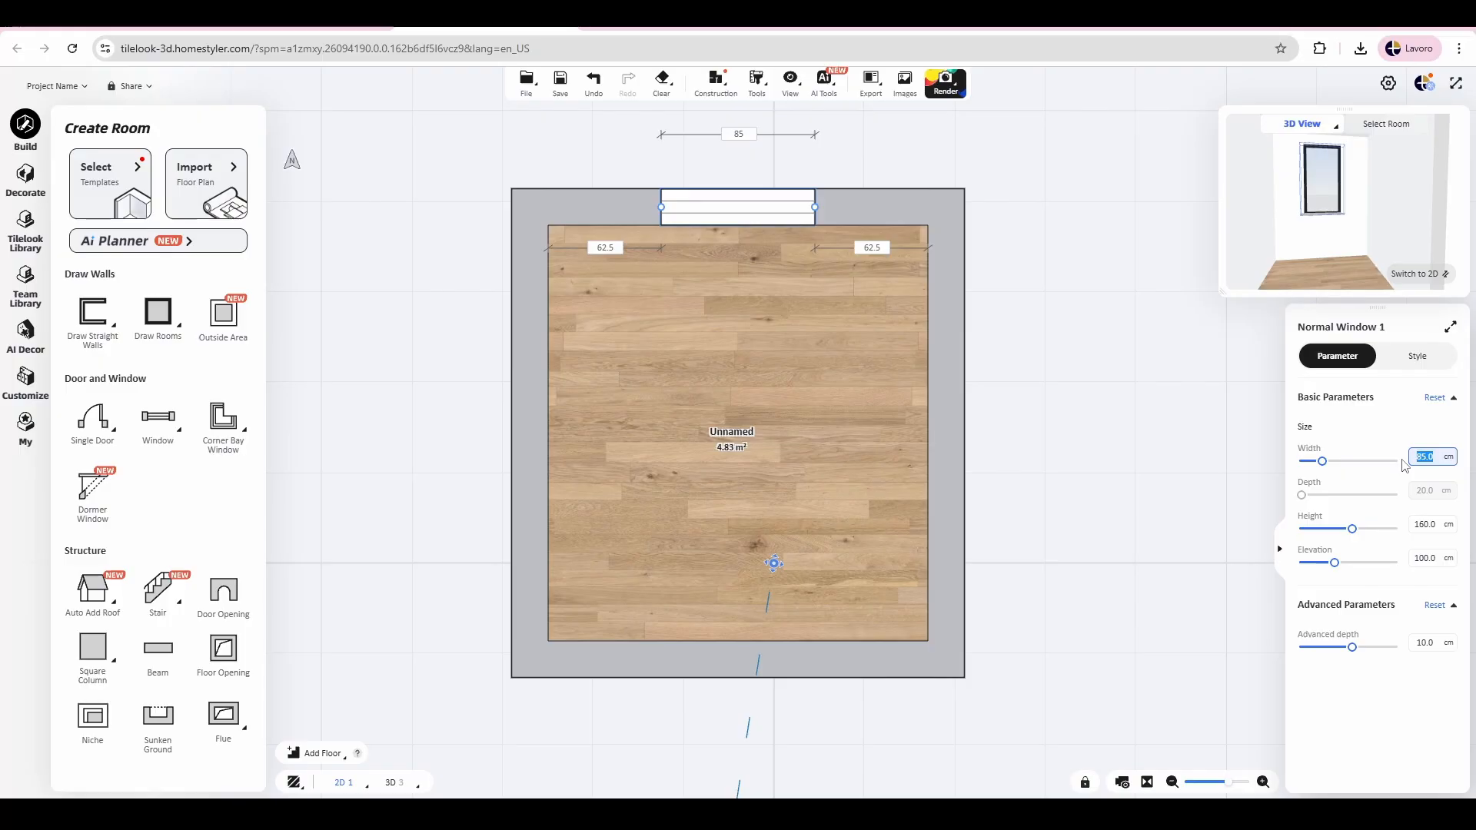
text(70)
key(Return)
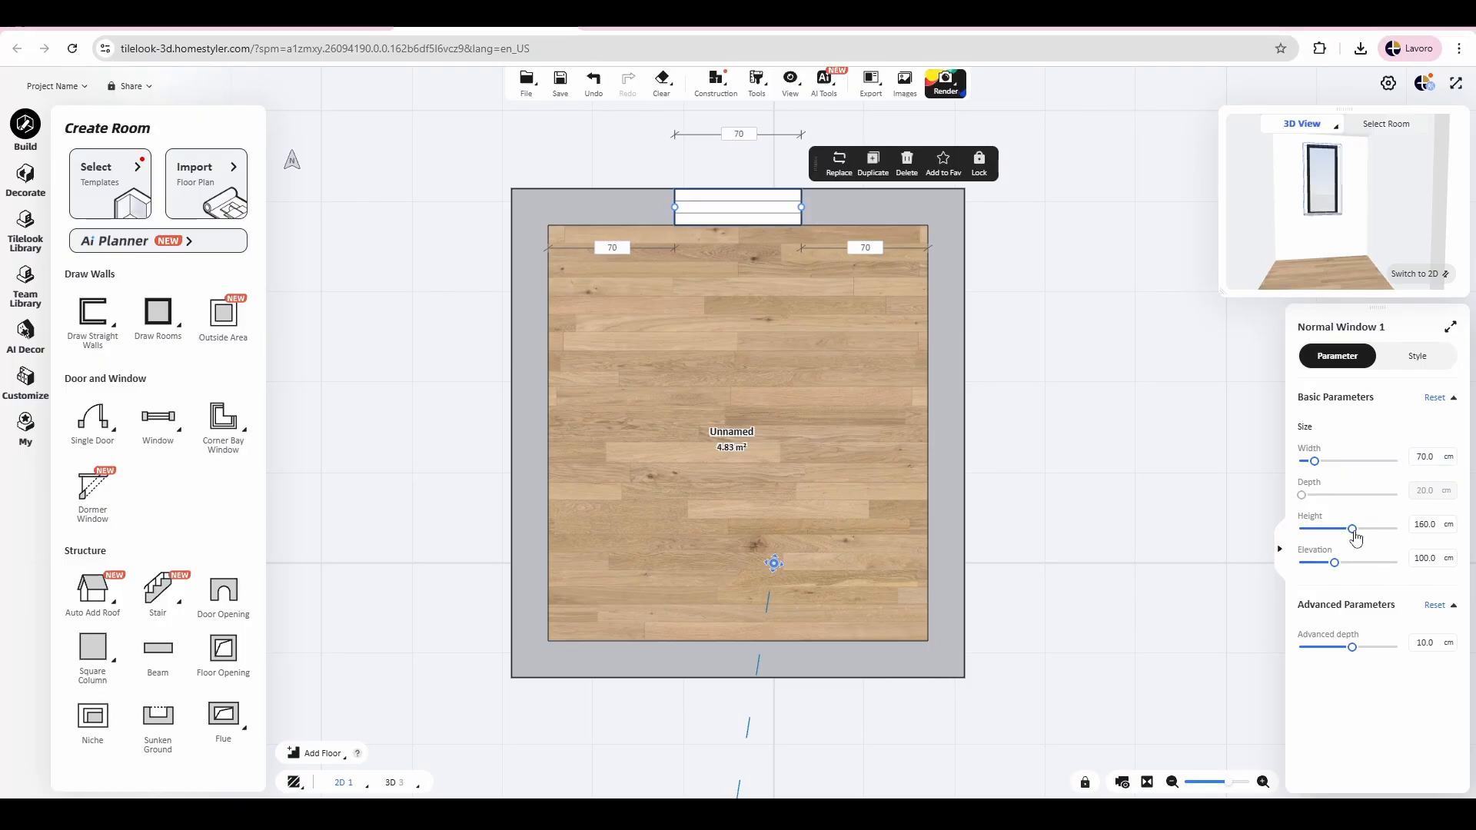
click(1434, 529)
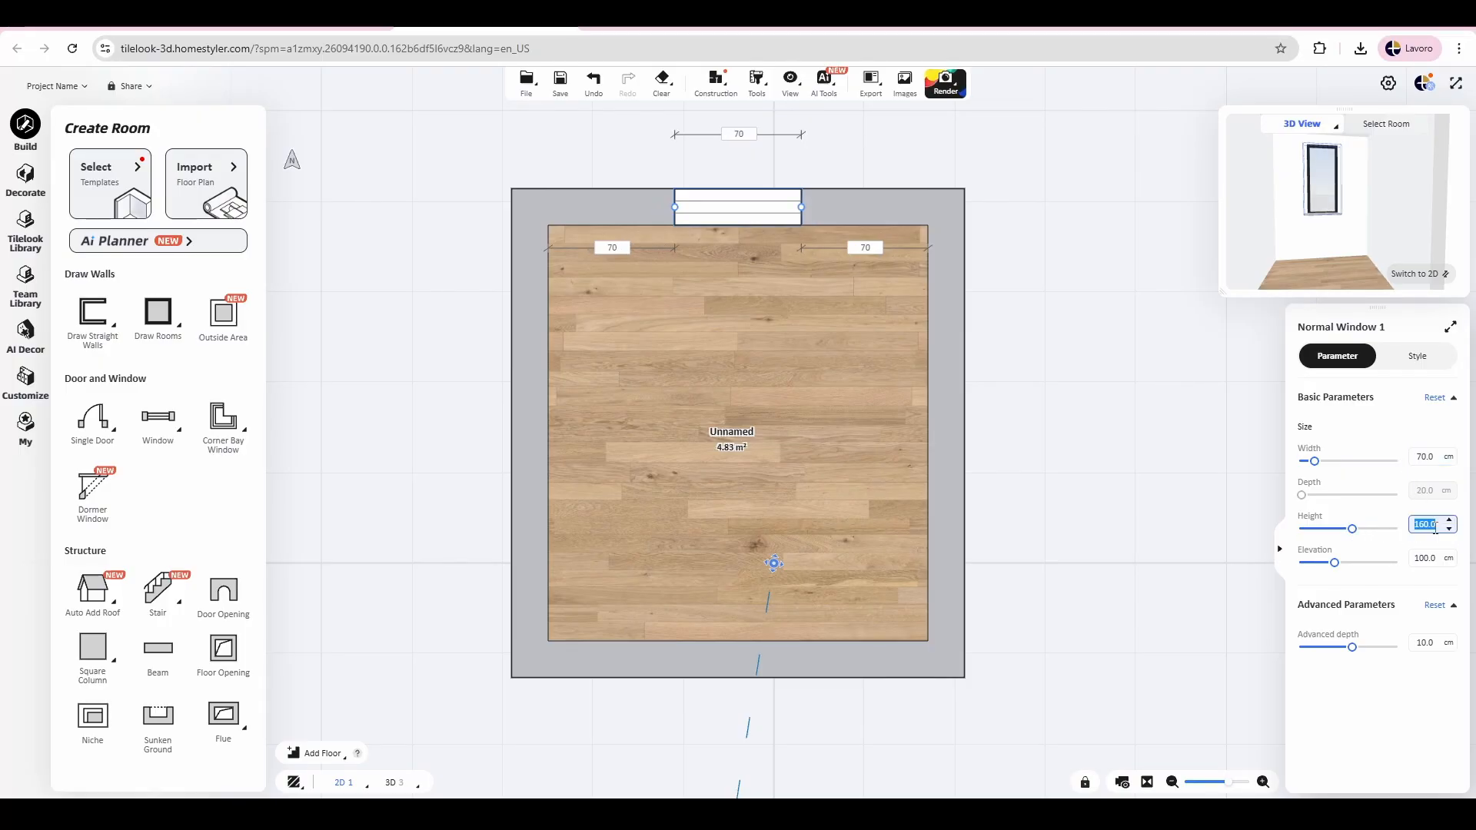
text(120)
key(Return)
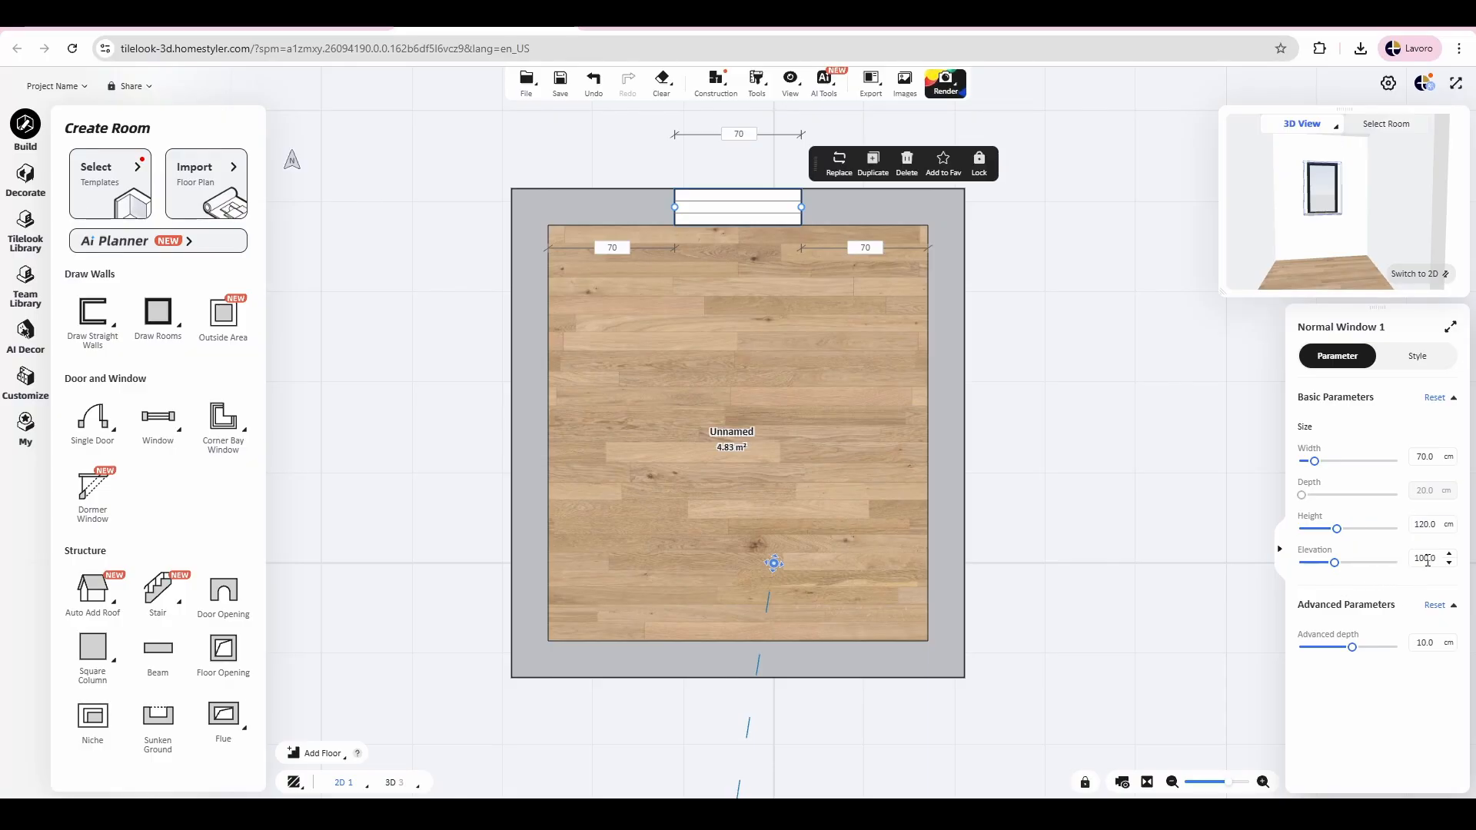
Step: Set the window's elevation above the floor to 120 cm and deselect it
click(1428, 559)
text(120)
key(Return)
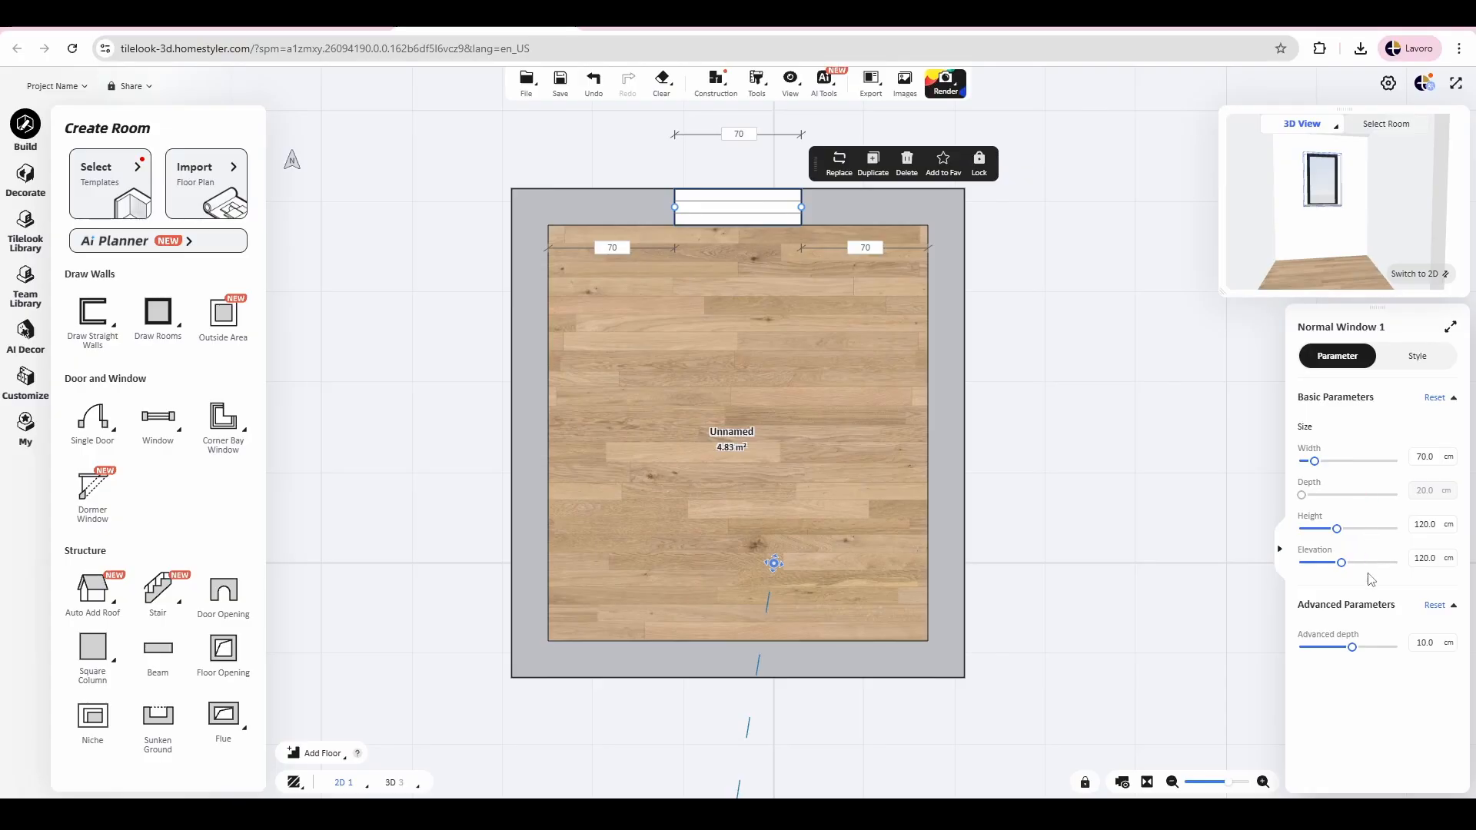
key(Escape)
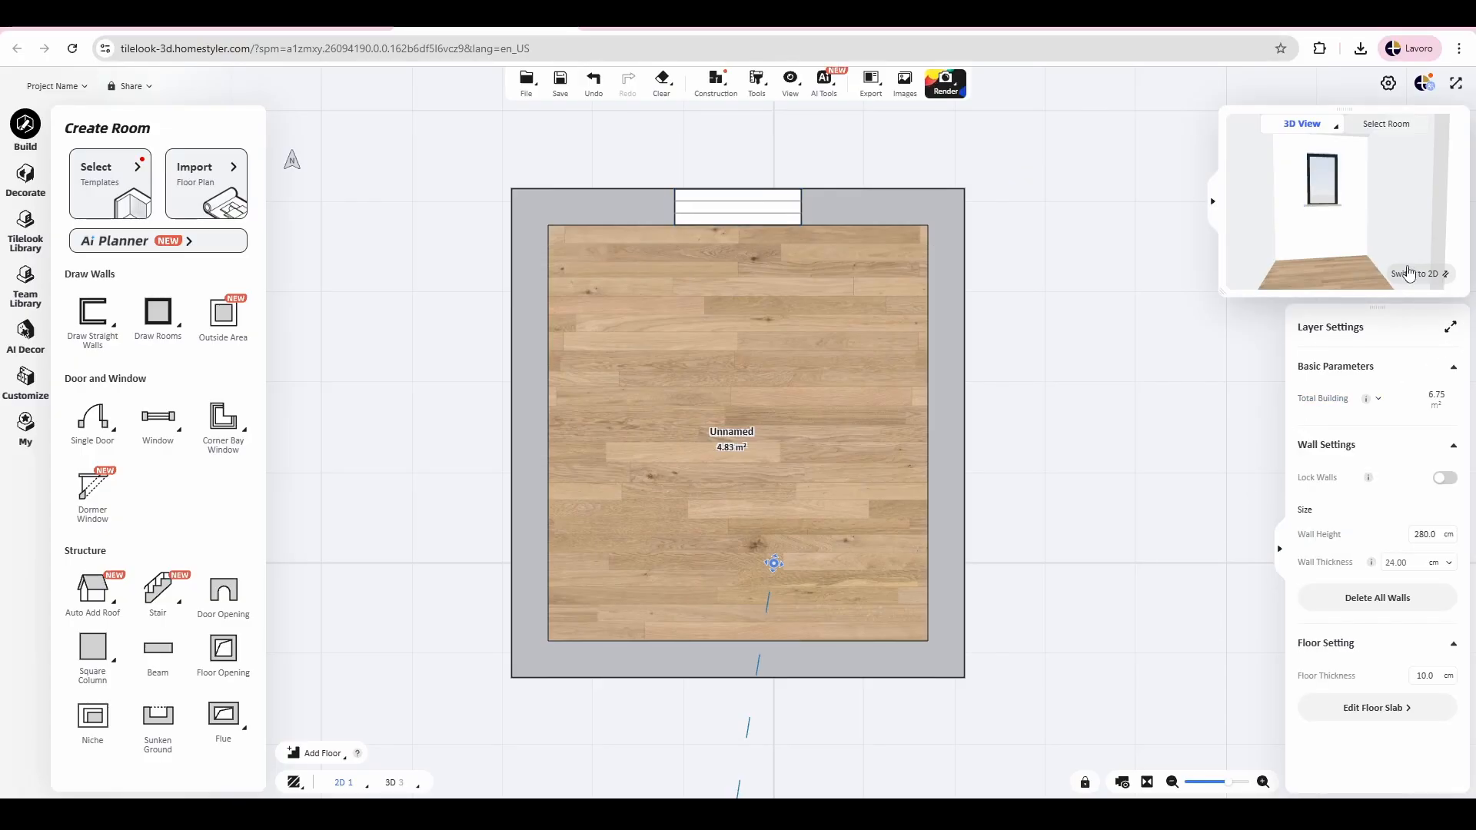
Step: Place a single door in the room's lower wall, about 102 cm from the left inner corner, and select it
click(85, 425)
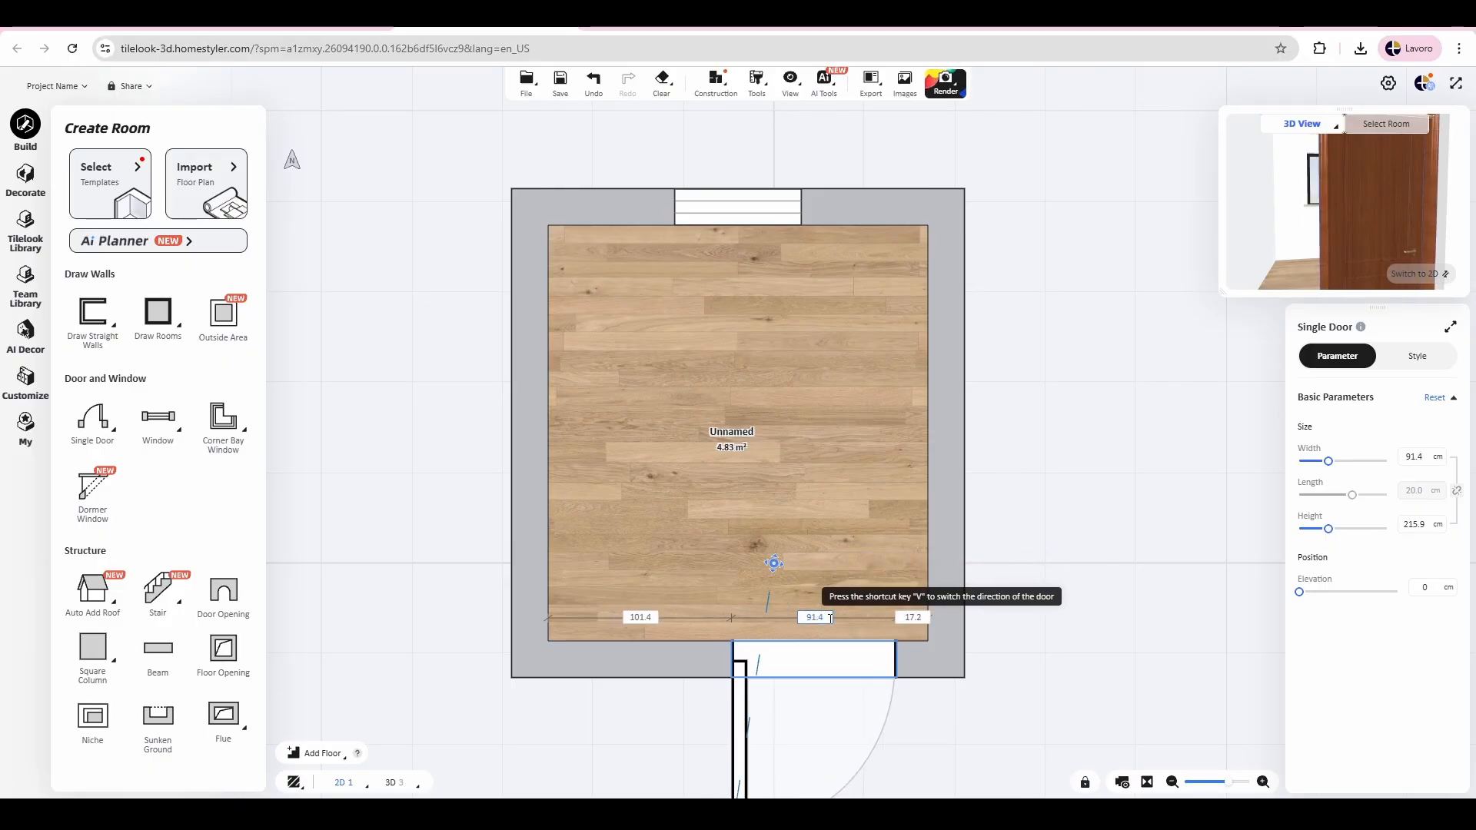
click(805, 618)
scroll(804, 618, down, 2)
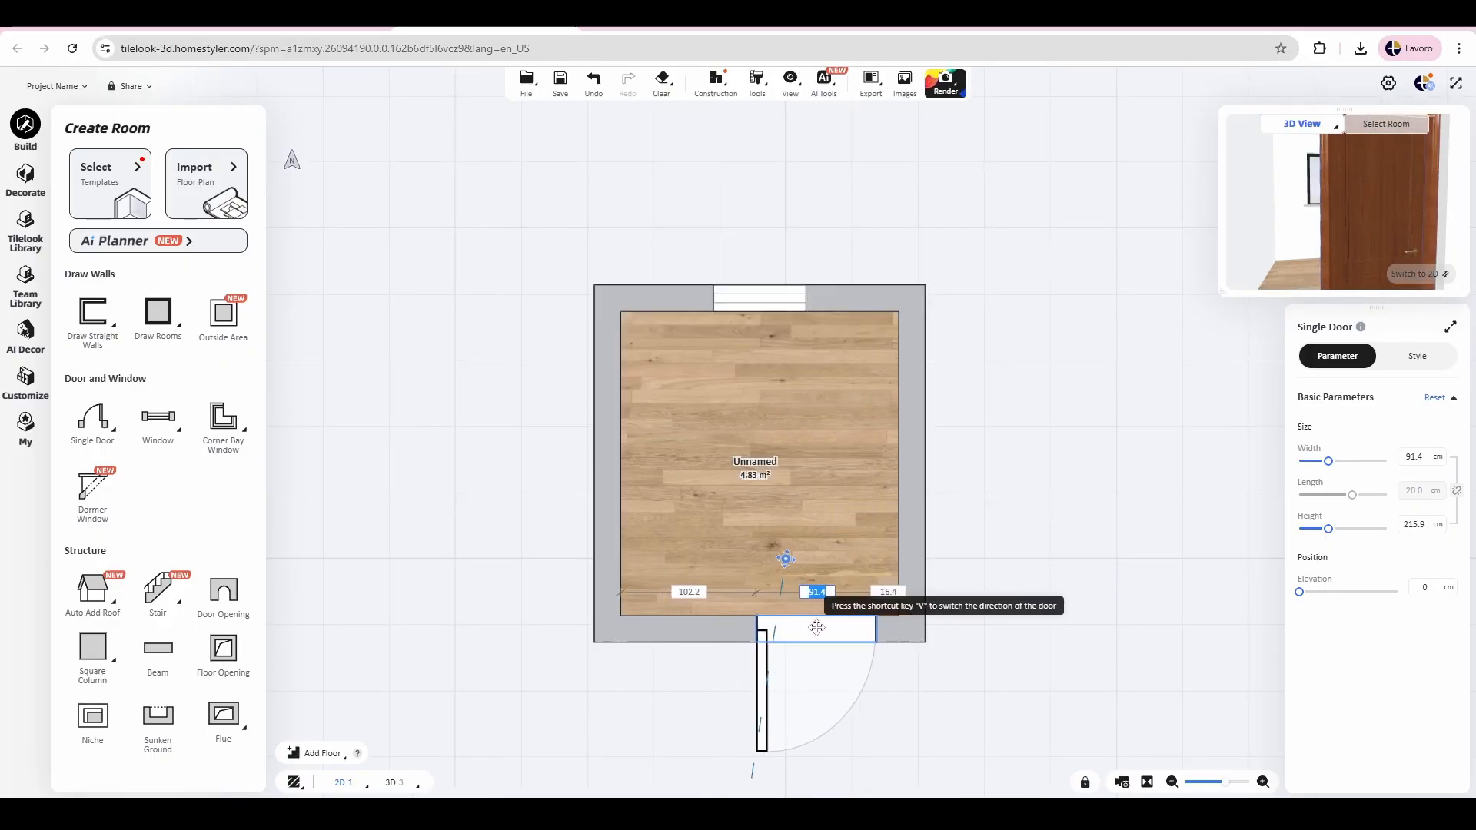
click(820, 634)
click(839, 634)
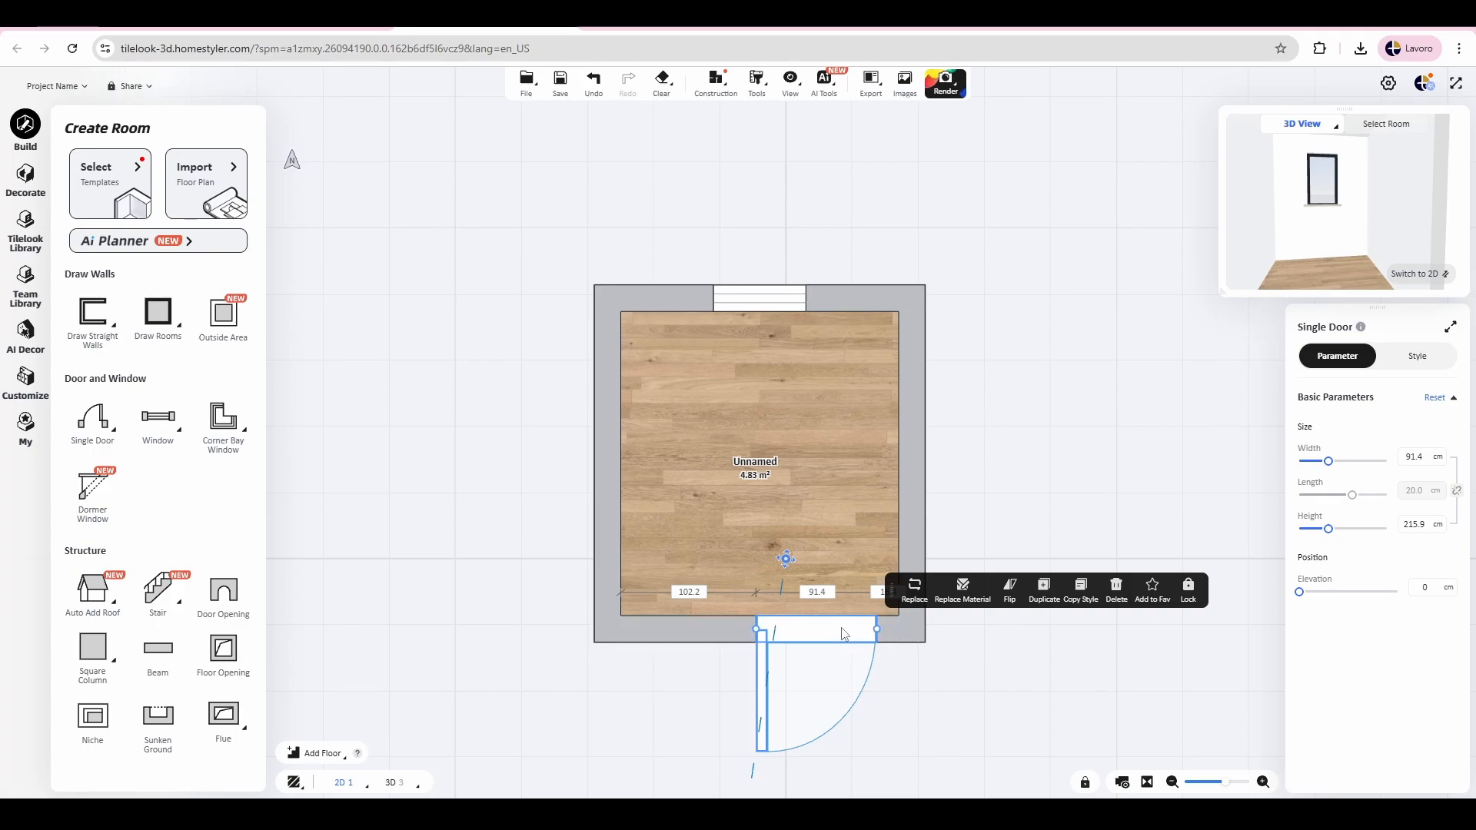
Step: Flip the door through its orientations until it is hinged on the right and swings outward
click(1008, 594)
click(1008, 594)
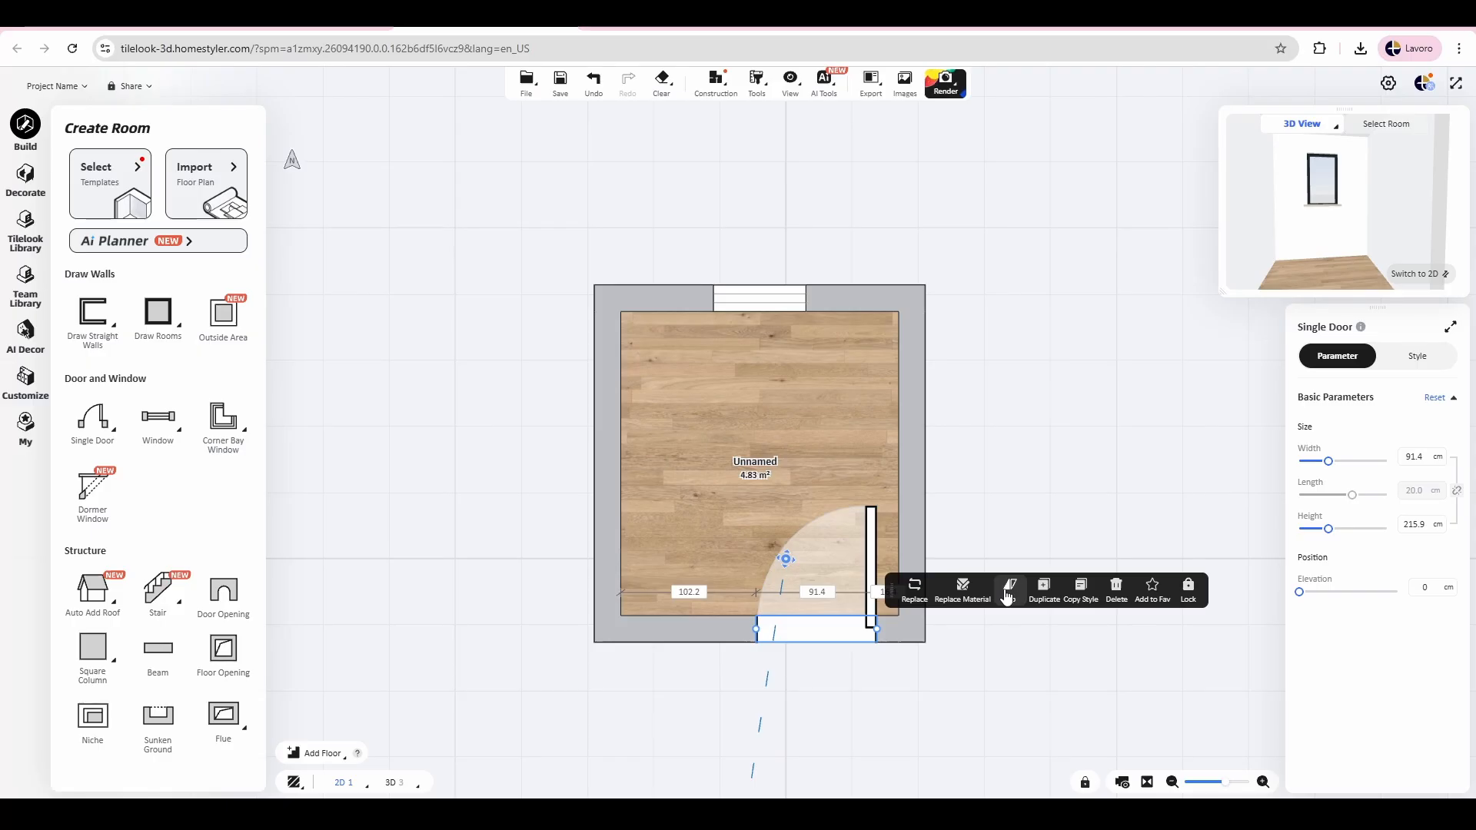
click(1007, 593)
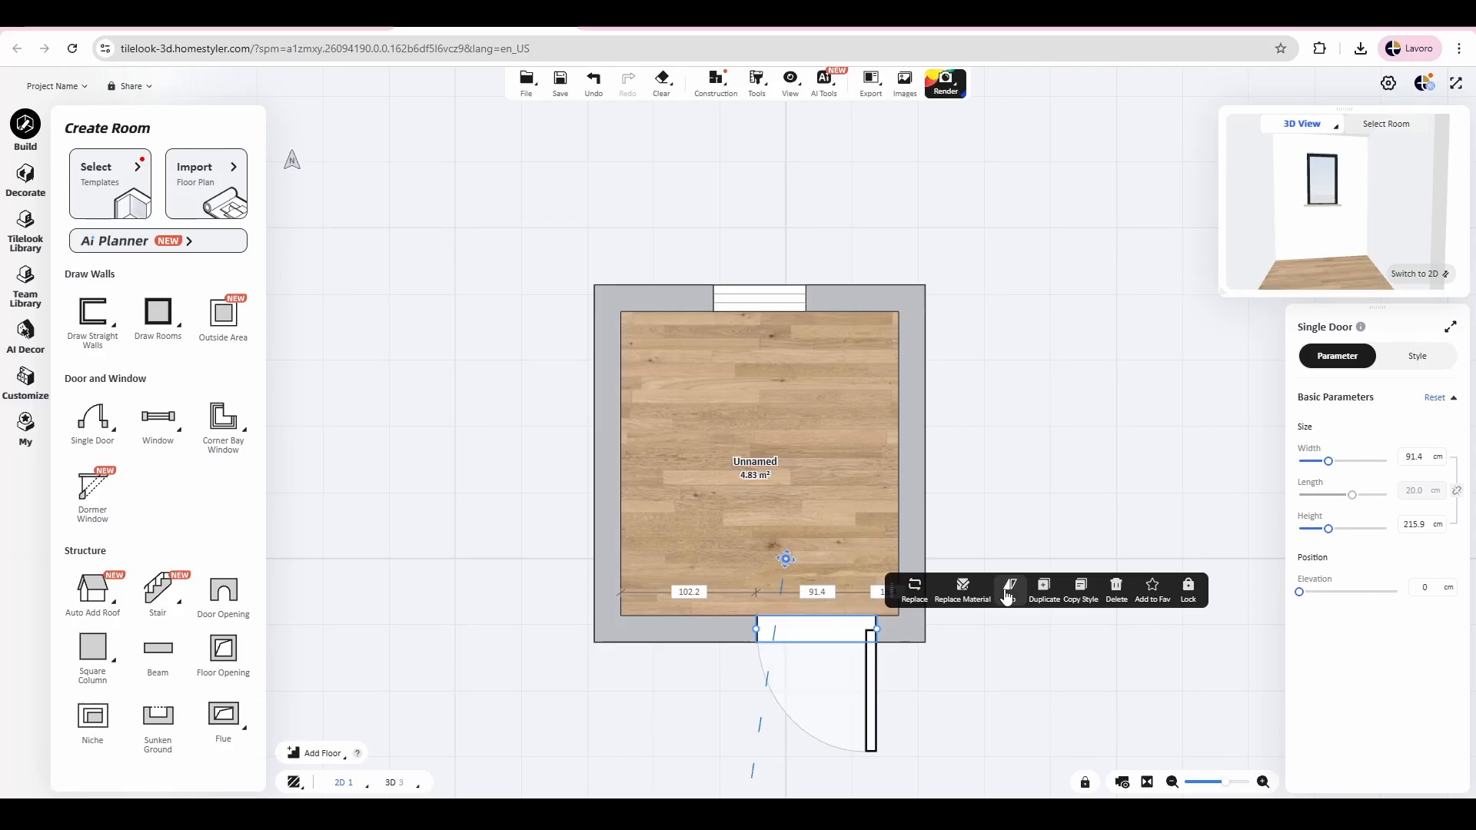
Step: Move the door along the lower wall to the left inner corner and flip it to hinge on the left, opening outward
click(813, 635)
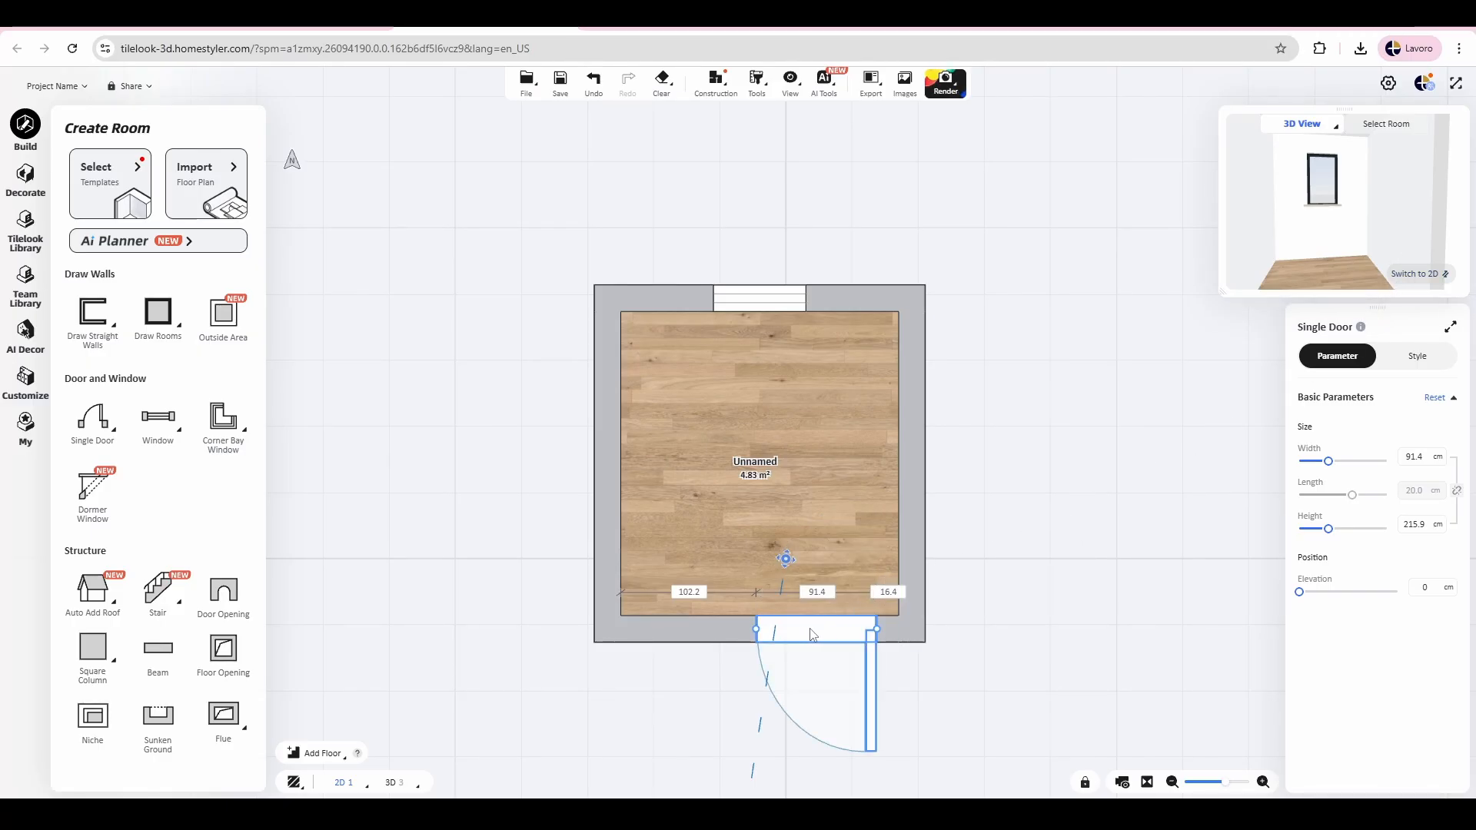
drag(814, 635, 678, 633)
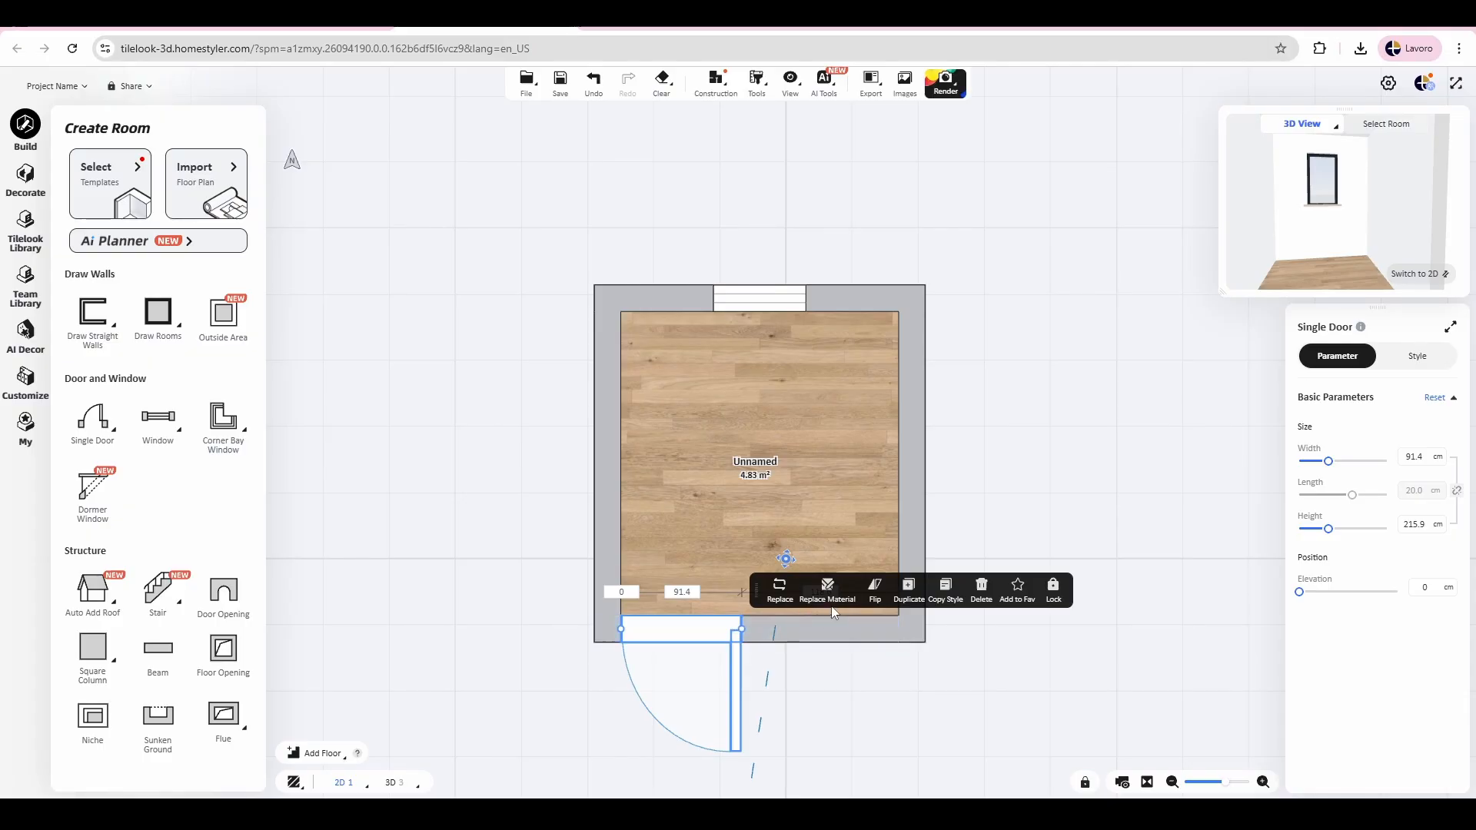
click(871, 604)
click(871, 603)
click(870, 604)
click(871, 603)
click(870, 604)
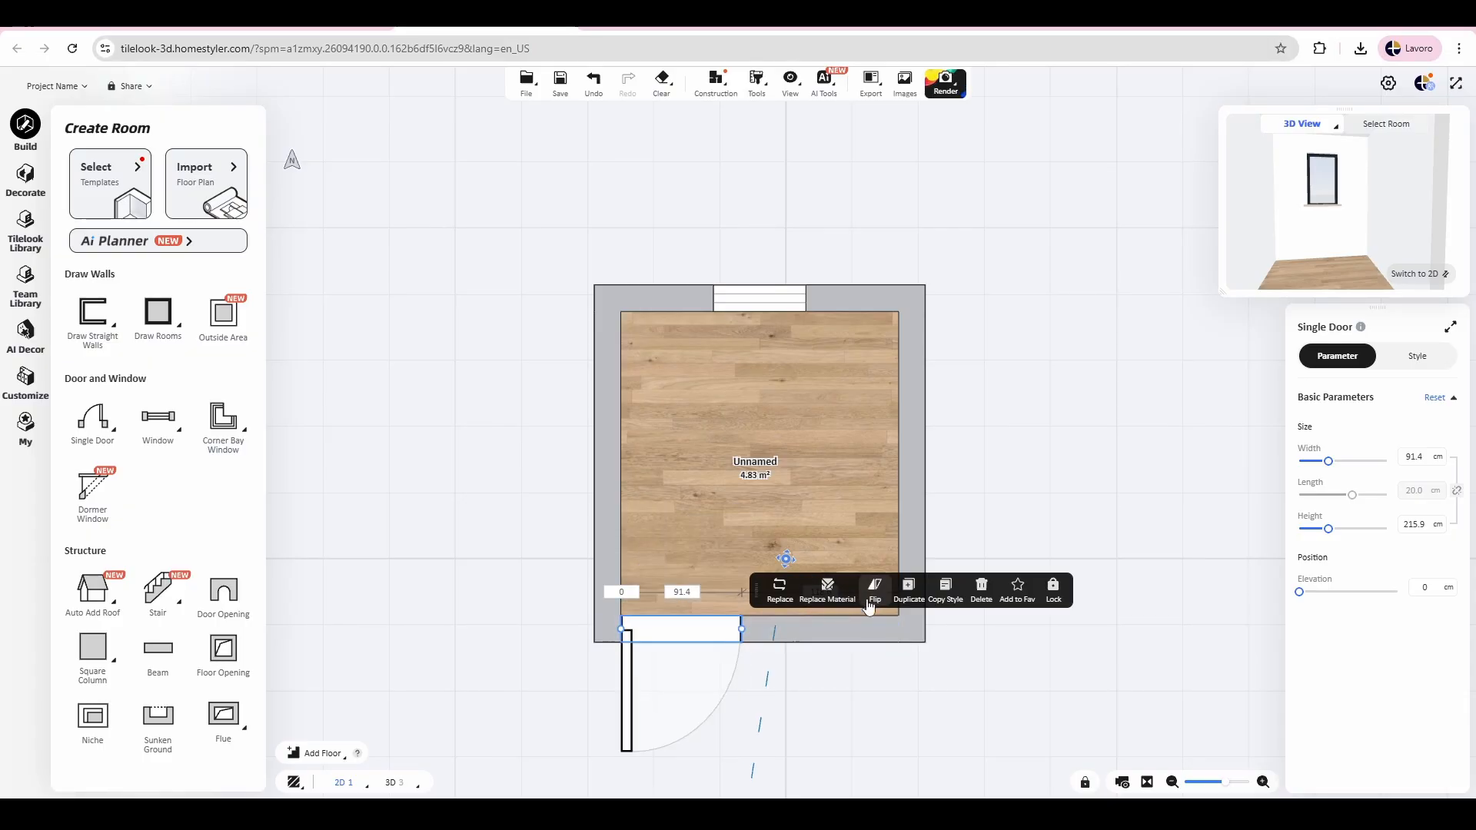
Step: Set the door's width to 90 cm, slide it back flush with the left inner corner and deselect it
click(681, 592)
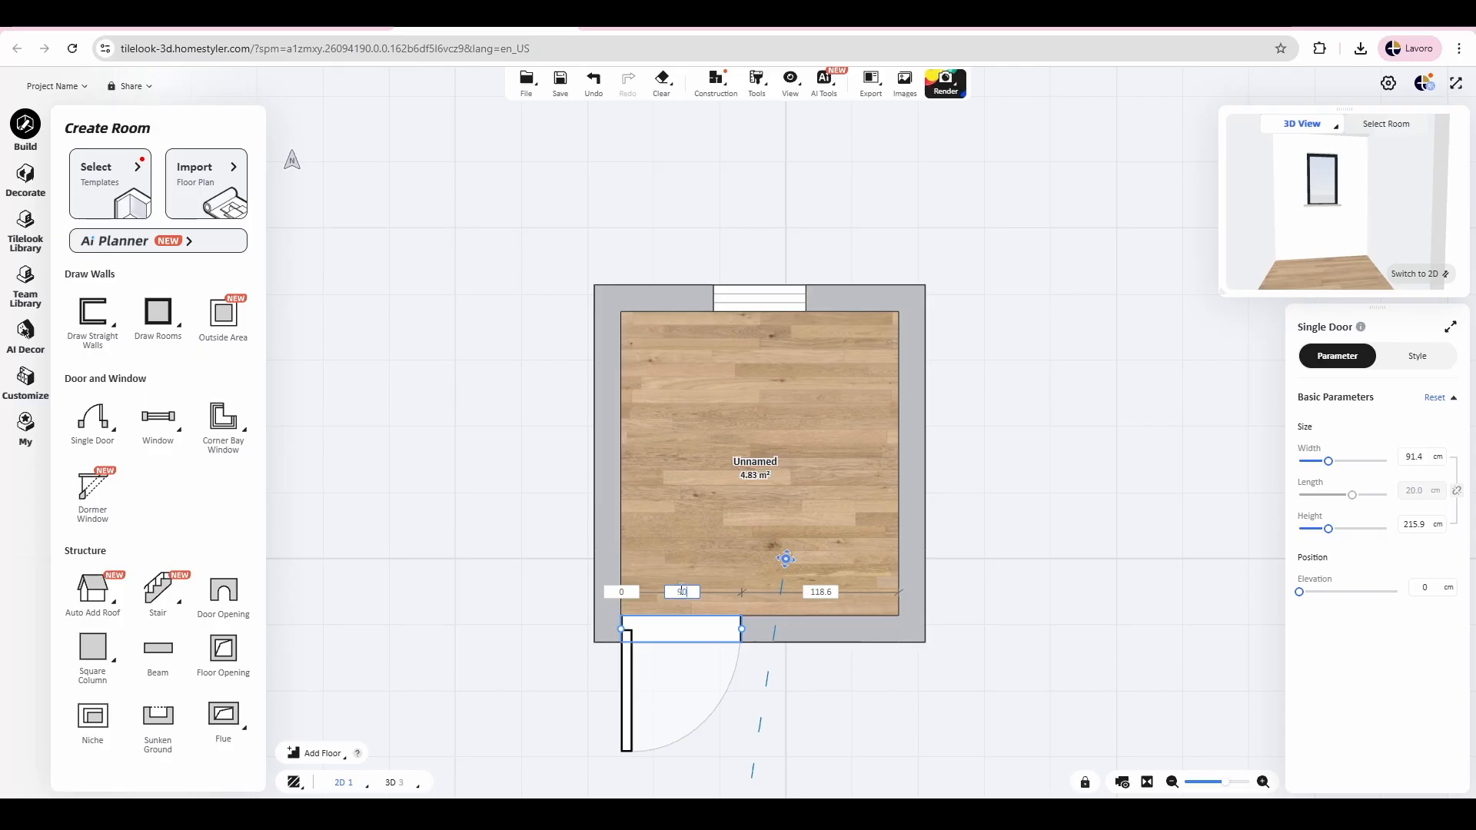
text(90)
key(Return)
click(628, 544)
click(654, 629)
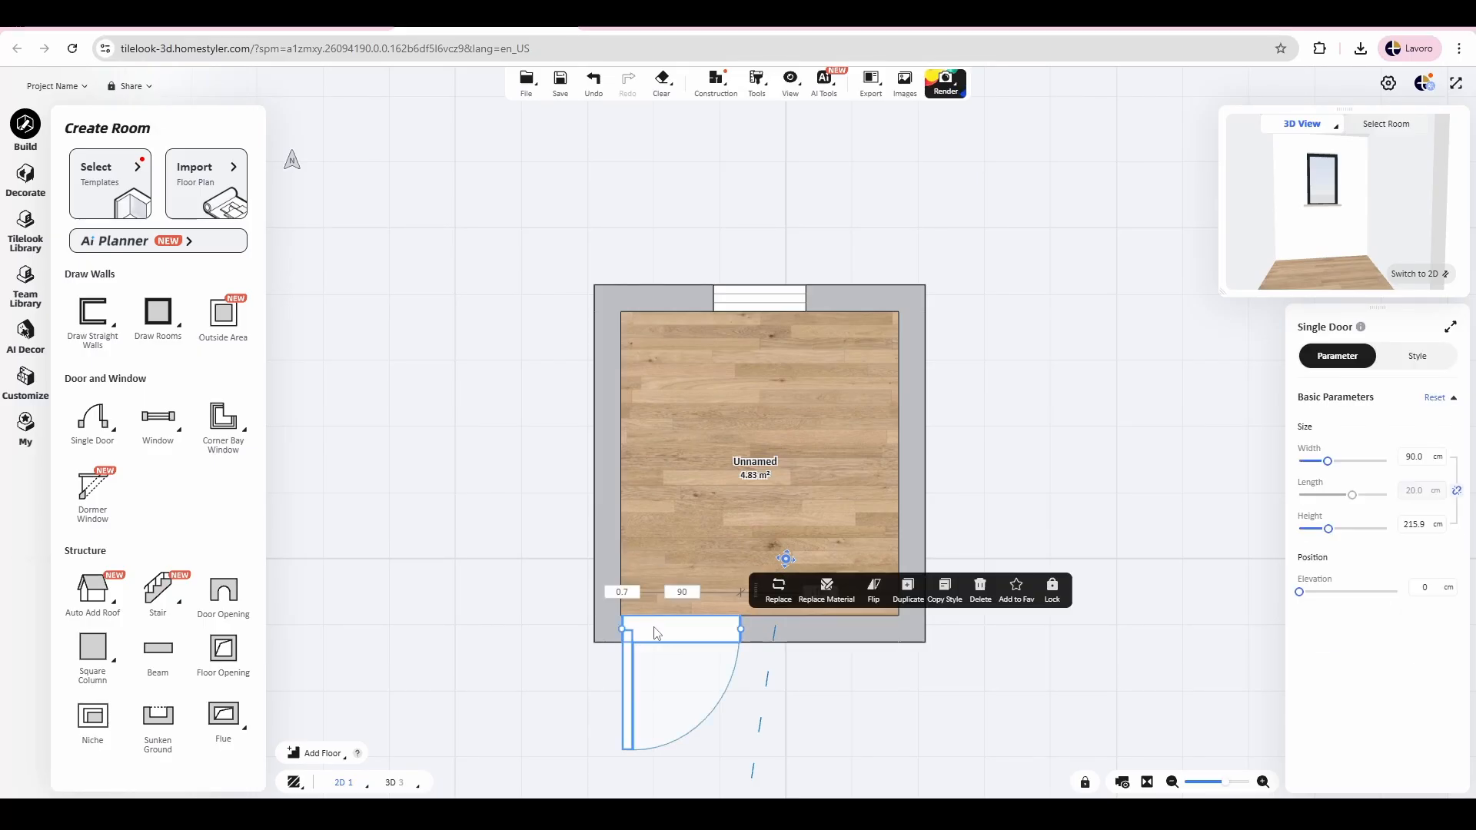
drag(654, 629, 648, 629)
click(733, 462)
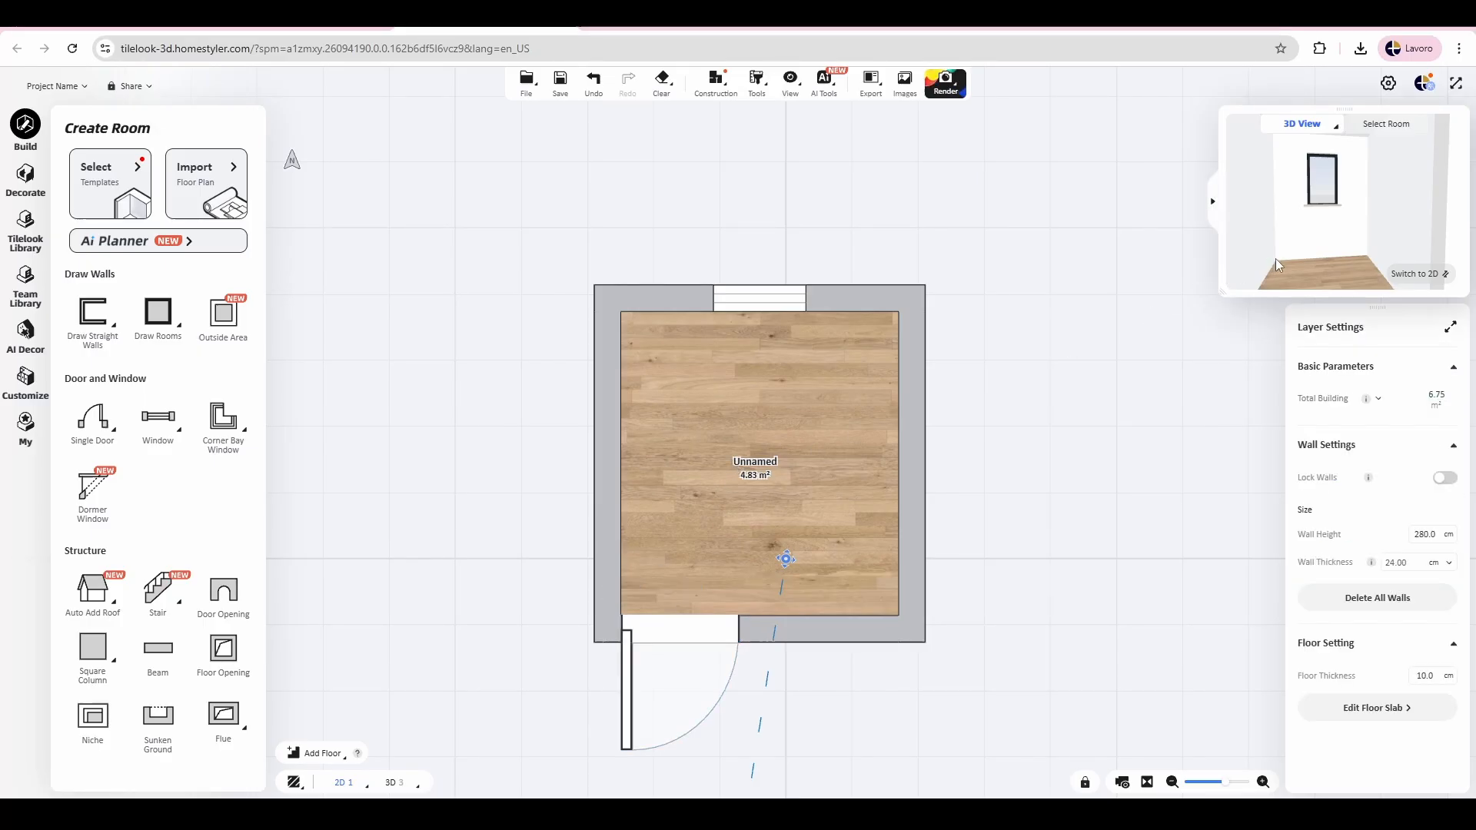
Step: Shift the door in the main 3D view to about 15 cm from the adjacent side wall and return to the 2D plan
click(1418, 273)
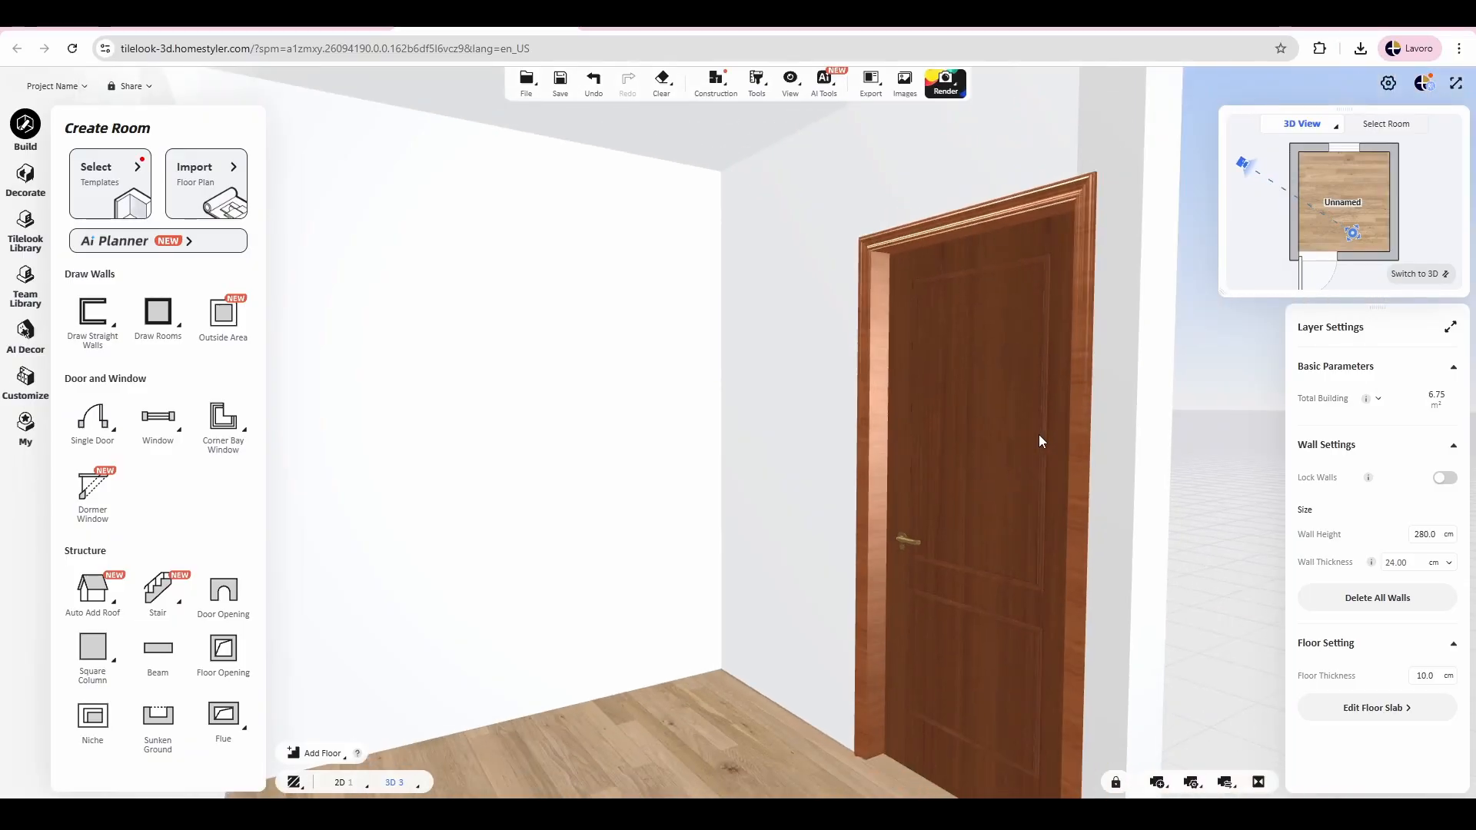
drag(839, 485, 970, 468)
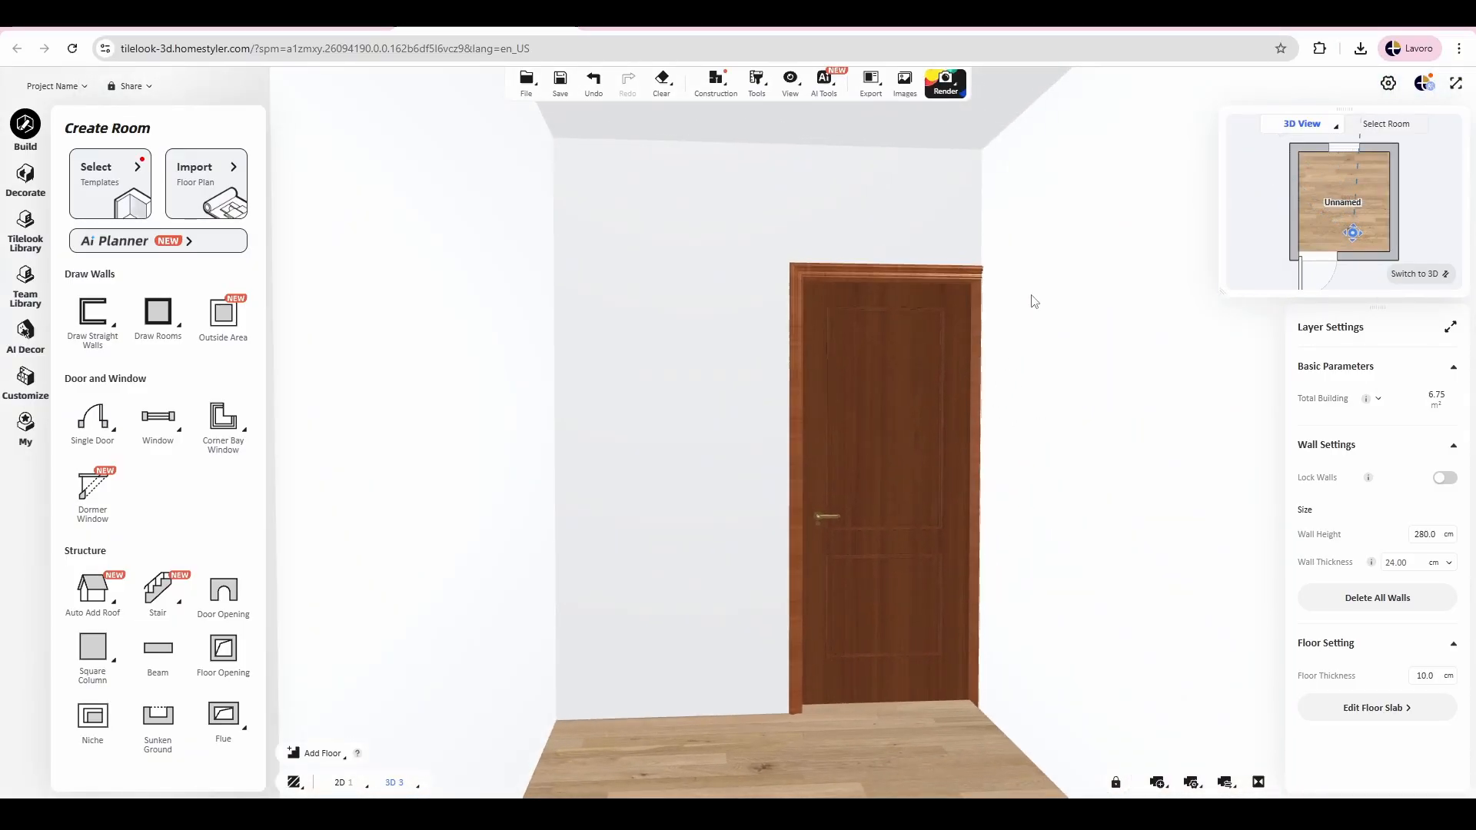
click(921, 432)
drag(892, 547, 870, 554)
click(1413, 274)
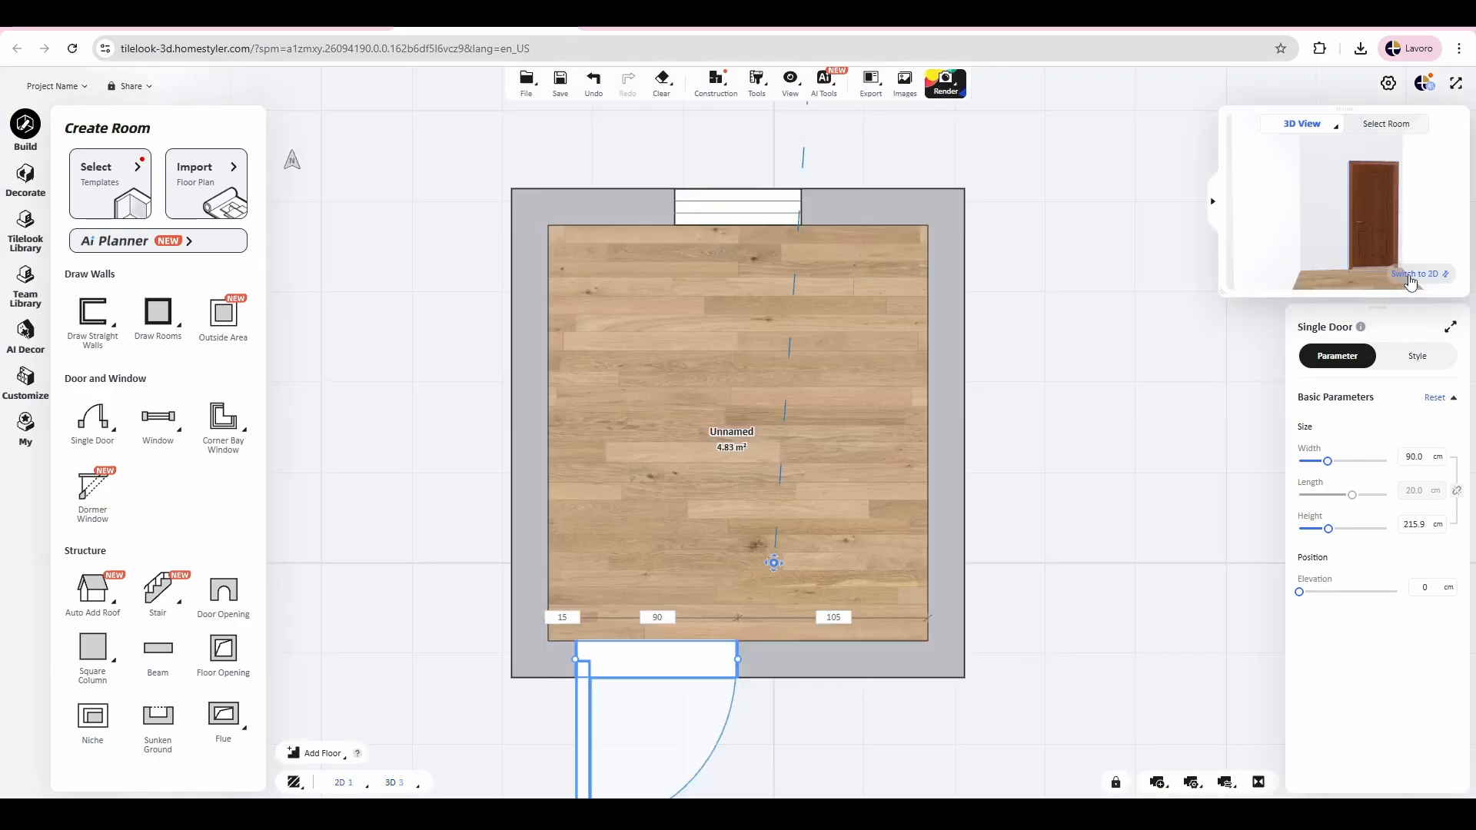
Step: Enlarge the 3D preview and turn its view toward the window wall
drag(1100, 518, 1095, 449)
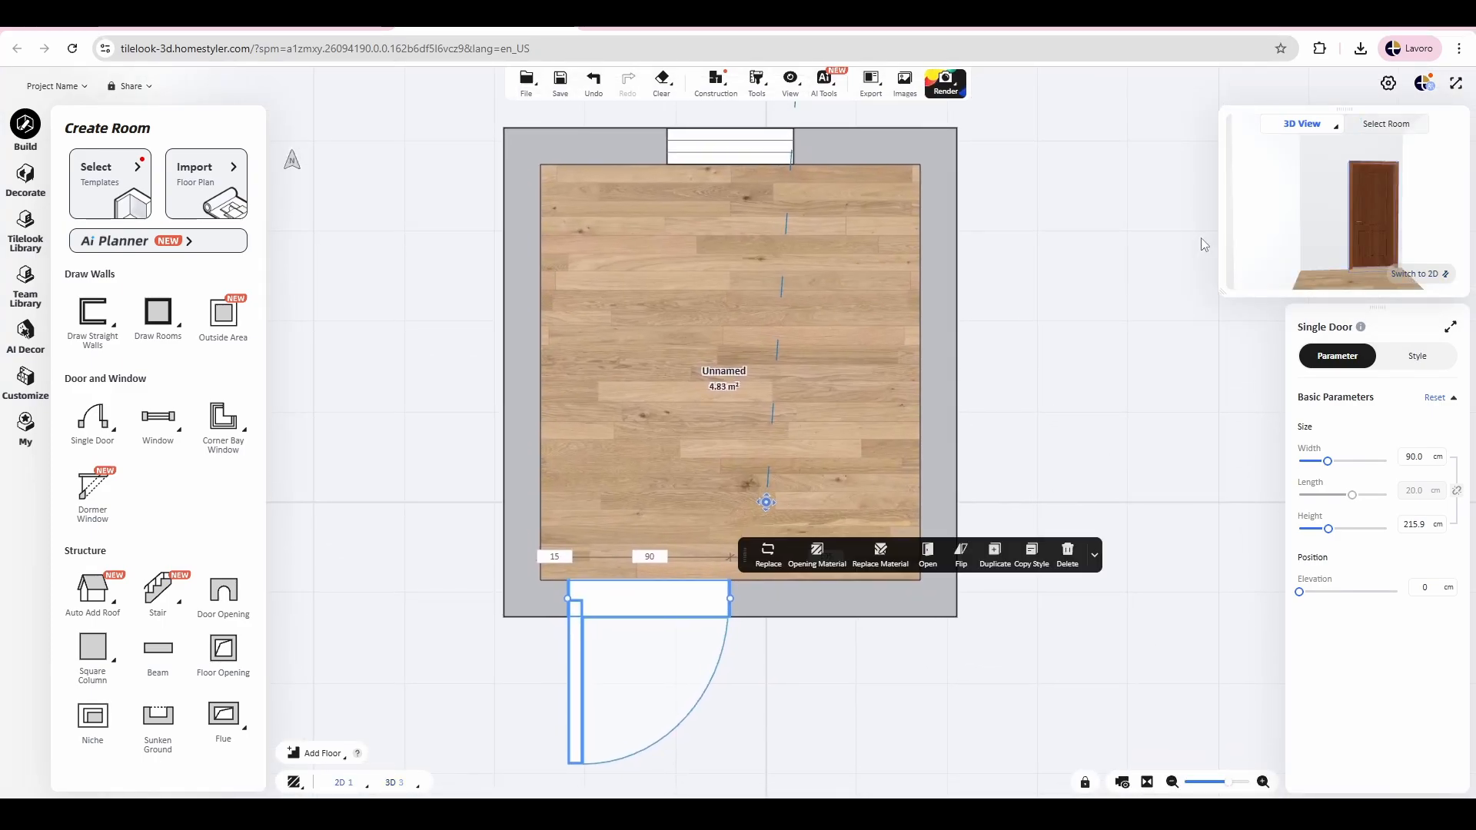
drag(1222, 296, 1103, 418)
mouse_move(1243, 342)
mouse_down()
mouse_move(1273, 399)
mouse_move(1255, 303)
mouse_up()
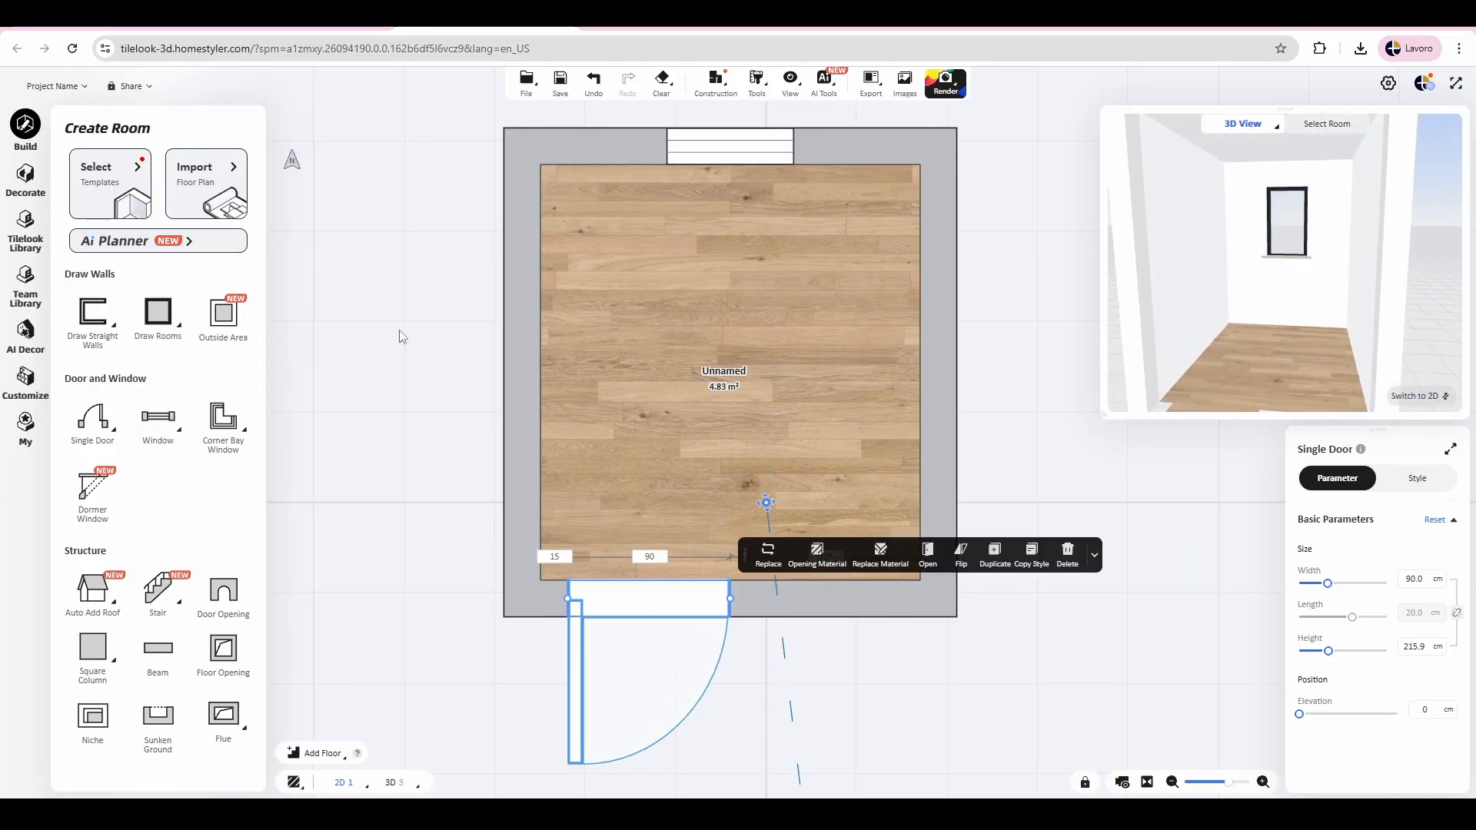
Step: Open the "bathroom project" group in the favorites and place the Bidet - White in the left half of the room
click(23, 437)
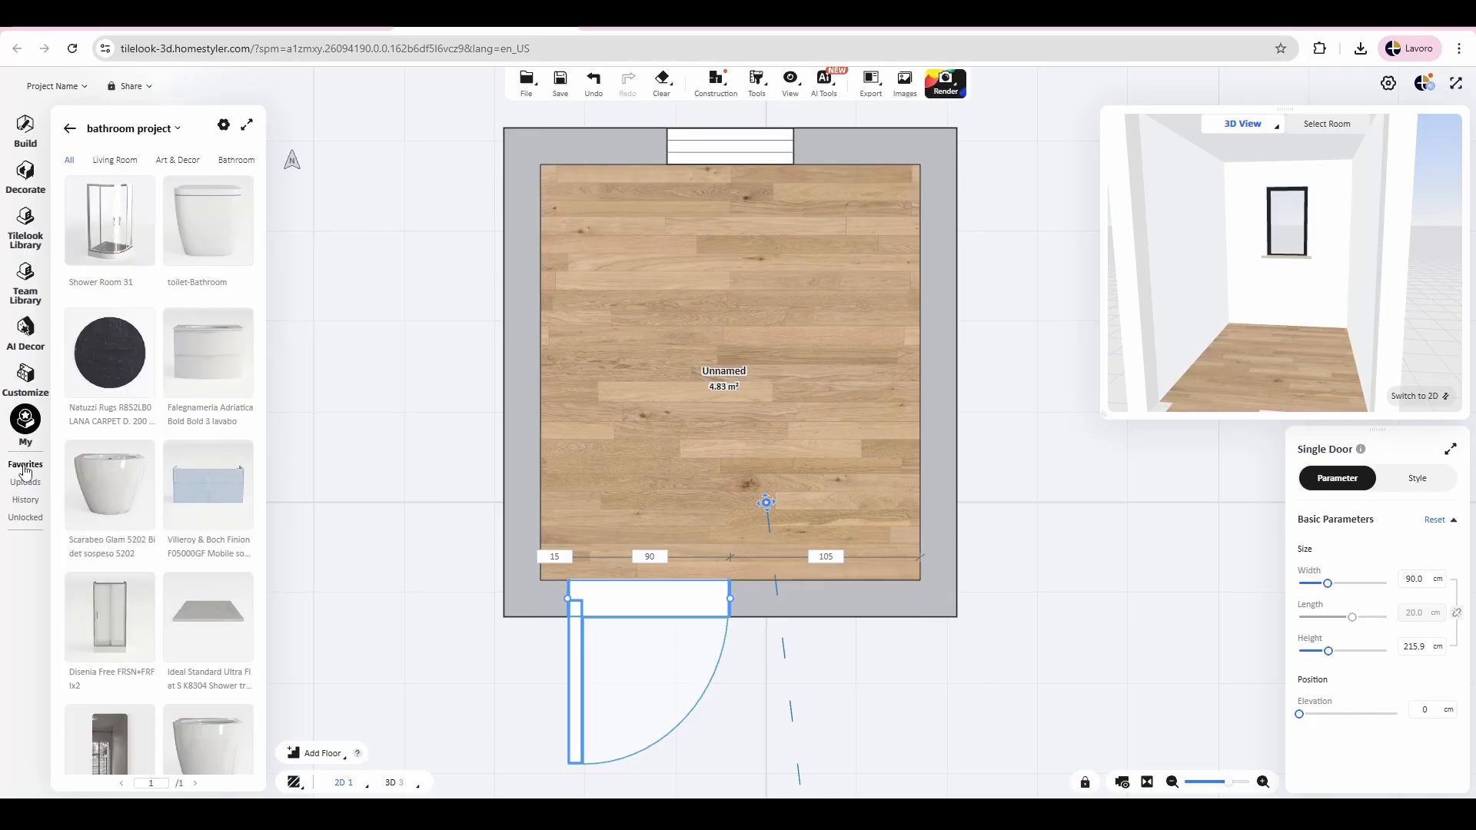
click(69, 128)
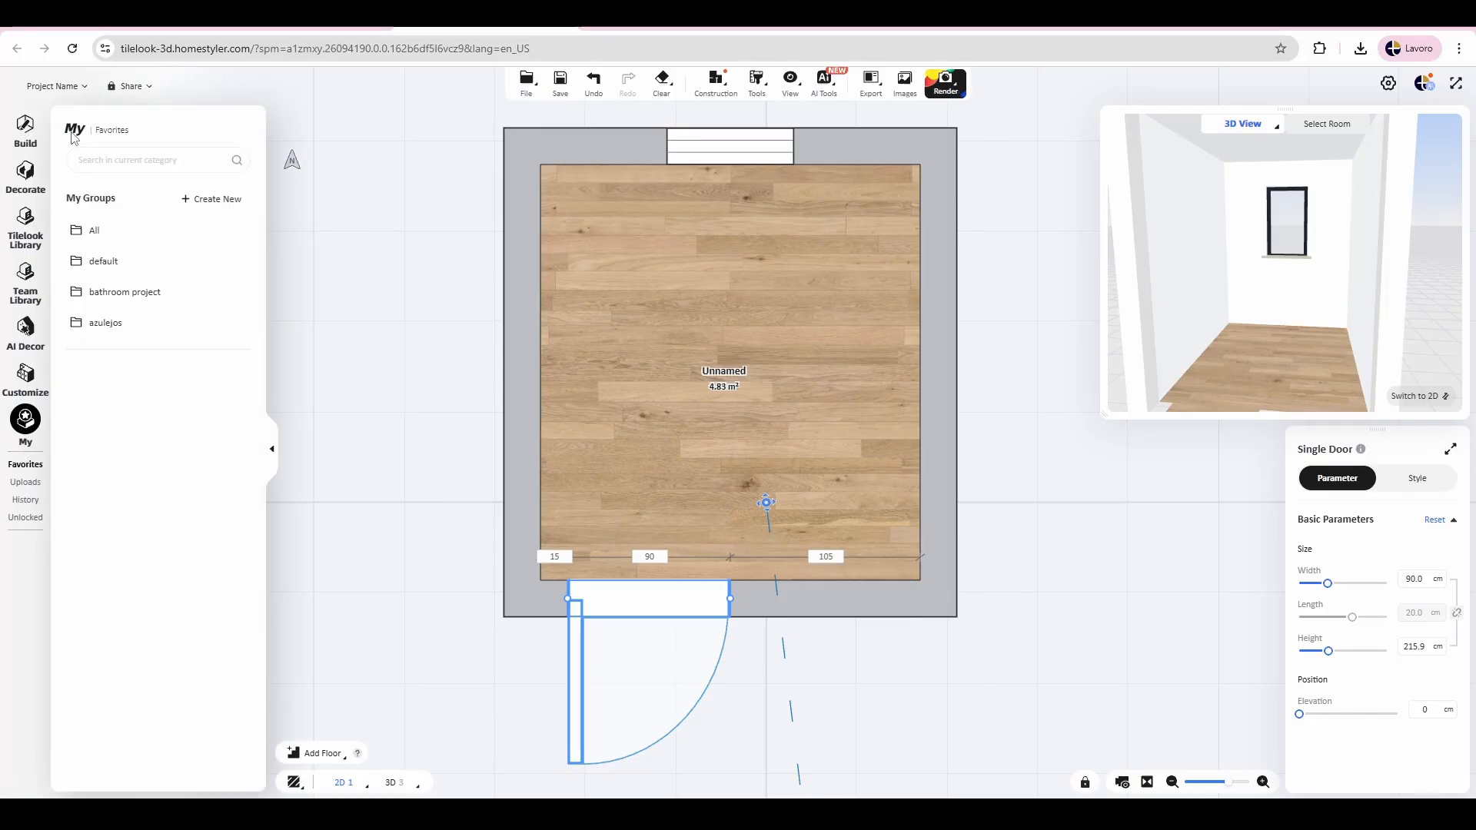
click(151, 300)
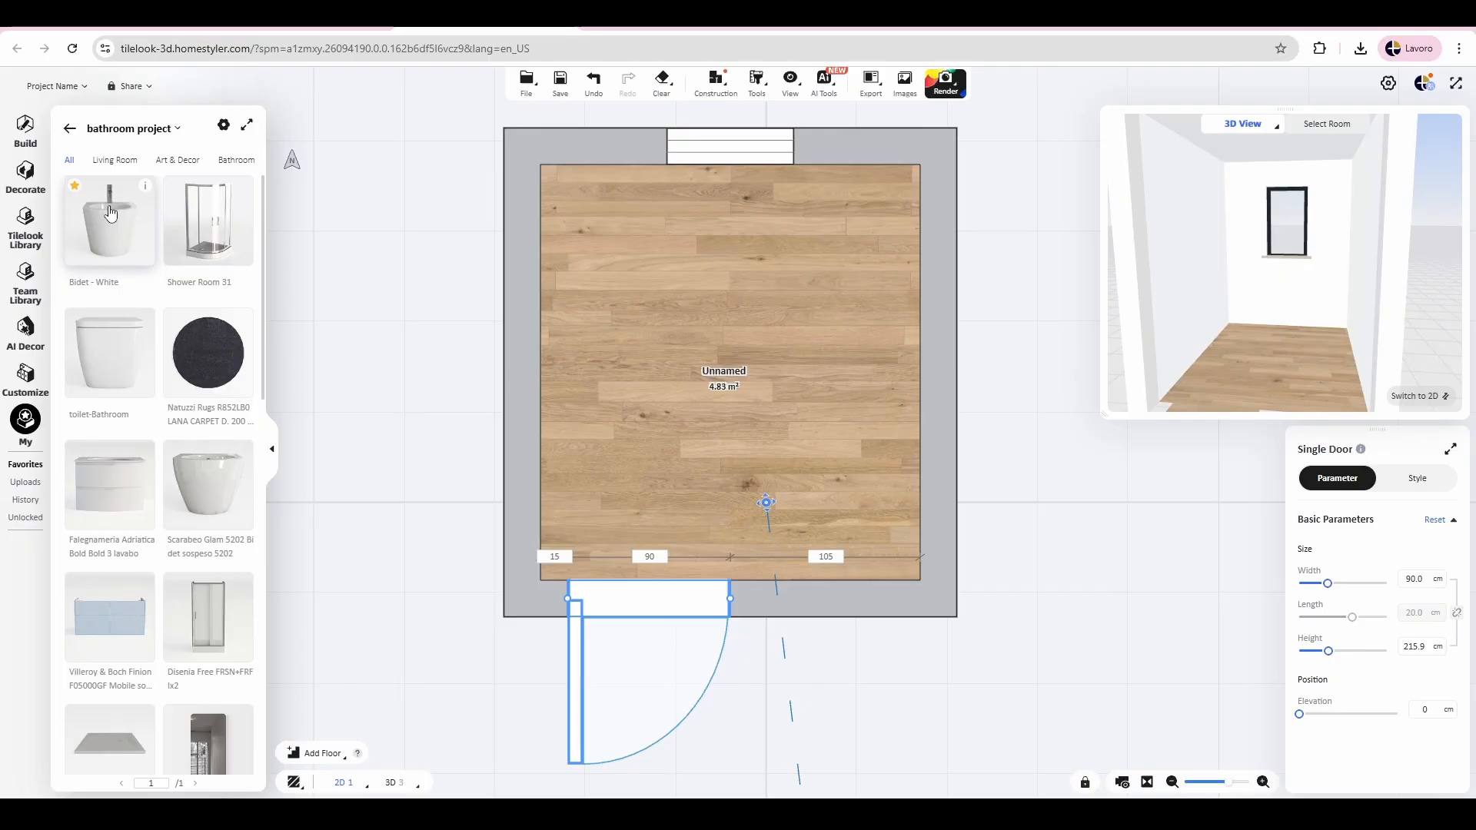
drag(136, 217, 669, 355)
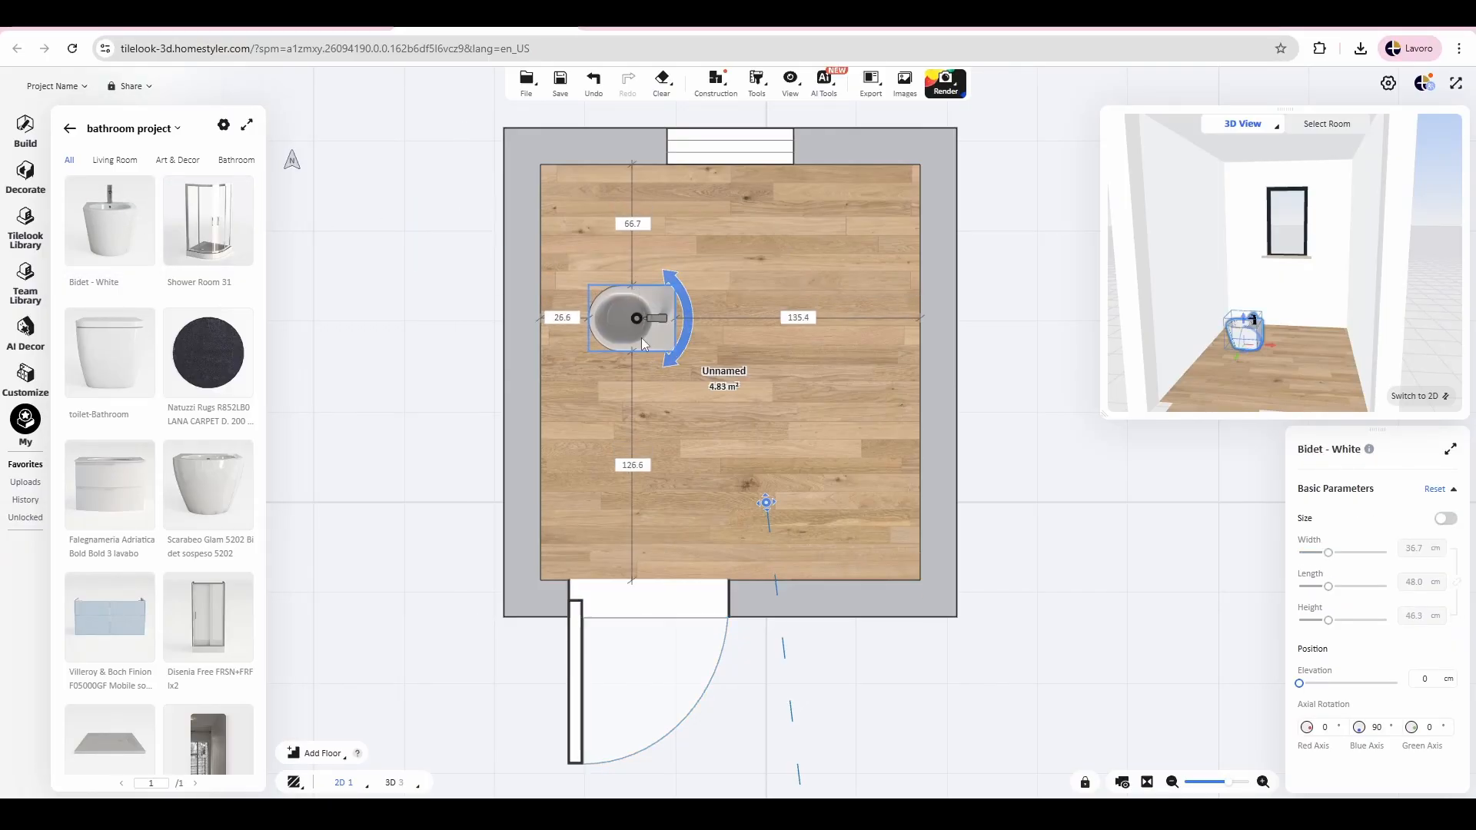
Step: Rotate the bidet to -90° on the blue axis and set its back against the left wall, 48 cm from the upper wall
drag(691, 316, 610, 389)
drag(543, 349, 536, 335)
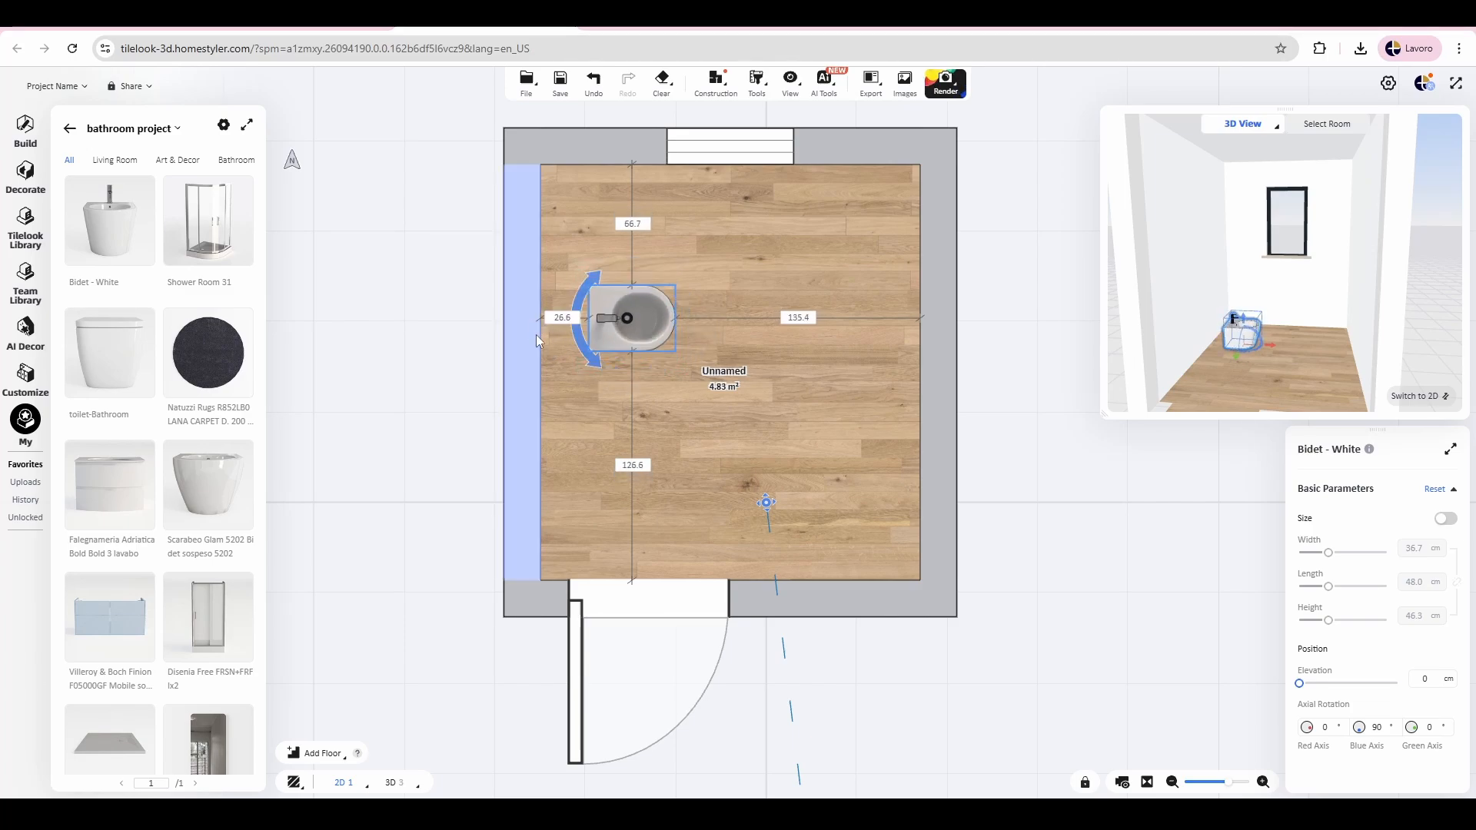
drag(649, 317, 601, 283)
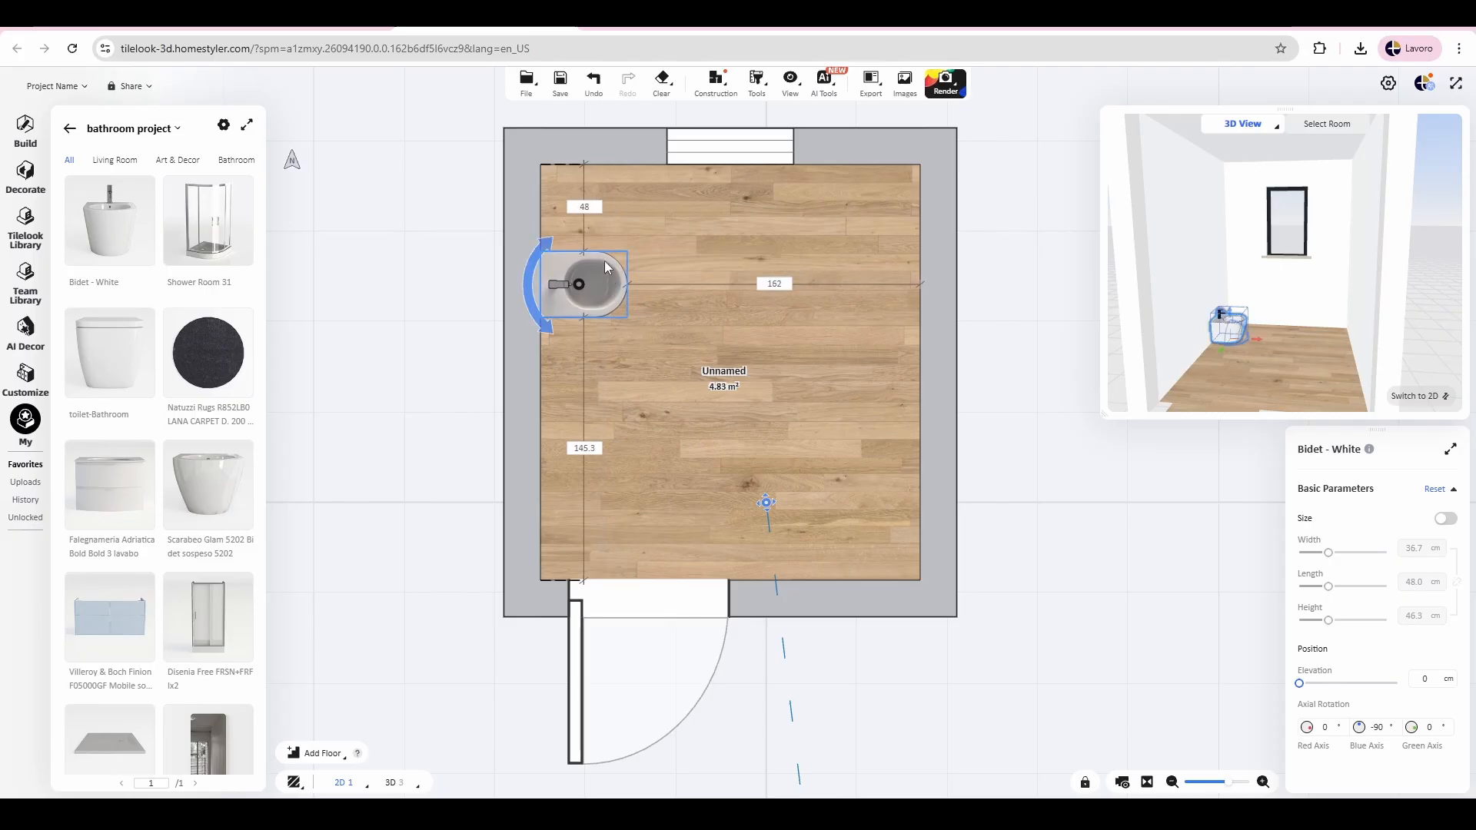
Step: Show the room in the main 3D view and focus on the bidet
click(1411, 397)
drag(933, 488, 550, 441)
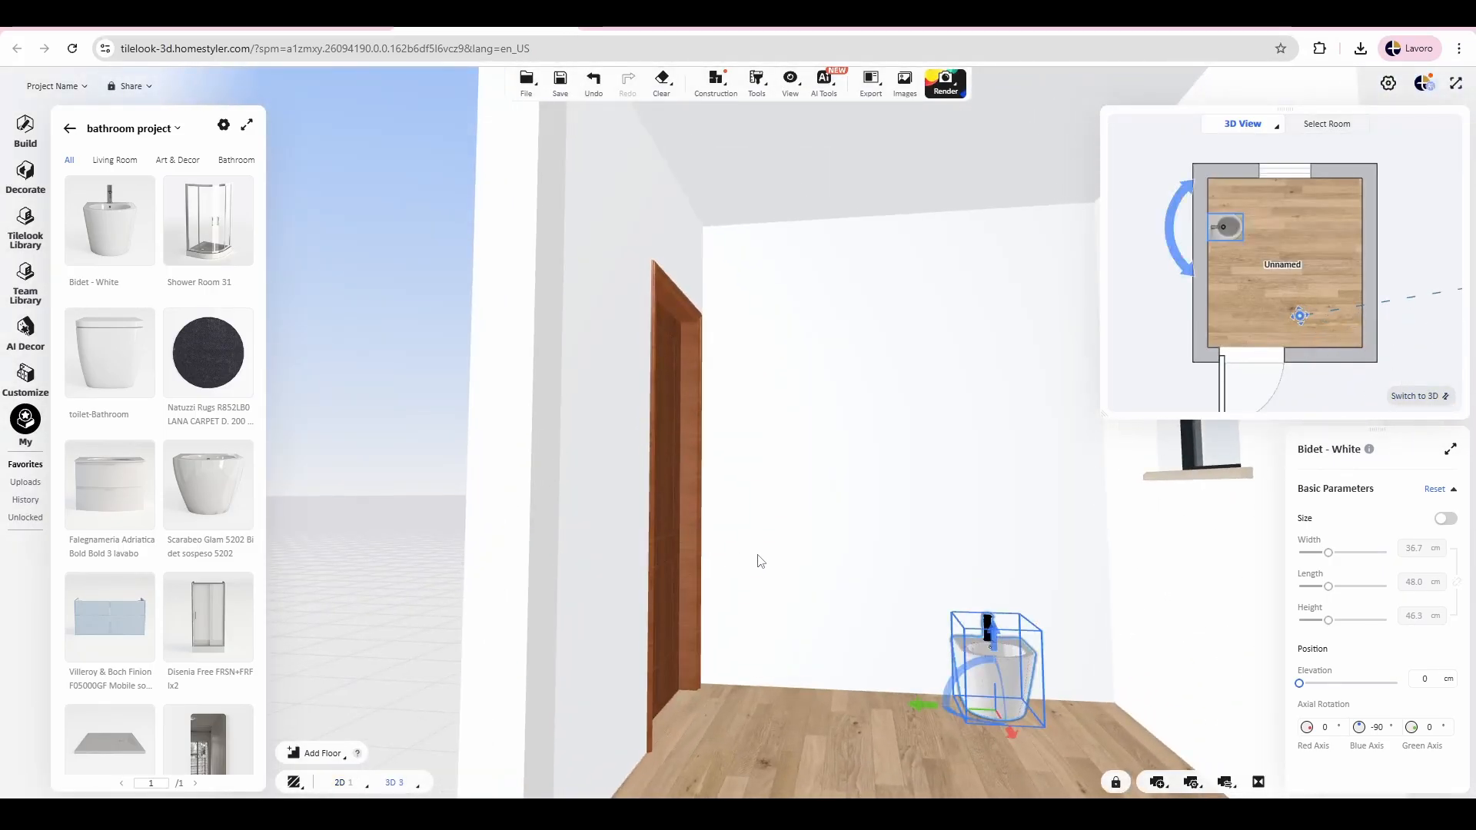
scroll(913, 541, up, 3)
drag(913, 540, 915, 600)
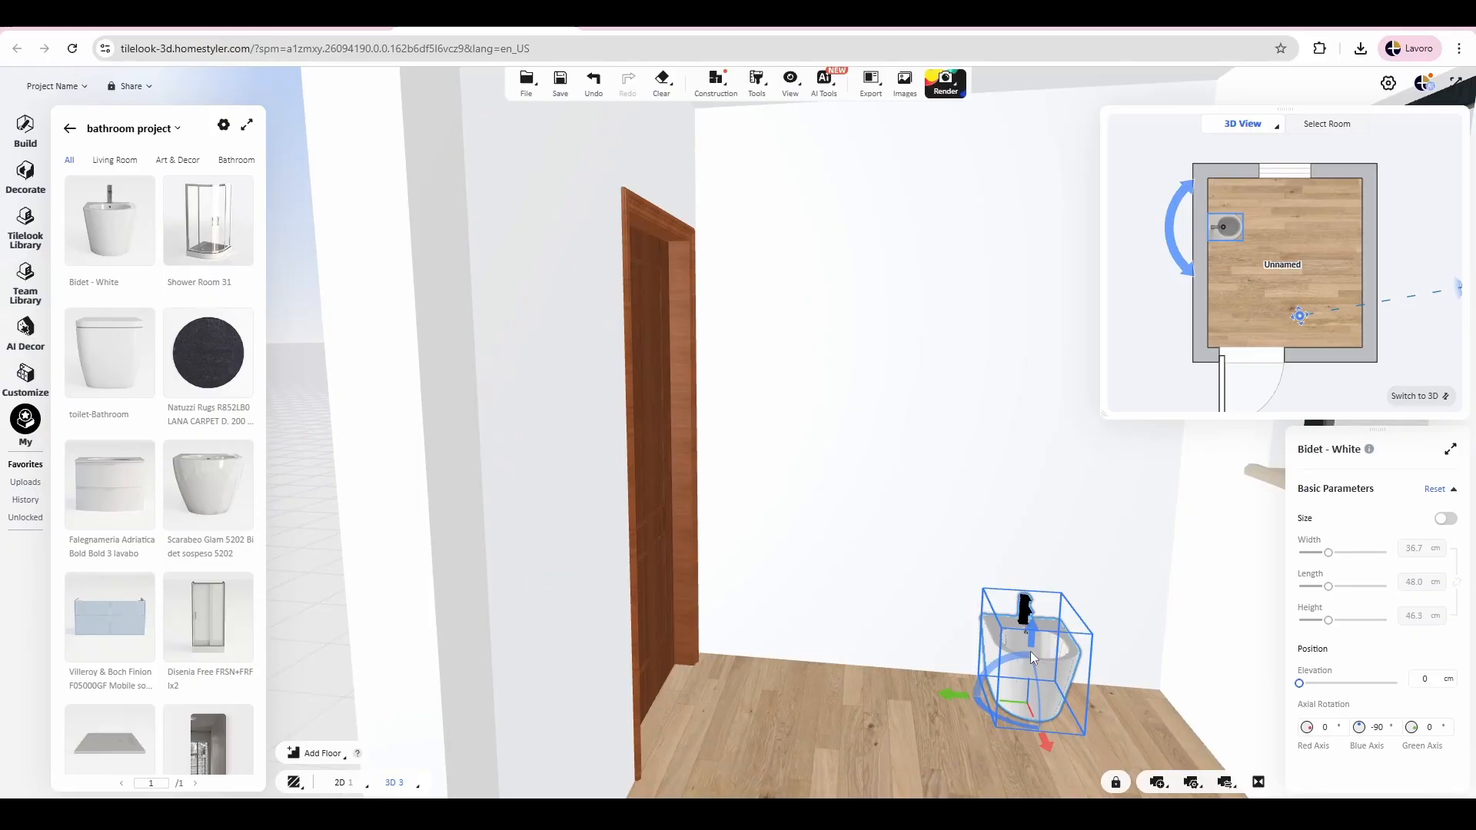
click(1031, 652)
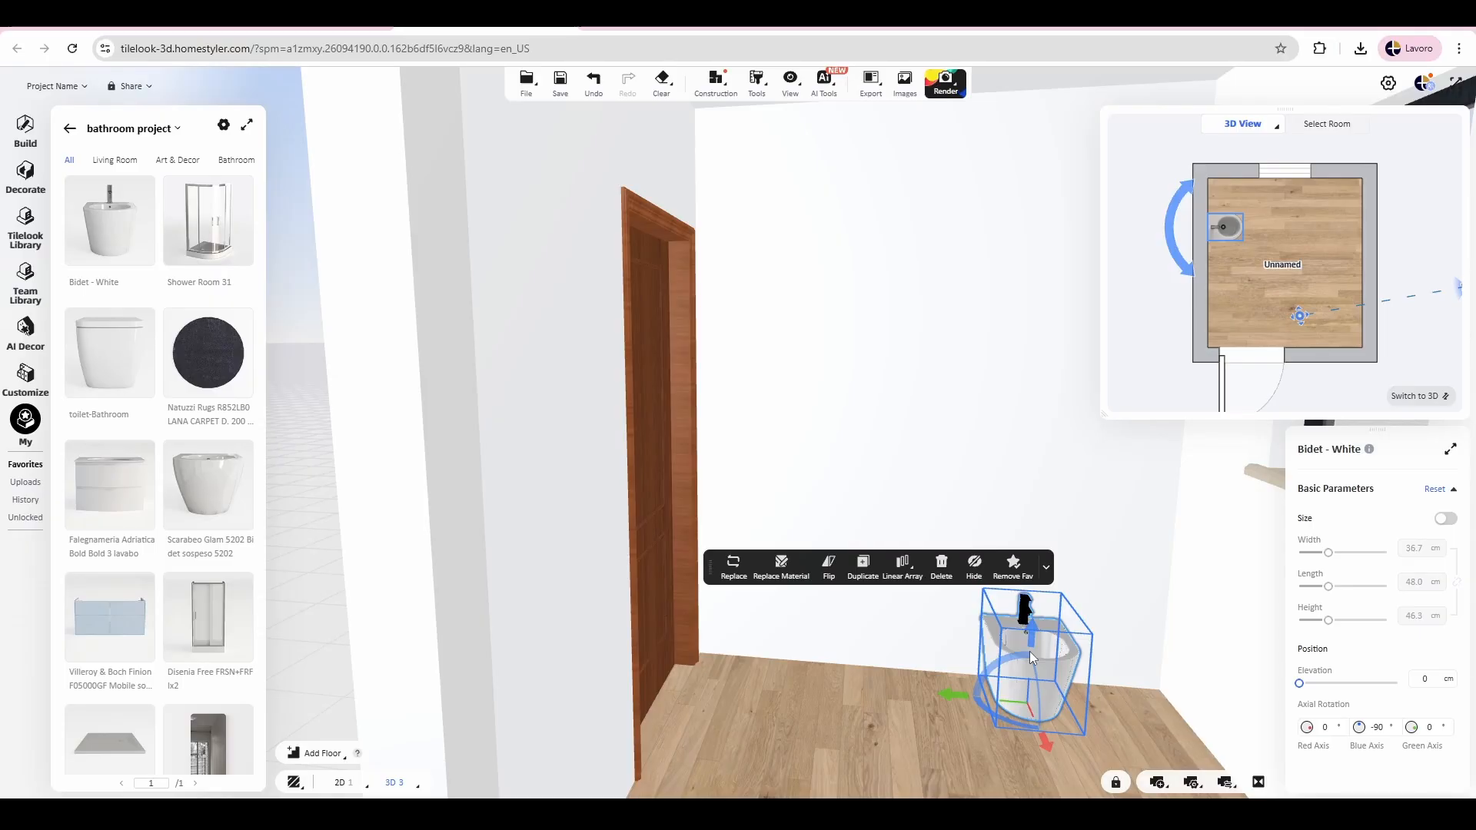
double_click(1030, 652)
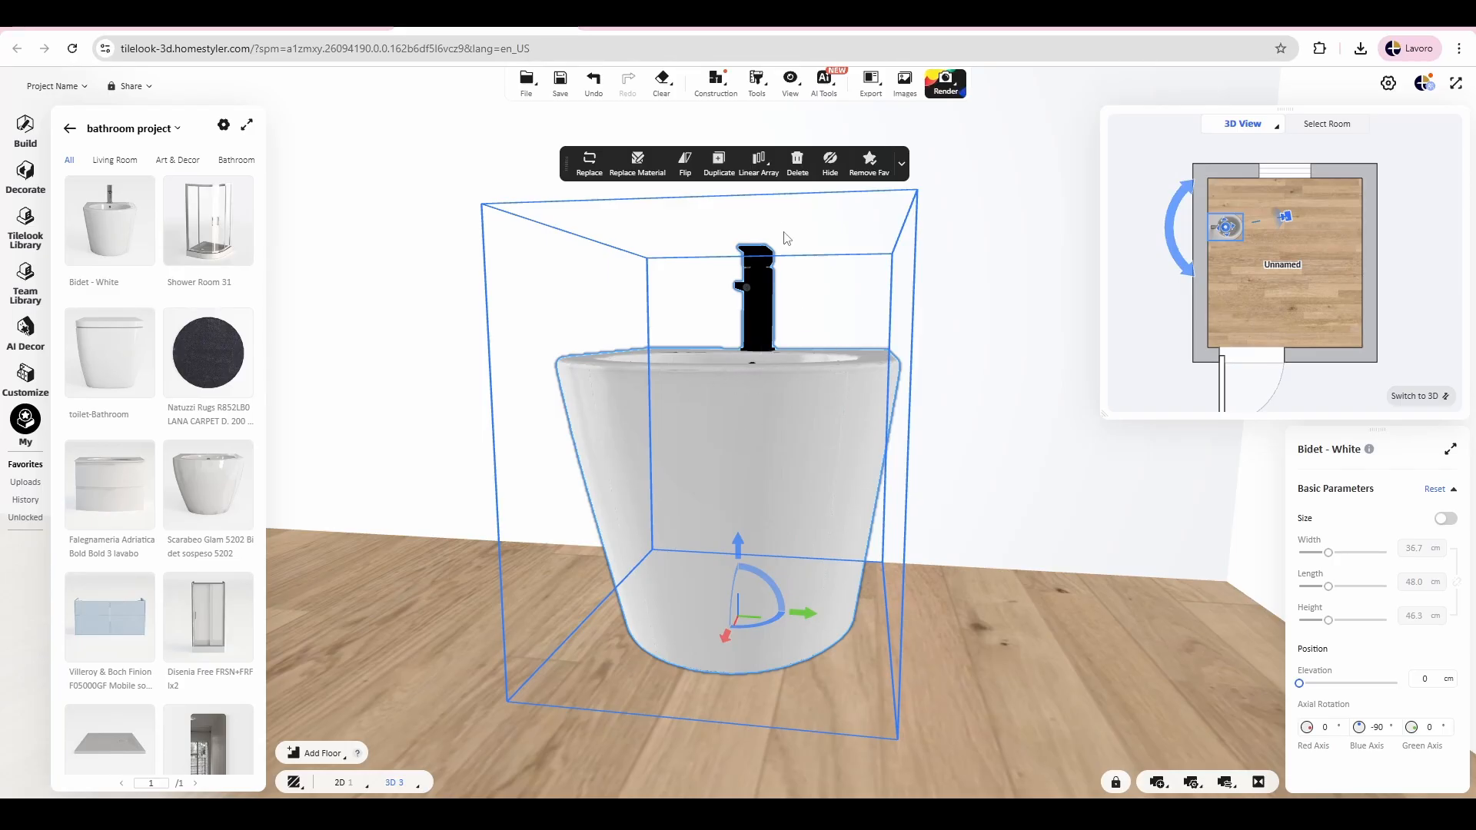
Step: Turn on 3D Positioning and reselect the bidet to display its distances to the walls
click(789, 86)
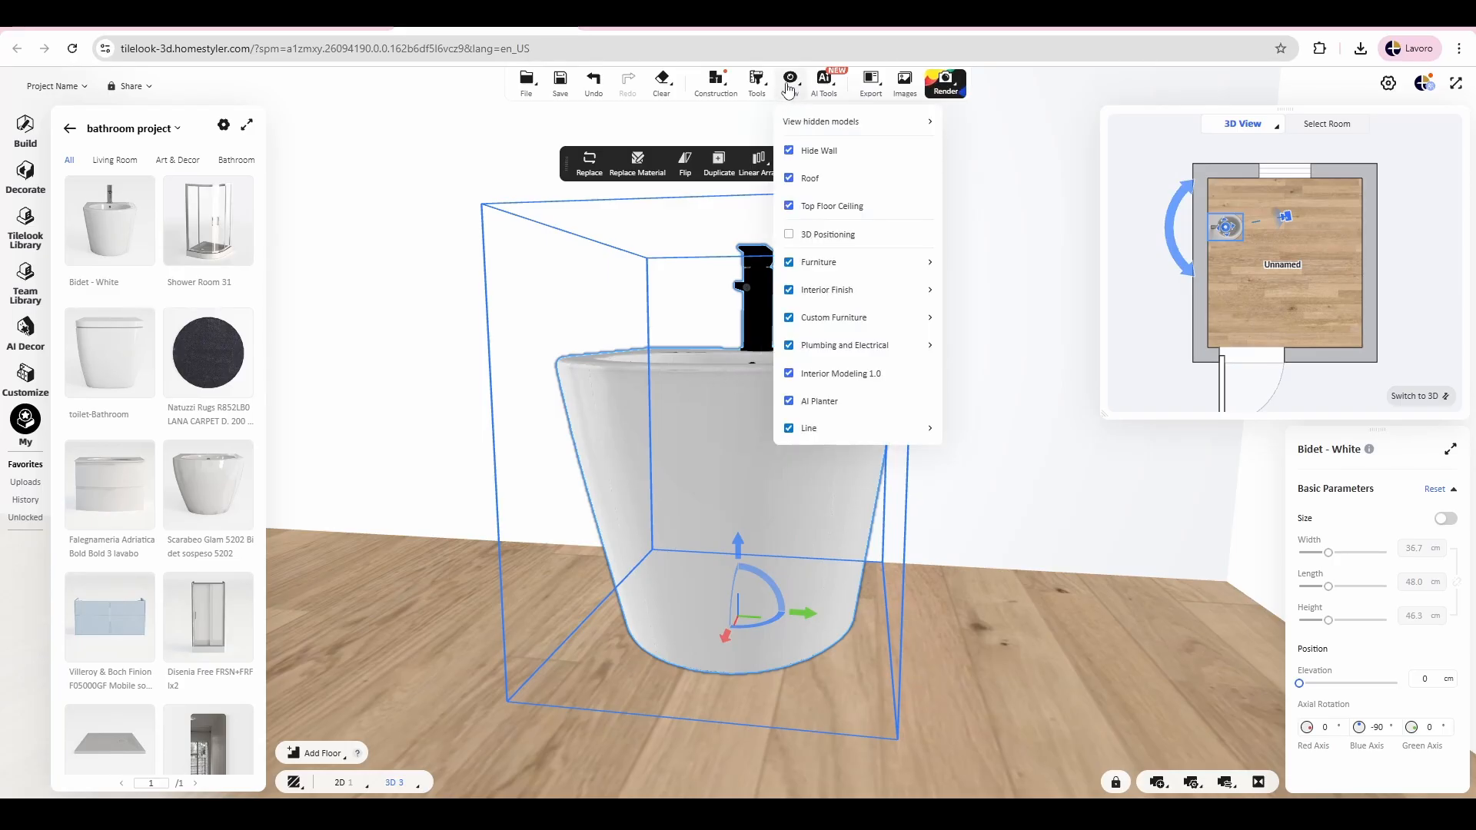
click(814, 233)
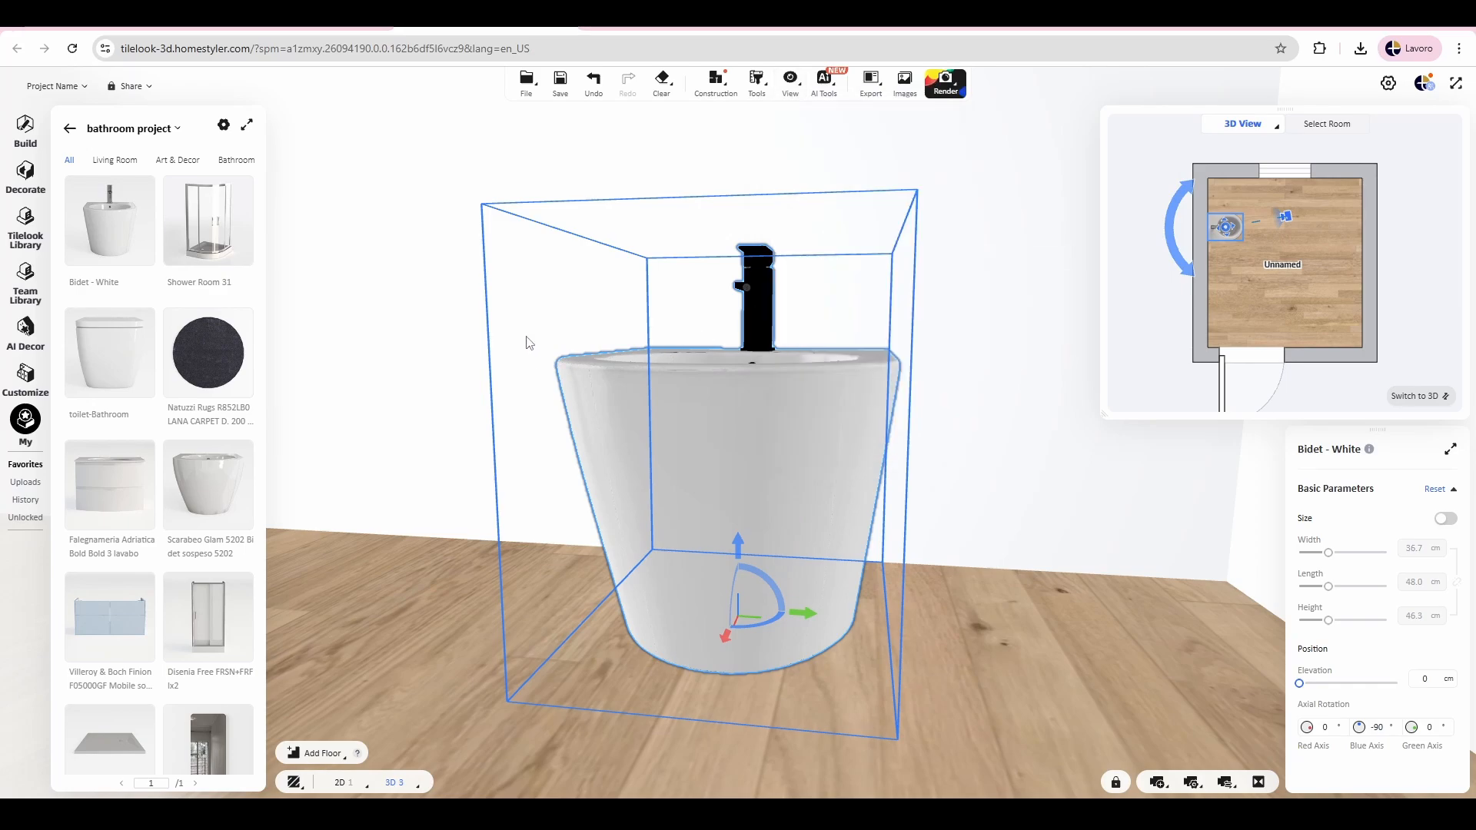
click(629, 320)
scroll(672, 389, down, 2)
click(740, 417)
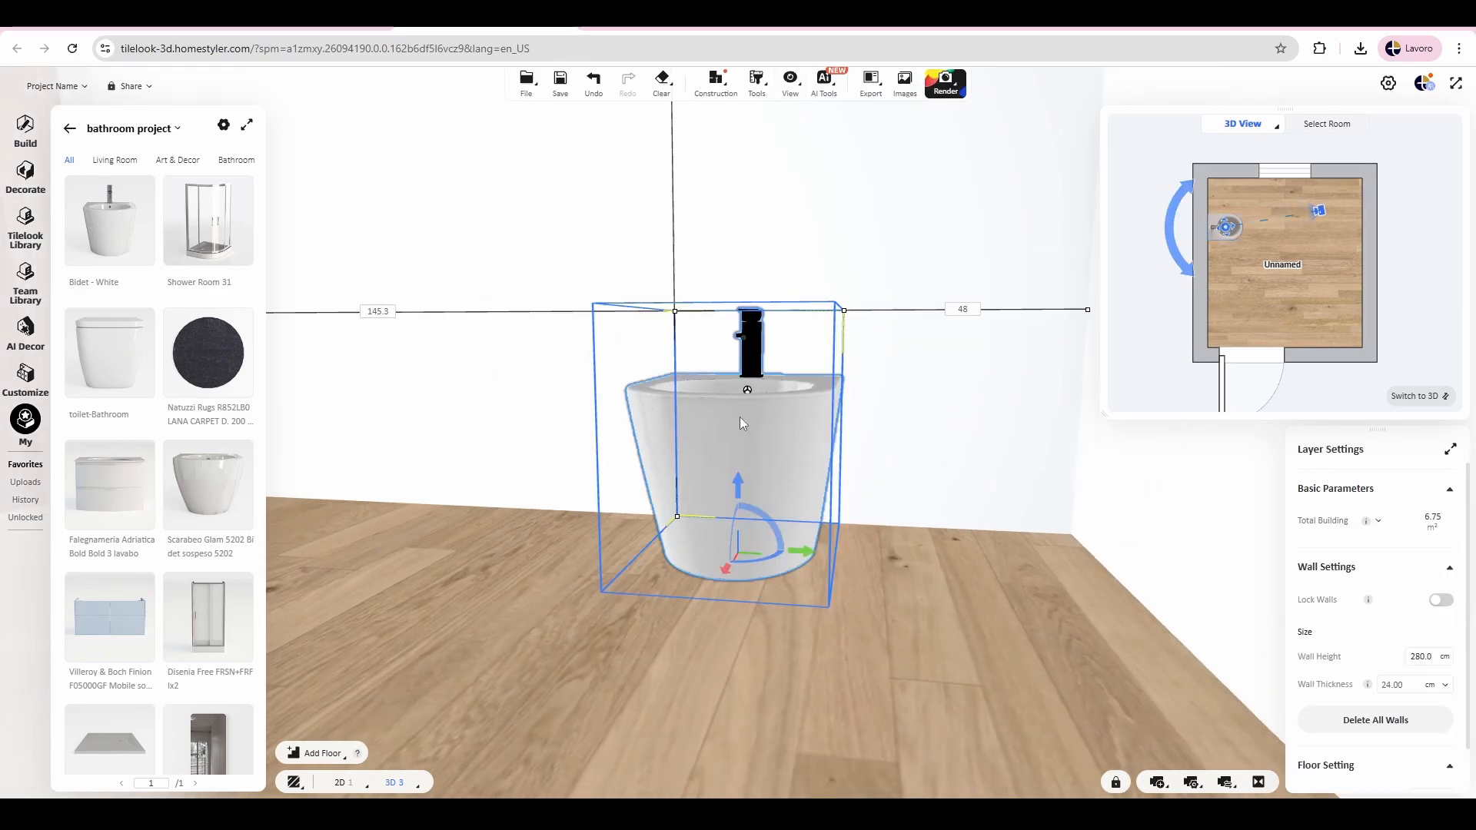
scroll(672, 370, down, 2)
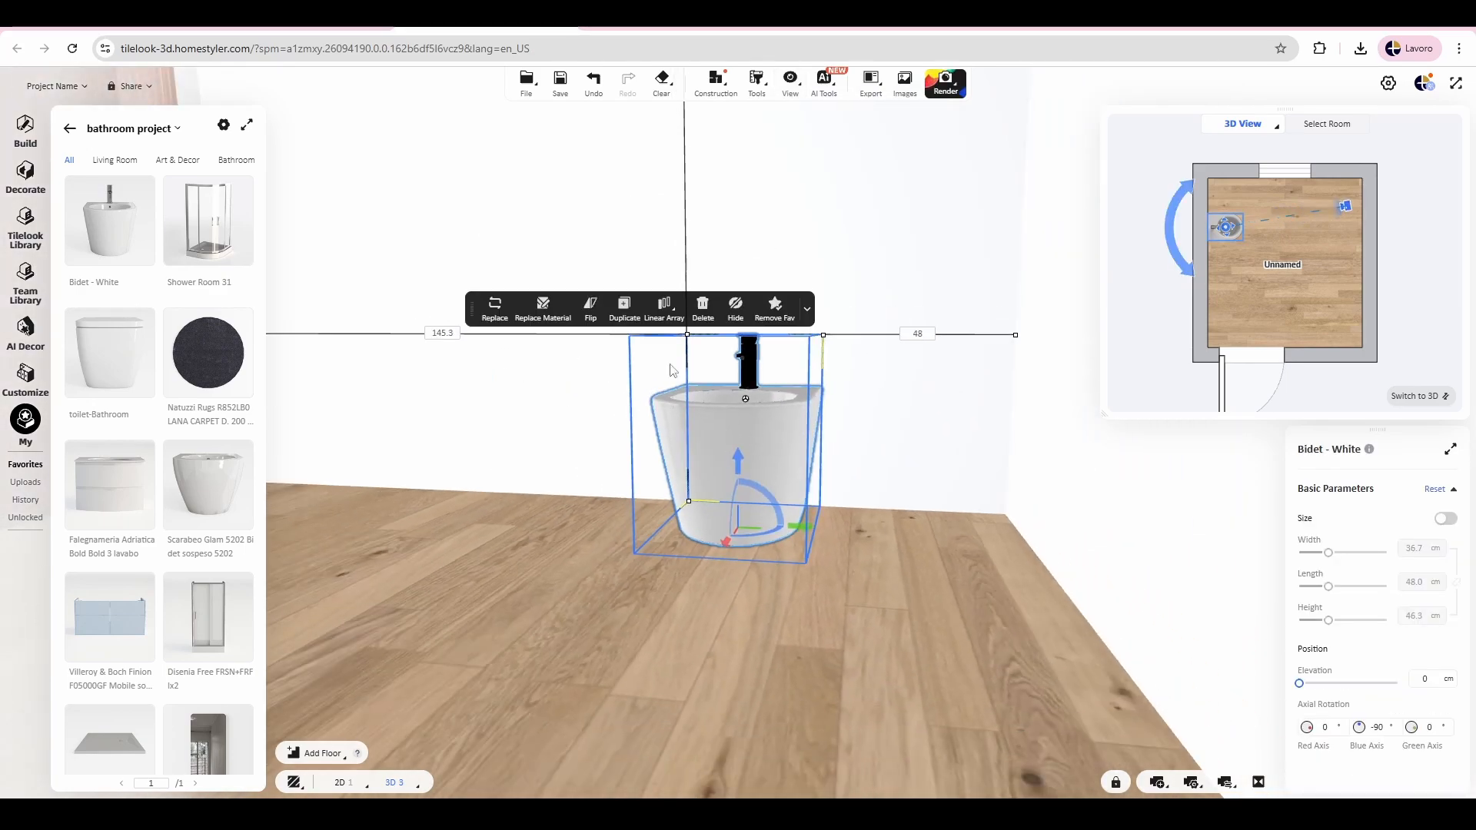
Step: Compare the bidet's wall distances in the 2D plan and from the side in the 3D view
click(1397, 398)
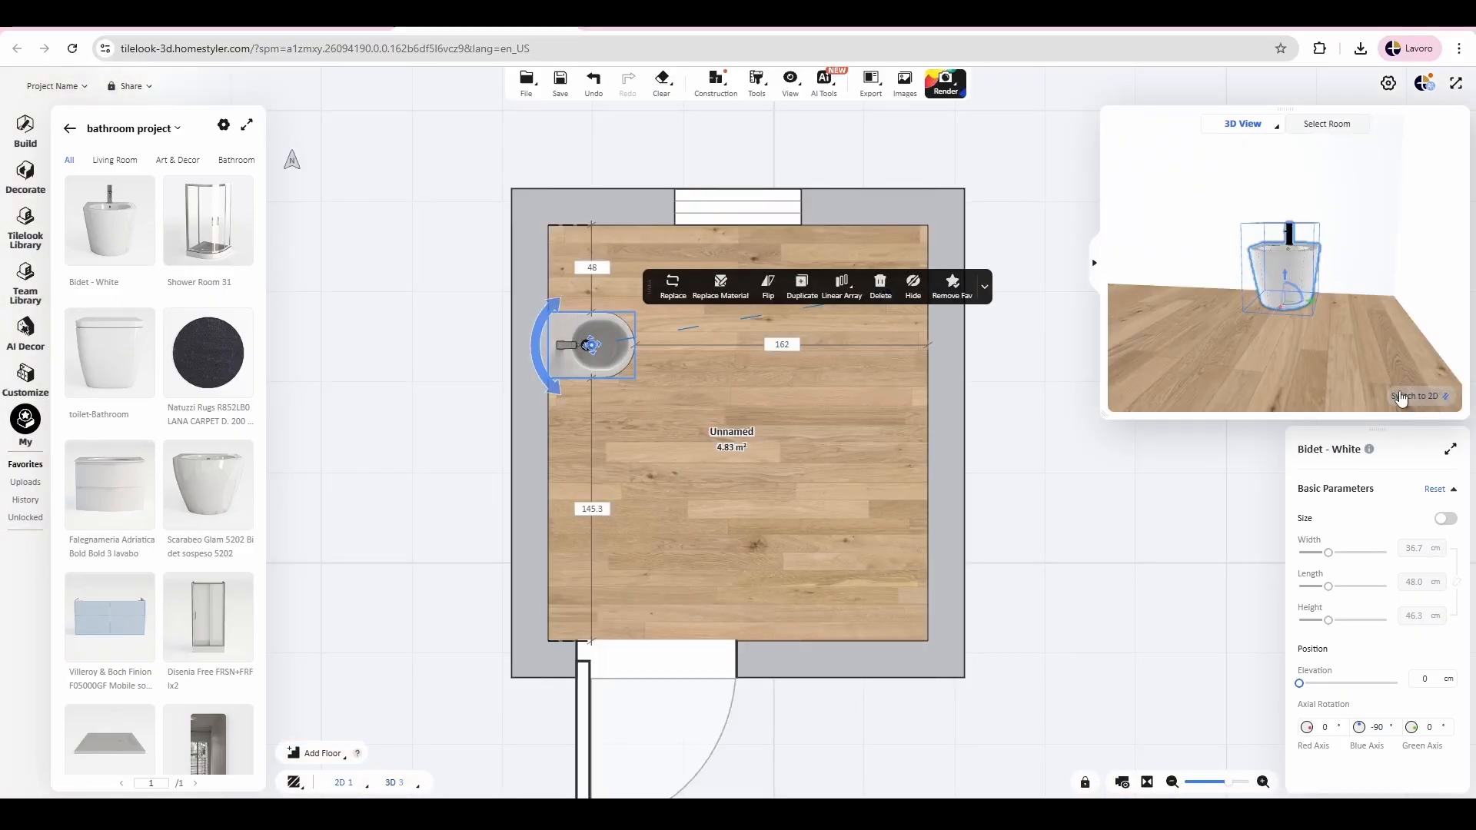
click(1417, 396)
drag(530, 483, 692, 487)
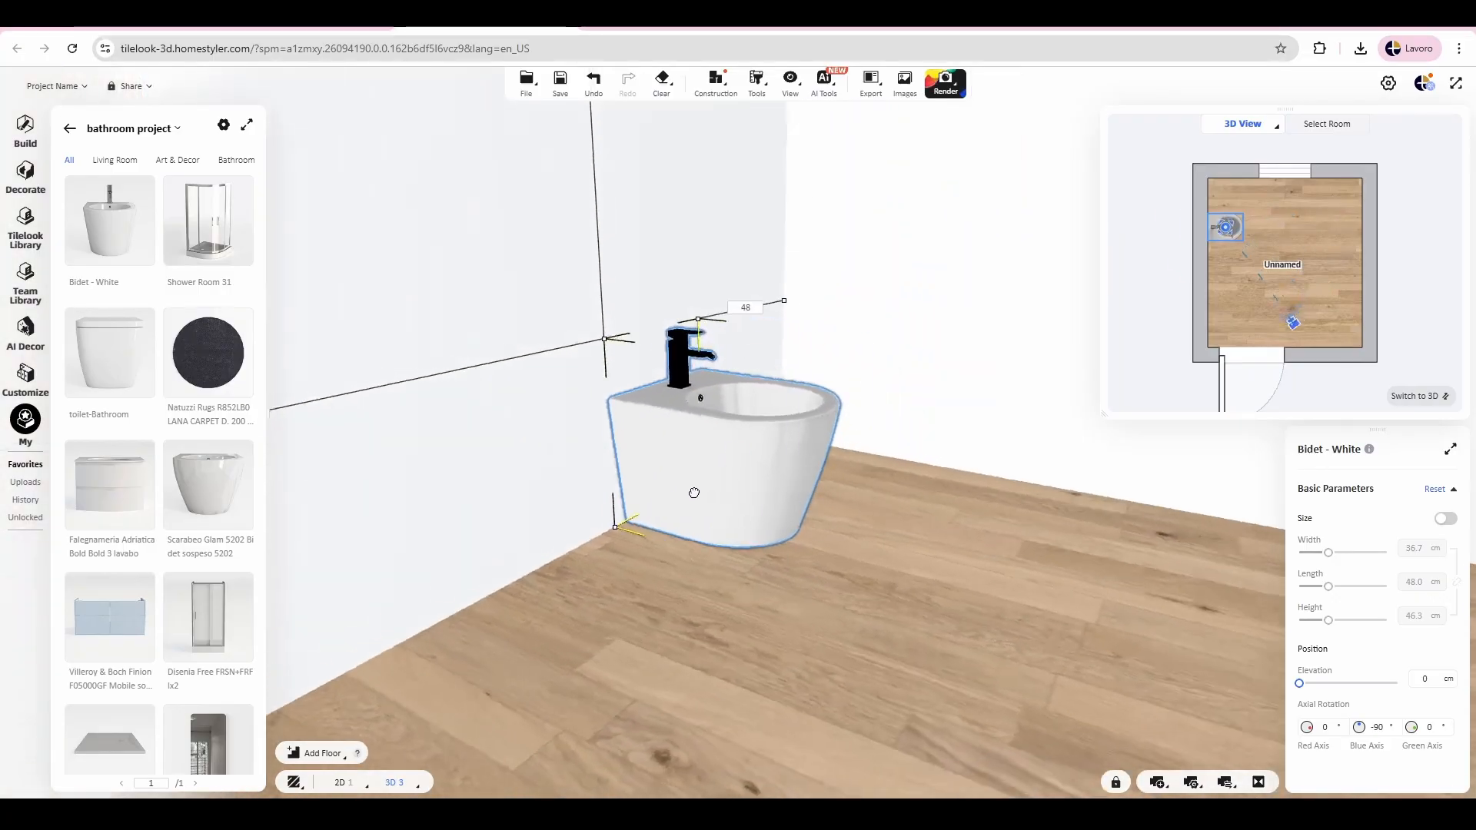
Step: Try moving the bidet about 29 cm away from the left wall, open its wall distances for editing, and undo the move
click(722, 506)
drag(800, 529, 915, 559)
click(662, 540)
click(381, 437)
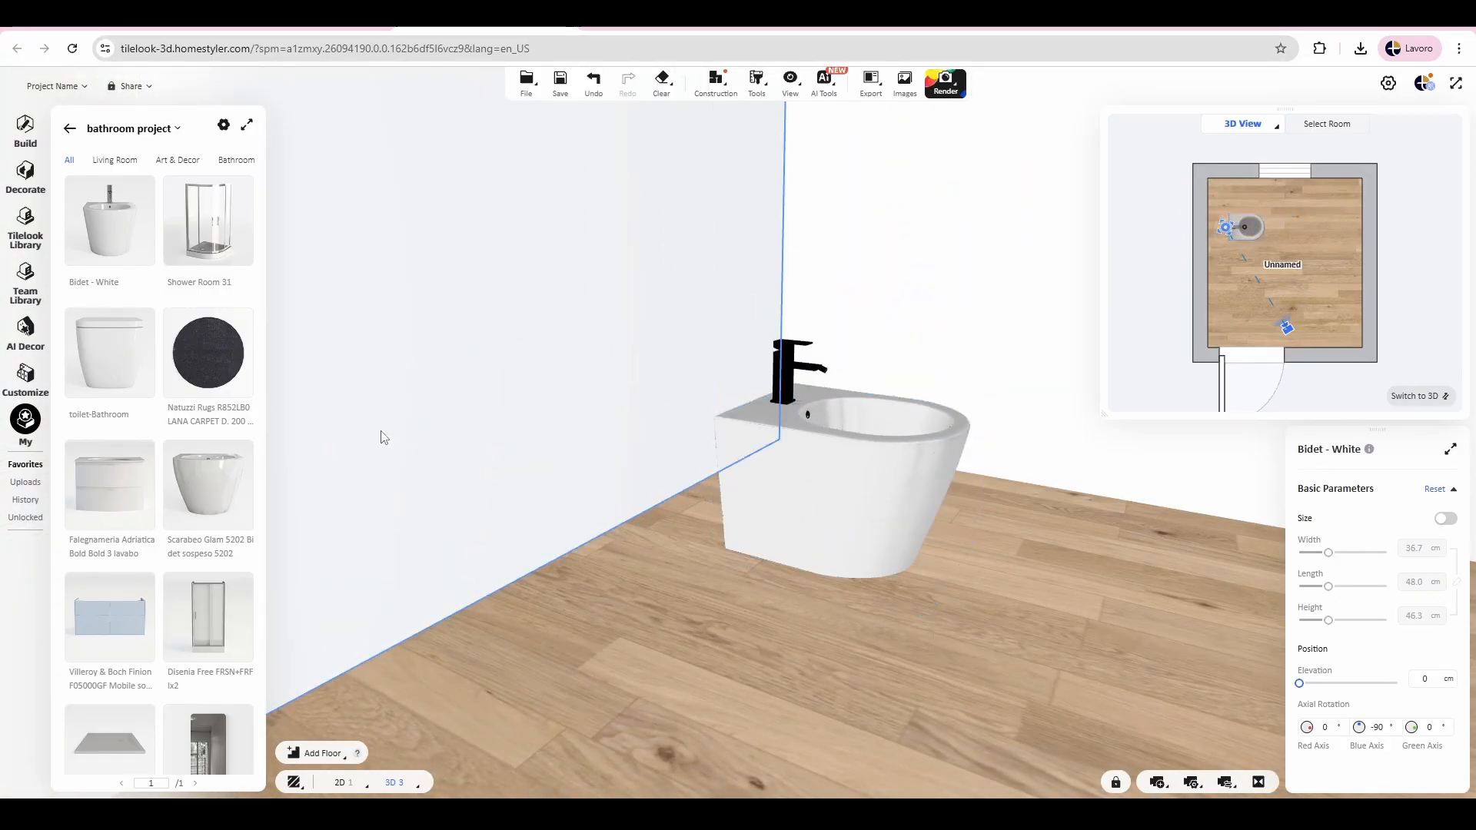
click(854, 530)
click(384, 443)
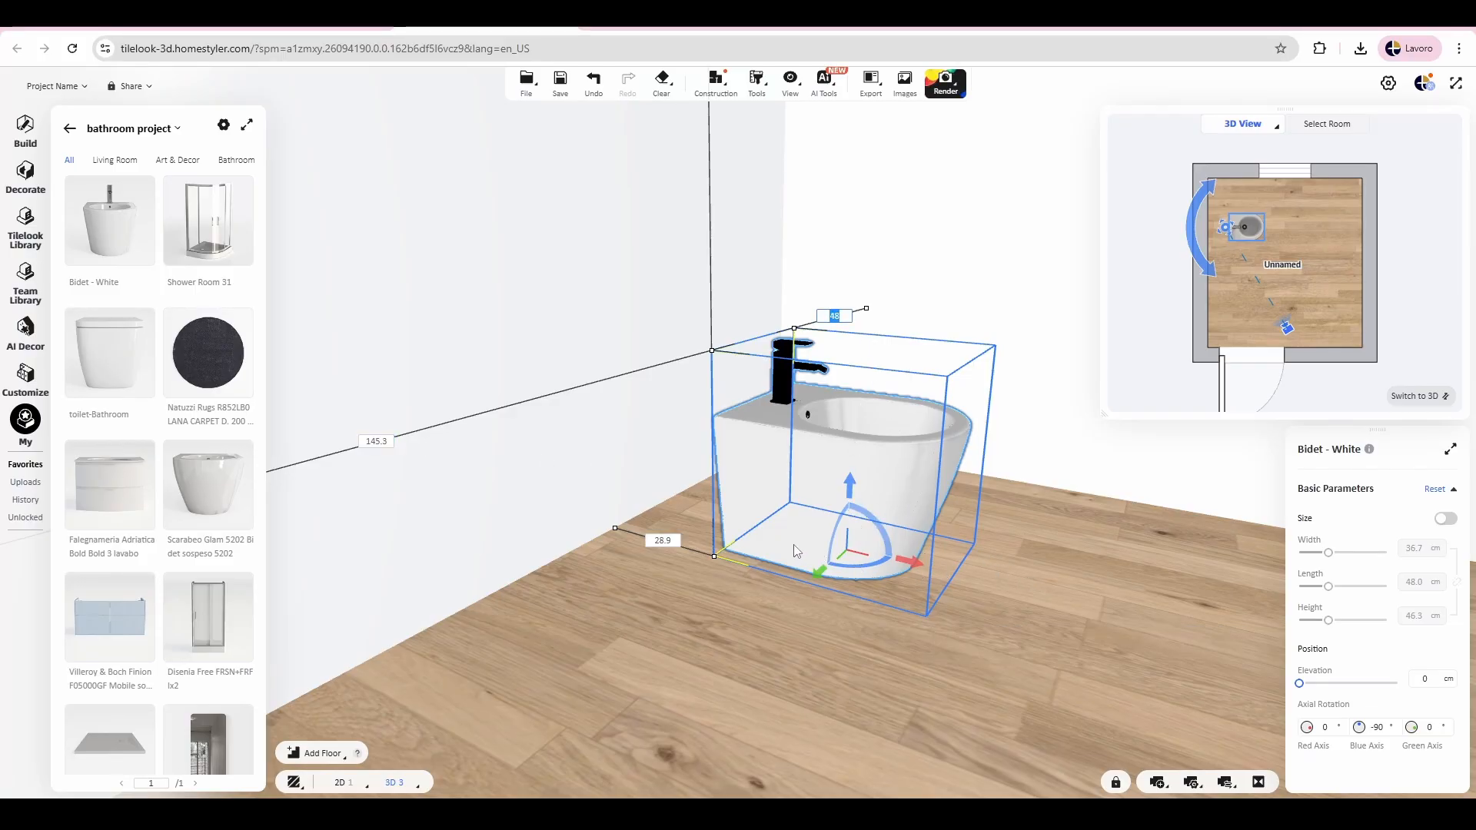
key(ctrl+z)
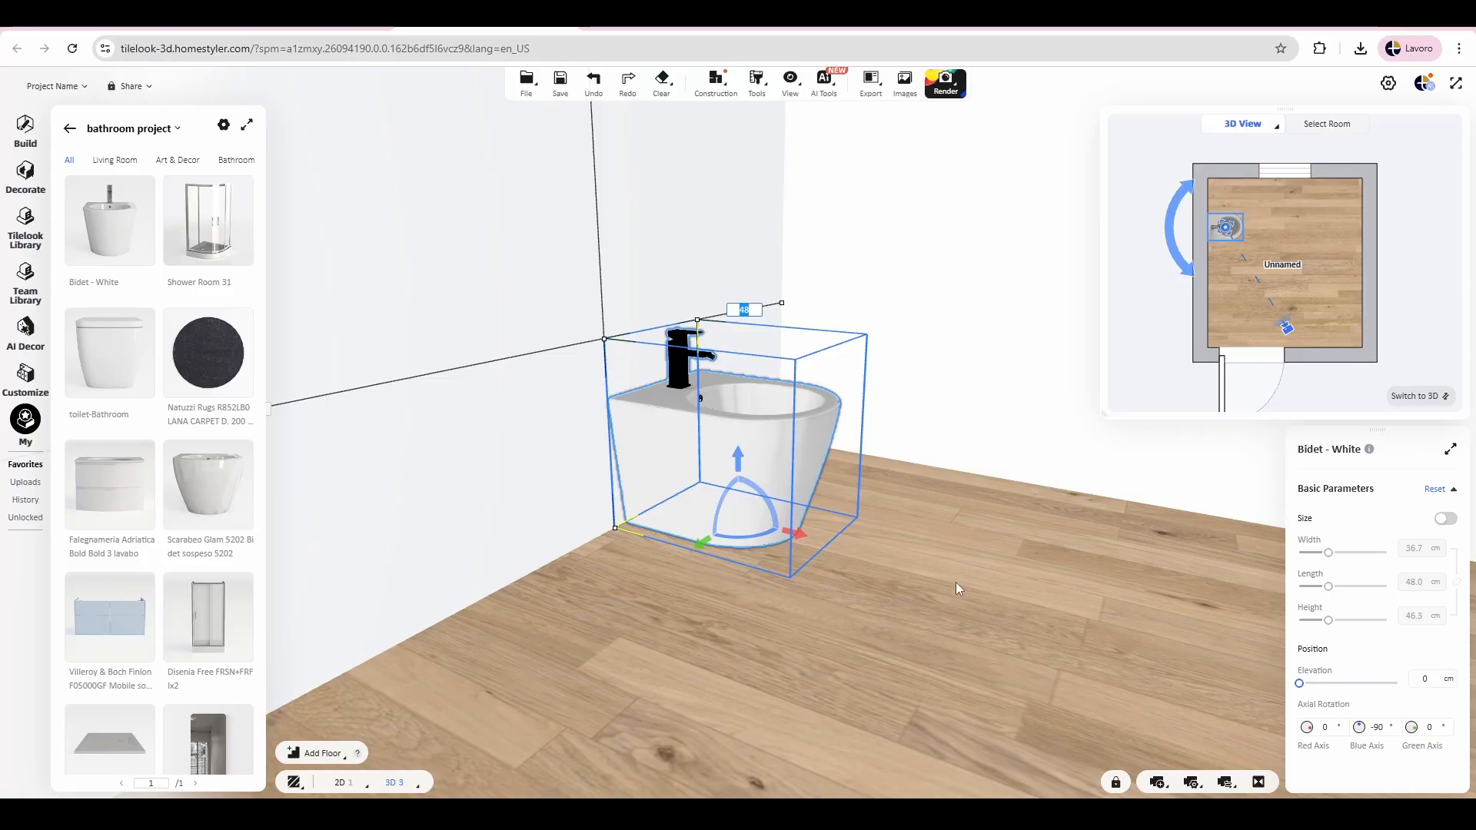
Step: Turn off 3D Positioning so the bidet's wall distances are hidden in the 3D view
drag(958, 585, 755, 593)
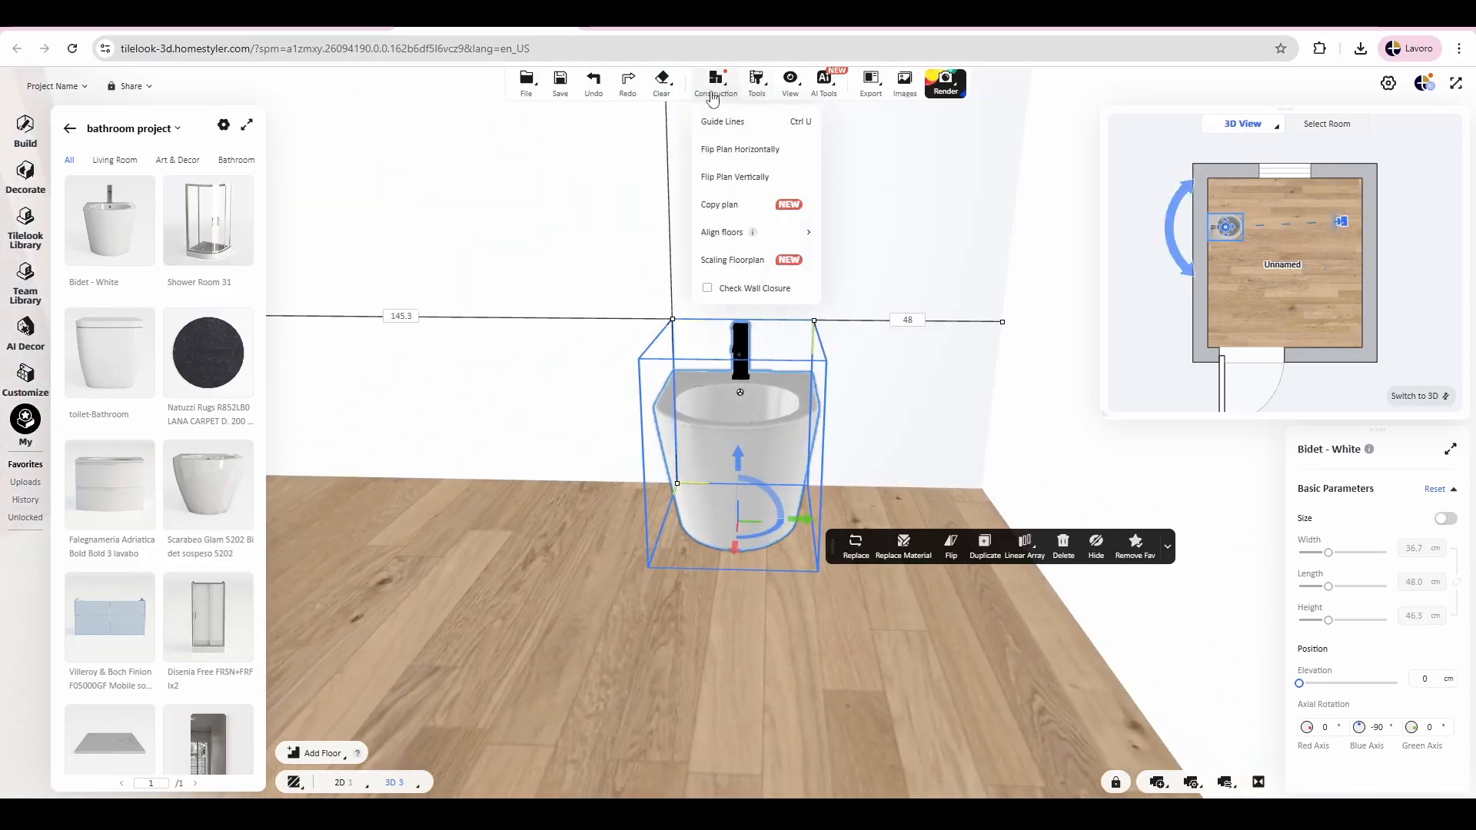
mouse_move(782, 93)
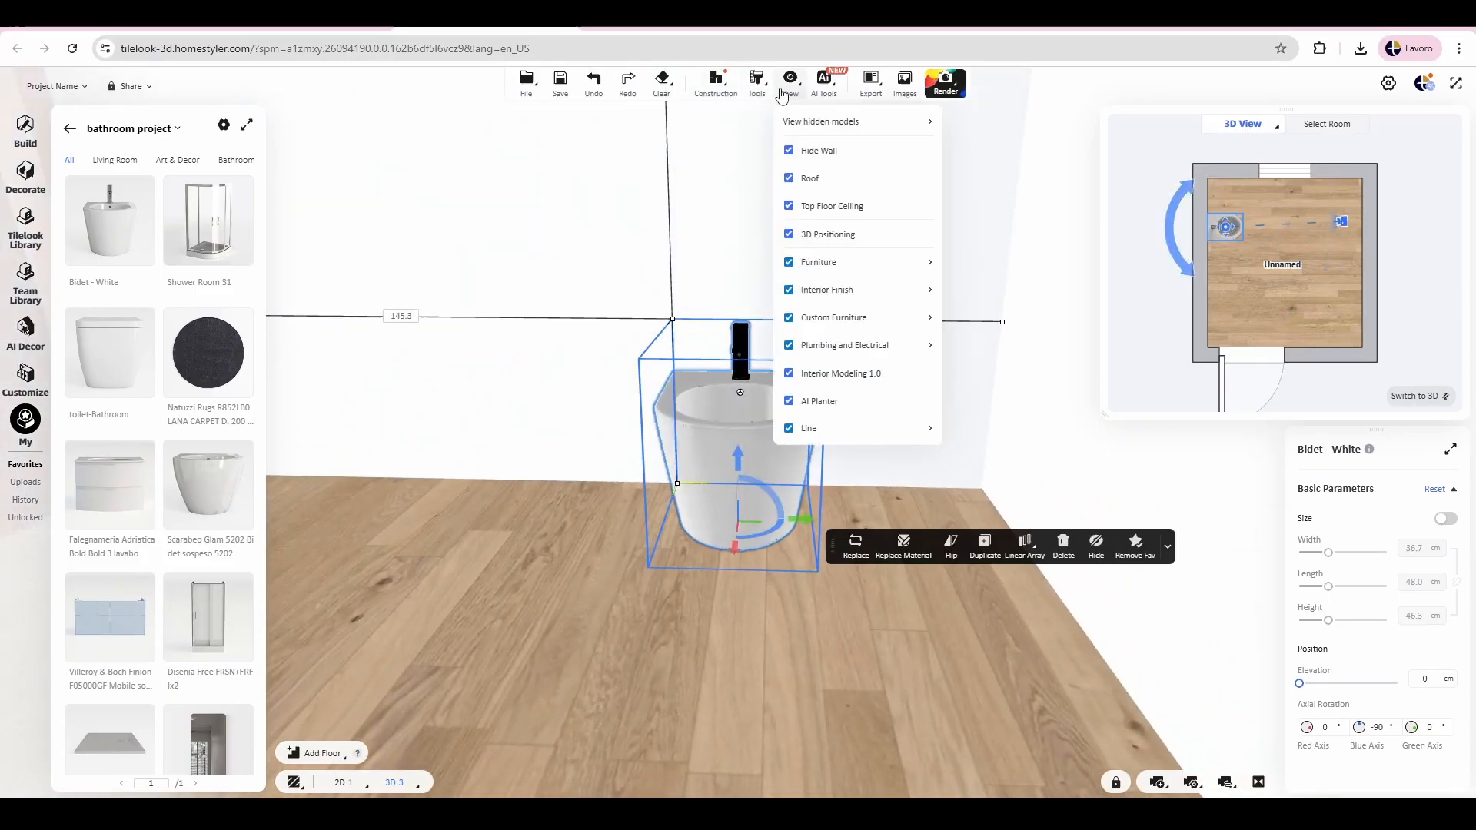
click(791, 234)
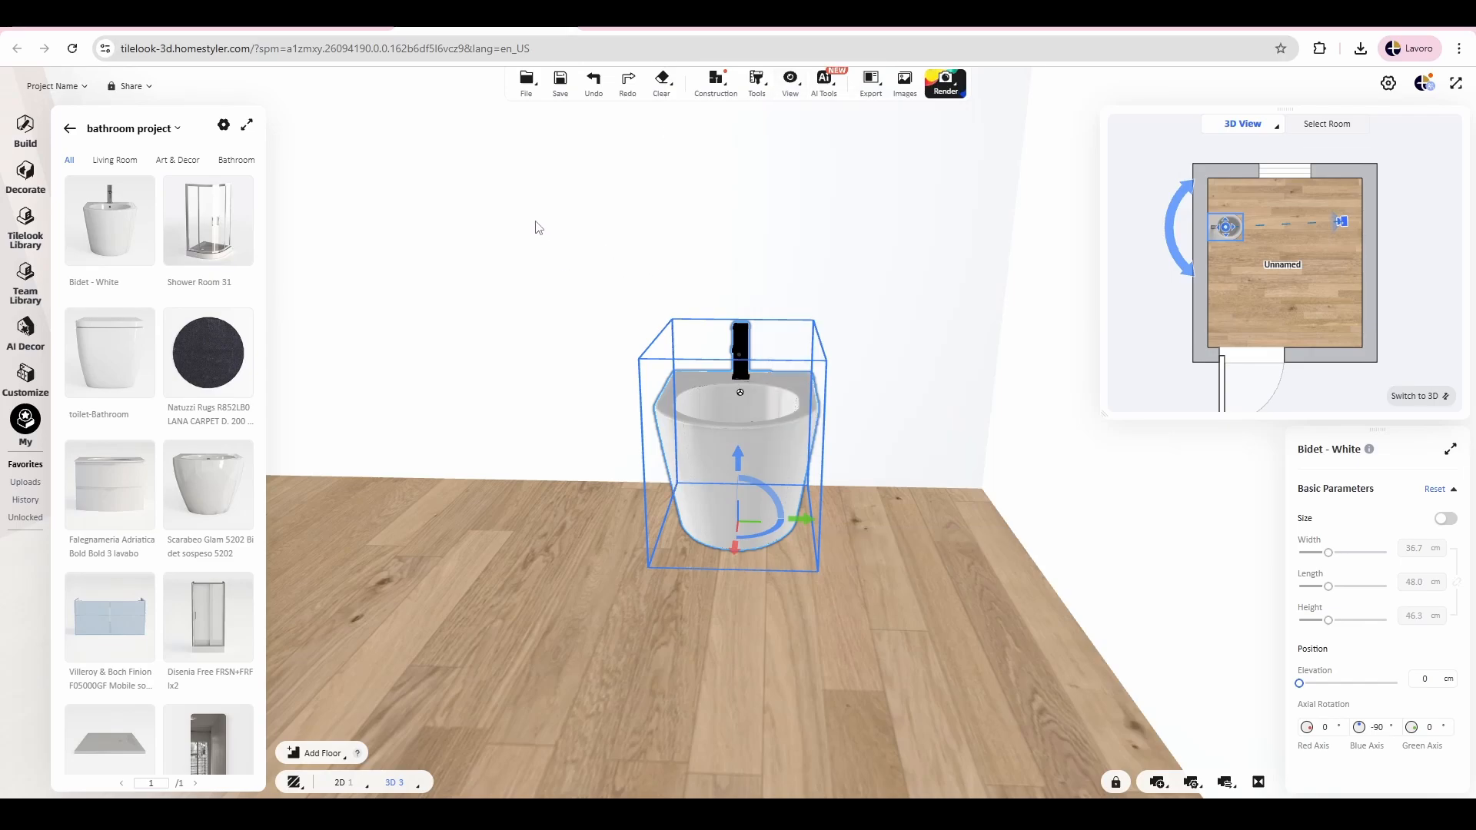
drag(536, 227, 1110, 297)
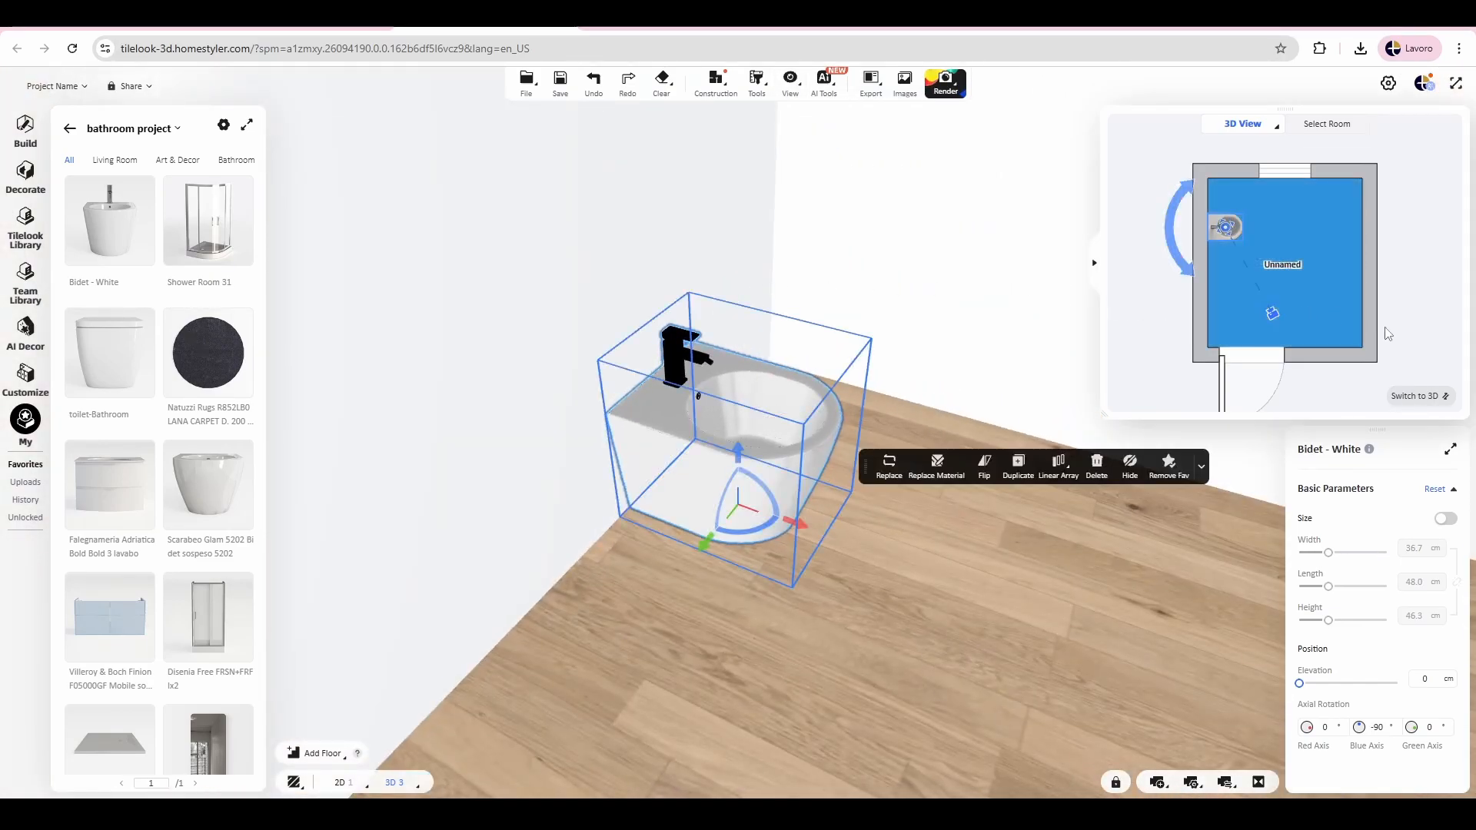
Step: Make the 2D plan the main view and place Shower Room 31 in the room's lower-right corner
click(1414, 396)
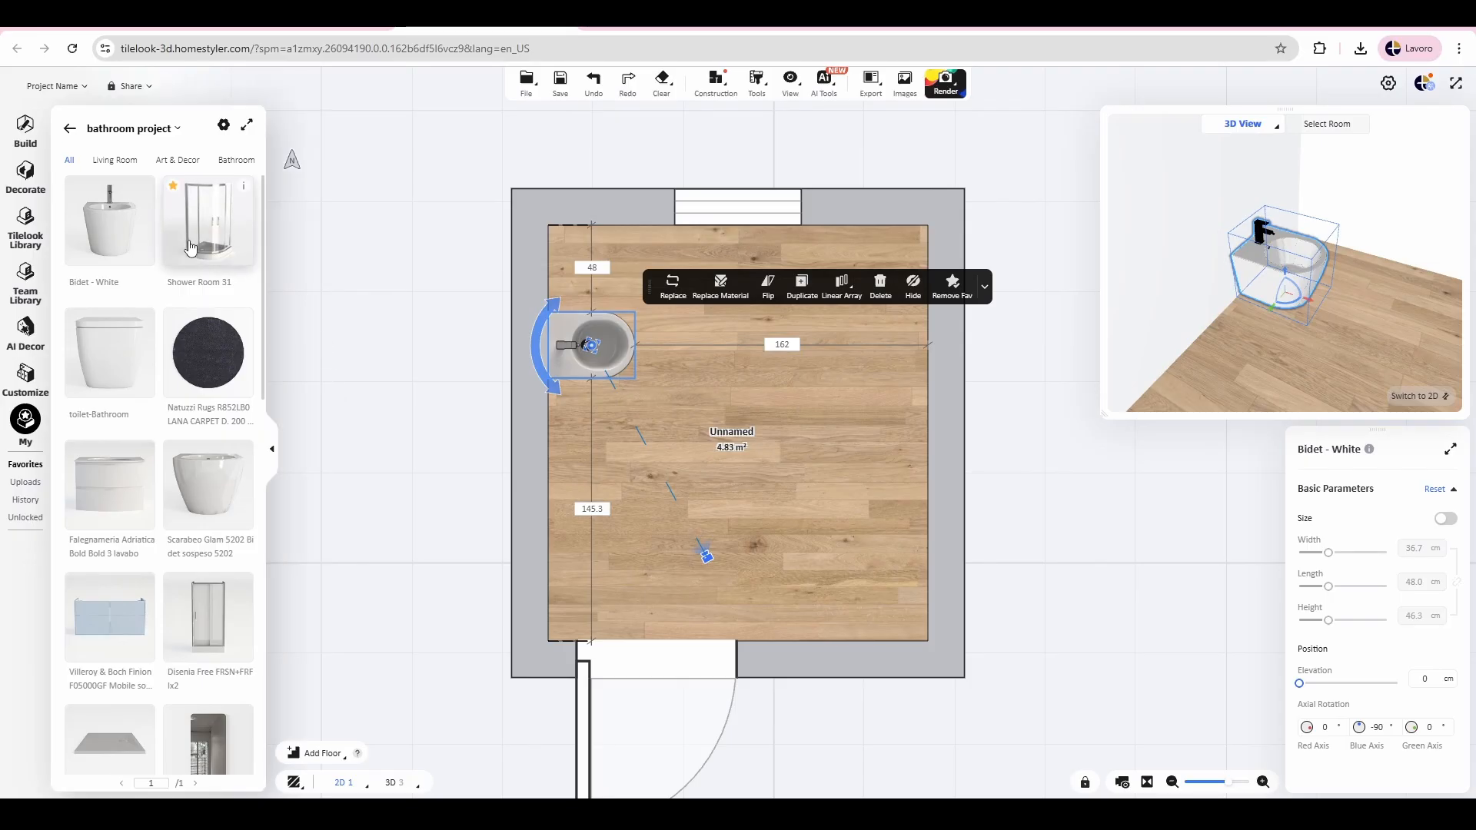
drag(190, 246, 818, 552)
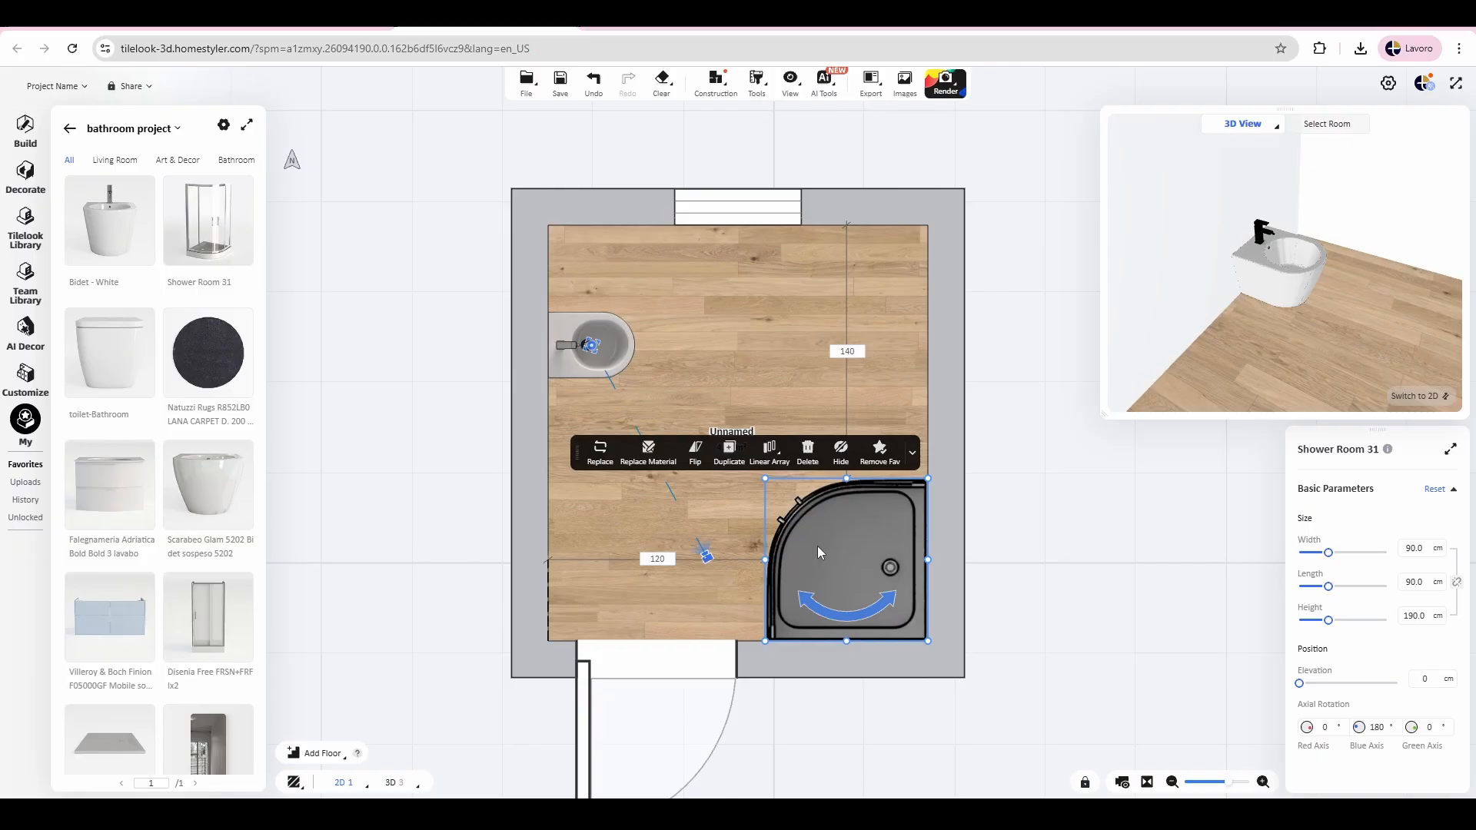
click(728, 367)
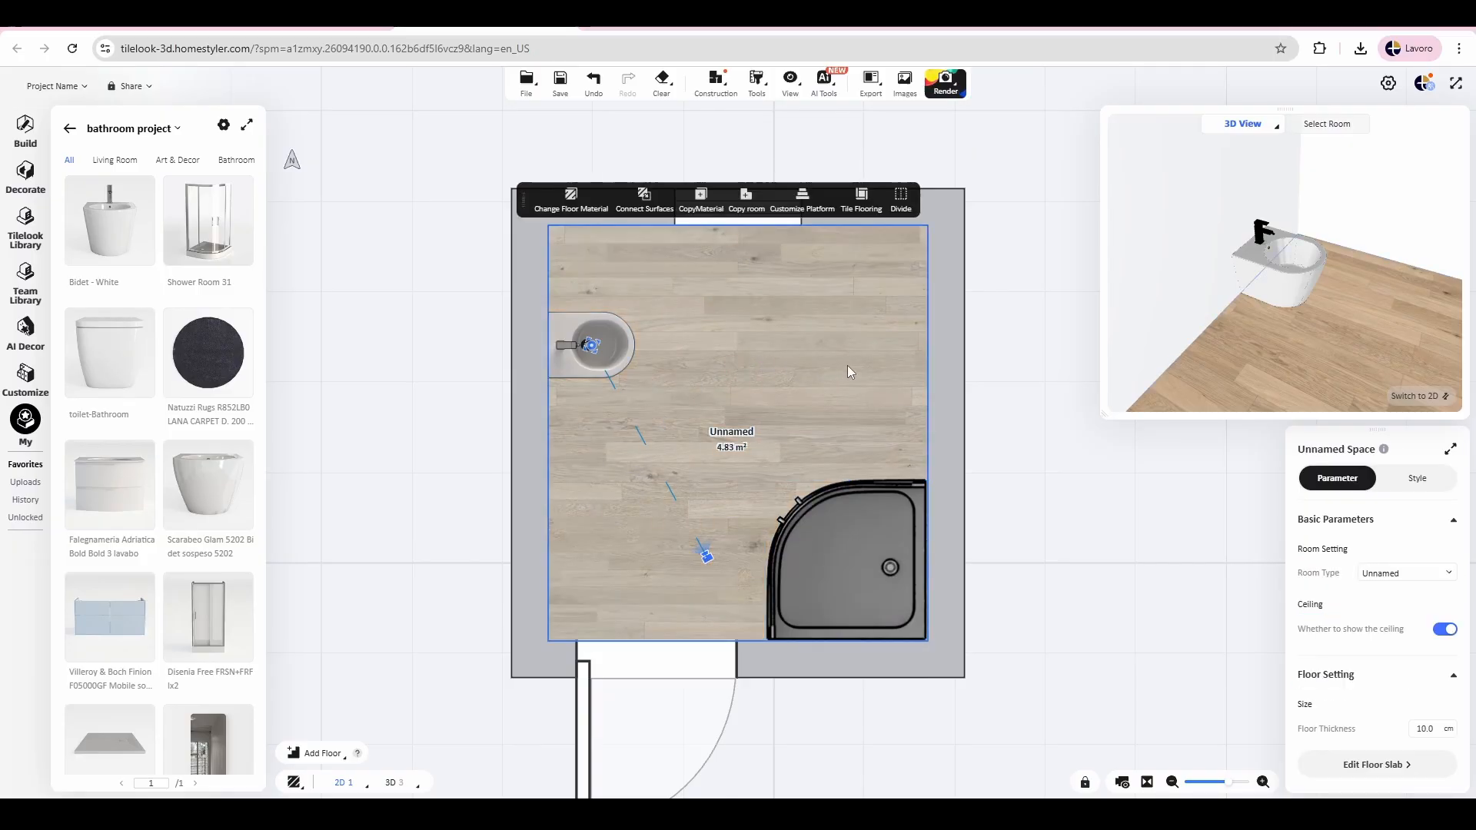
Step: Place the favourite toilet-Bathroom model against the left wall, about 18.5 cm below the bidet in the plan
click(110, 355)
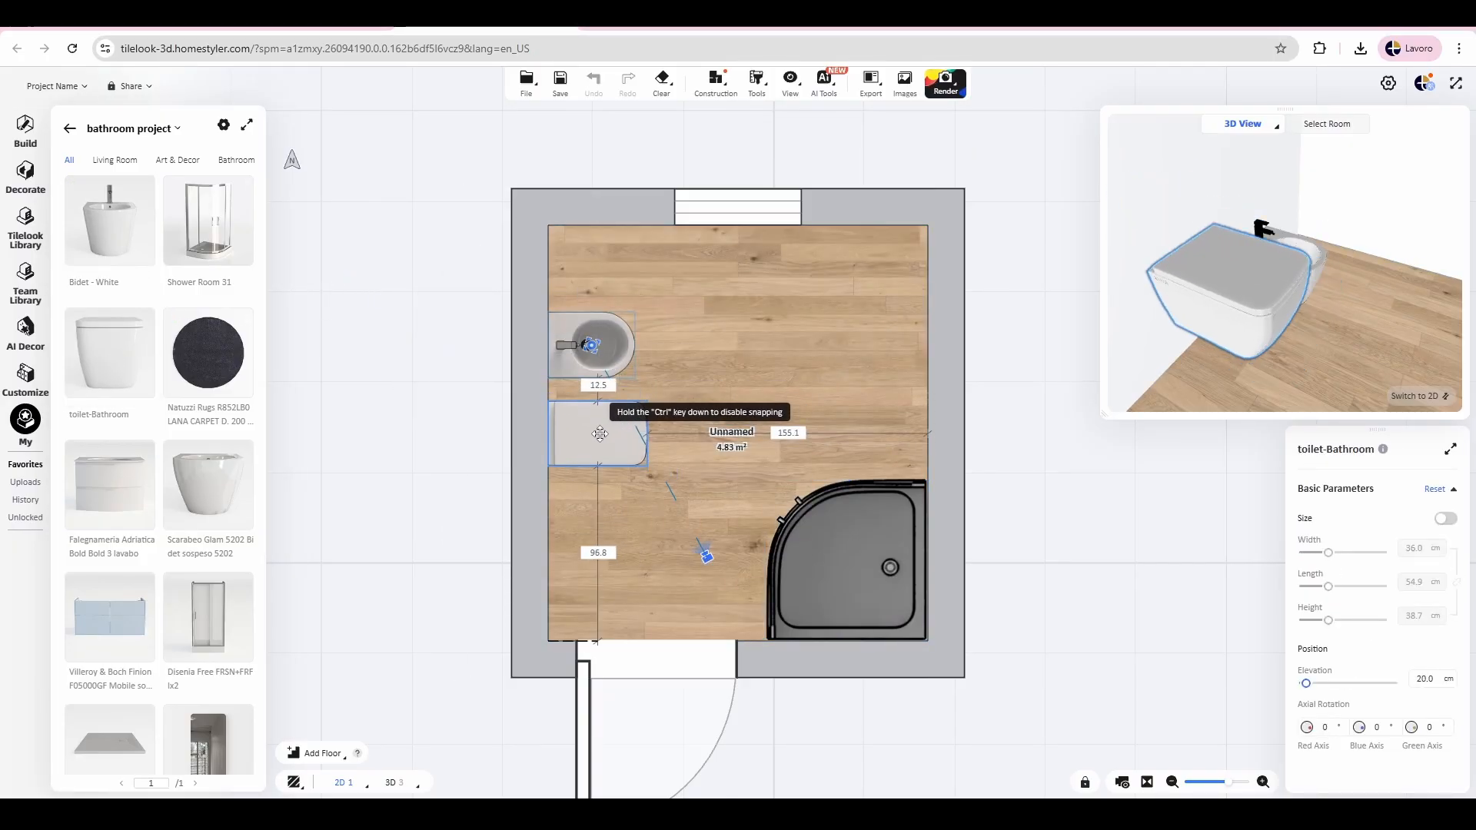
click(593, 428)
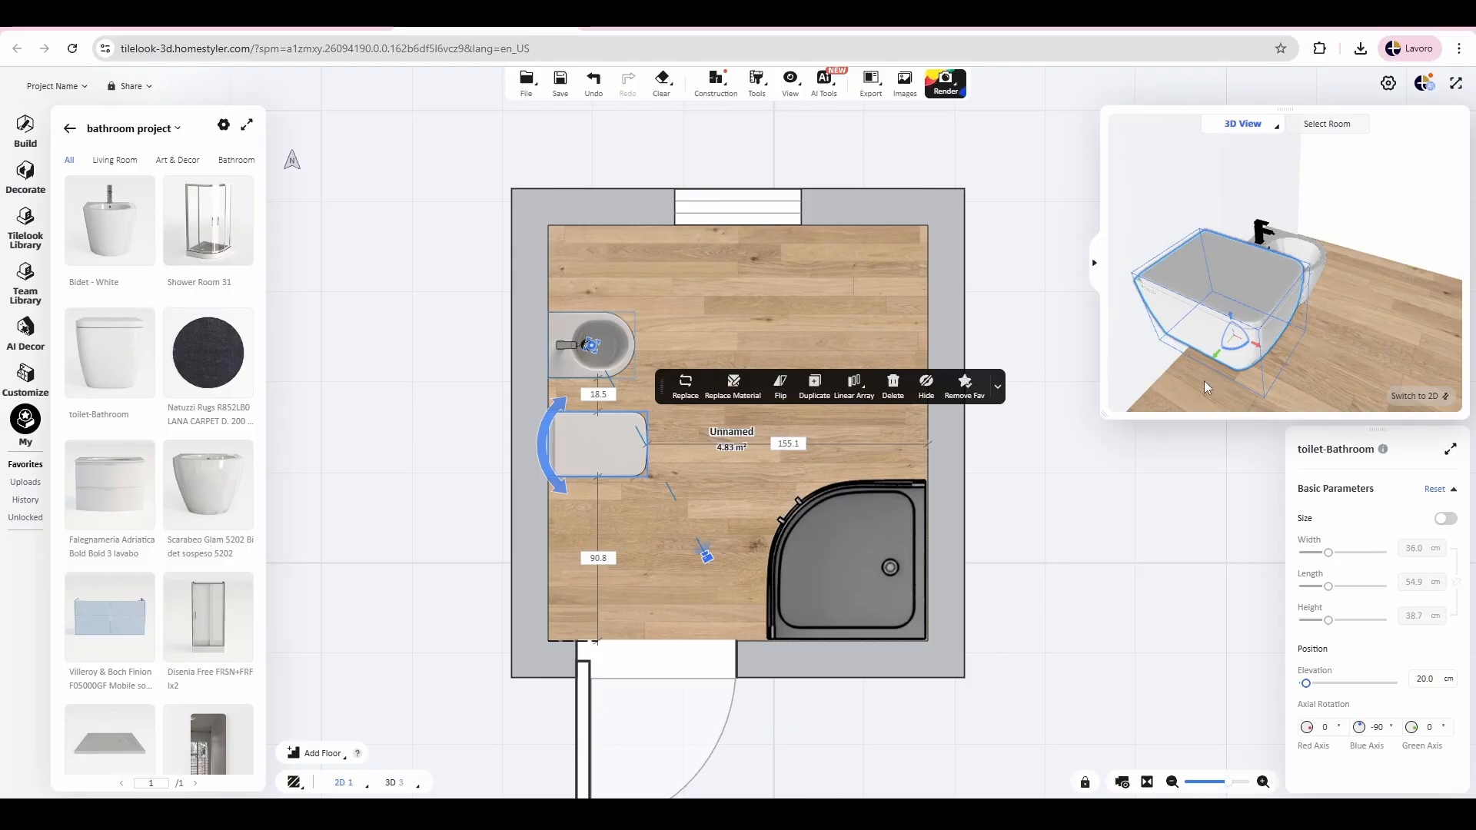
Step: Raise the bidet to an elevation of about 6.9 cm in the 3D preview and view it from the side
drag(1429, 335, 1188, 282)
click(1289, 277)
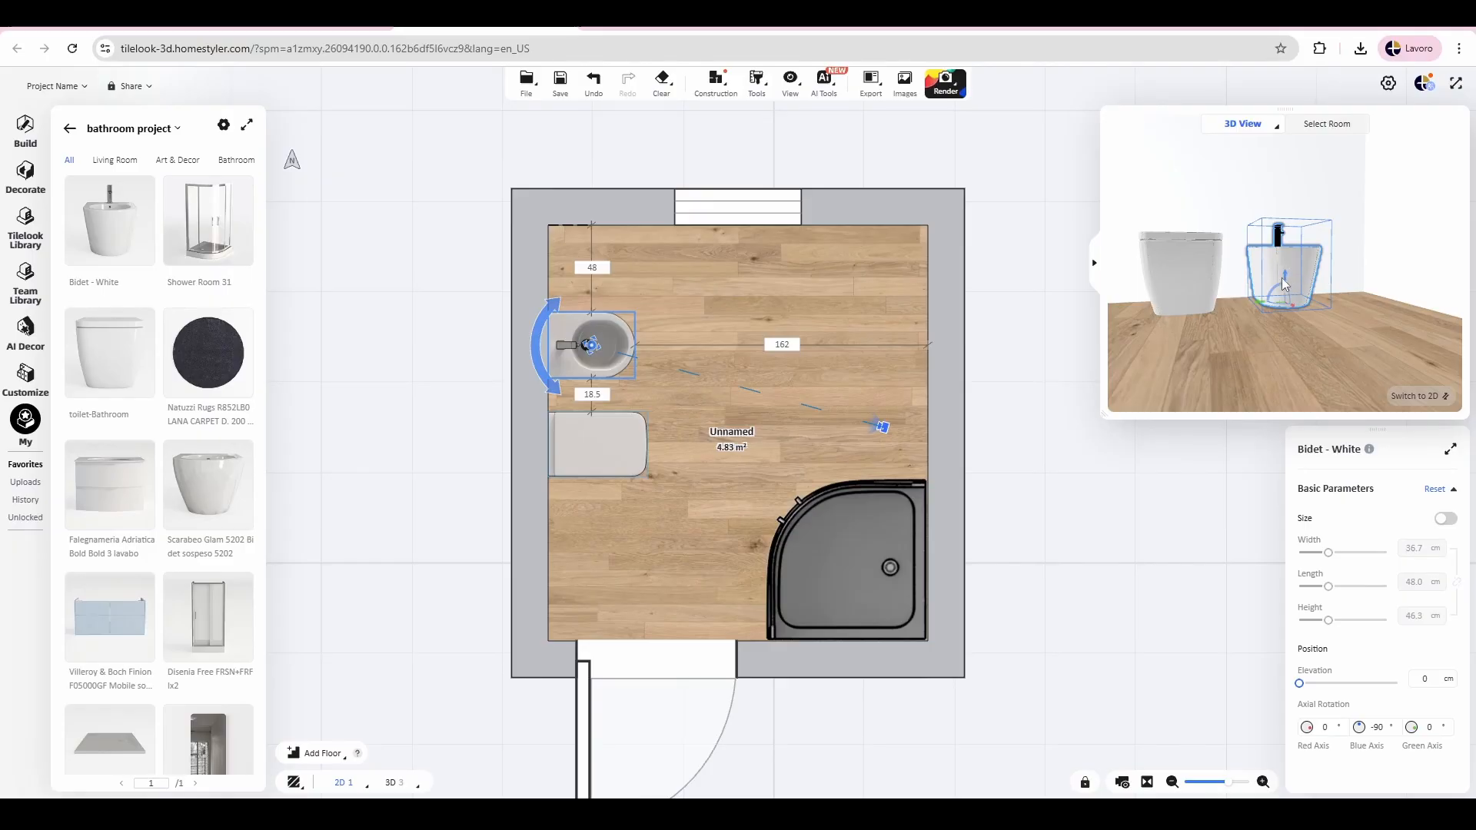
drag(1285, 283, 1286, 268)
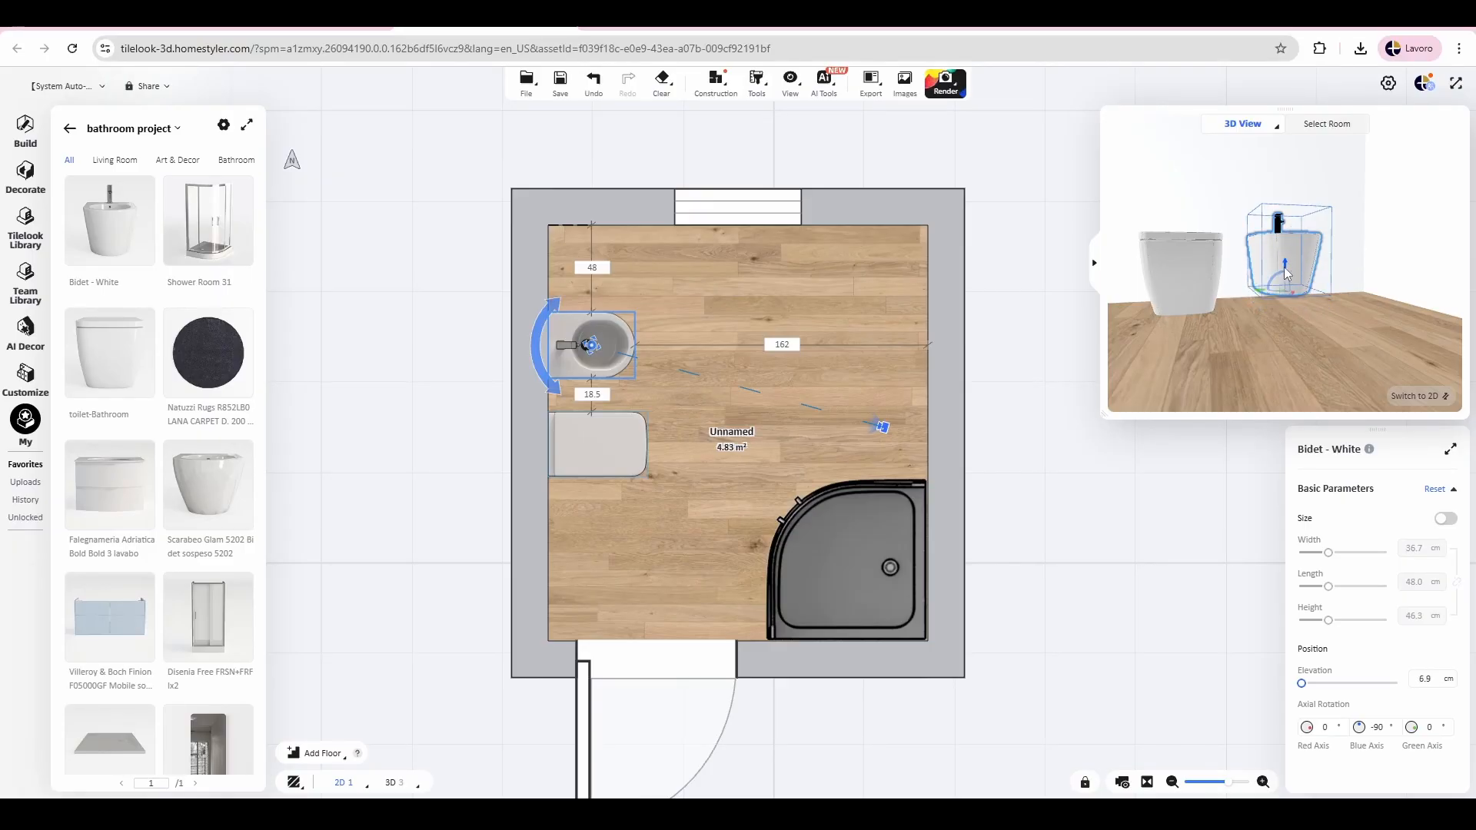
mouse_move(1219, 362)
mouse_down()
mouse_move(1325, 329)
mouse_move(1303, 330)
mouse_up()
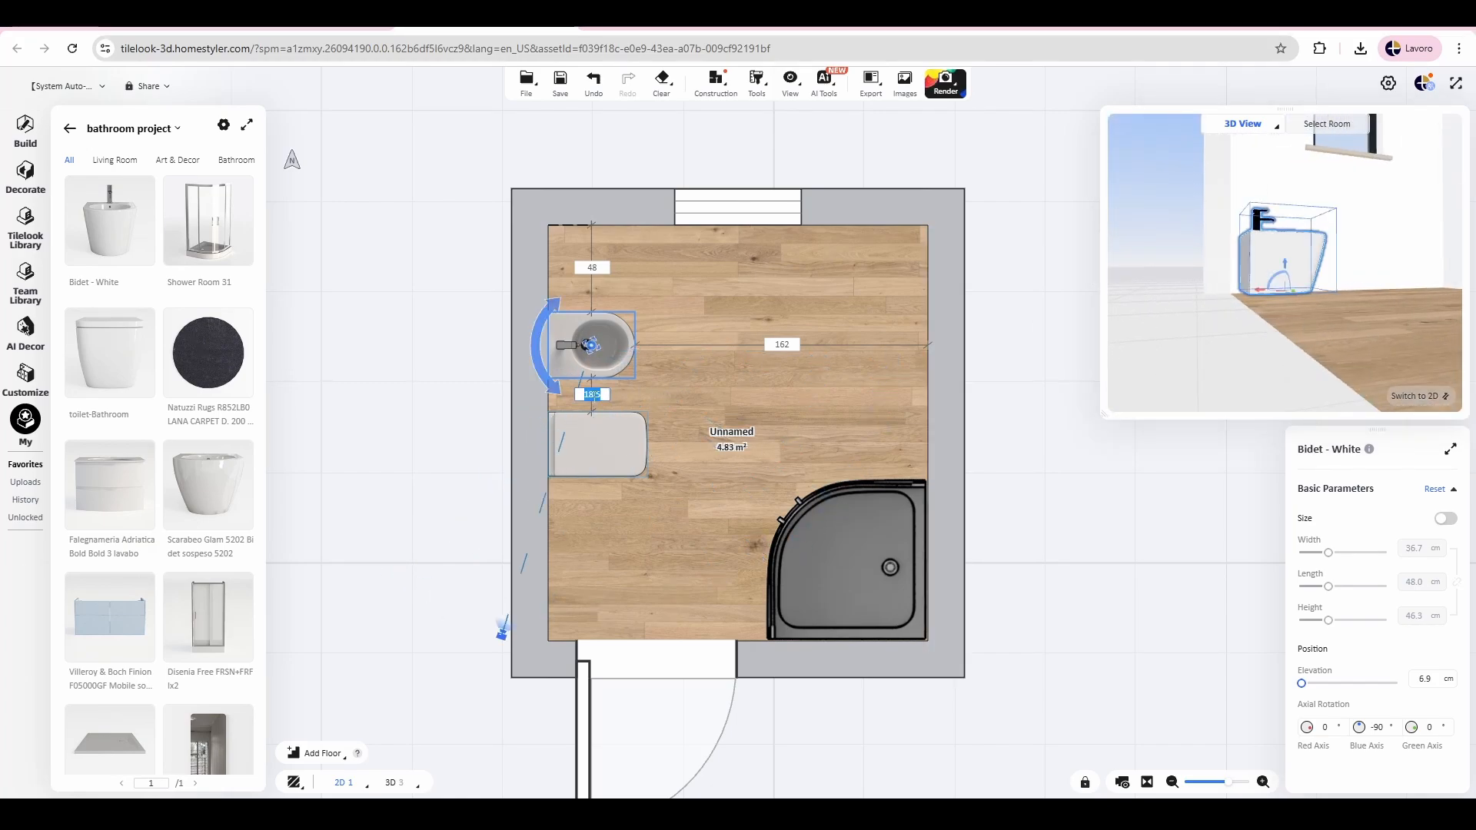
Step: Set the bidet's gap to the toilet to 15 cm and its distance from the window wall to 40 cm
click(594, 395)
text(15)
key(Return)
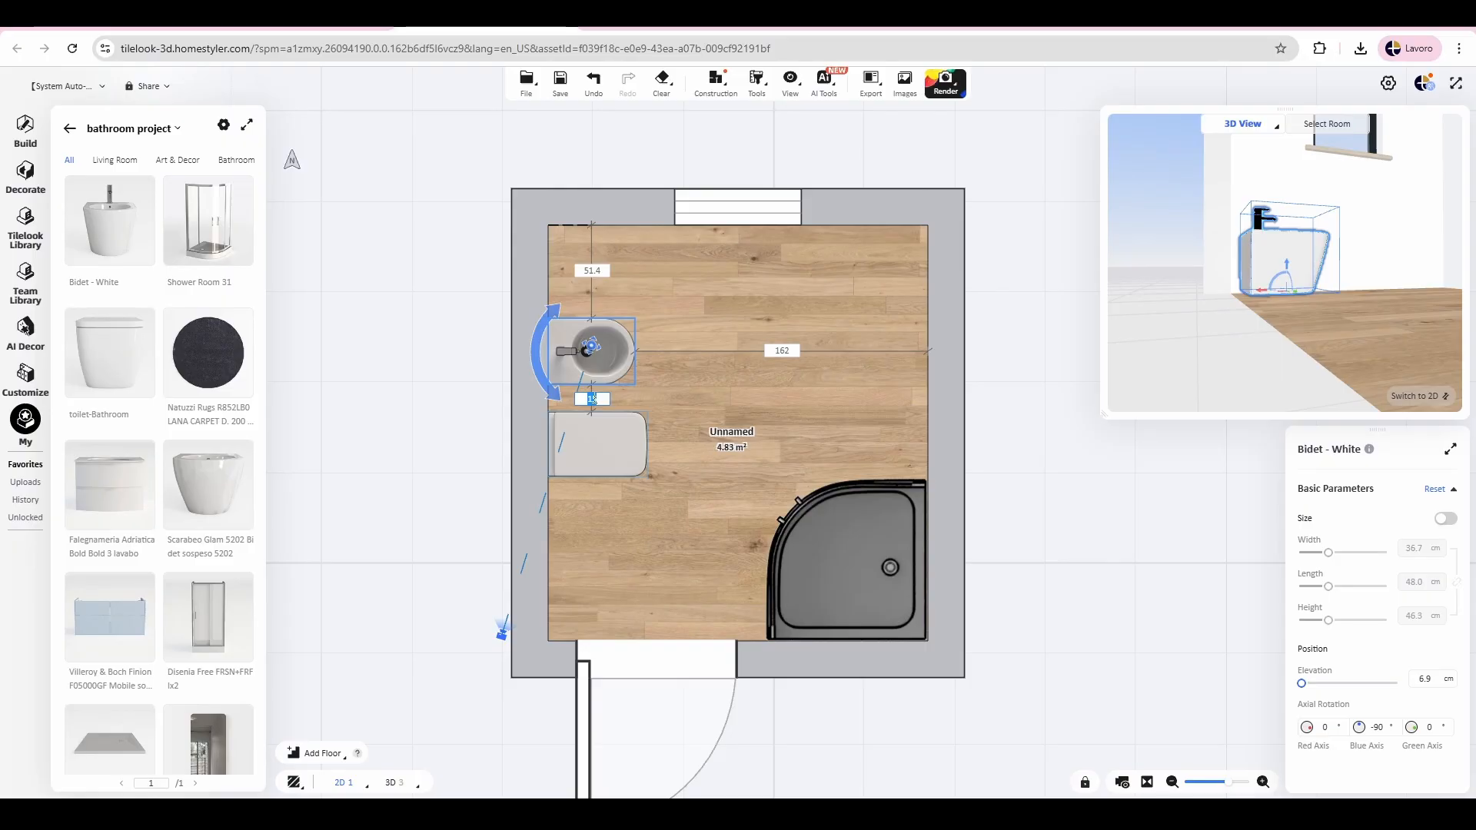
click(590, 267)
click(604, 352)
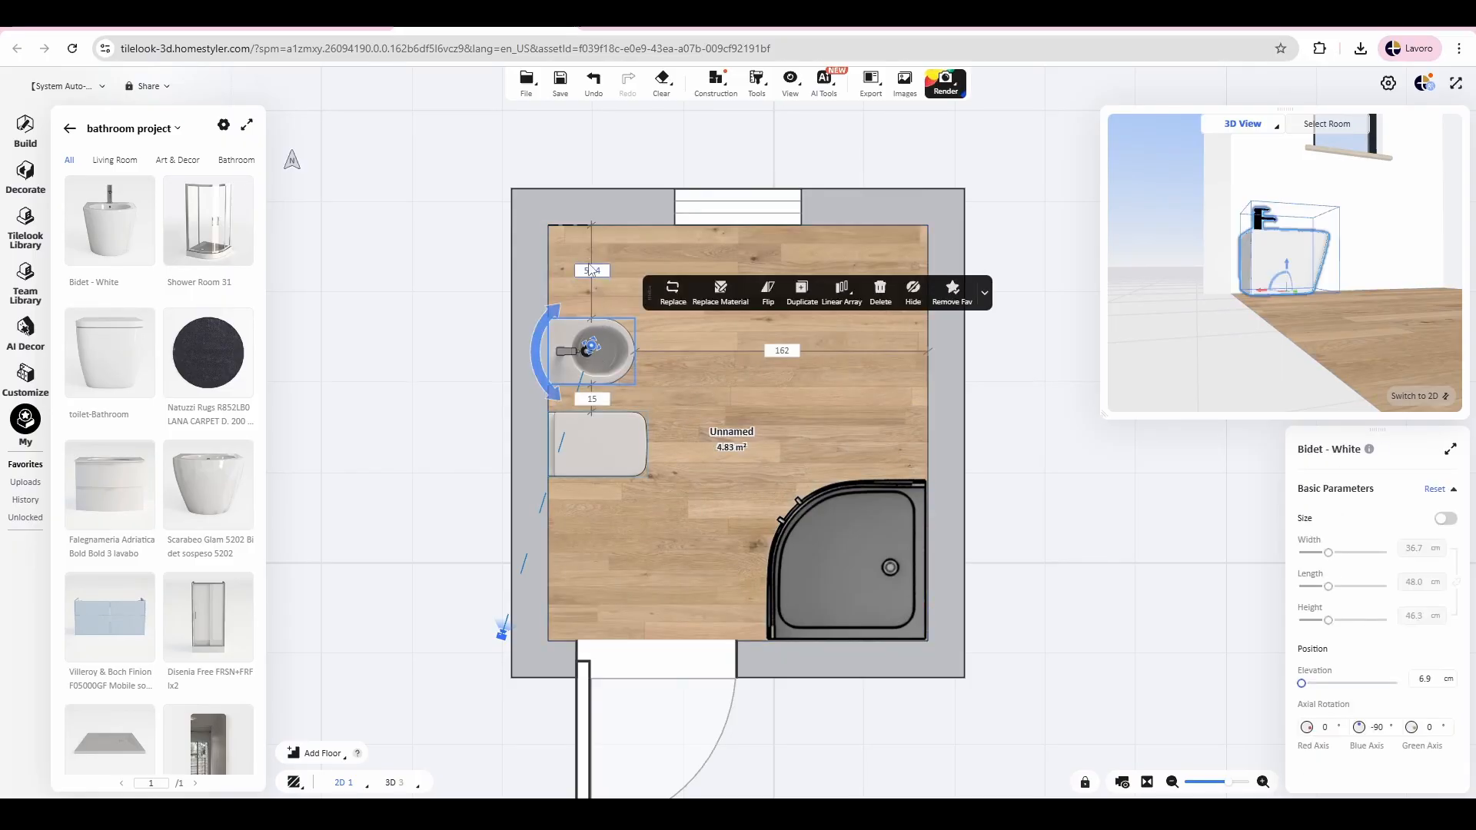
click(574, 271)
click(588, 306)
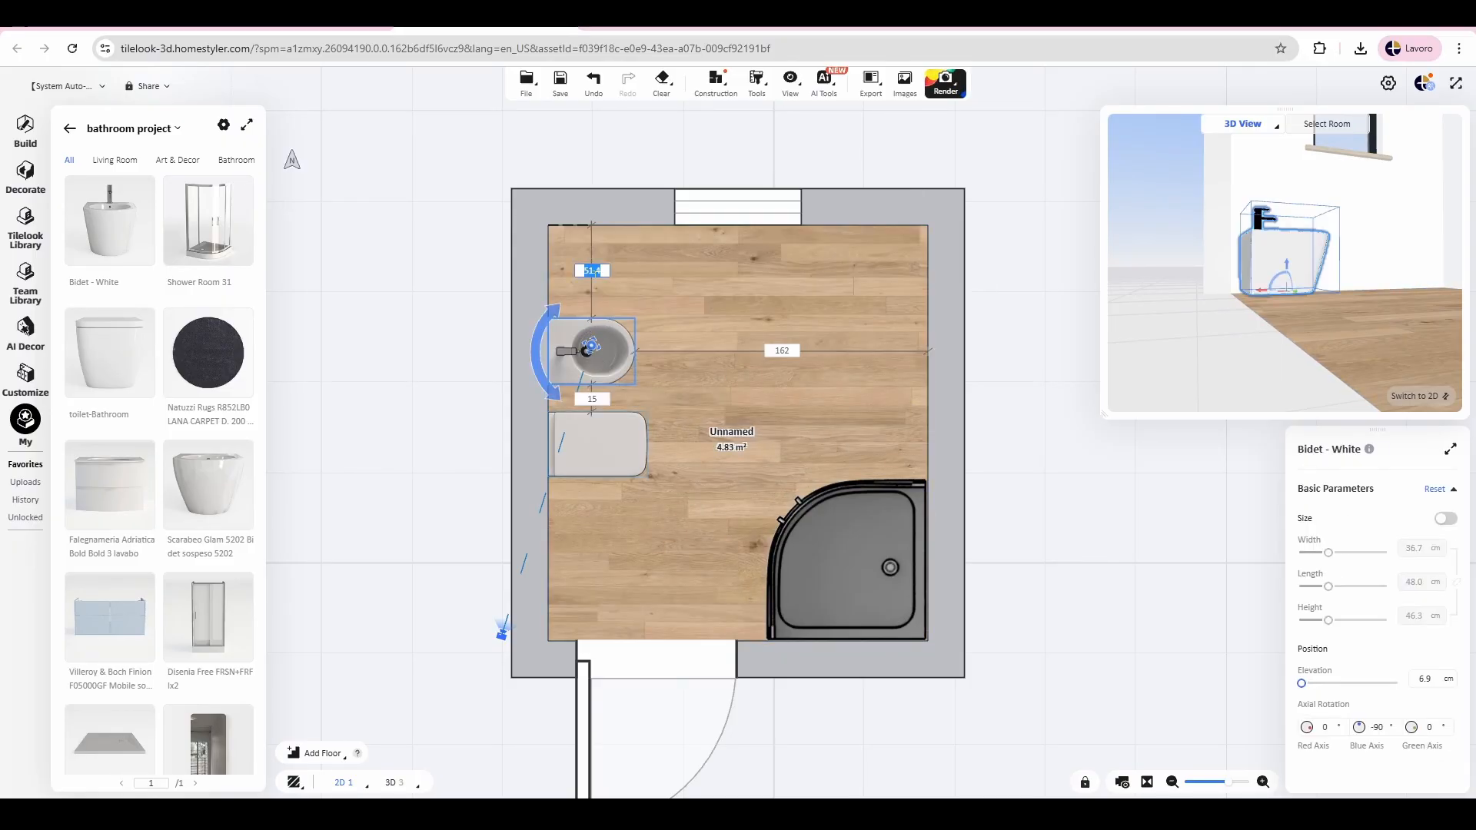
key(Return)
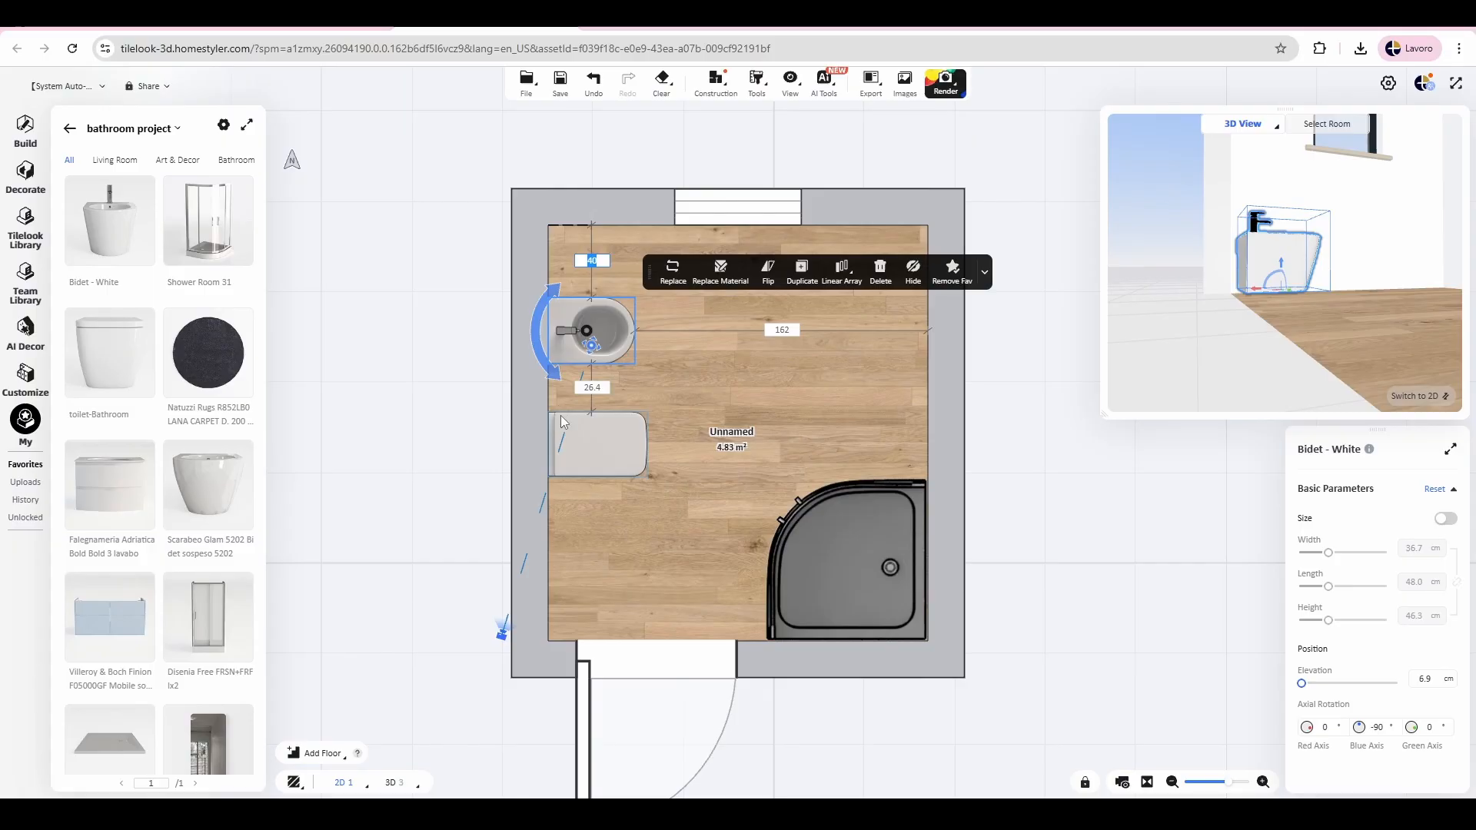
Step: Set the gap between the bidet and the toilet back to 15 cm
click(591, 390)
text(15)
key(Return)
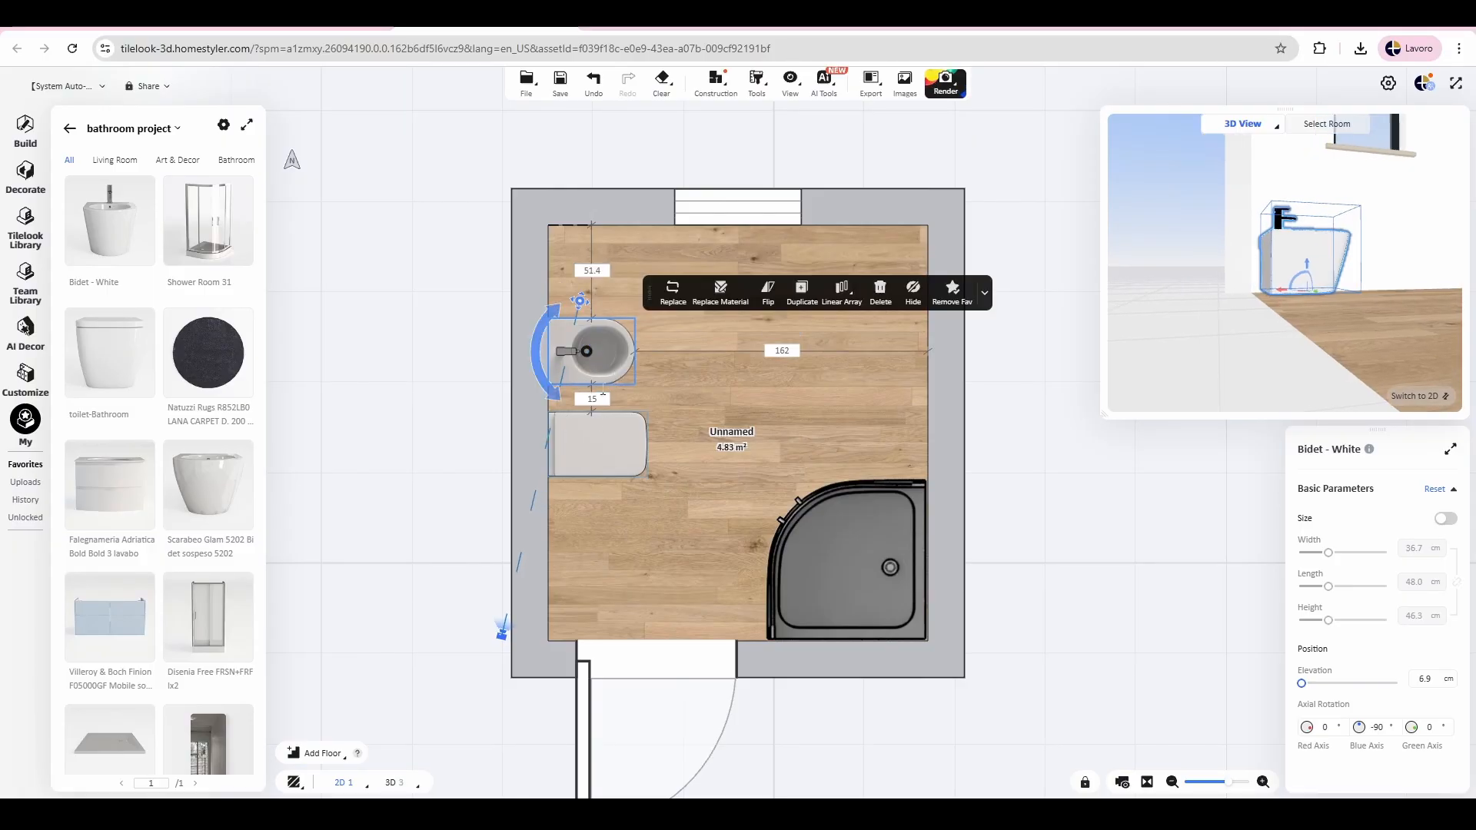
Step: Move the bidet to about 23 cm from the window wall and position the toilet 15 cm from it
drag(568, 355, 567, 304)
right_drag(581, 426, 587, 389)
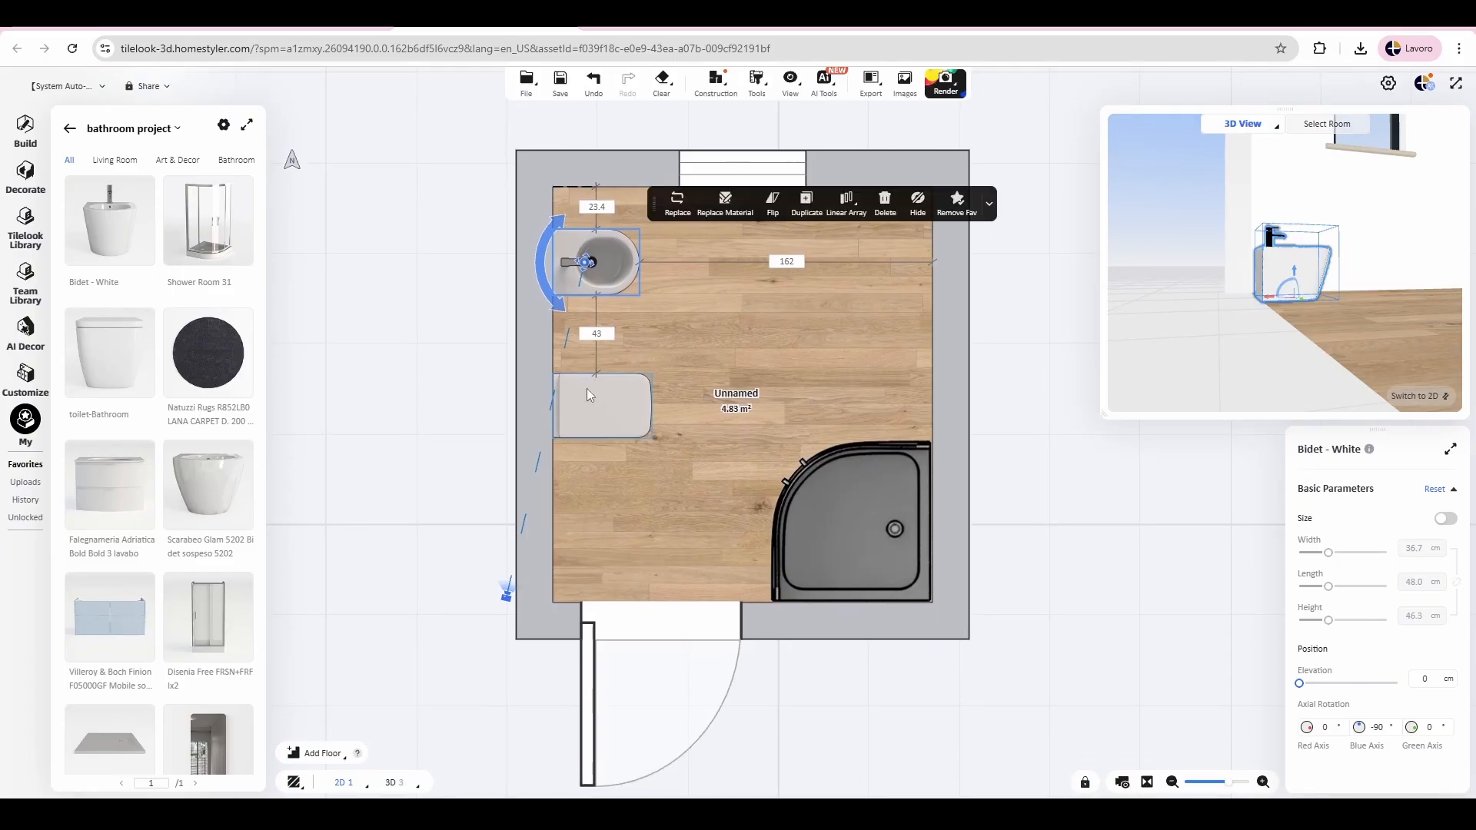
drag(592, 399, 588, 351)
click(603, 308)
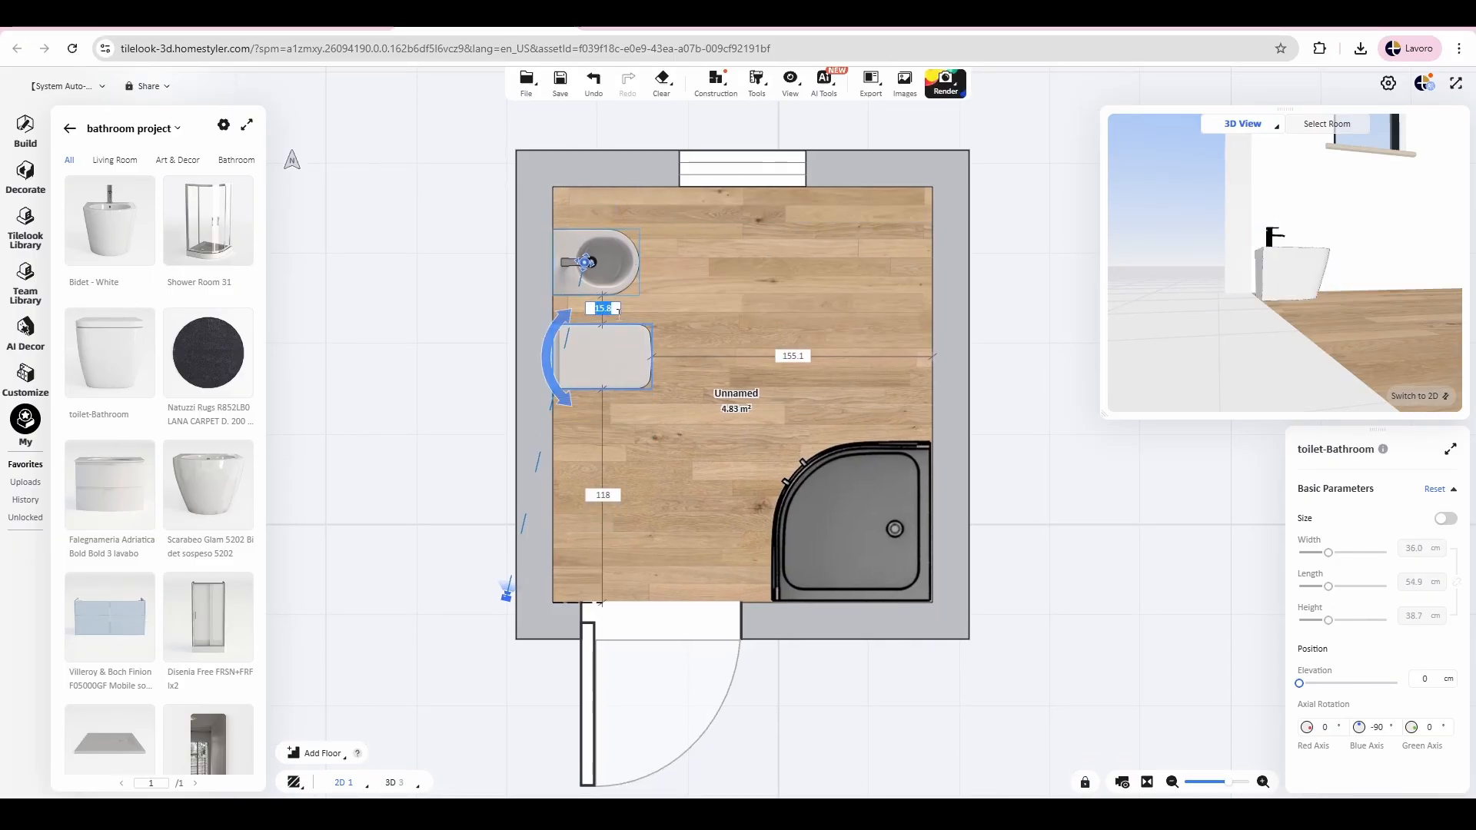
text(15)
key(Return)
click(470, 321)
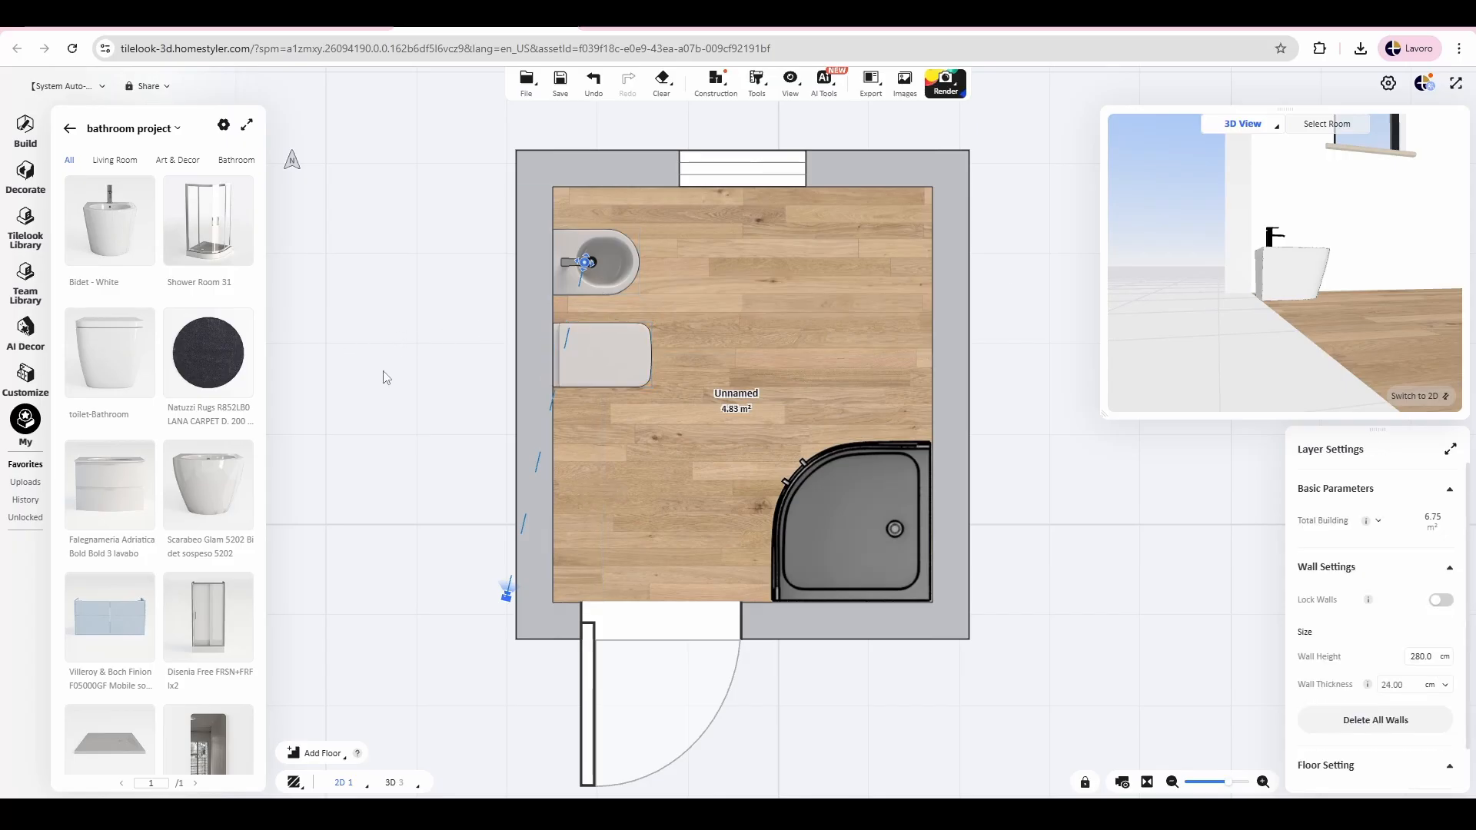
Step: Add the round dark Natuzzi Rugs R852LB0 carpet to the room's floor
drag(206, 352, 750, 309)
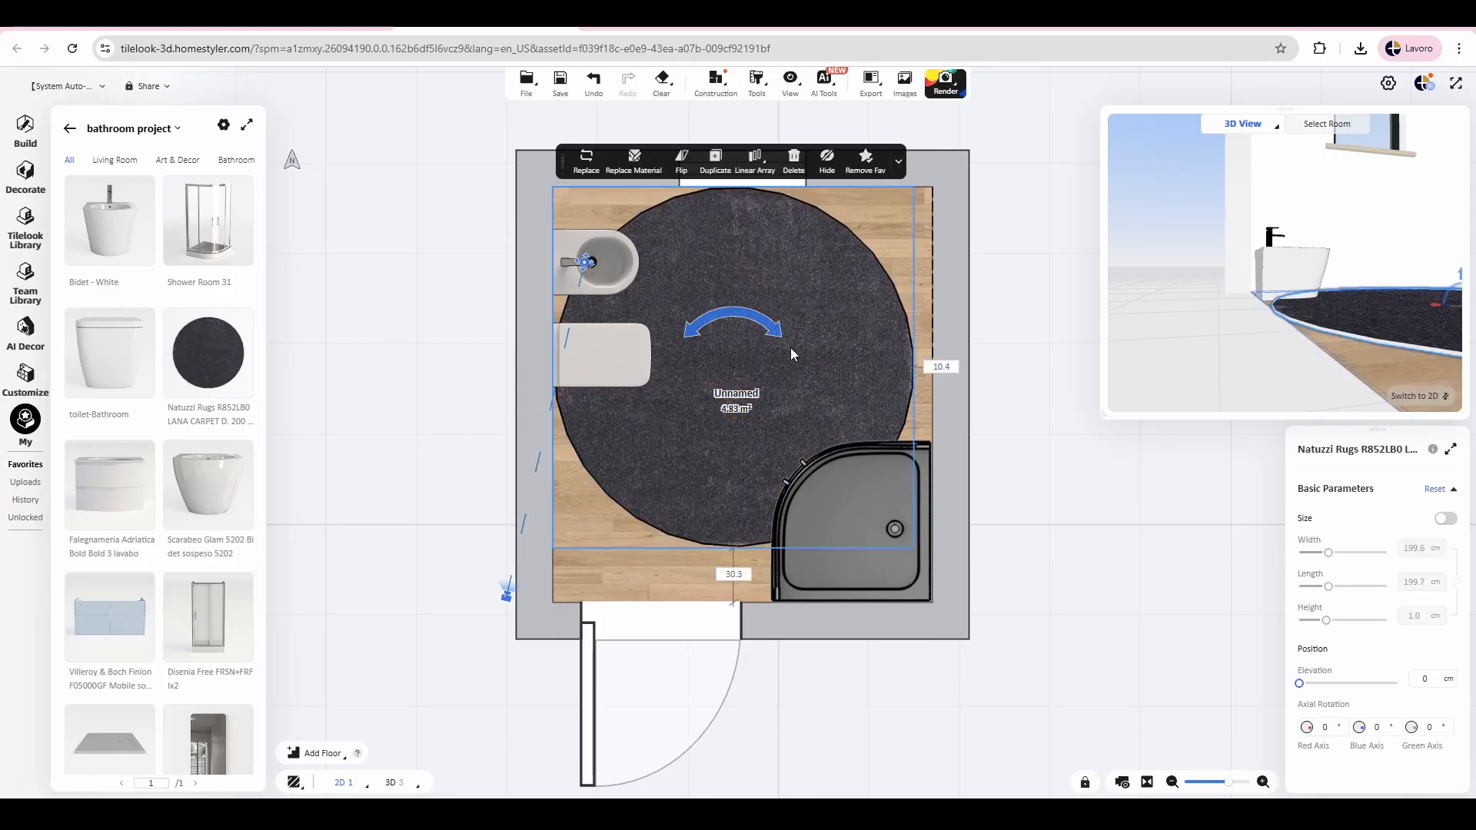
click(809, 251)
Step: Scale the rug proportionally to 80 cm wide and place it about 19 cm from the toilet and 17 cm from the window wall
click(1445, 518)
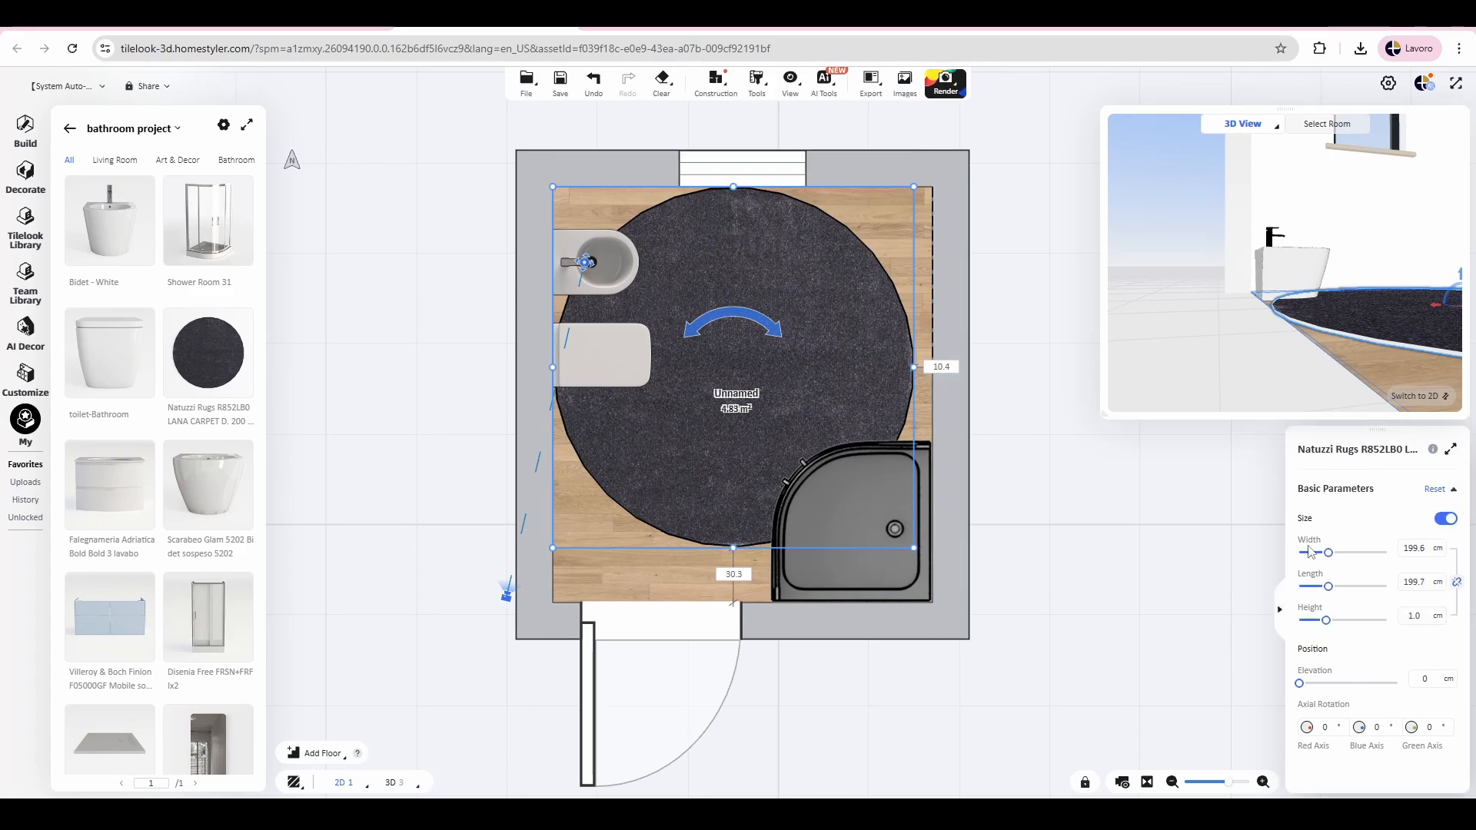
double_click(1408, 548)
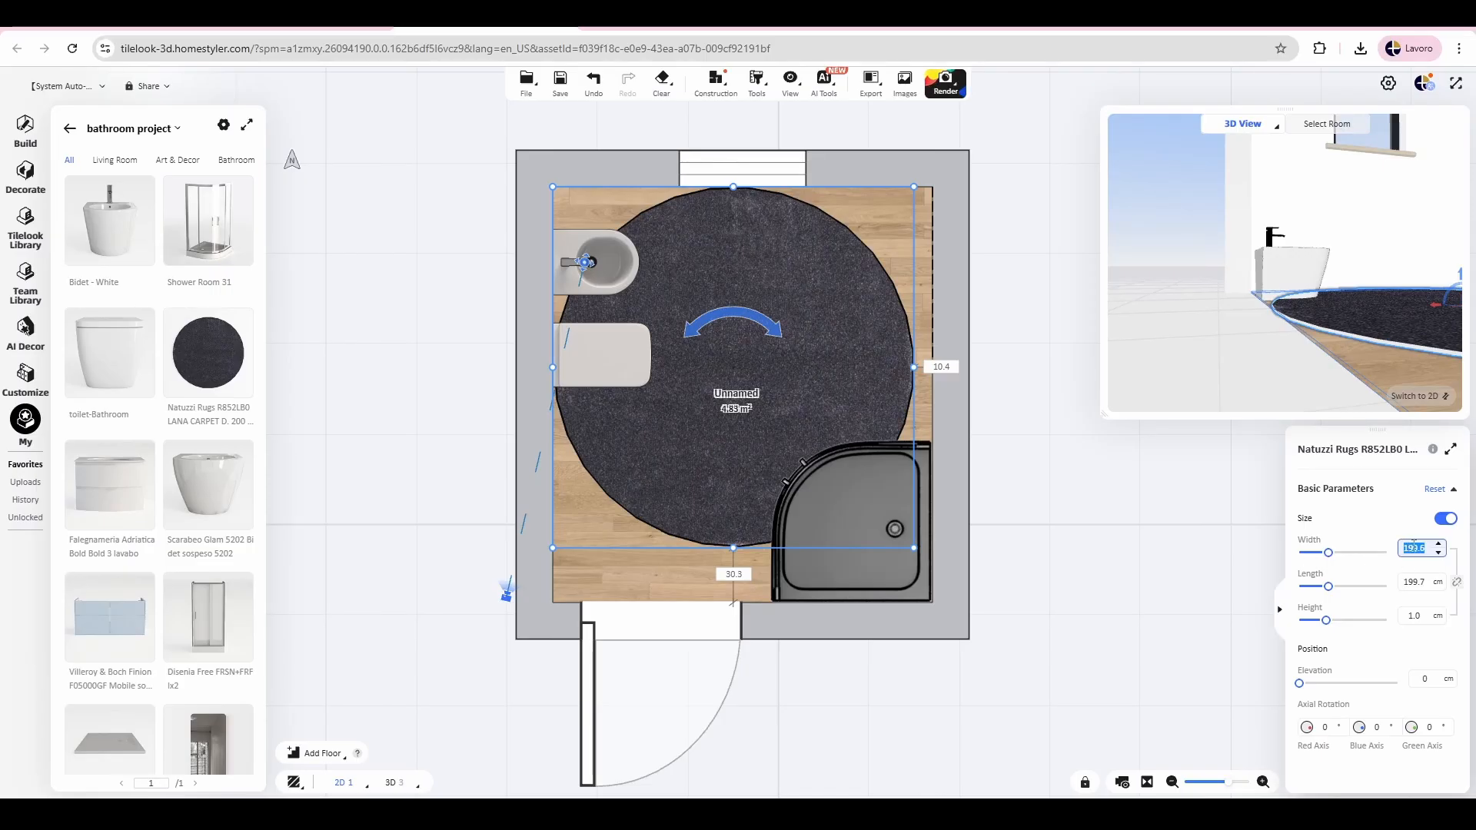
click(1456, 586)
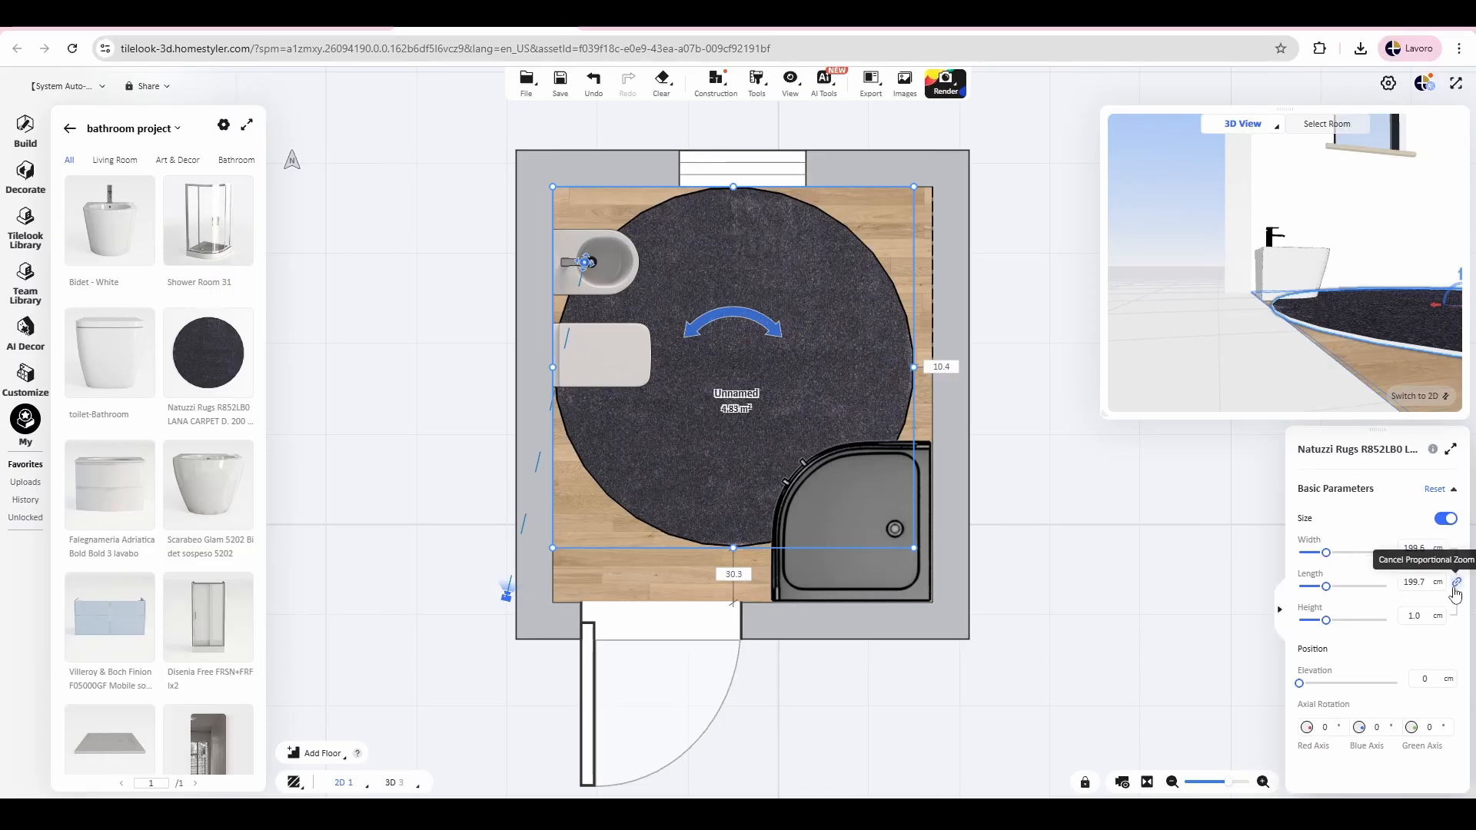
click(1414, 552)
text(80)
key(Return)
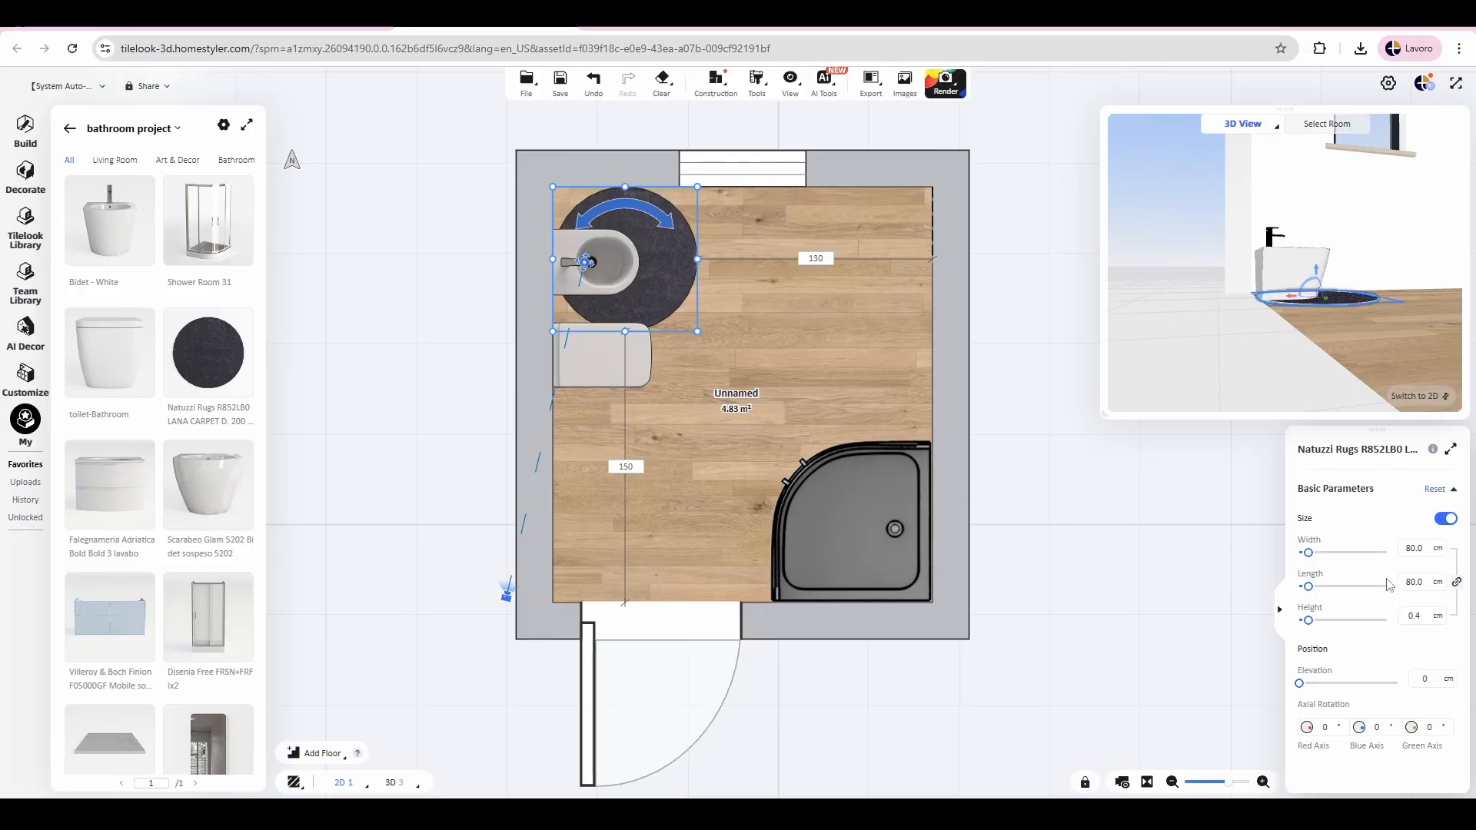
drag(684, 264, 918, 286)
drag(817, 285, 715, 294)
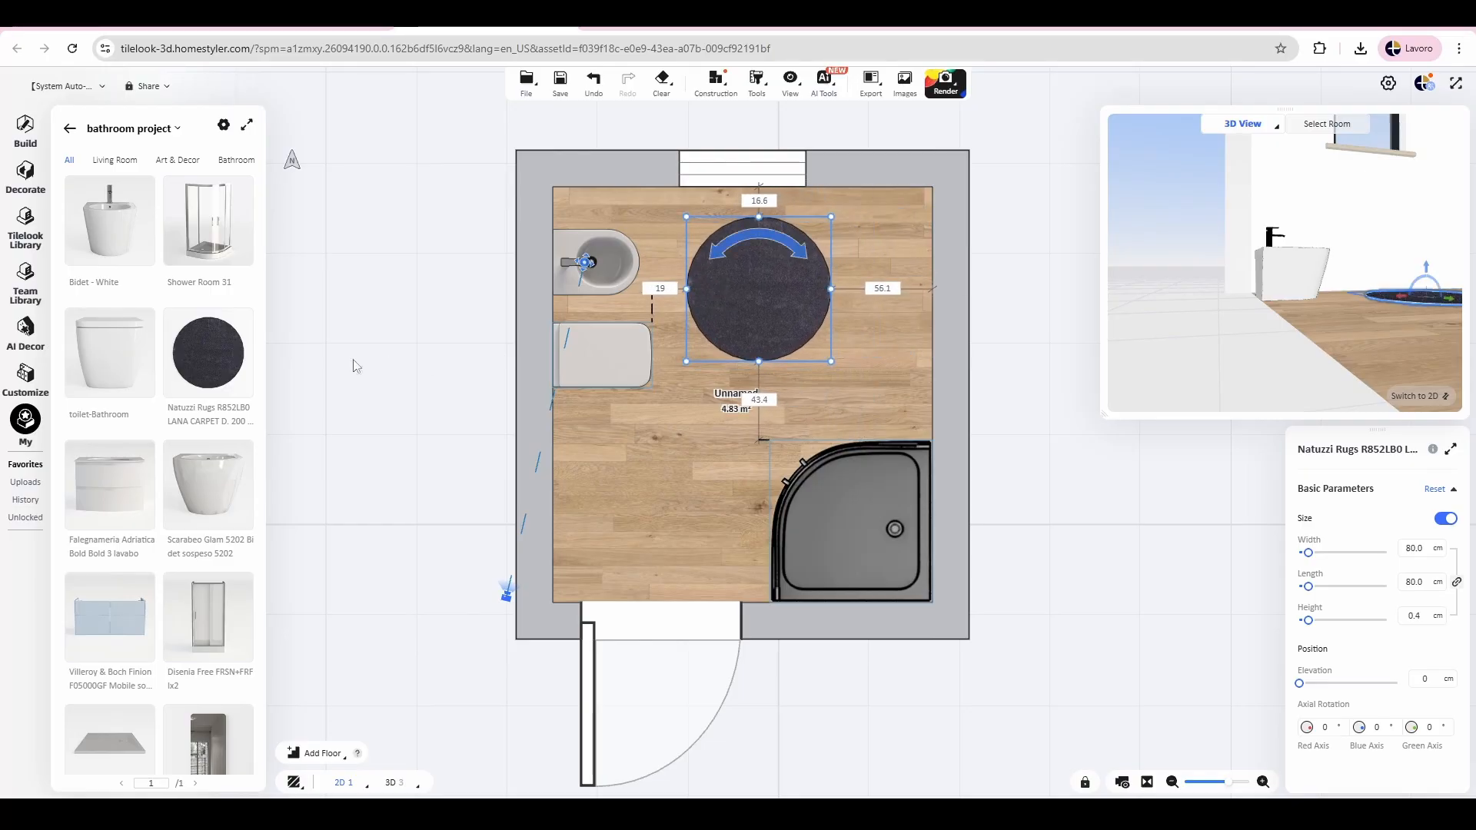
Step: Place the Falegnameria Adriatica Bold Bold 3 washbasin against the right wall in the room's upper-right corner
scroll(174, 422, down, 3)
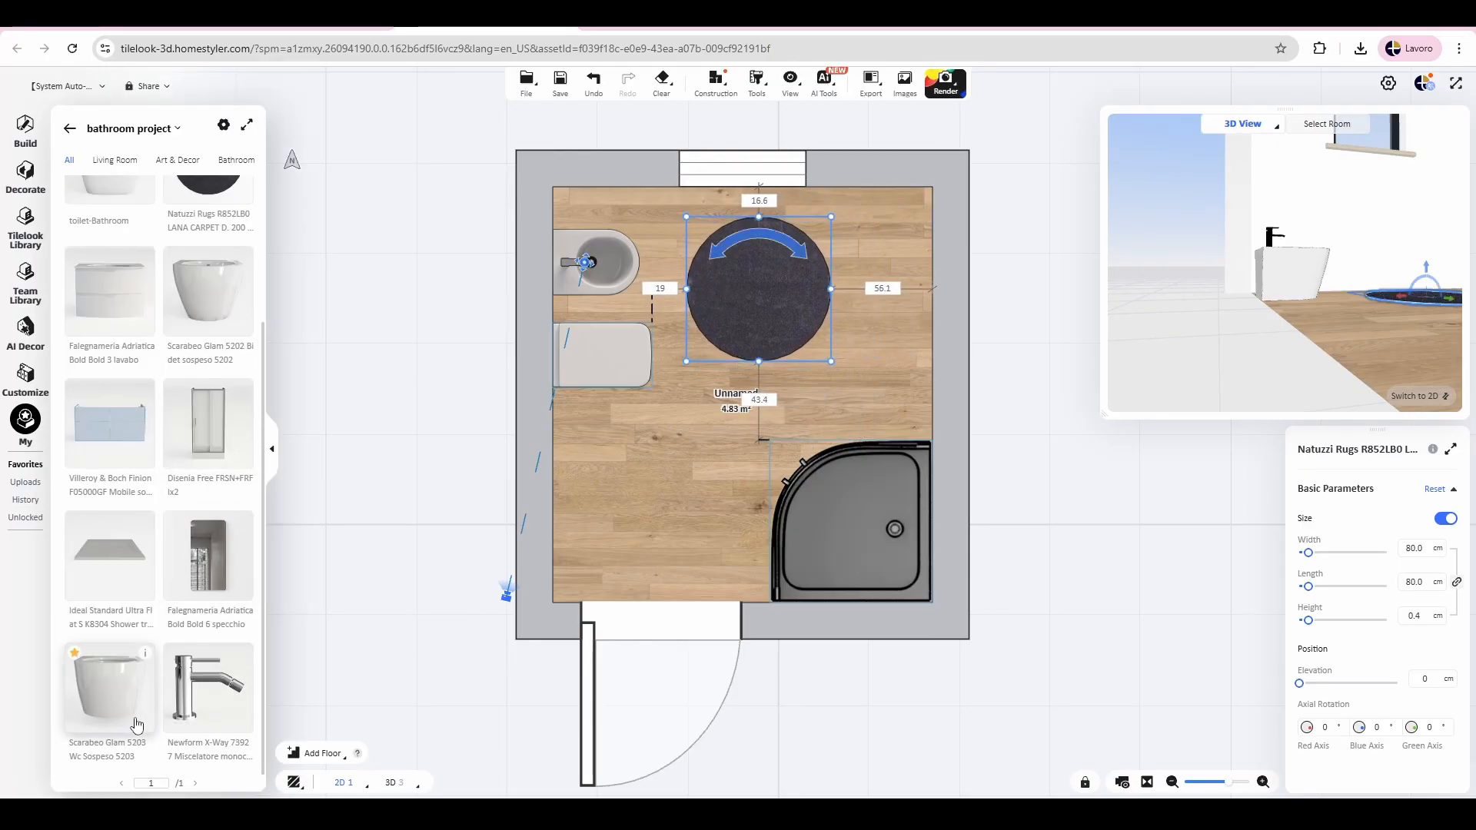
scroll(135, 578, up, 3)
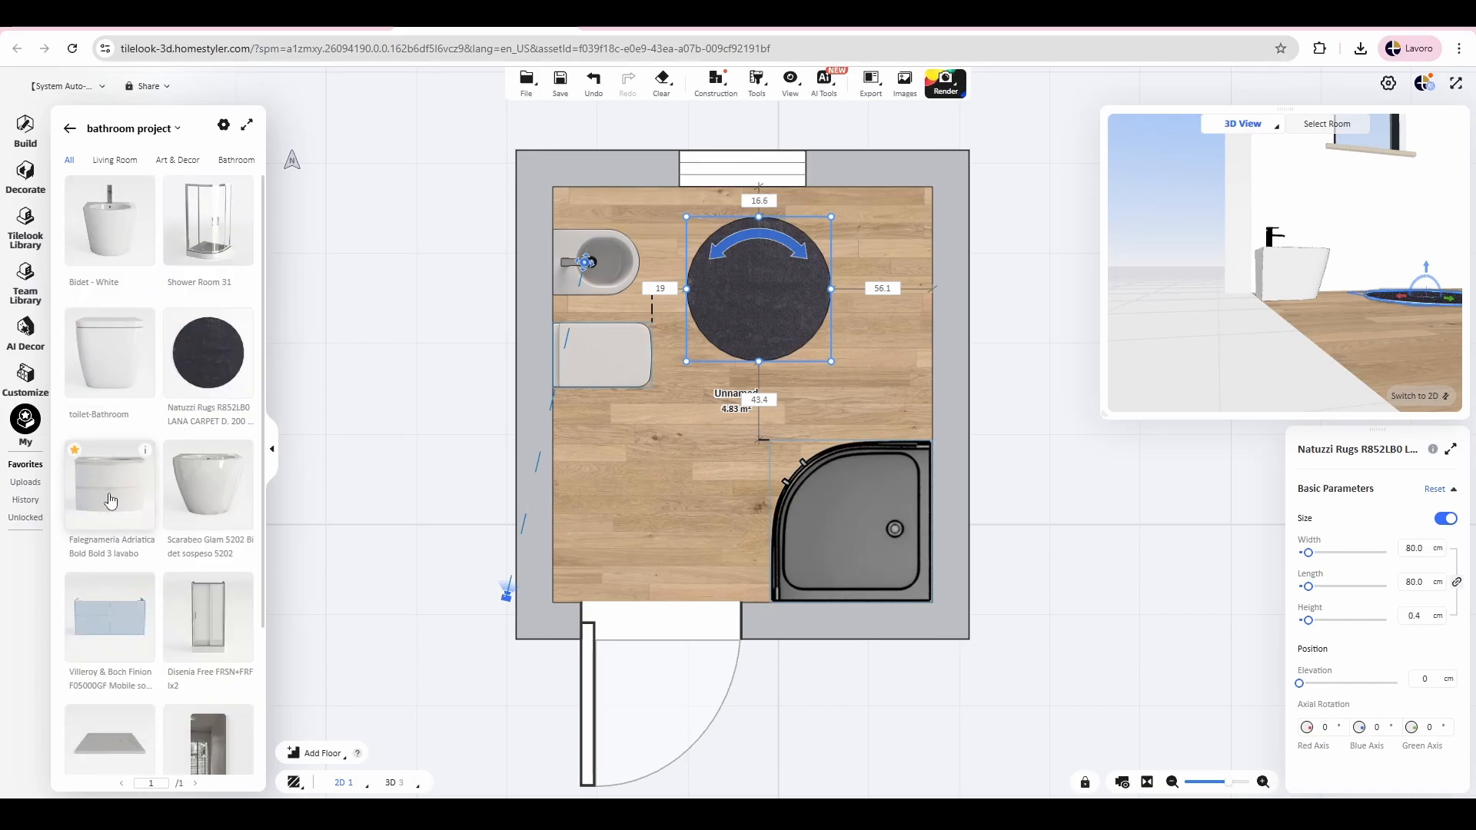
drag(113, 494, 917, 298)
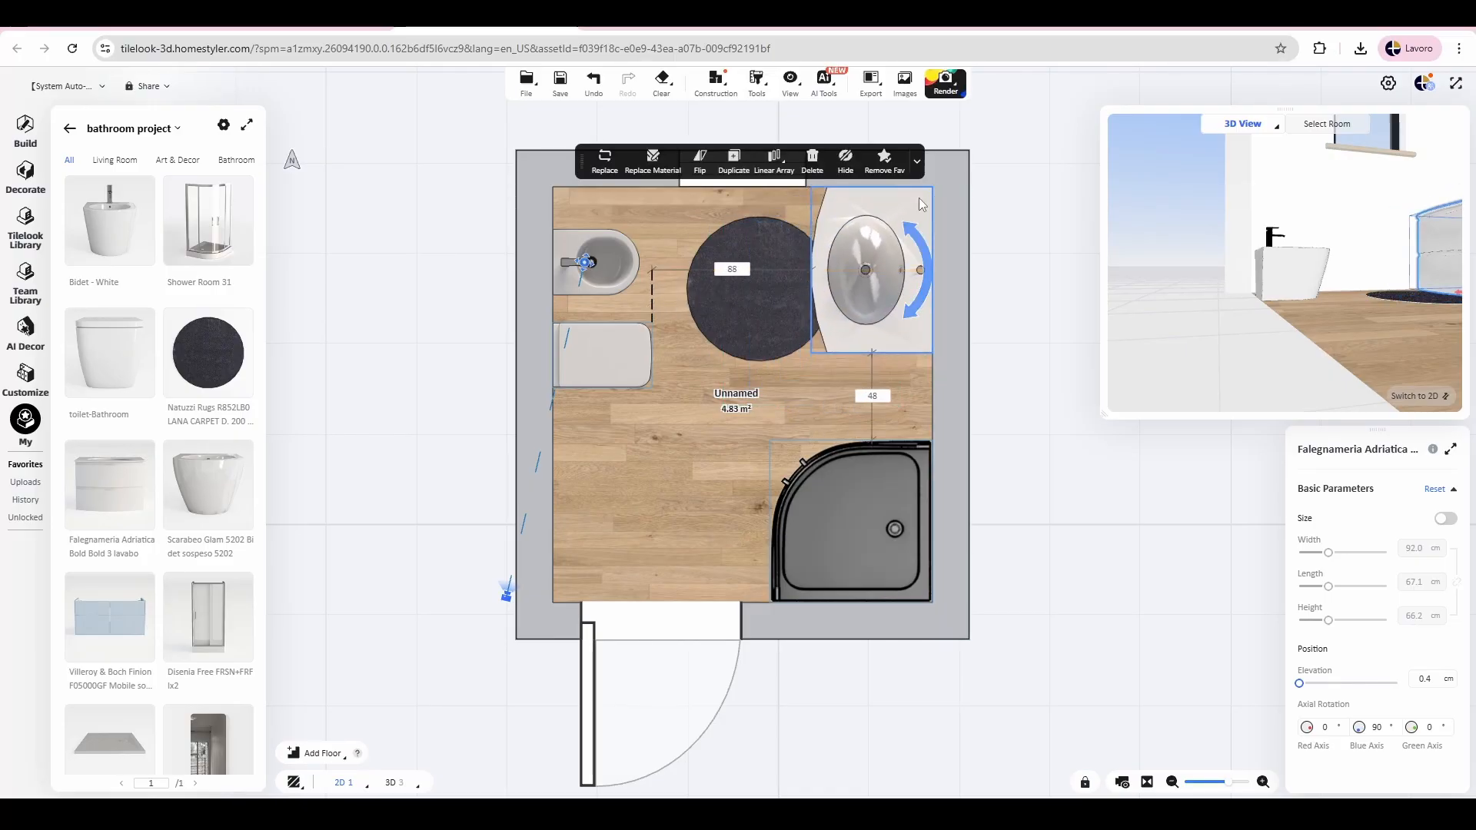
Step: Place the Falegnameria Adriatica Bold Bold 6 mirror on the right wall behind the washbasin
scroll(116, 499, down, 3)
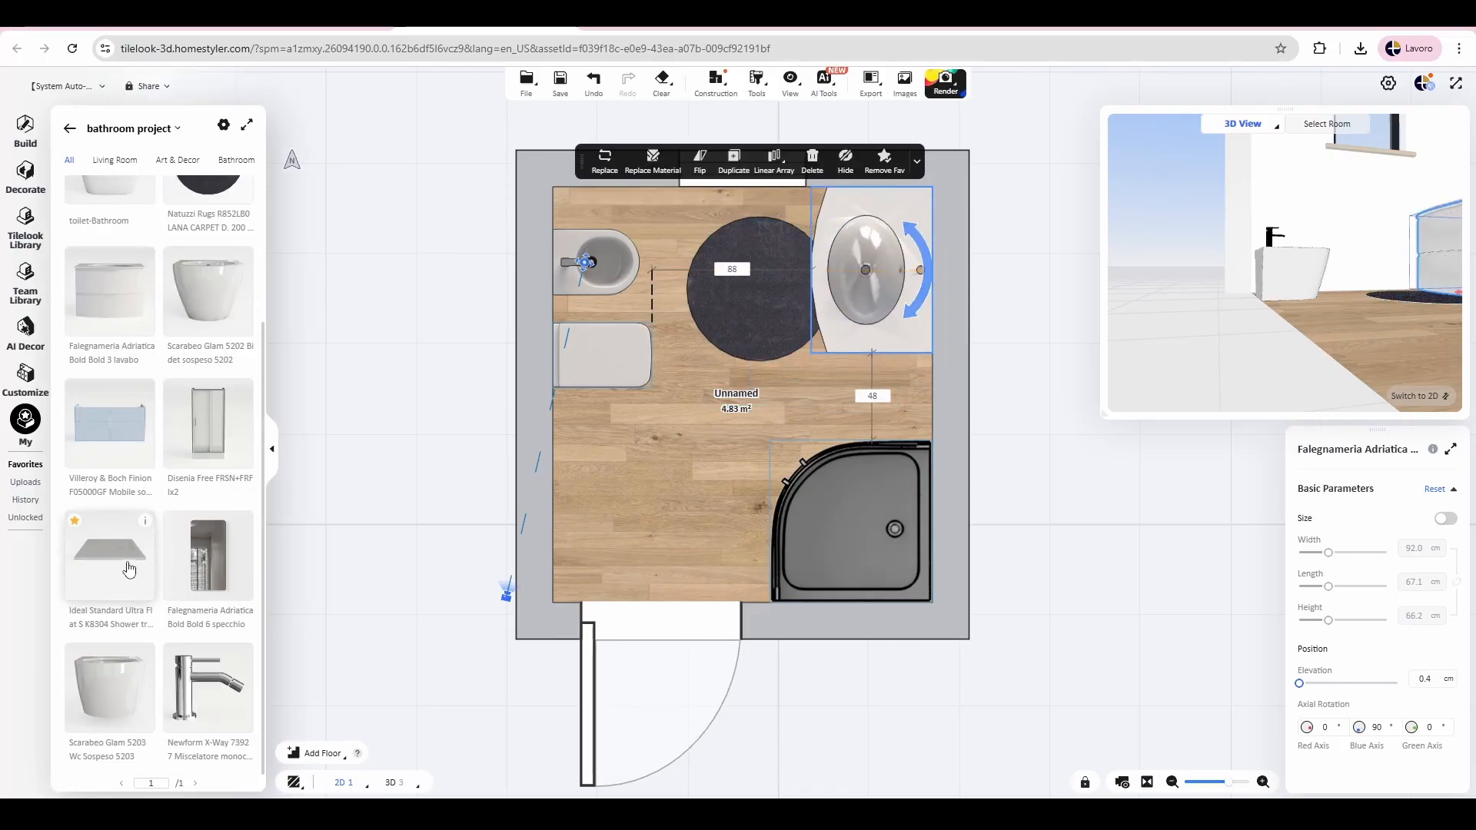
click(201, 560)
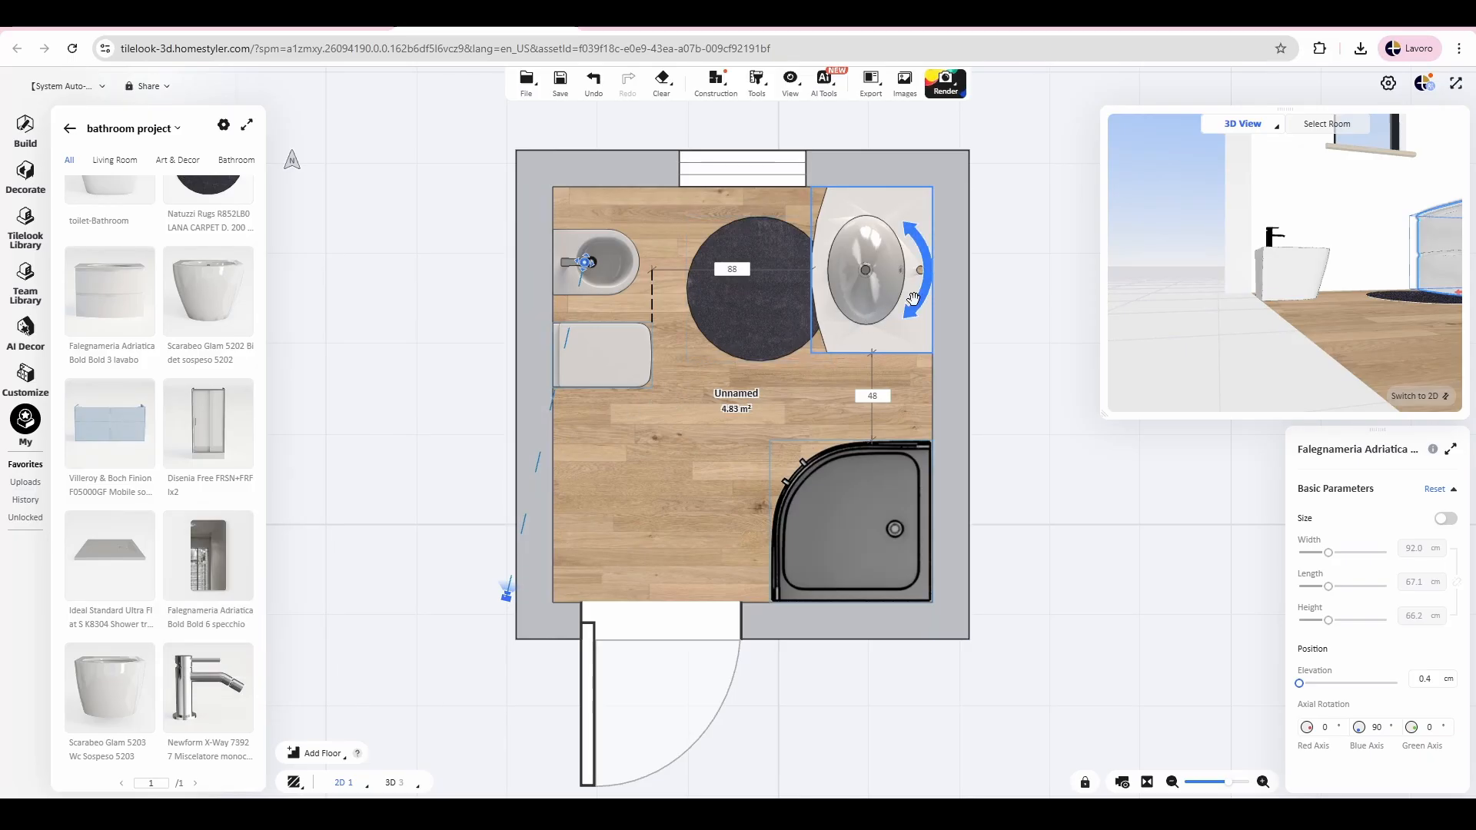
key(Escape)
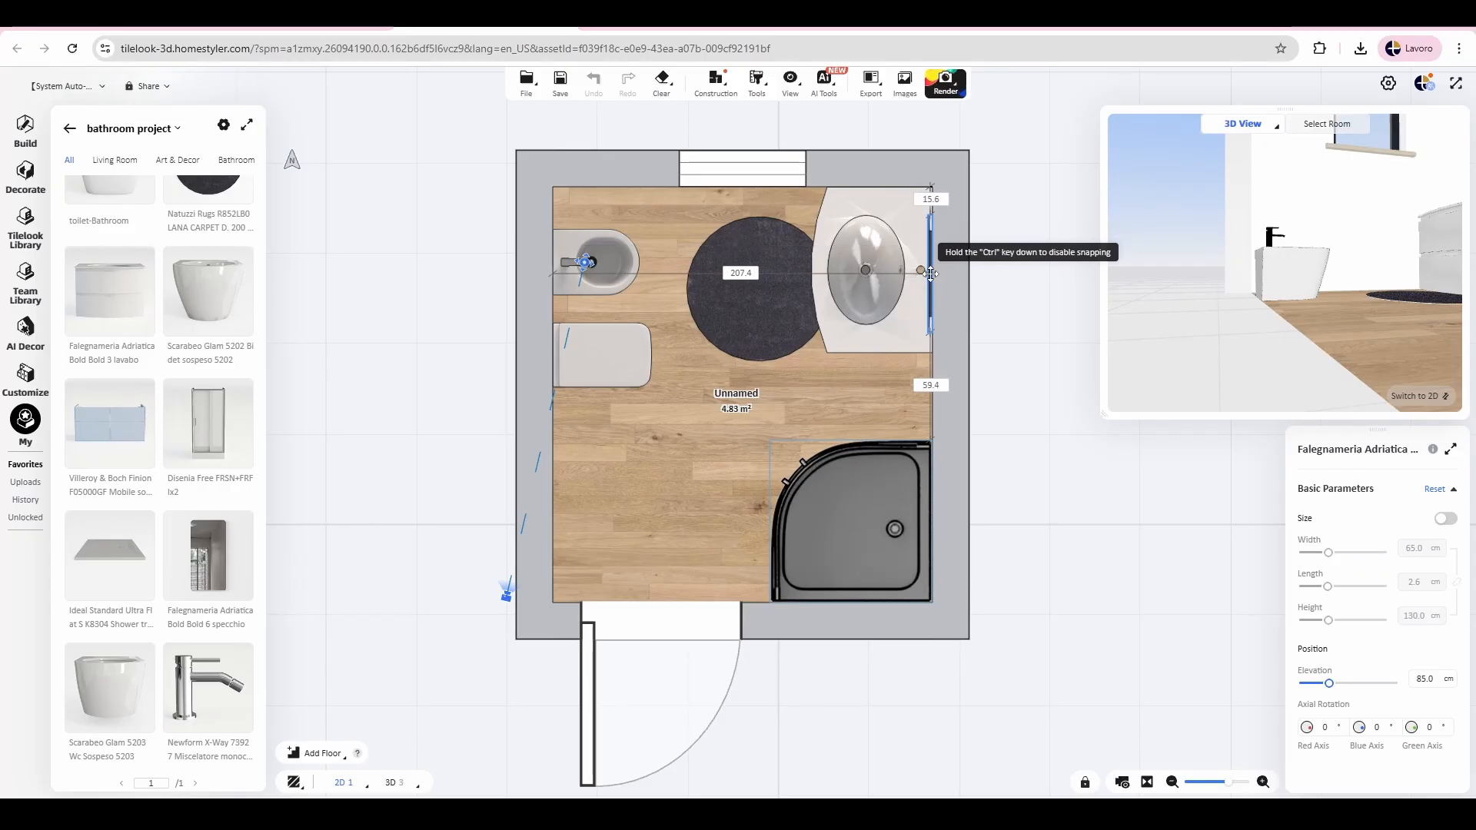
click(930, 273)
Step: Show the room in the main 3D view, shrink the plan preview, and look over the placed fixtures
click(1418, 396)
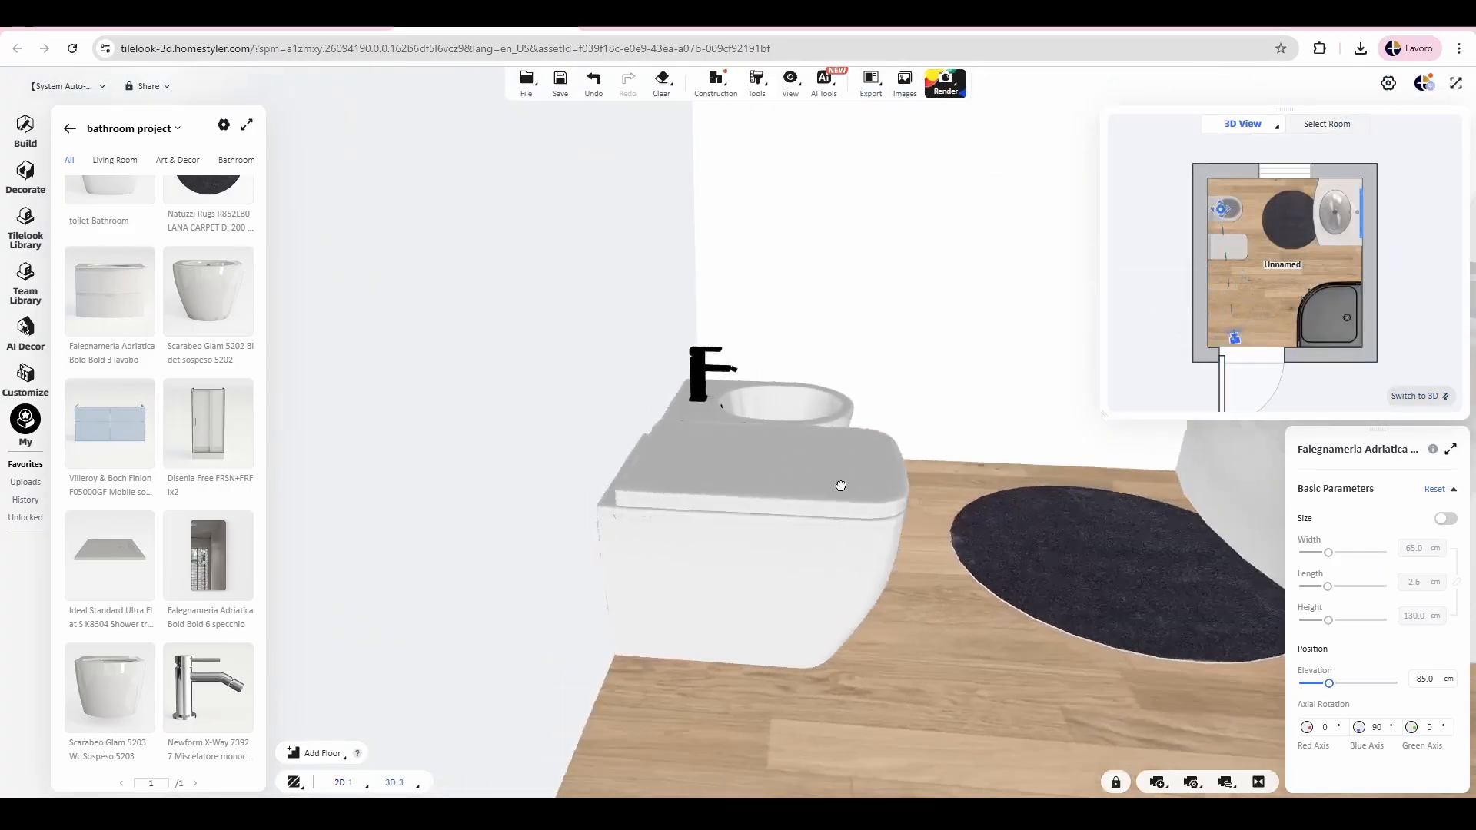
drag(841, 486, 899, 361)
drag(1106, 416, 1316, 273)
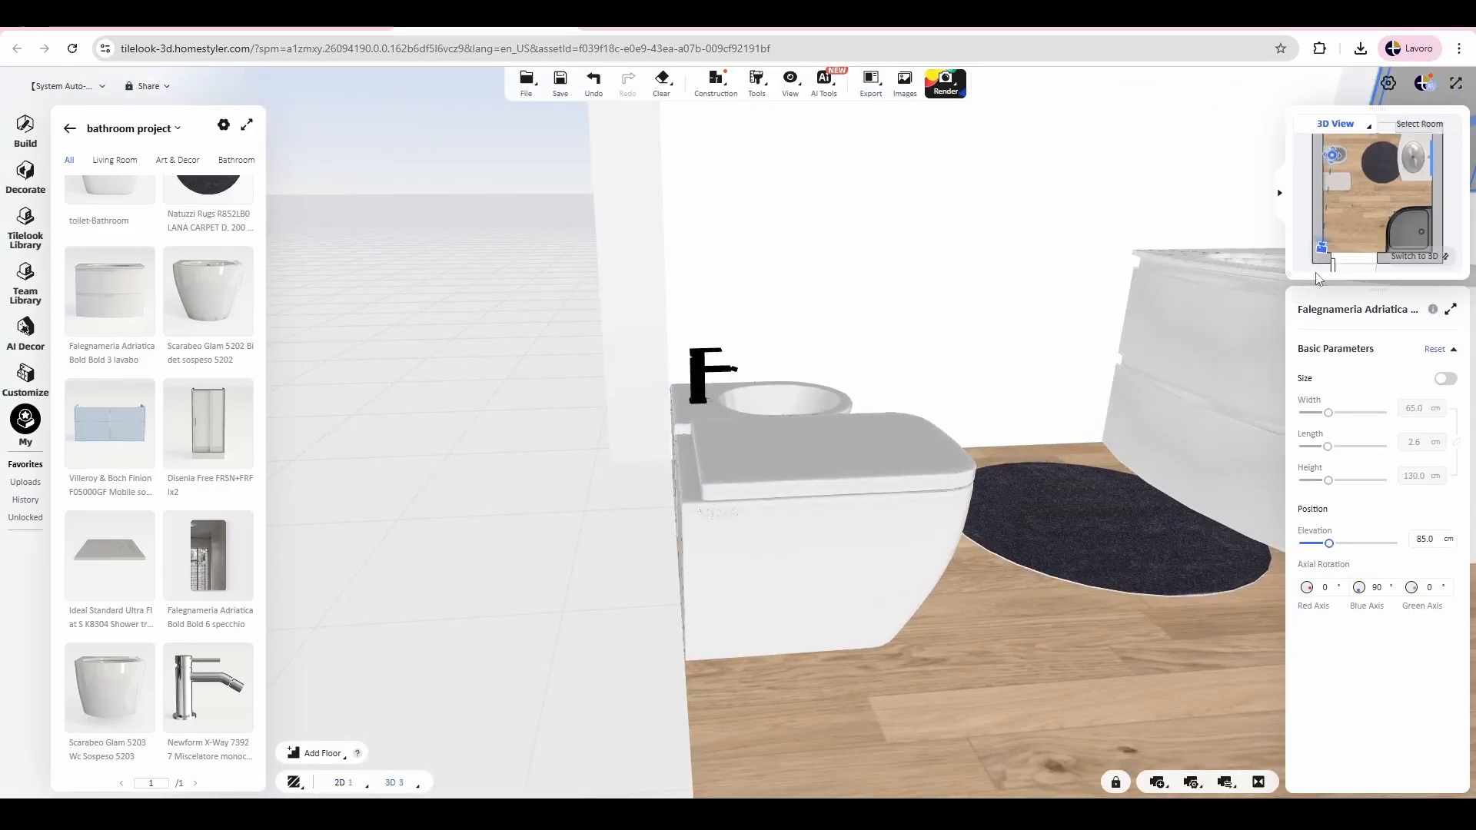
drag(1034, 238, 890, 623)
Step: Switch to Roam view and look around the bathroom from inside, from the mirror to the bidet and toilet
mouse_move(400, 781)
click(401, 752)
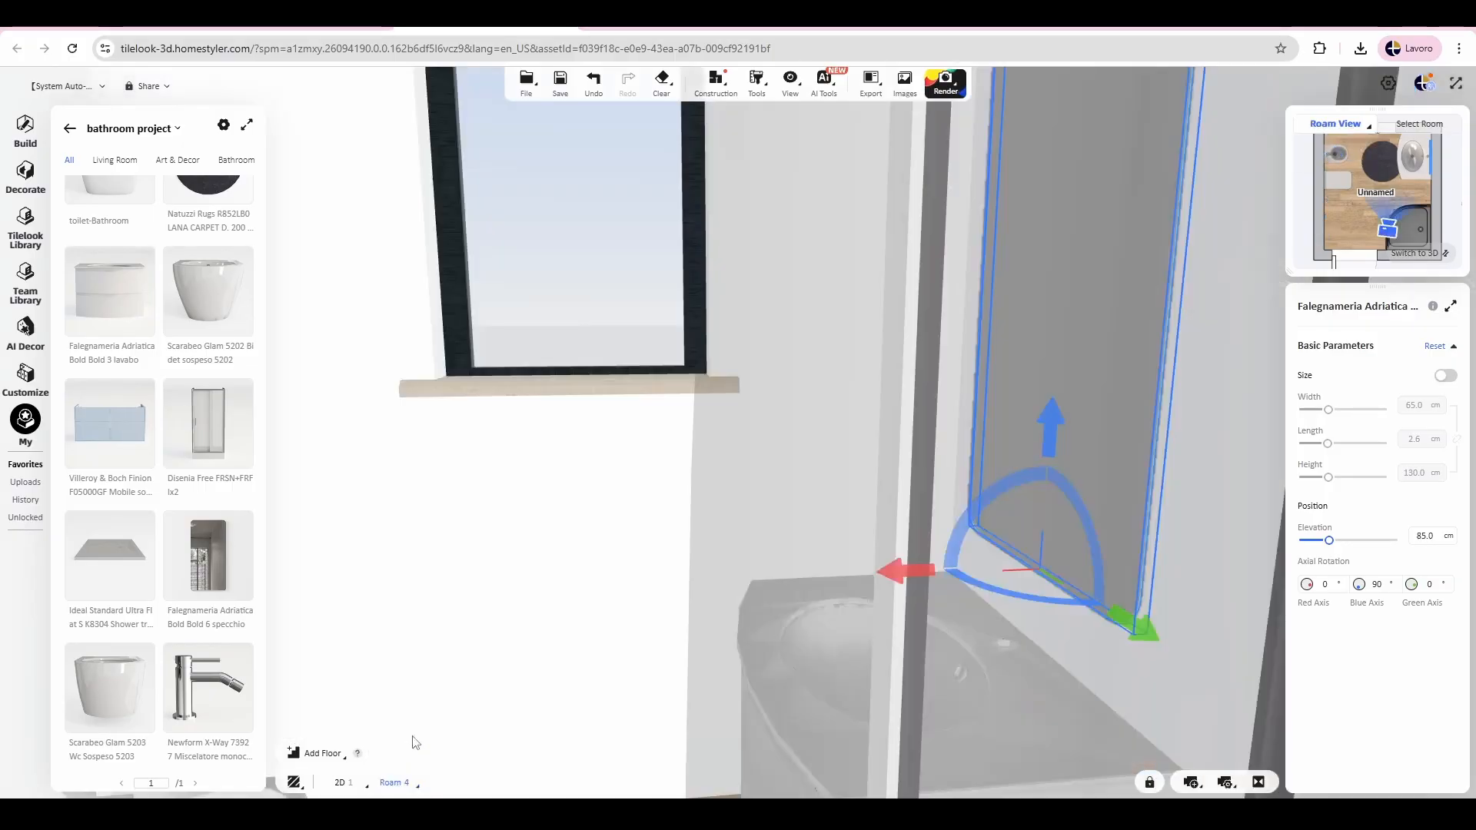
drag(613, 590, 740, 575)
right_drag(616, 636, 913, 577)
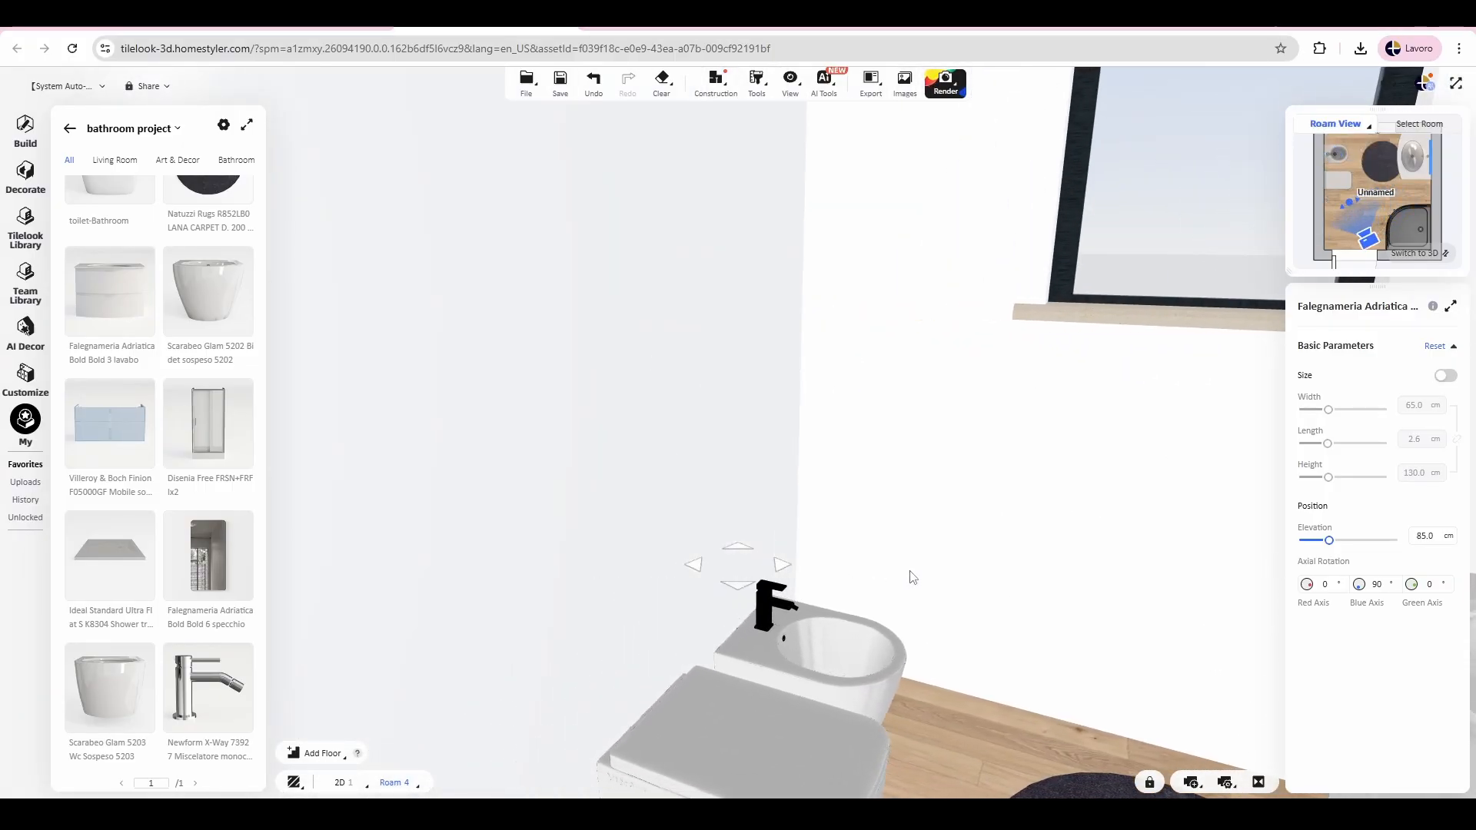
Step: Turn the roam view toward the mirror above the washbasin and enable 3D Positioning
drag(1054, 570, 807, 586)
right_drag(807, 586, 881, 624)
drag(881, 624, 816, 693)
drag(630, 536, 1023, 487)
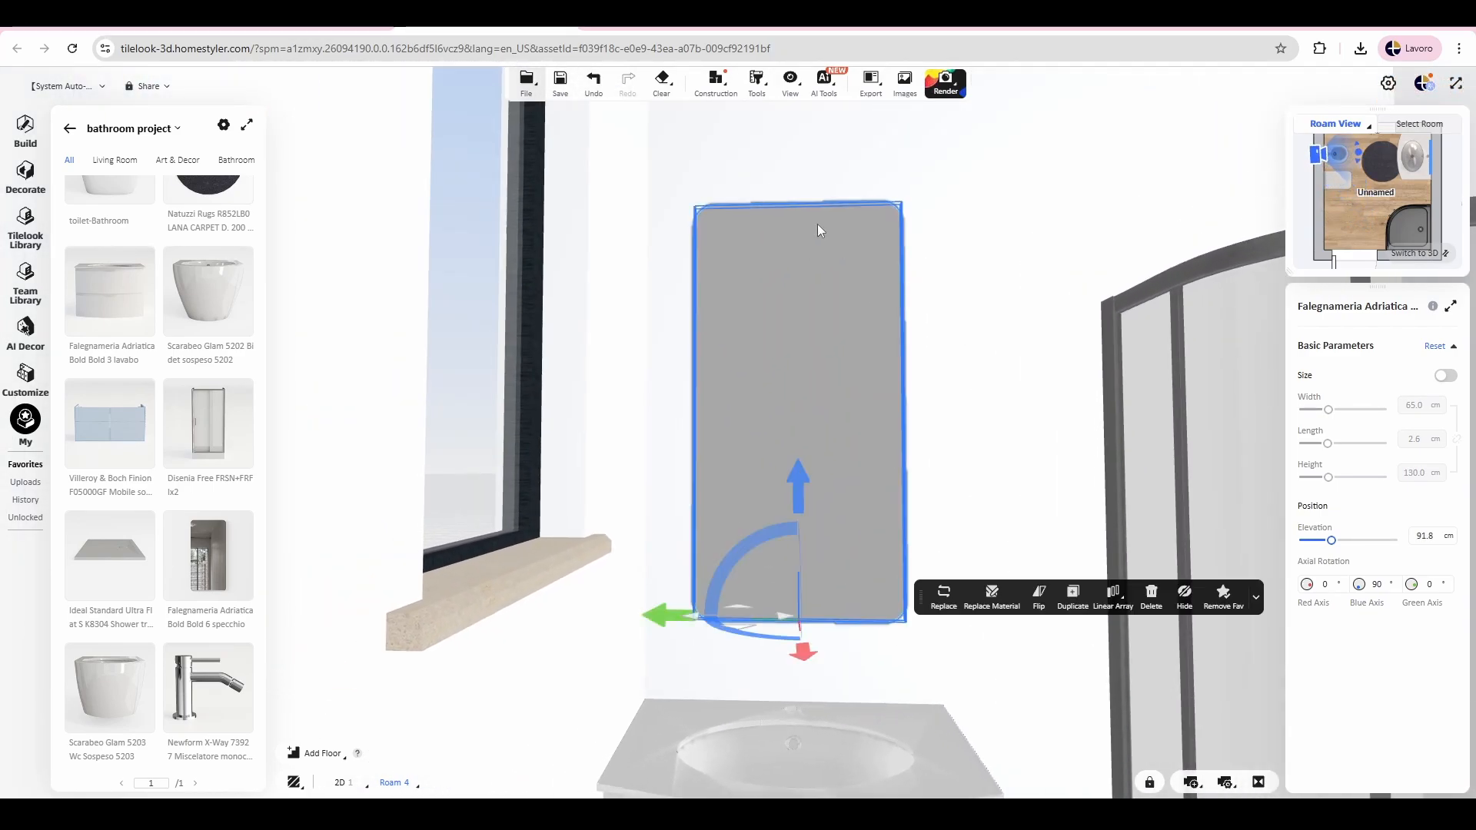
mouse_move(790, 83)
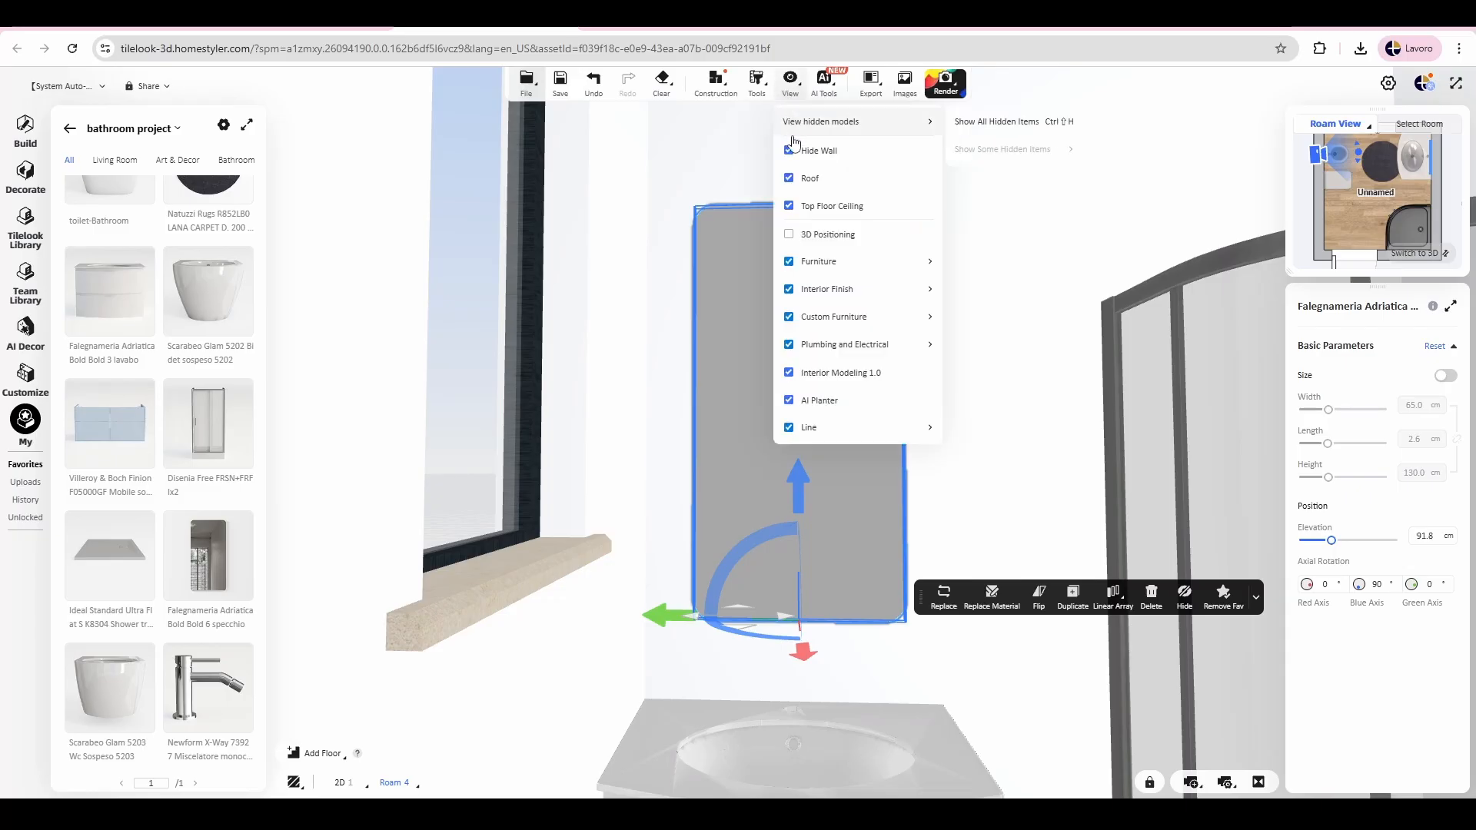
click(807, 236)
click(663, 391)
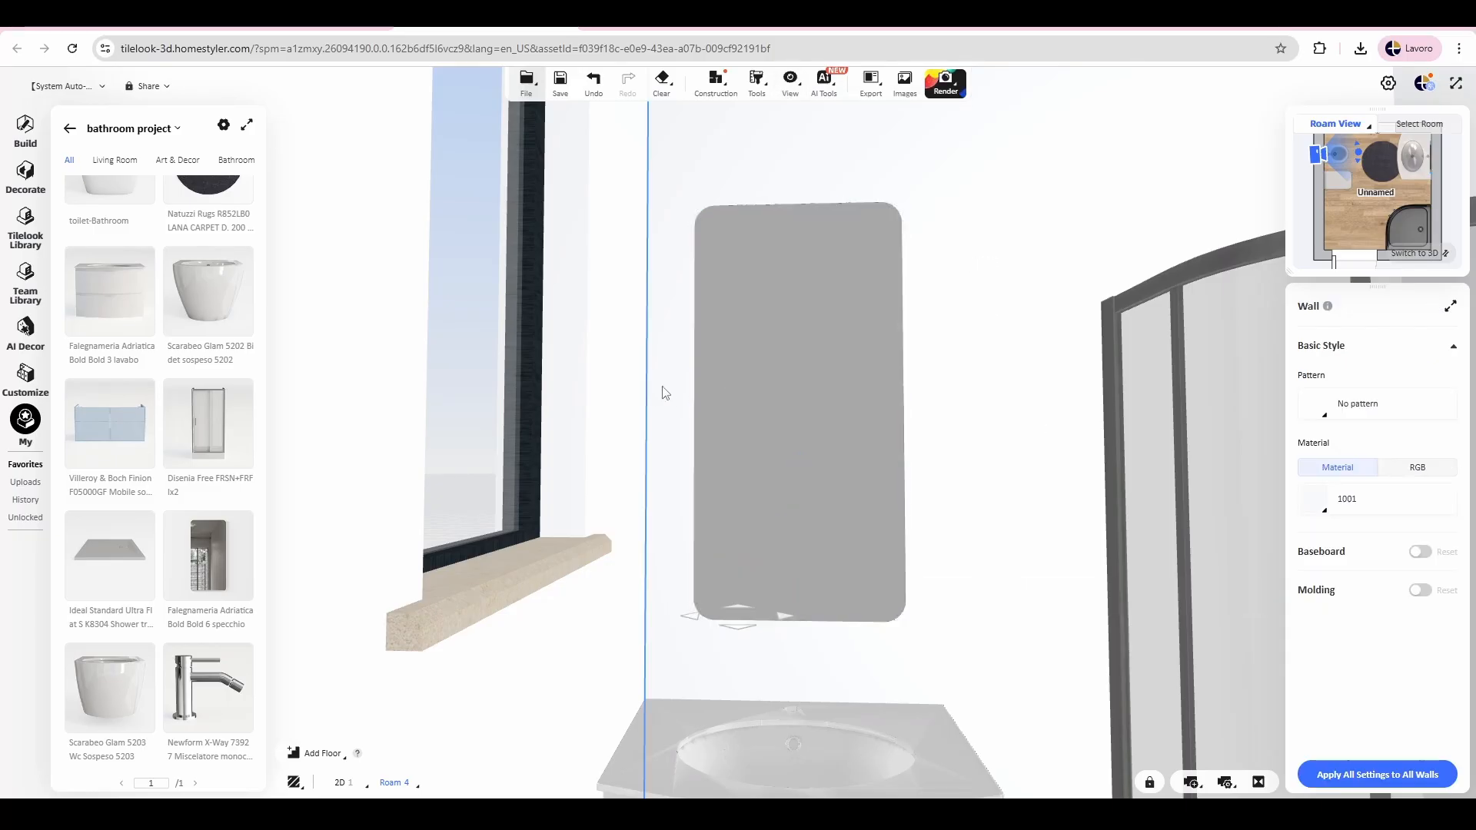
Step: Raise the mirror above the washbasin to an elevation of 94.7 cm
click(766, 429)
scroll(865, 437, down, 1)
drag(791, 624, 797, 671)
drag(798, 482, 798, 489)
scroll(808, 497, down, 3)
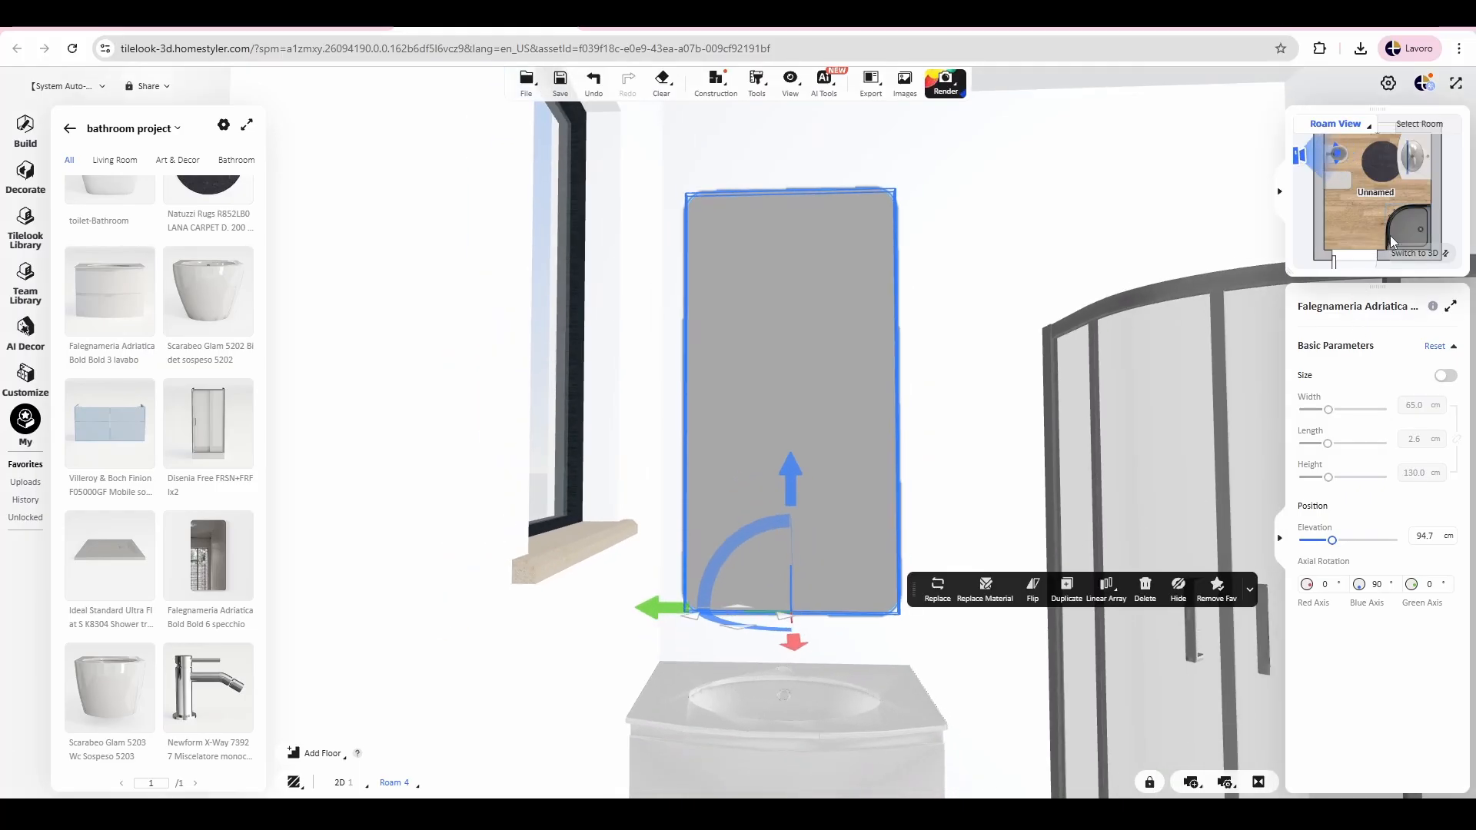
Step: Move the mirror flush against the wall behind the washbasin in the plan and set its distance from the window wall to 20 cm
click(1419, 254)
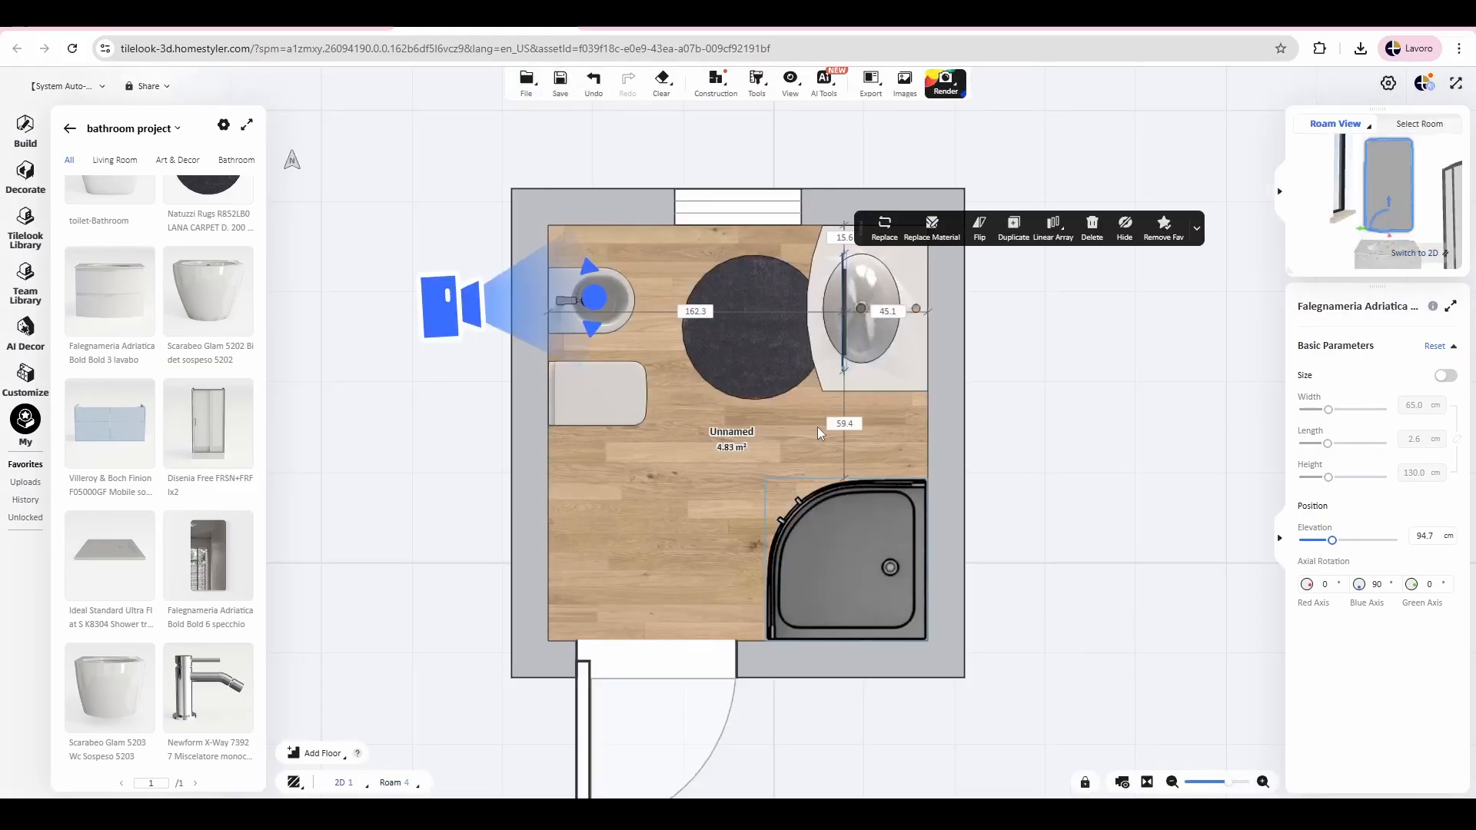
drag(848, 301, 933, 306)
click(927, 242)
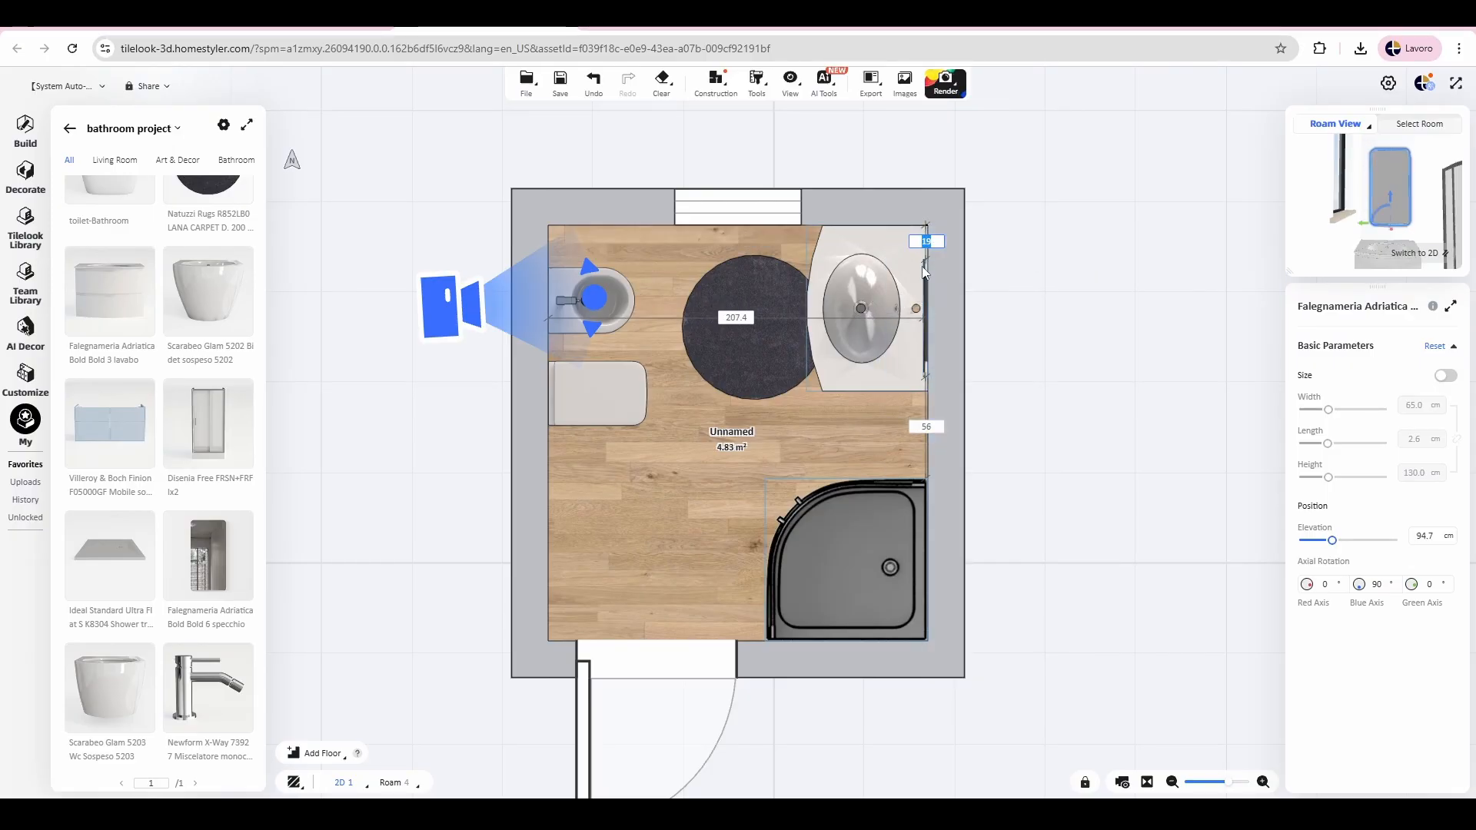
text(20)
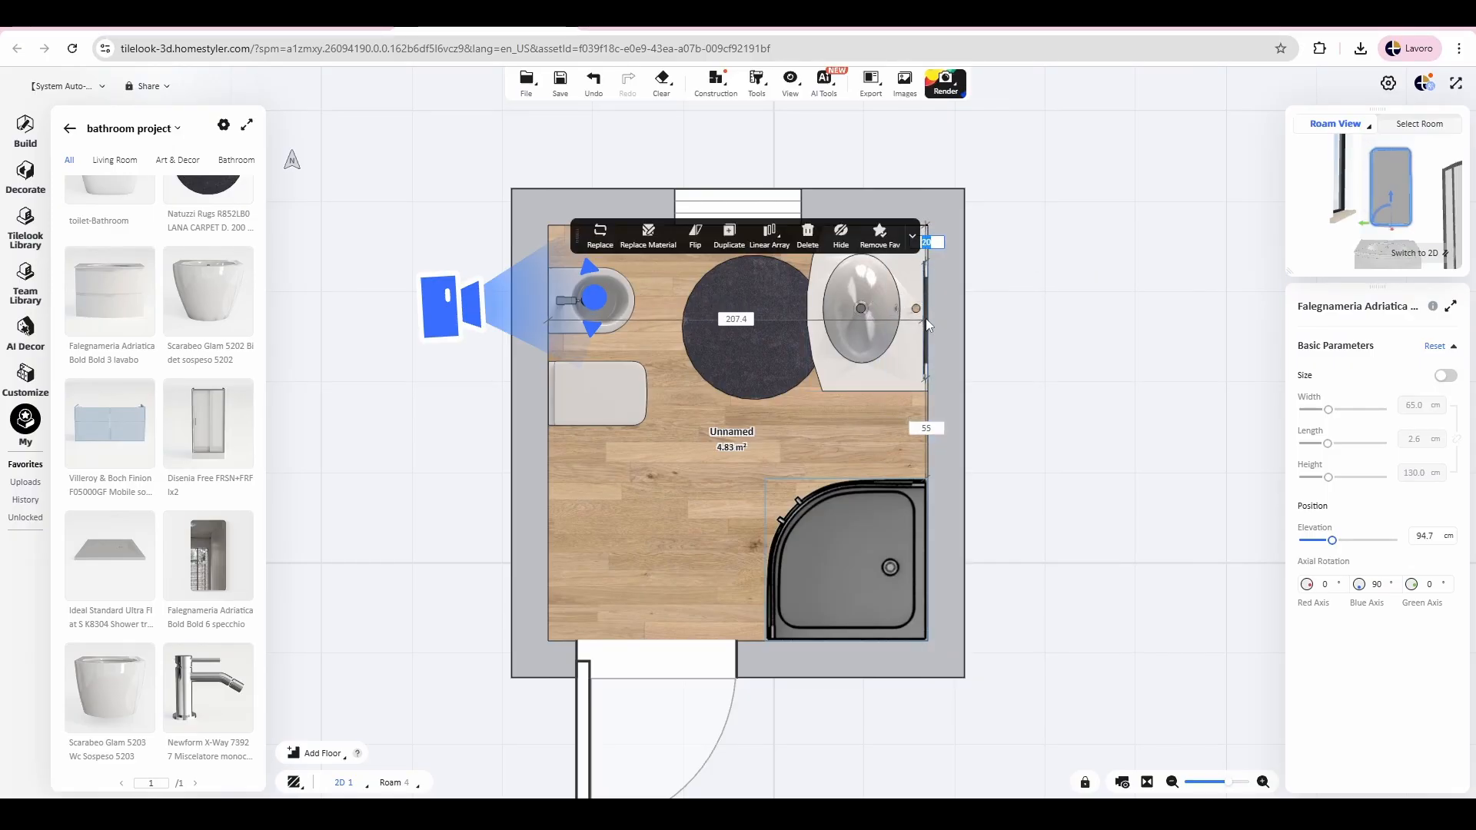
click(1452, 259)
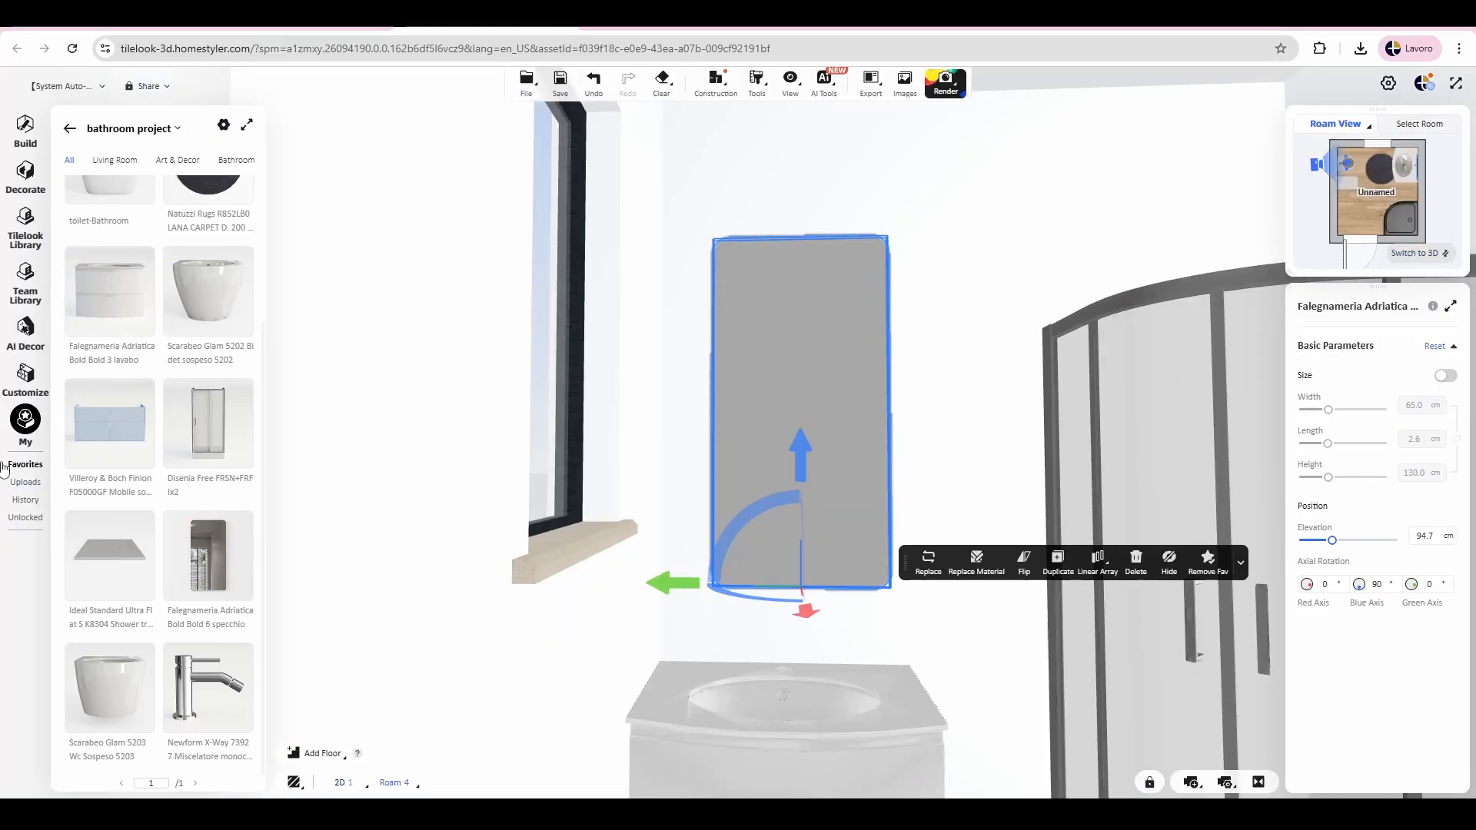
Step: Place the saved Newform X-Way 73927 mixer tap on the washbasin top, behind the bowl
click(207, 688)
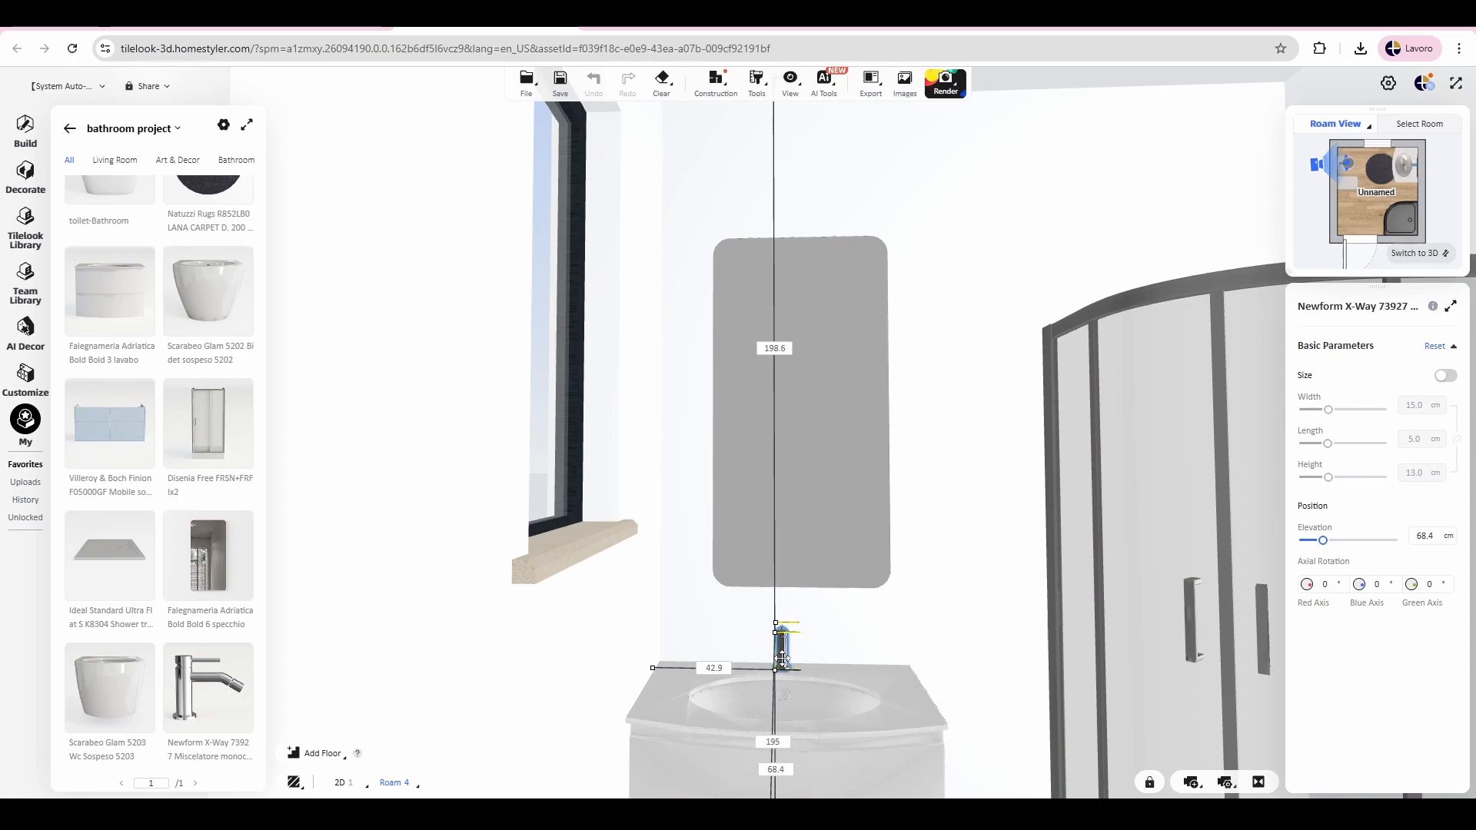
click(782, 650)
drag(842, 606, 859, 547)
scroll(988, 512, up, 5)
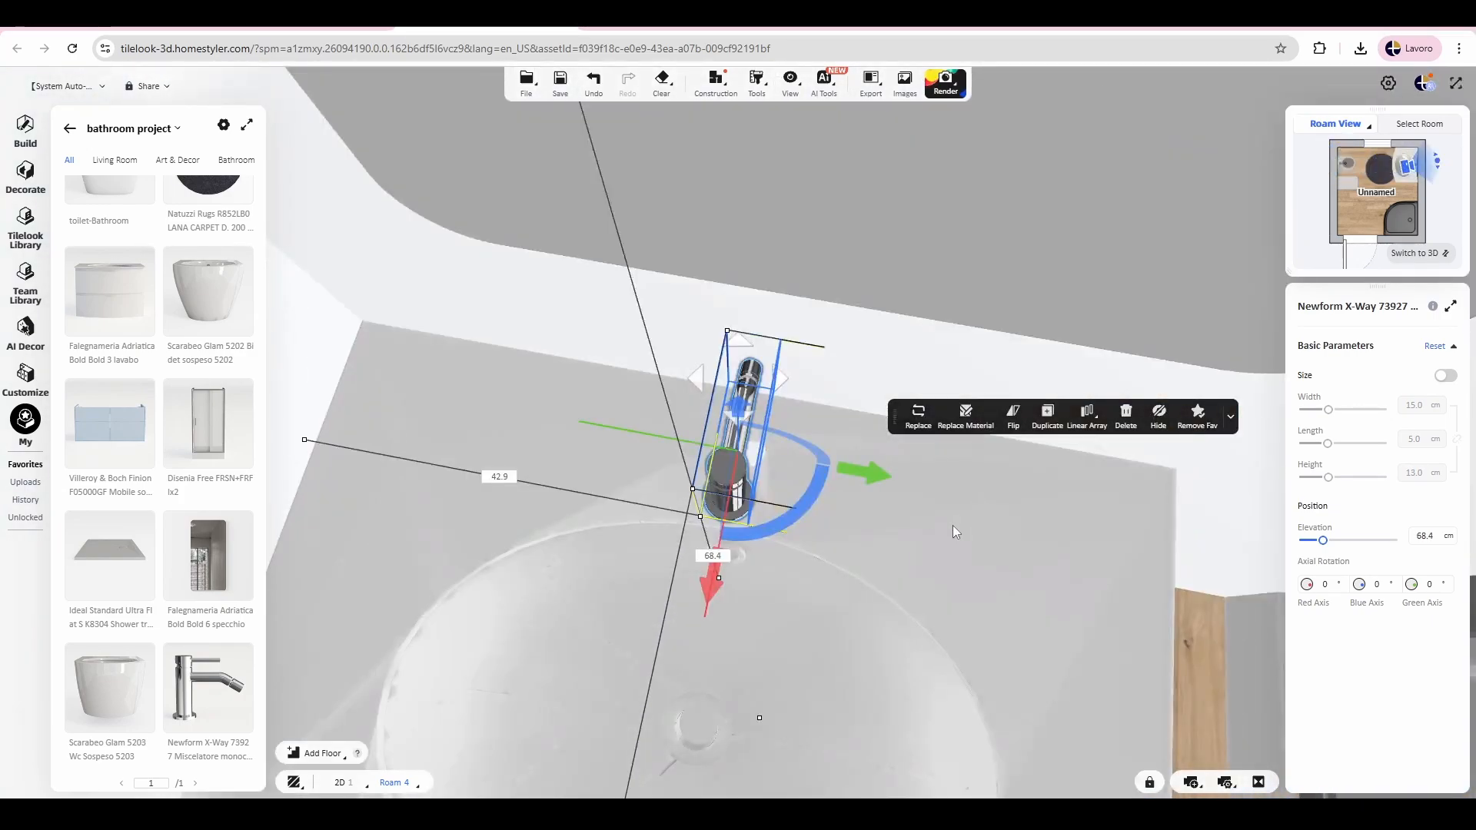
Step: Rotate the mixer tap to 180° about the blue axis and move it toward the bowl, at 66.6 cm elevation
drag(810, 493, 457, 307)
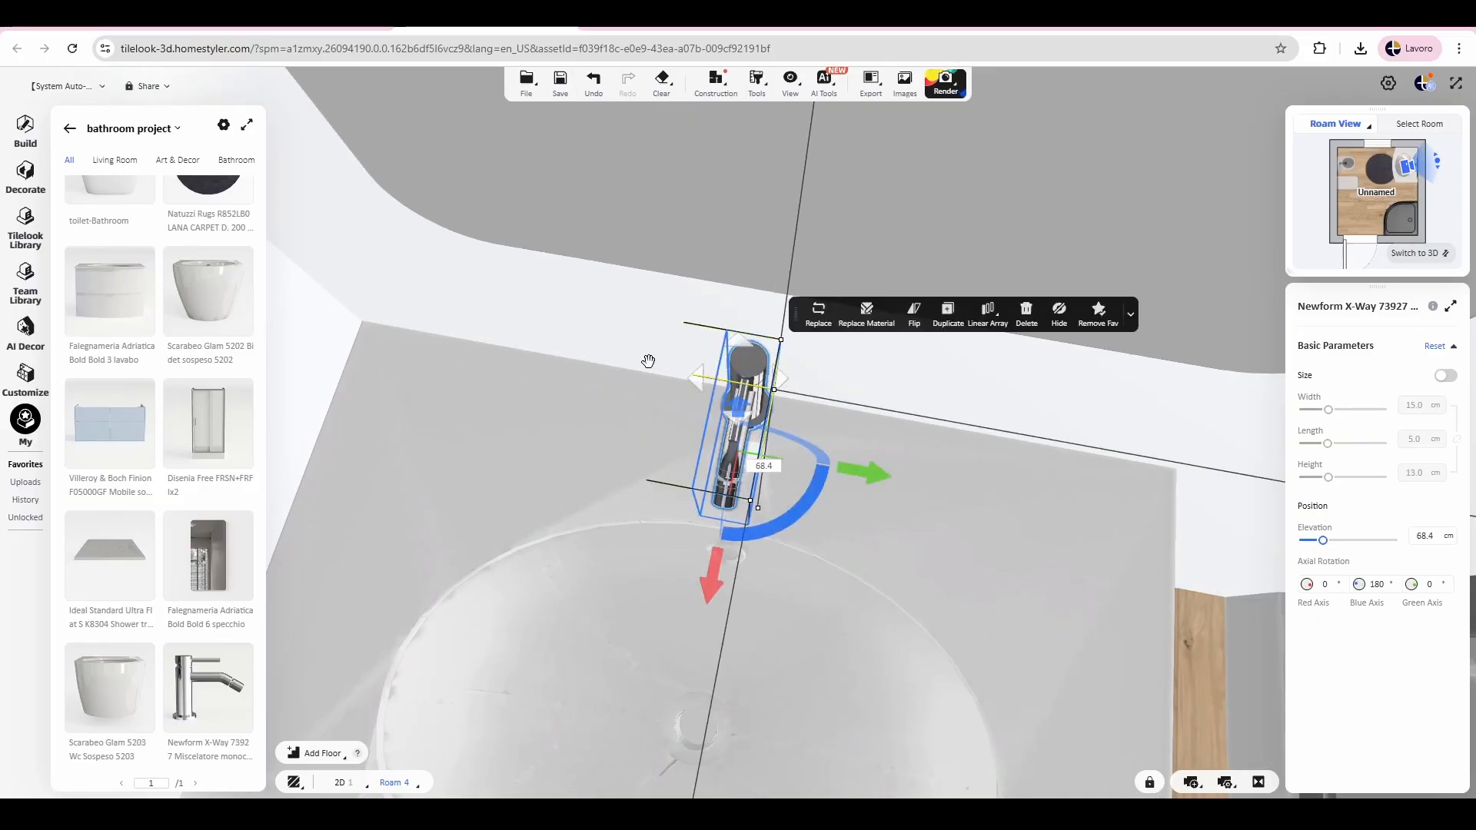
drag(732, 375, 748, 436)
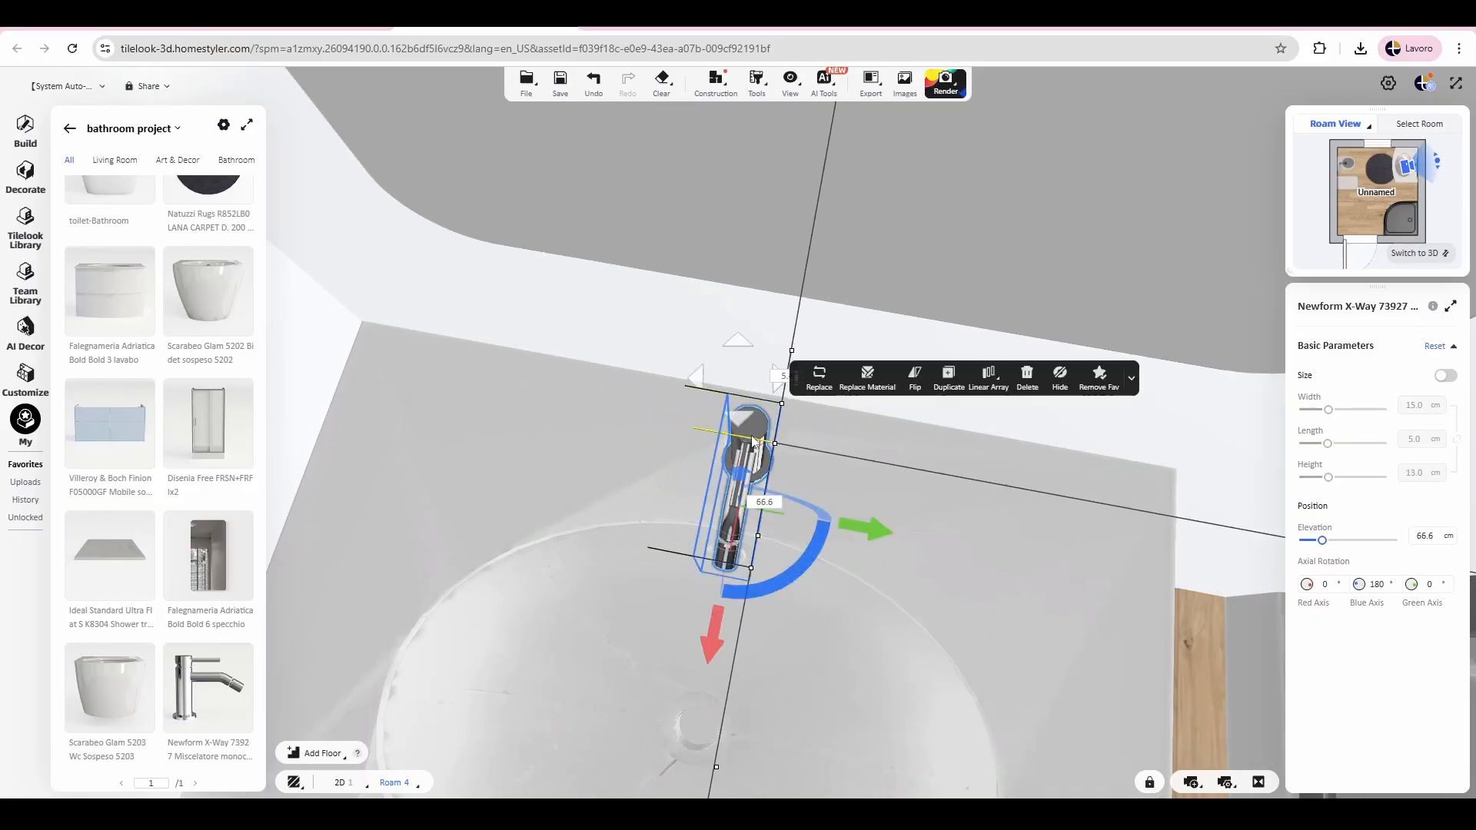
click(1013, 562)
scroll(1013, 547, down, 2)
scroll(993, 520, down, 1)
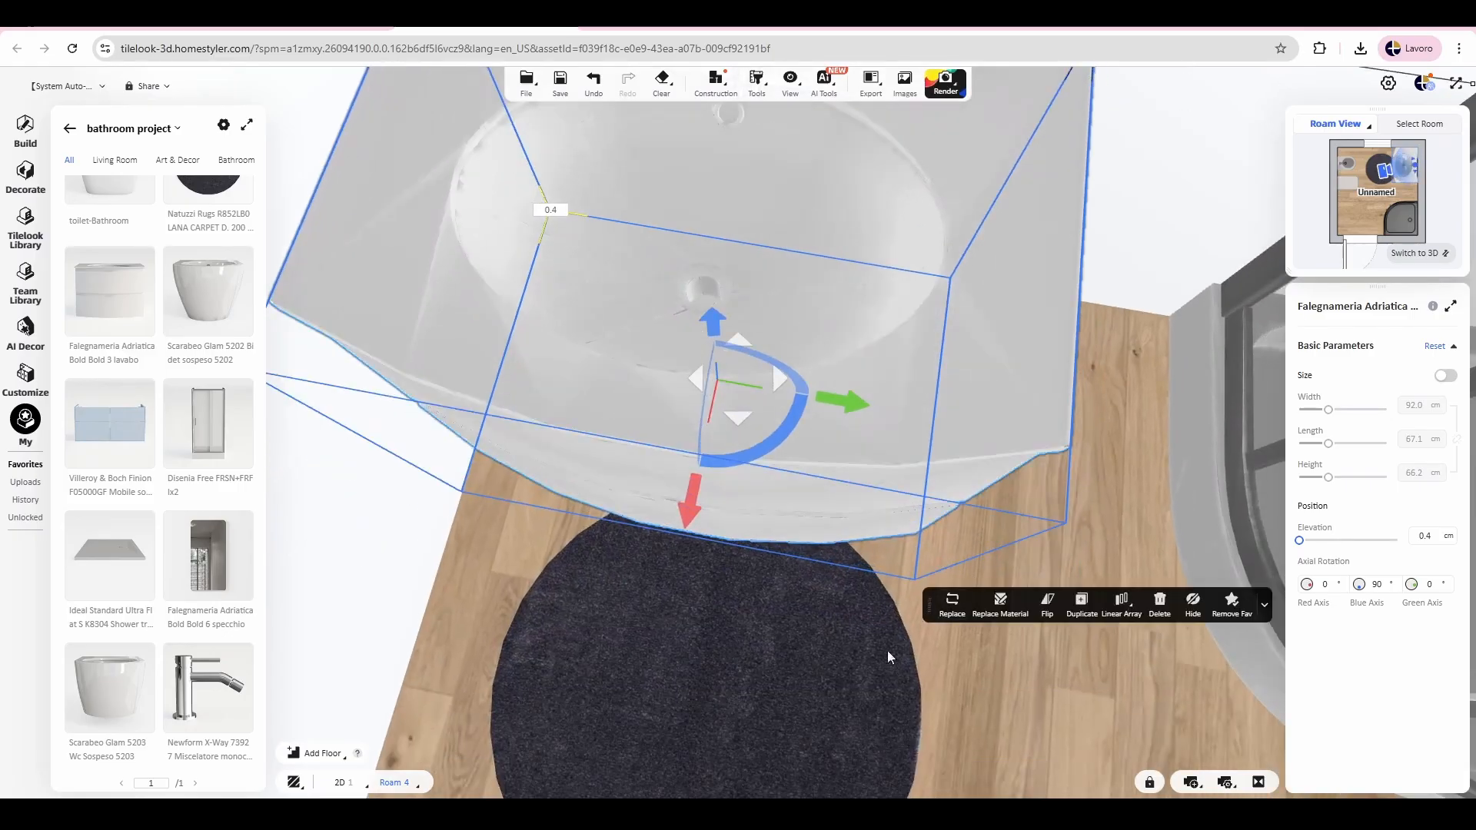
Step: Replace the washbasin cabinet's material with the Log 7 wood texture
drag(887, 651, 765, 625)
drag(997, 598, 1103, 715)
scroll(734, 377, down, 4)
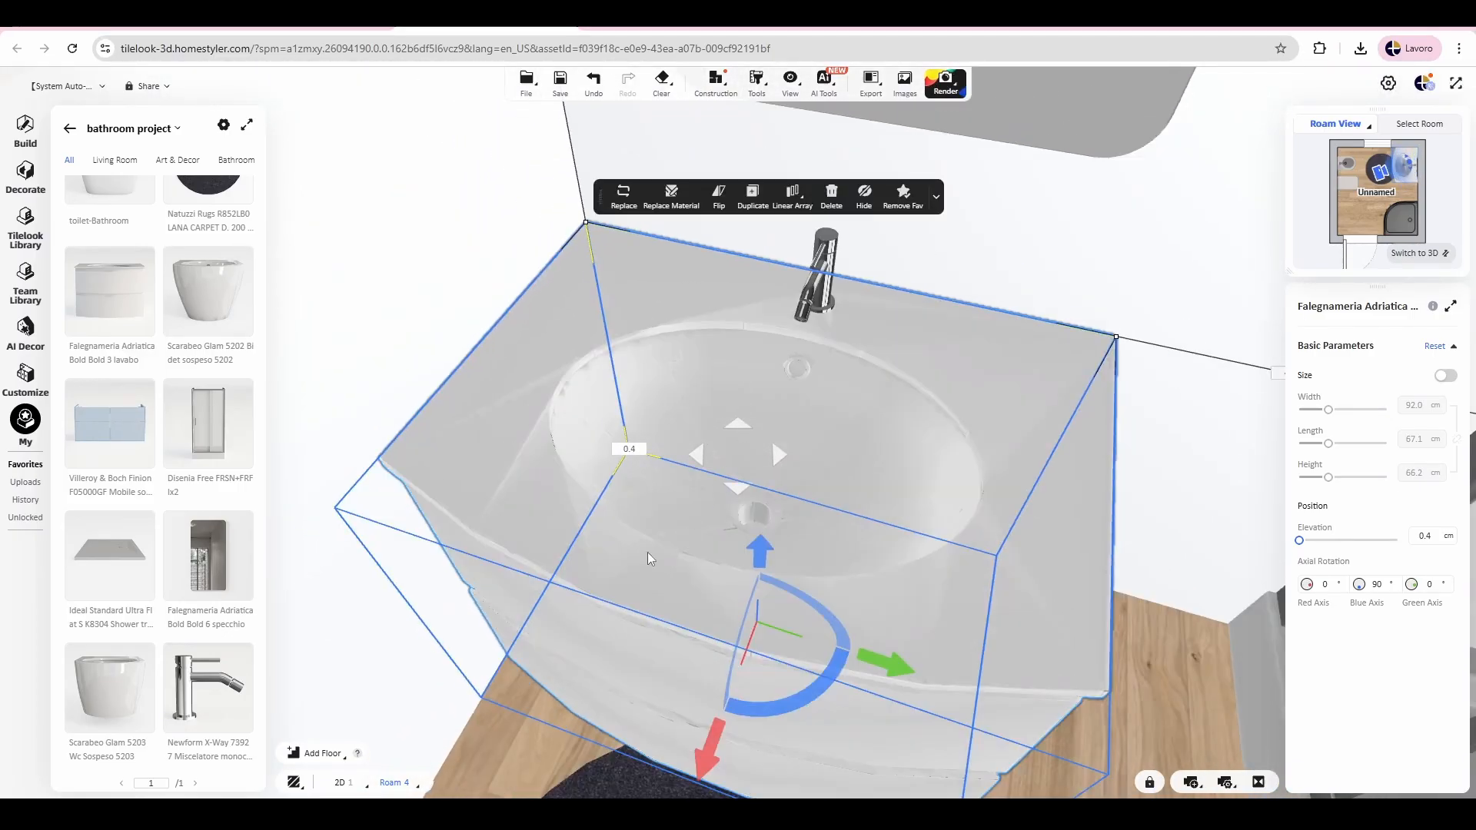
drag(1046, 435, 1054, 451)
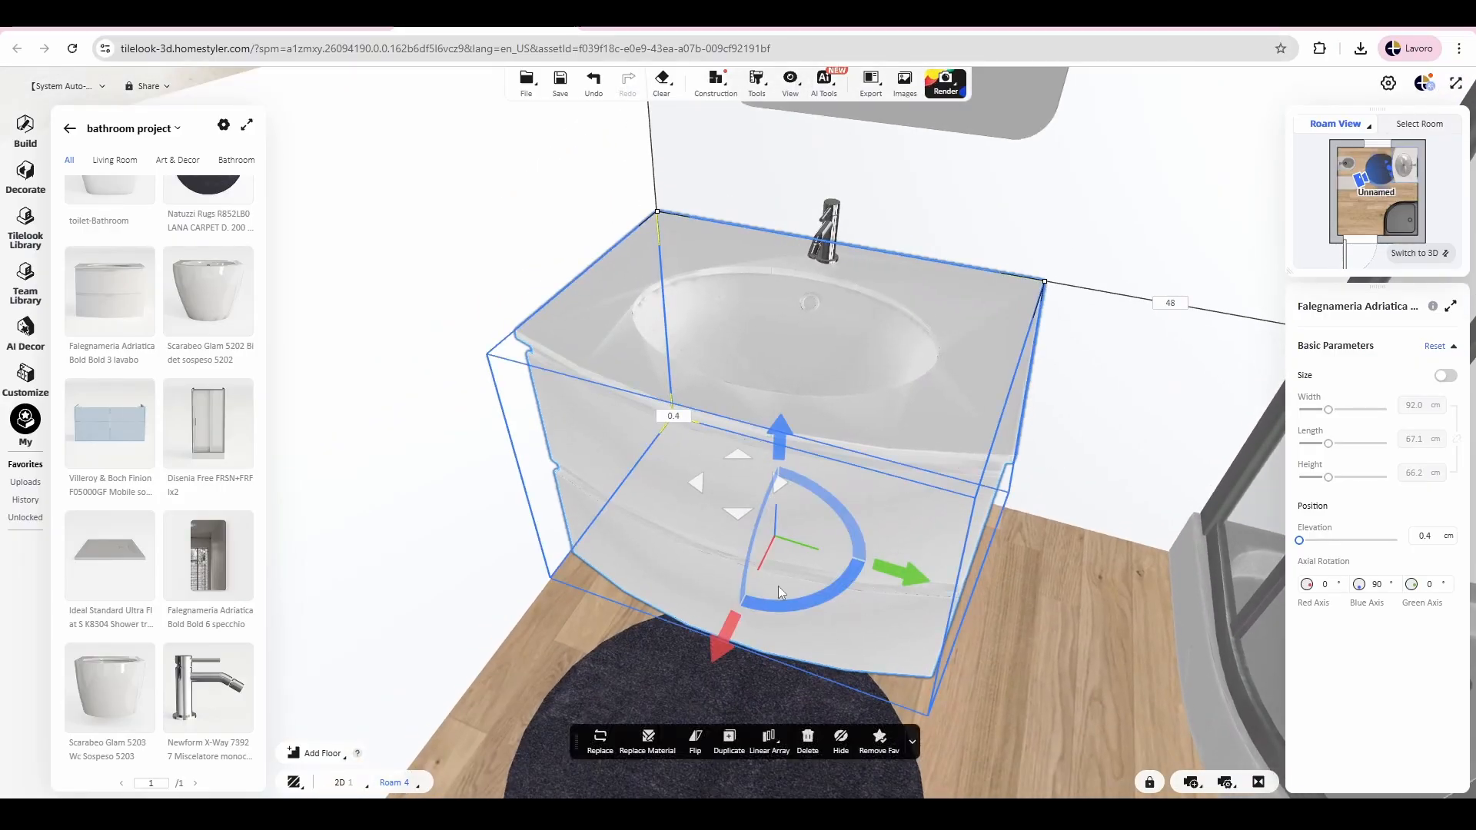
click(649, 739)
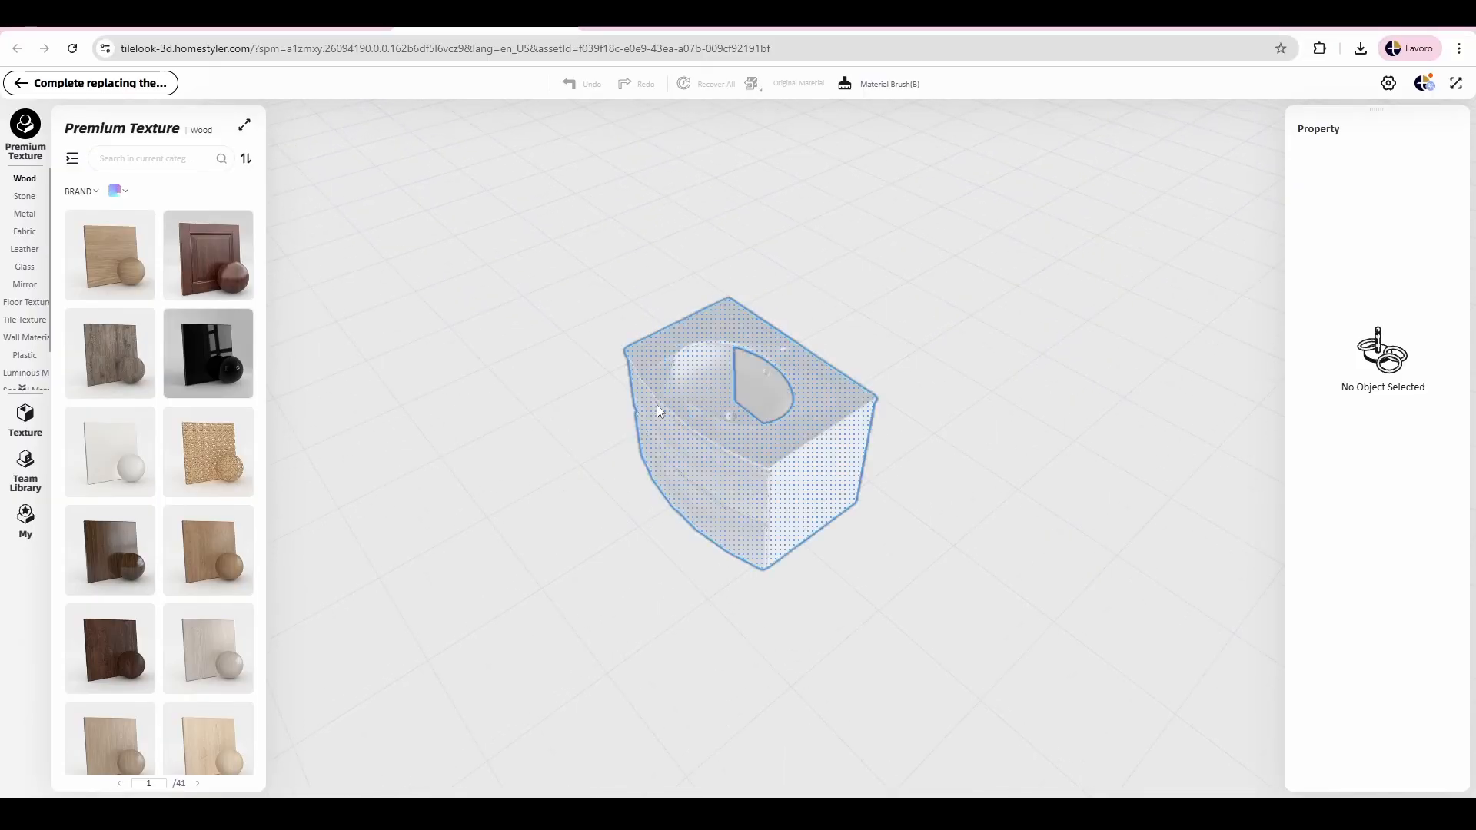
drag(638, 548, 721, 430)
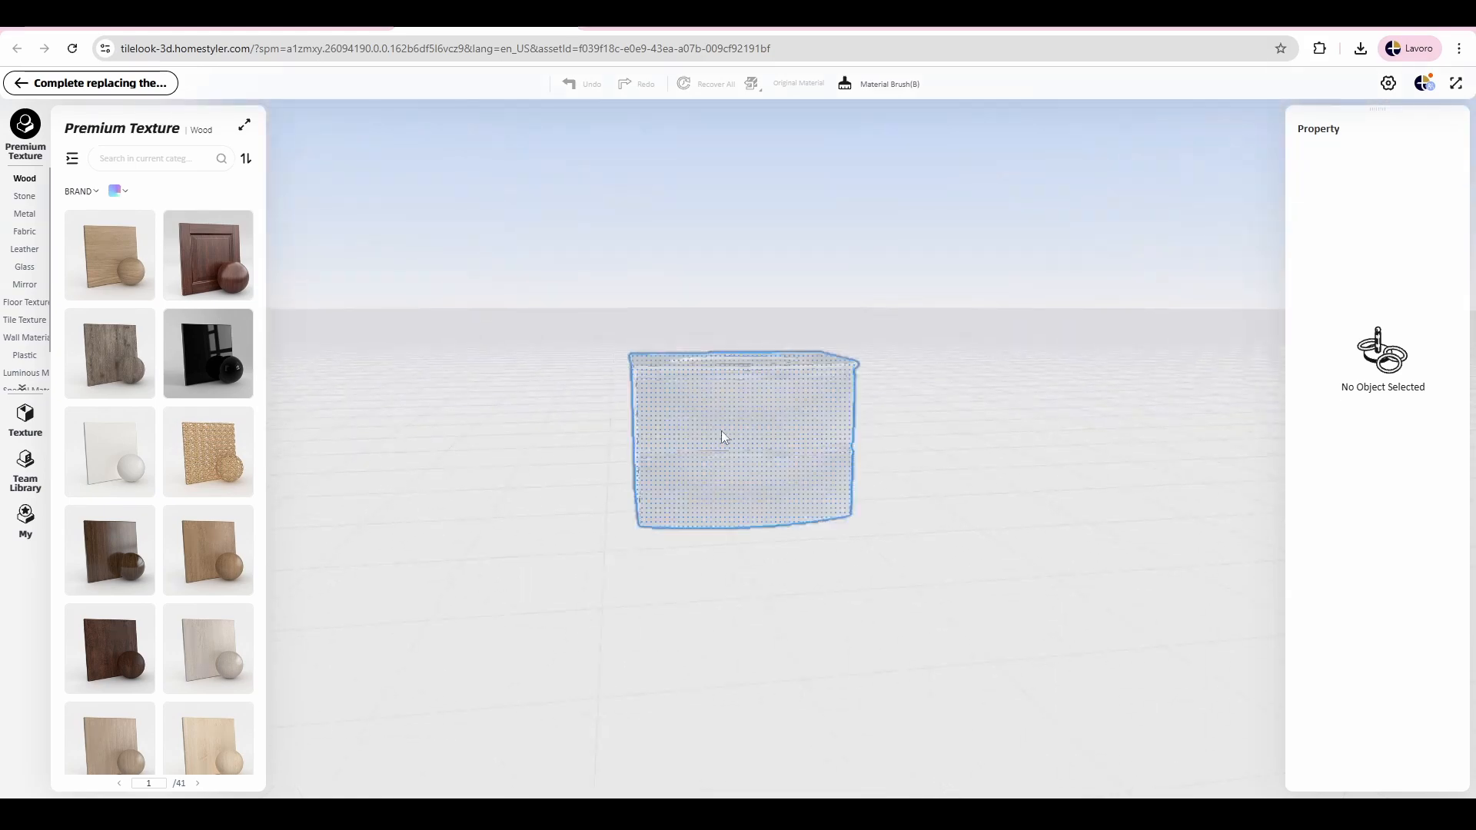
click(721, 430)
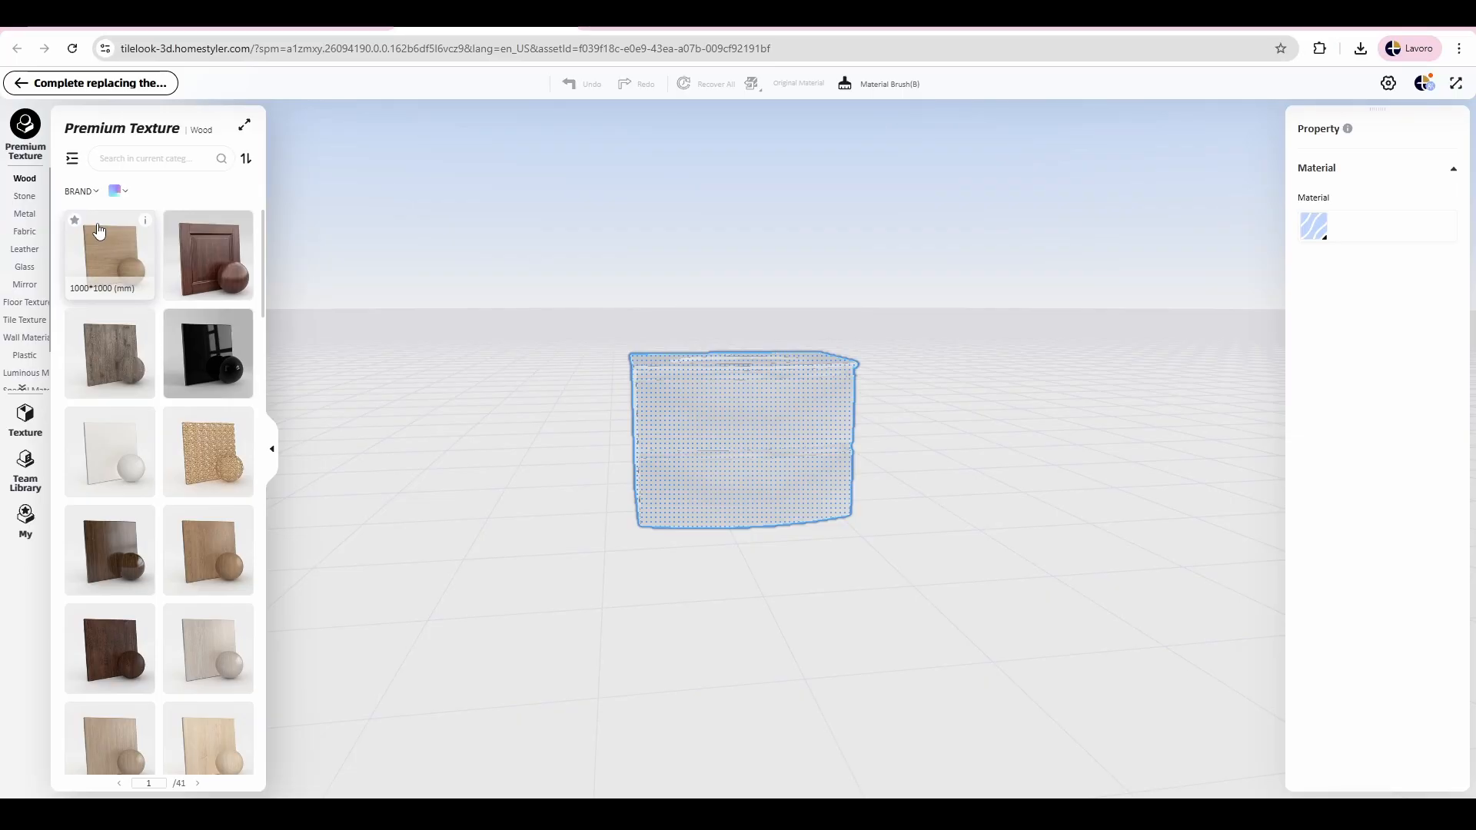
drag(97, 229, 750, 461)
drag(977, 470, 965, 566)
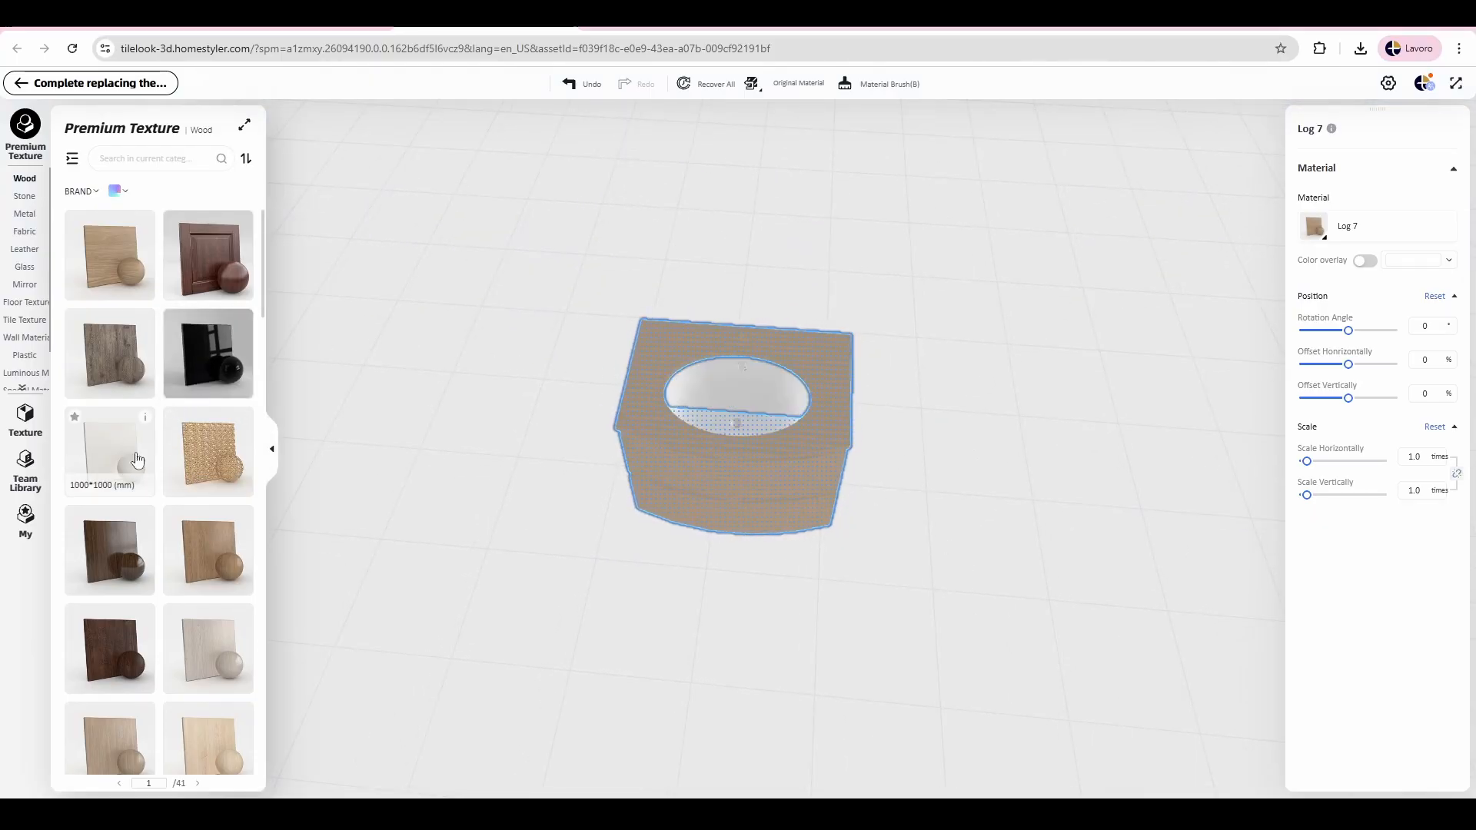
Step: Apply the white solid color paint to the washbasin bowl and complete the material replacement
mouse_move(96, 466)
mouse_down()
mouse_move(842, 400)
mouse_move(732, 376)
mouse_up()
drag(919, 399, 1031, 264)
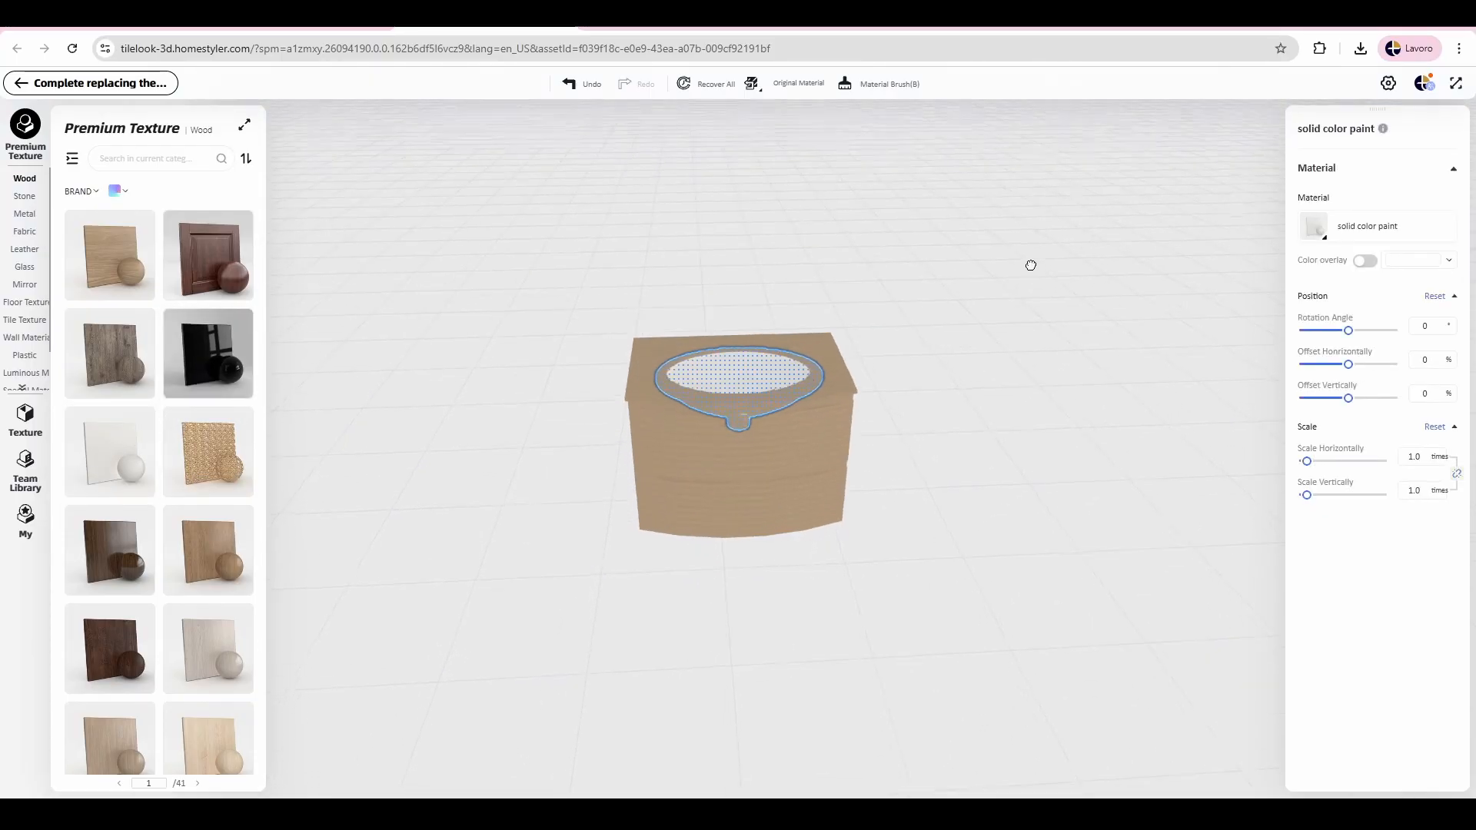
click(52, 82)
Step: Examine the re-textured washbasin, the round rug and the bidet corner in the roam and plan views
drag(452, 633, 476, 596)
drag(746, 640, 657, 654)
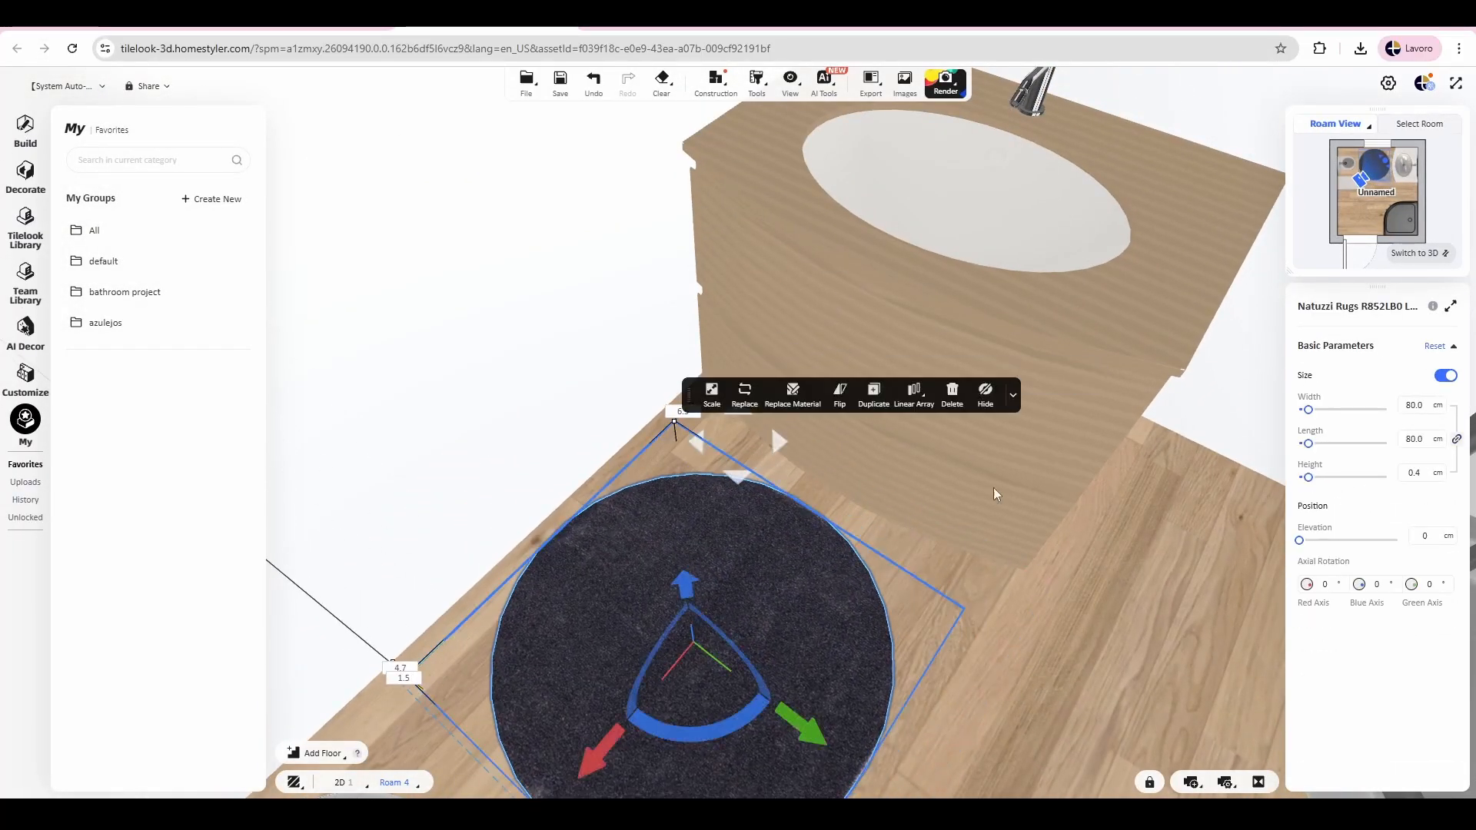
click(1421, 255)
drag(1080, 491, 1054, 461)
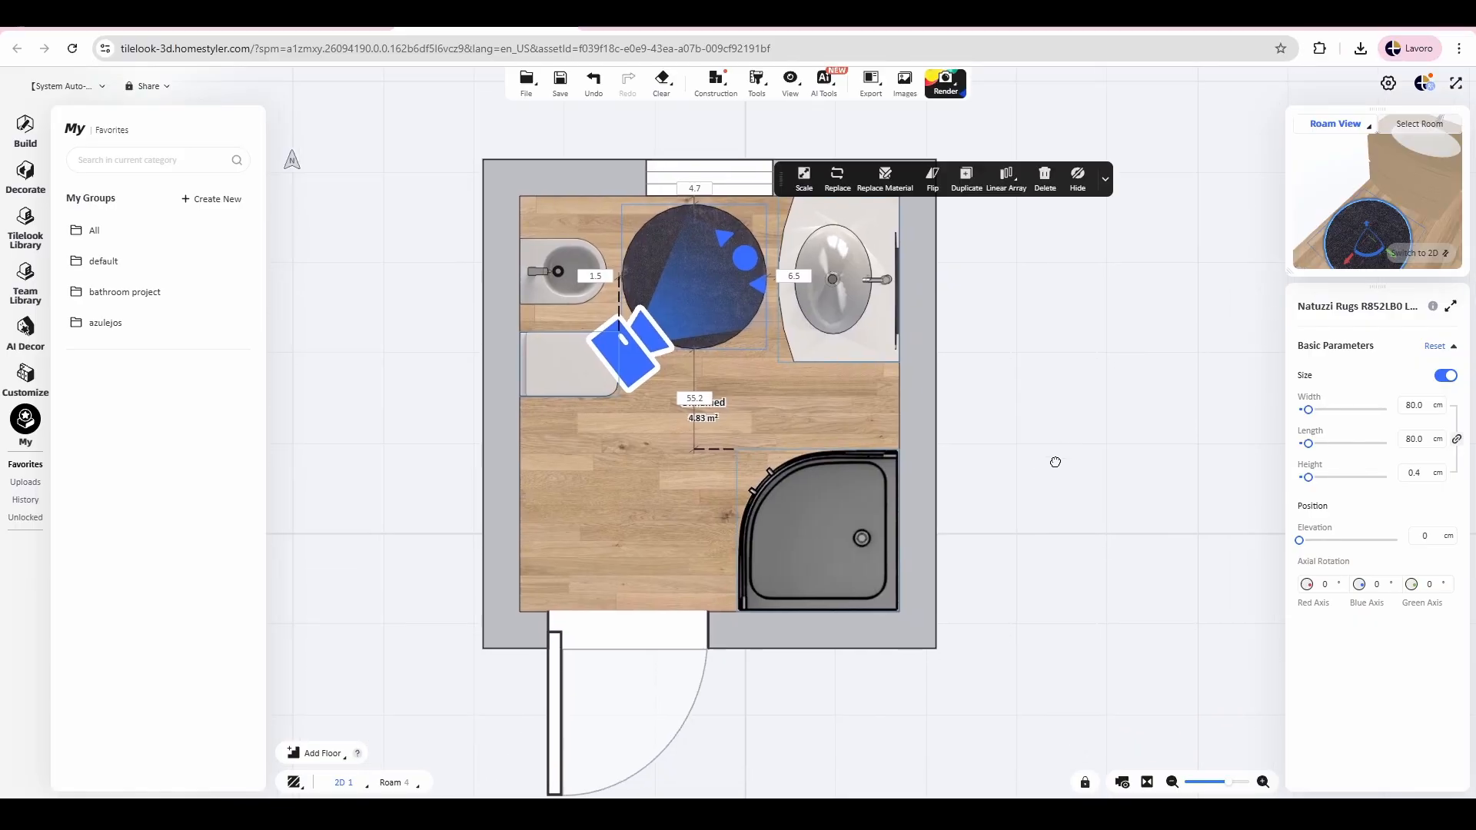
click(1421, 255)
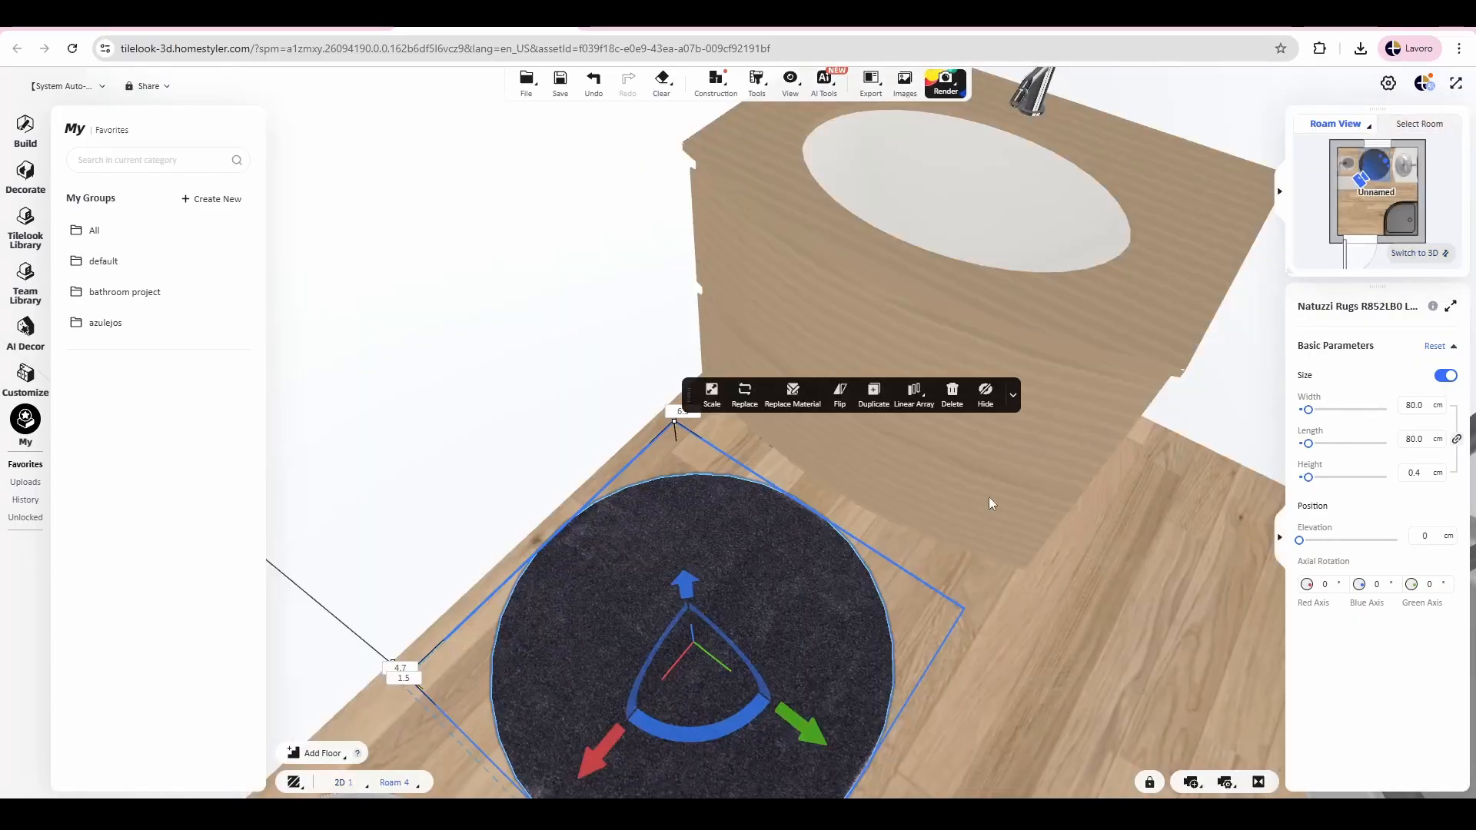
drag(1076, 563, 1186, 690)
drag(477, 419, 606, 402)
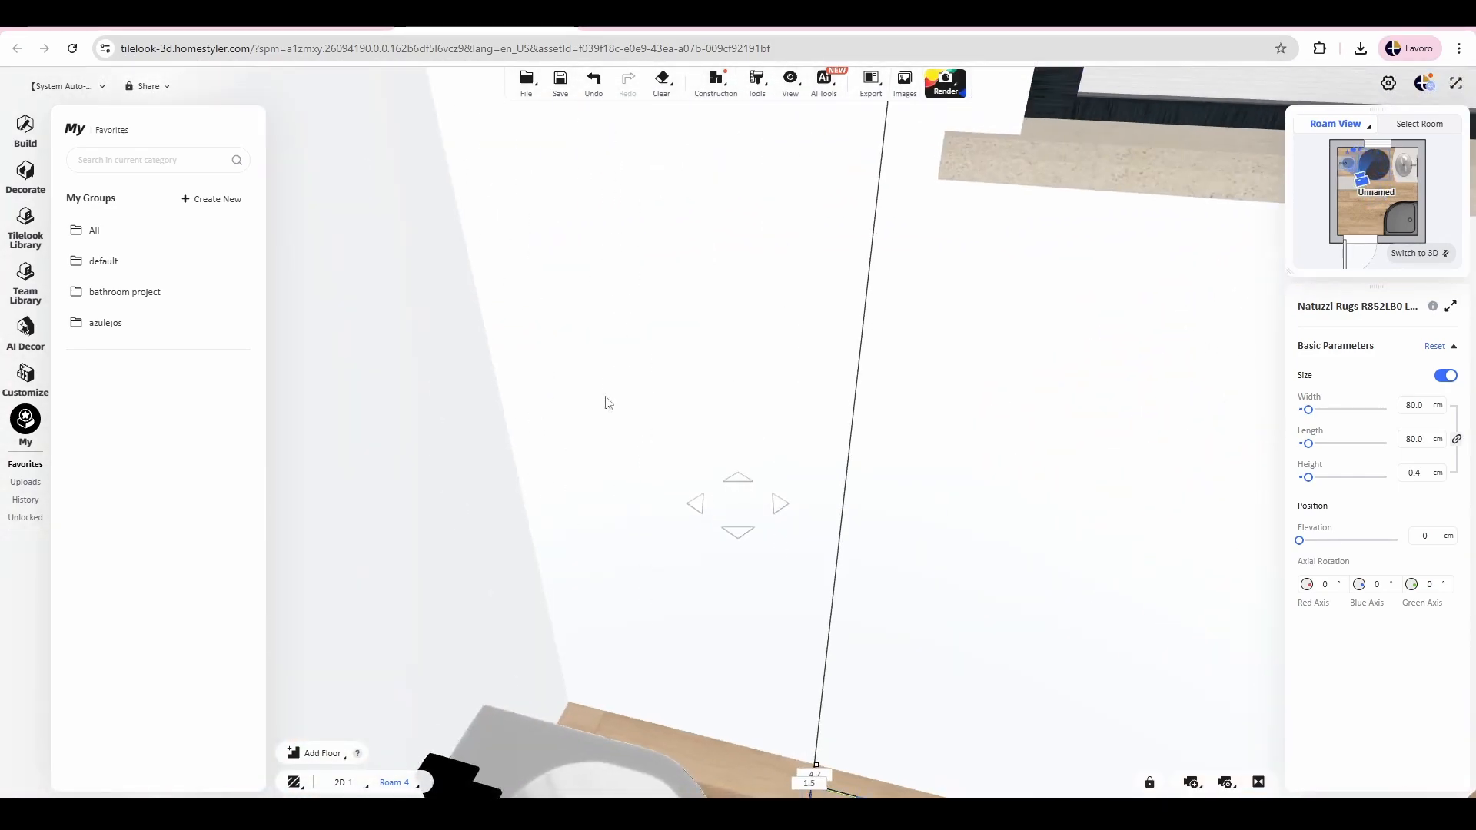
Step: Reopen the bathroom project group of favorites and browse its saved models
click(44, 483)
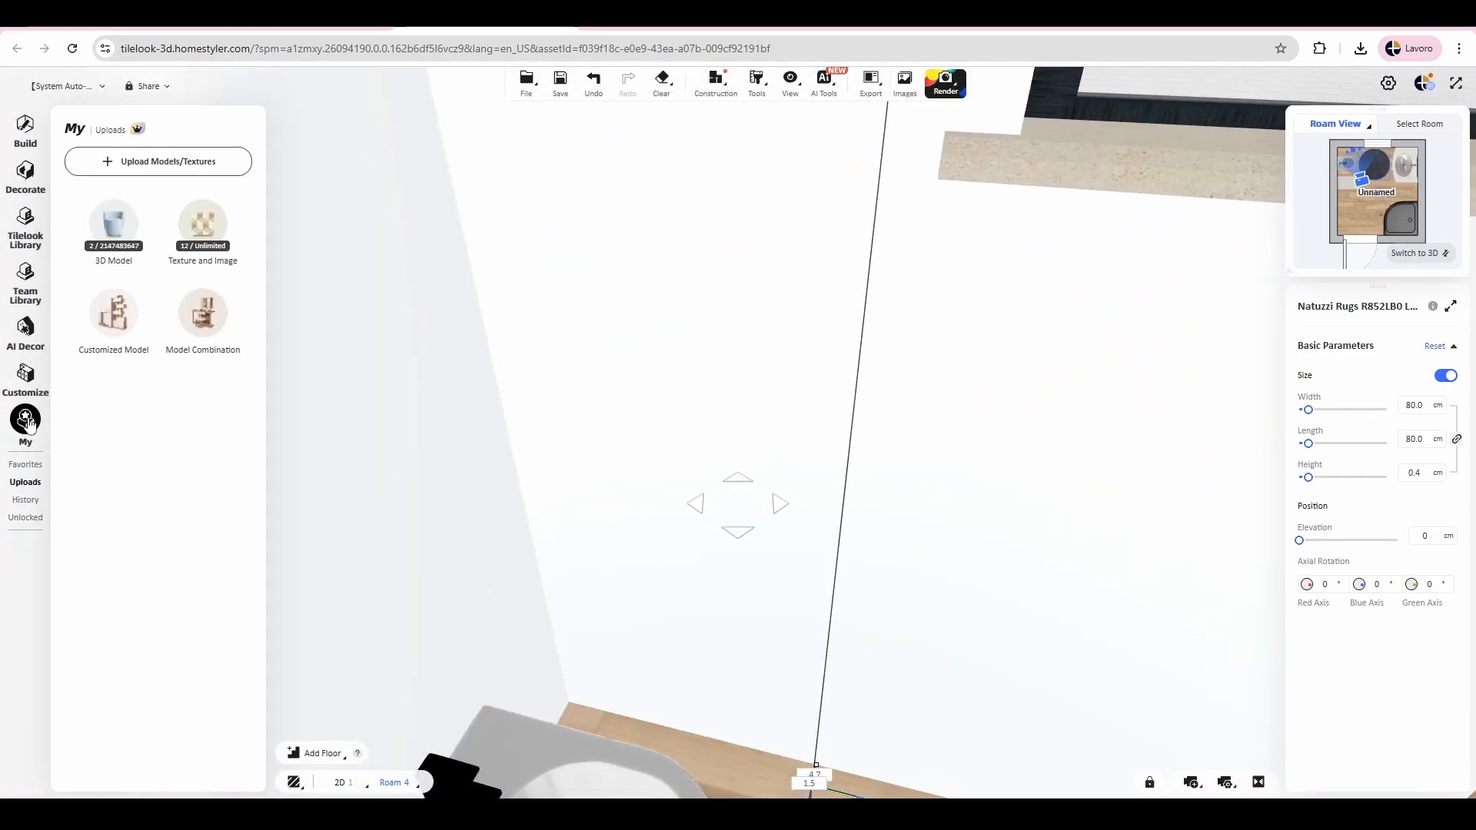
click(25, 466)
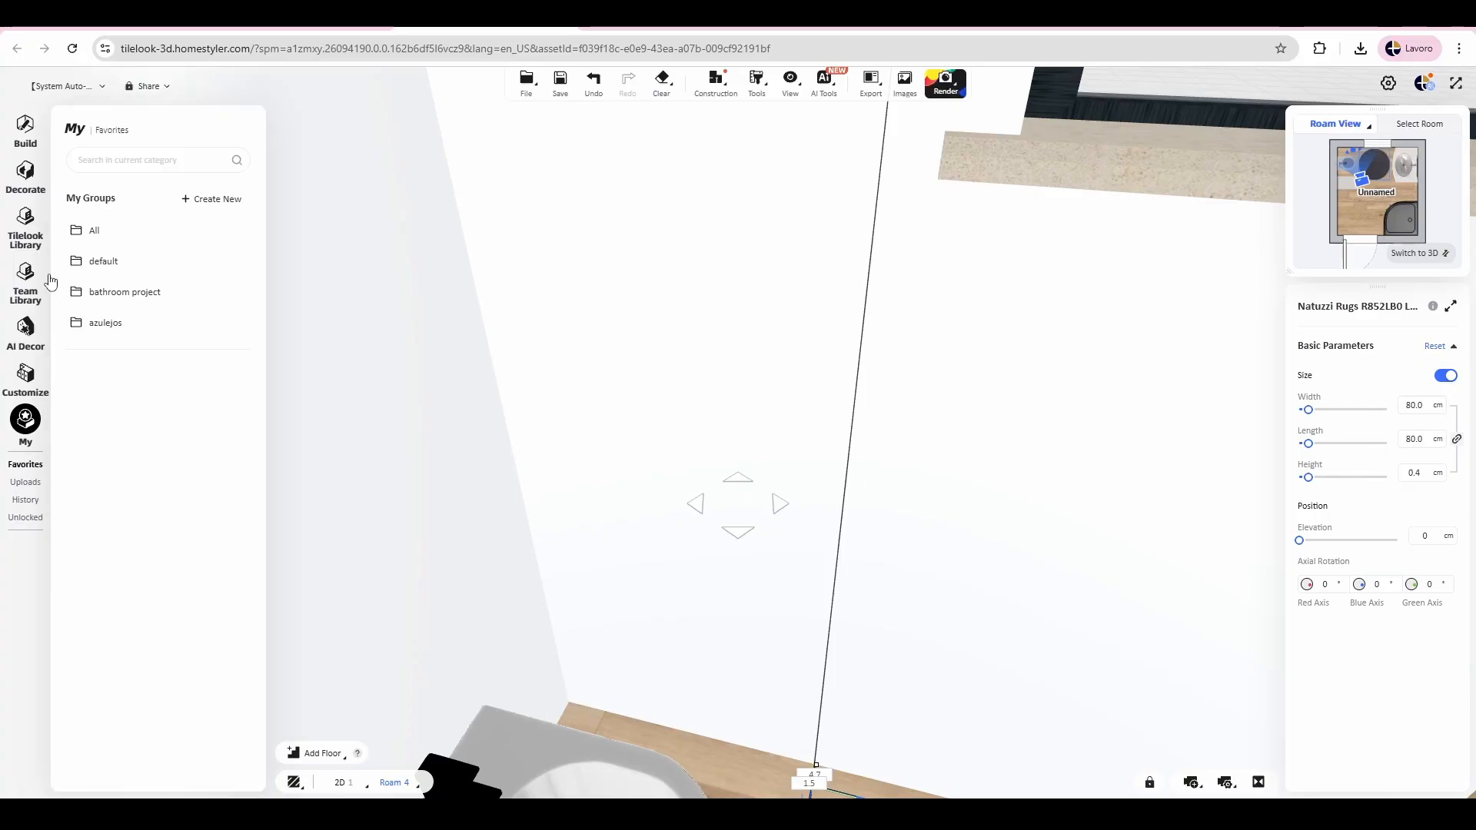
click(123, 292)
scroll(226, 361, down, 3)
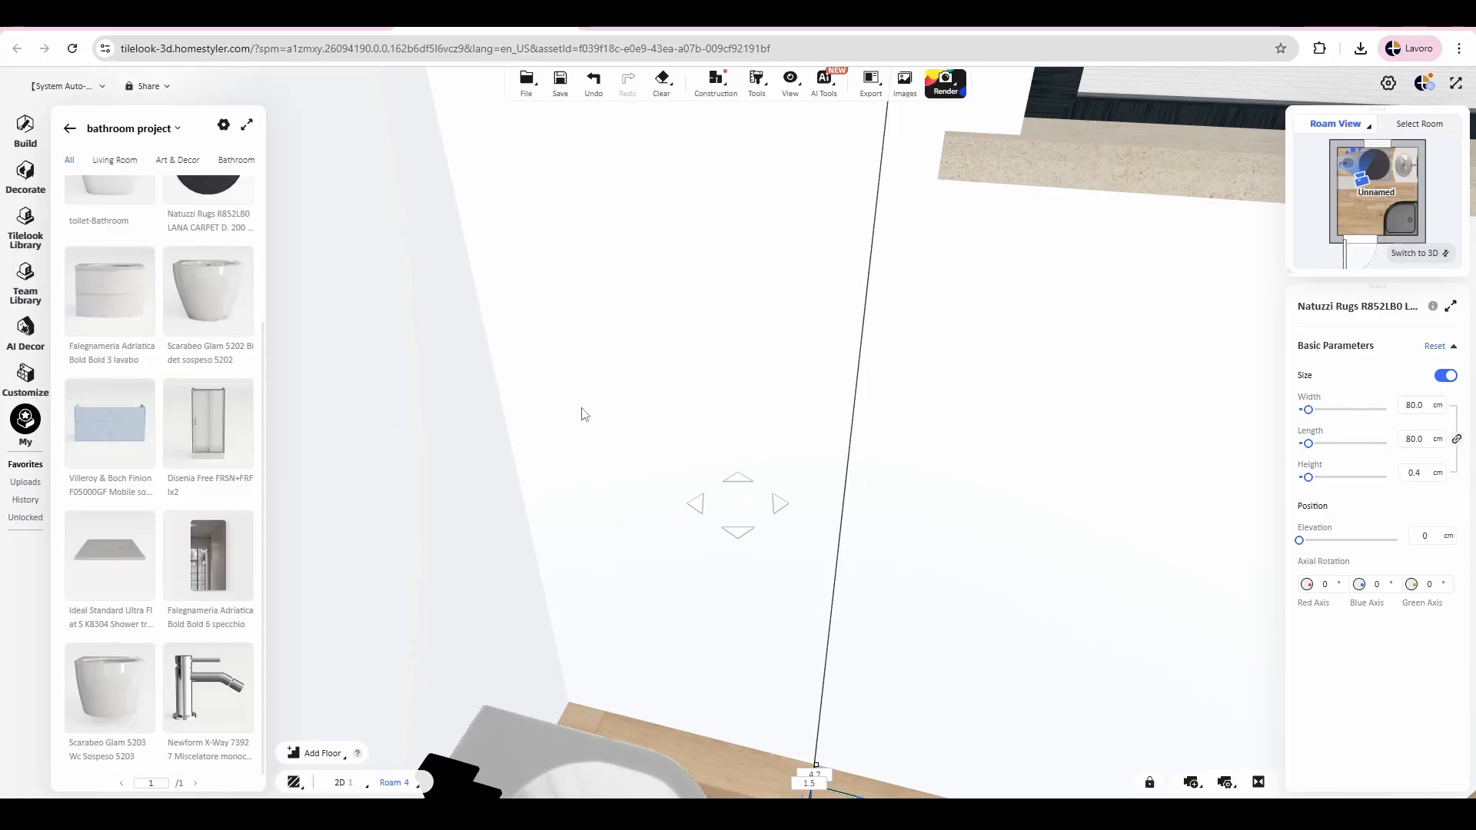
Step: Select the bathroom floor from near the doorway and open it in the tile layout editor
scroll(856, 320, down, 5)
scroll(836, 310, down, 4)
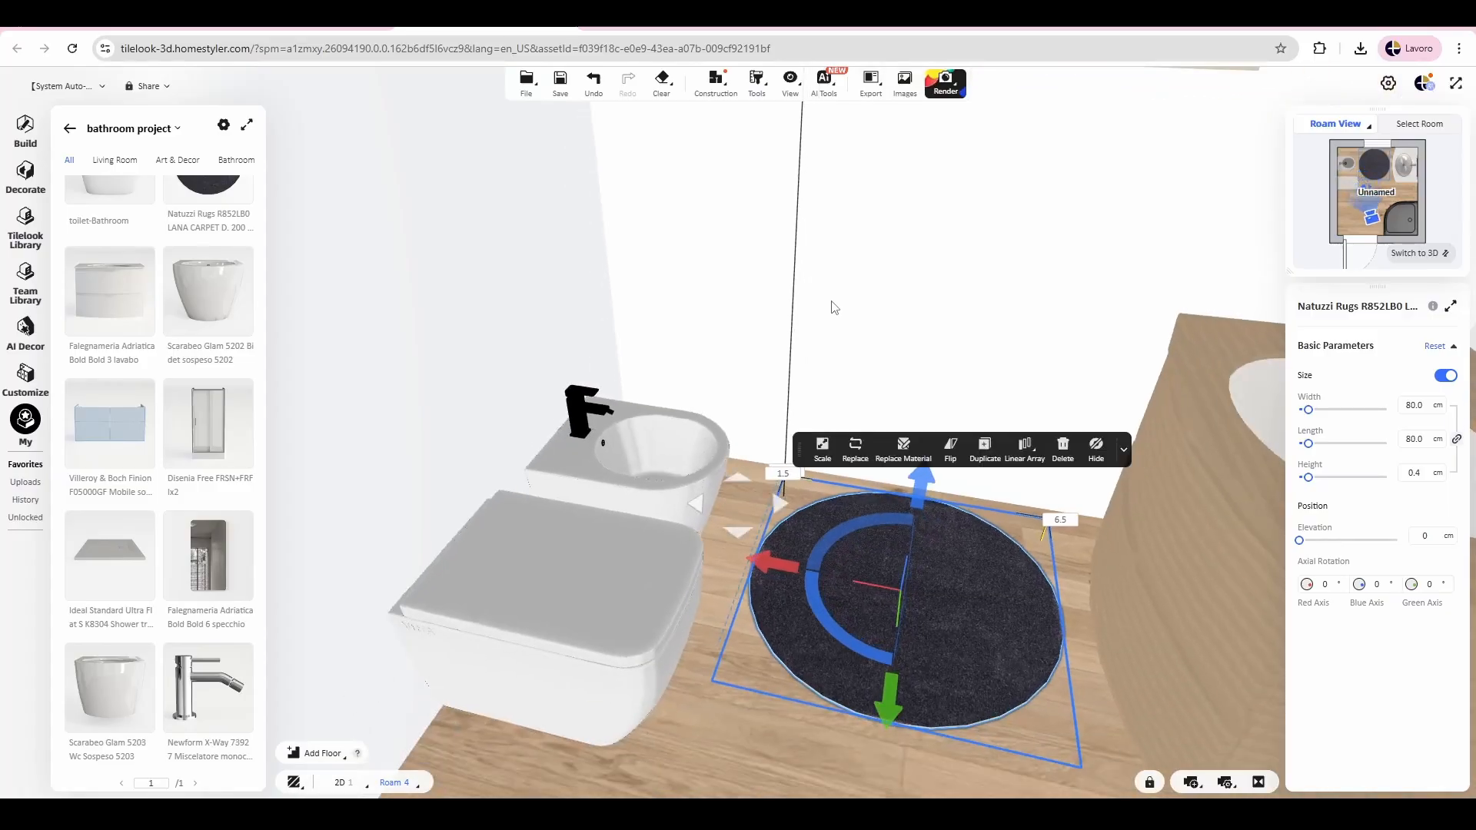
drag(652, 685, 680, 533)
key(s)
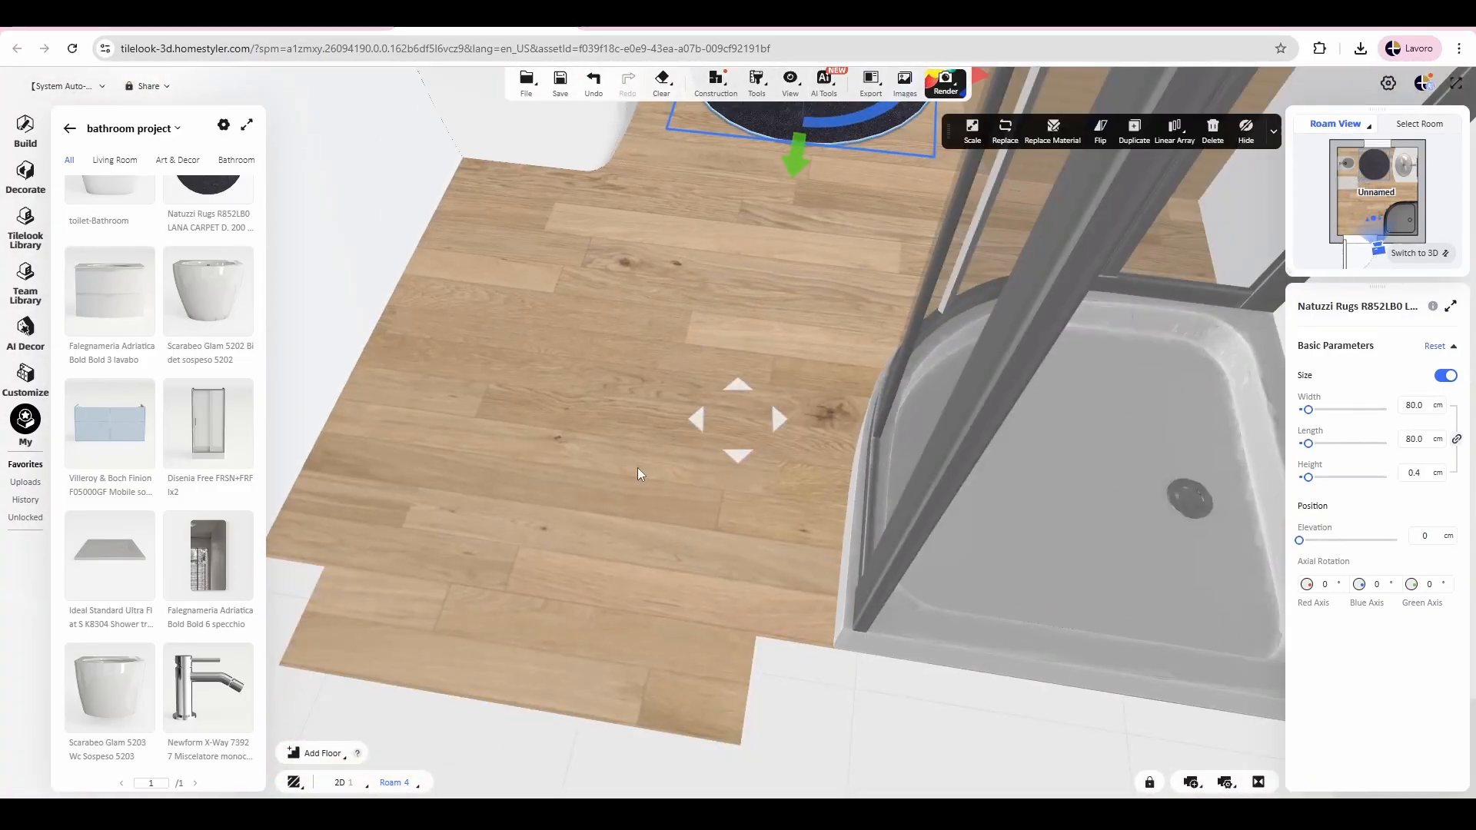
key(a)
click(1396, 254)
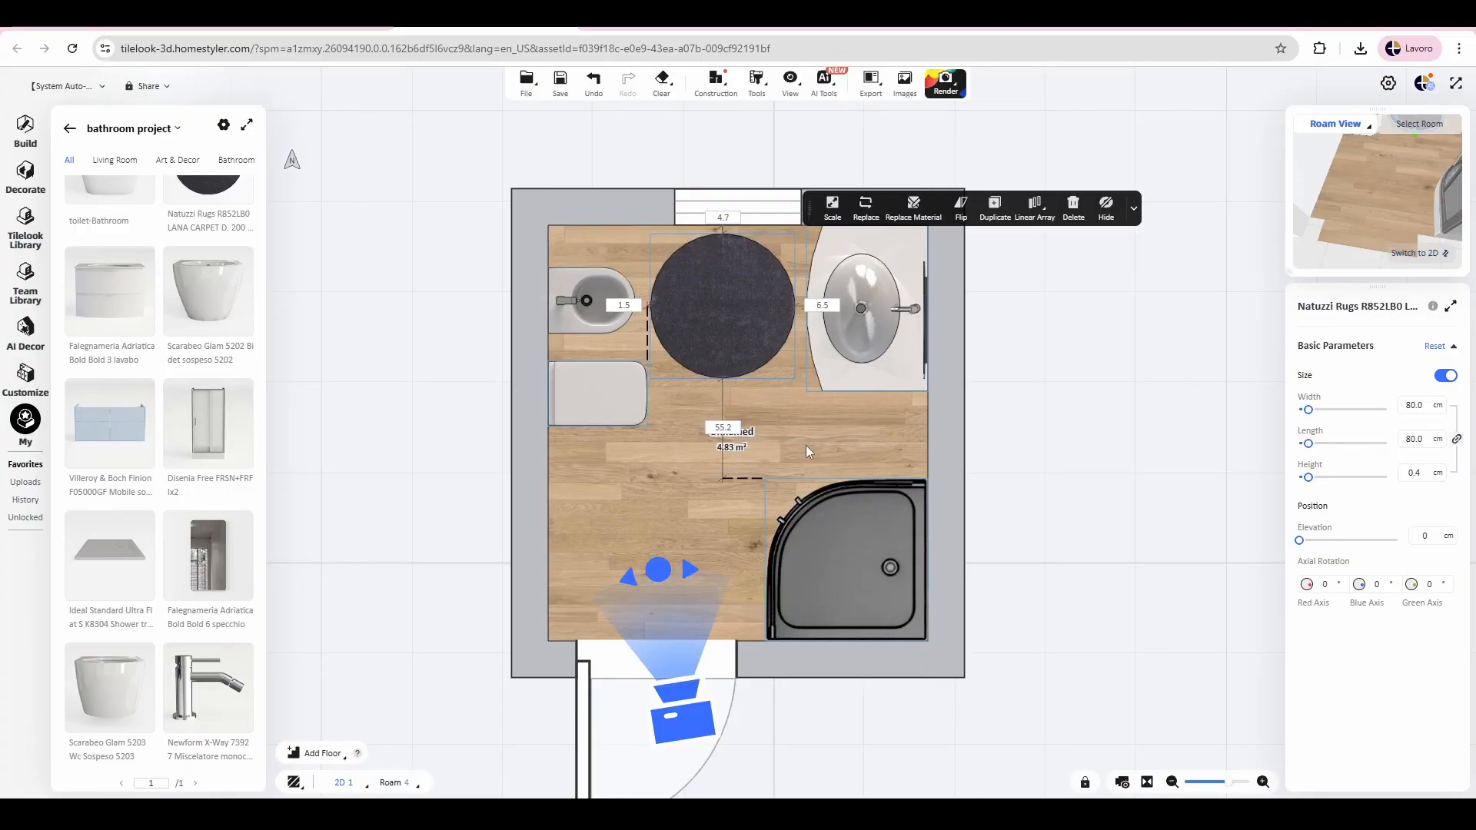
click(1415, 253)
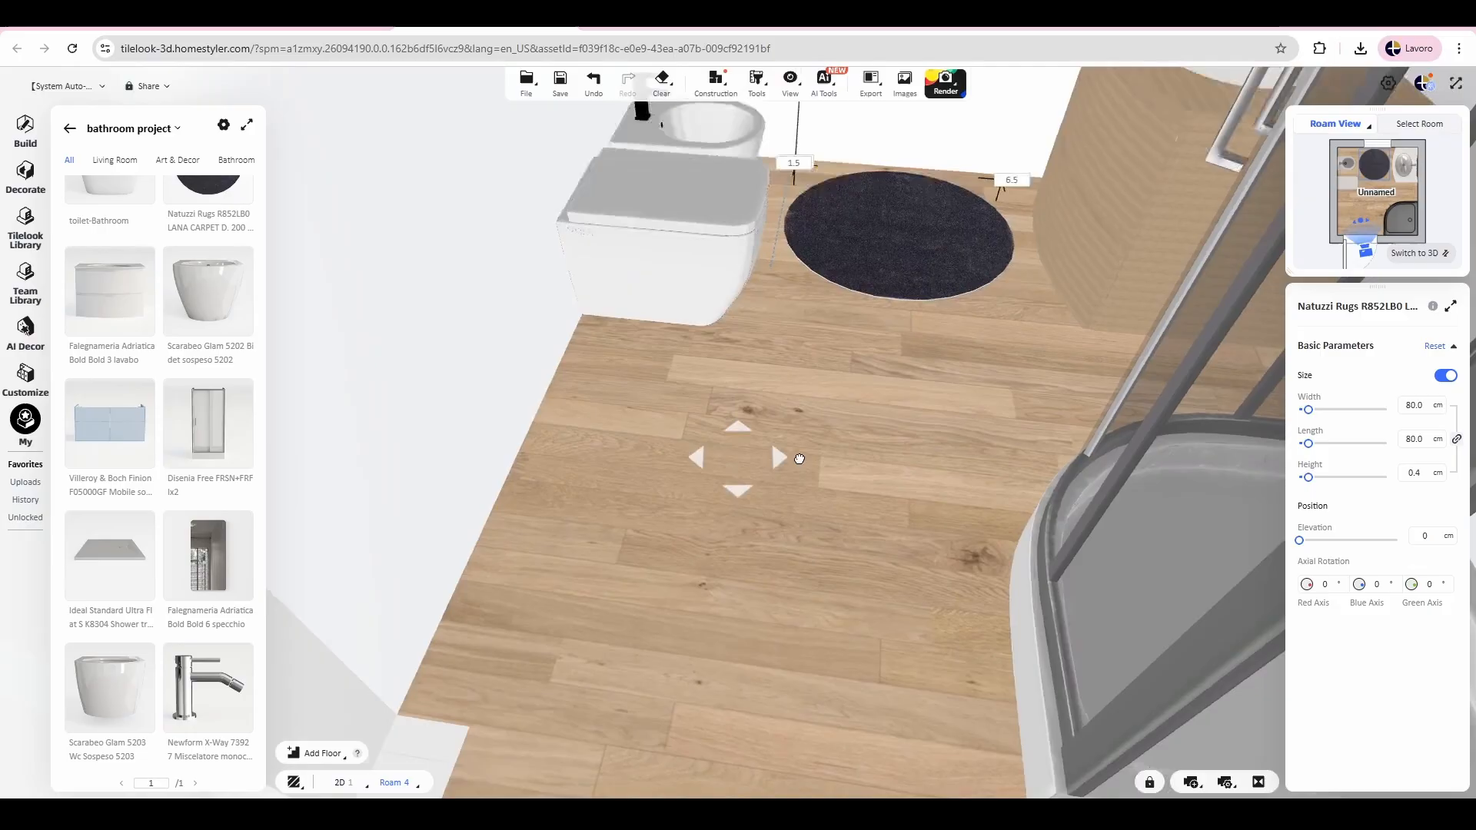
mouse_move(800, 459)
mouse_down()
mouse_move(777, 525)
mouse_move(740, 432)
mouse_move(738, 485)
mouse_move(791, 453)
mouse_move(770, 457)
mouse_up()
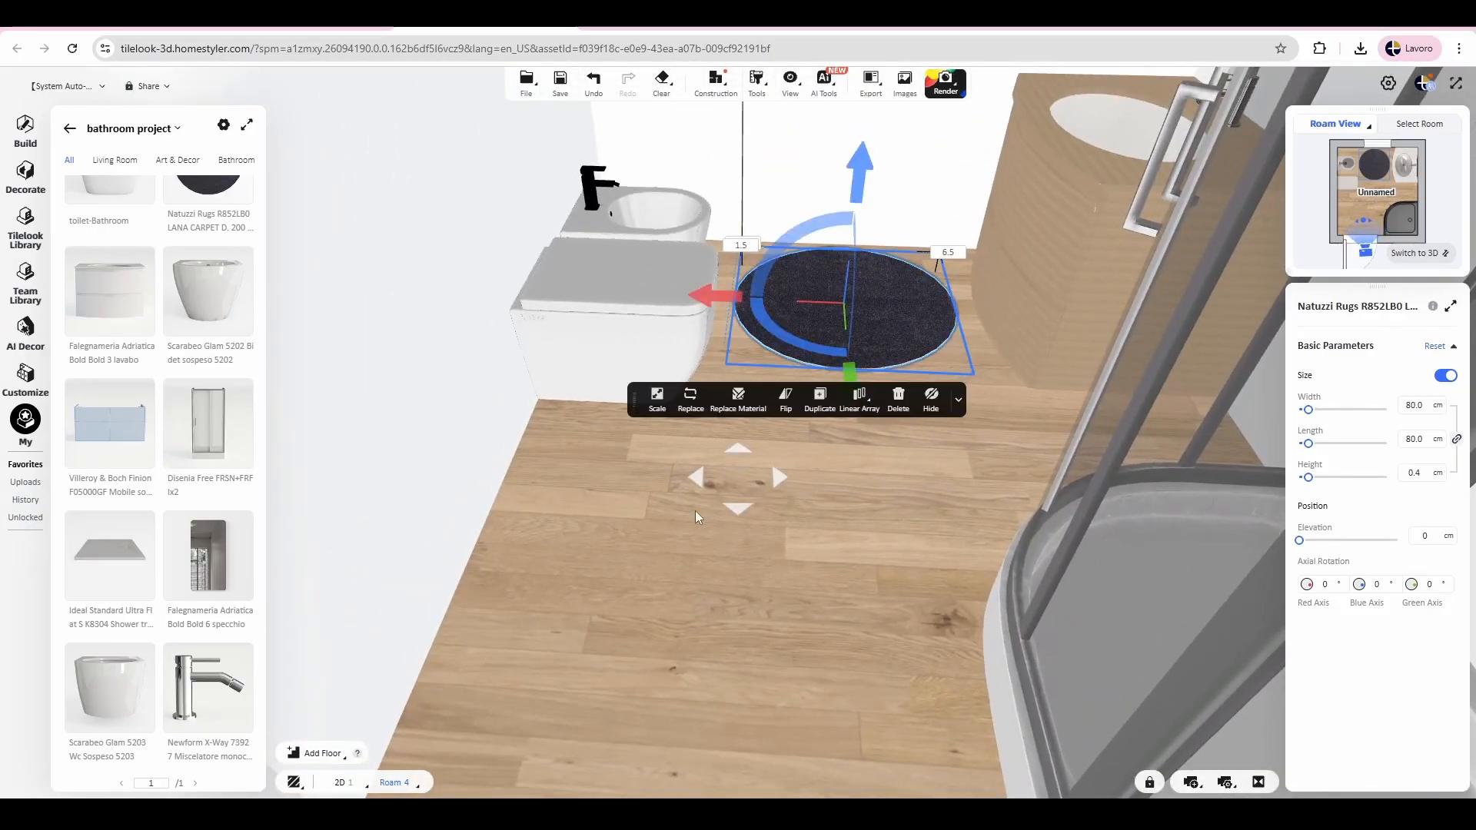
click(770, 456)
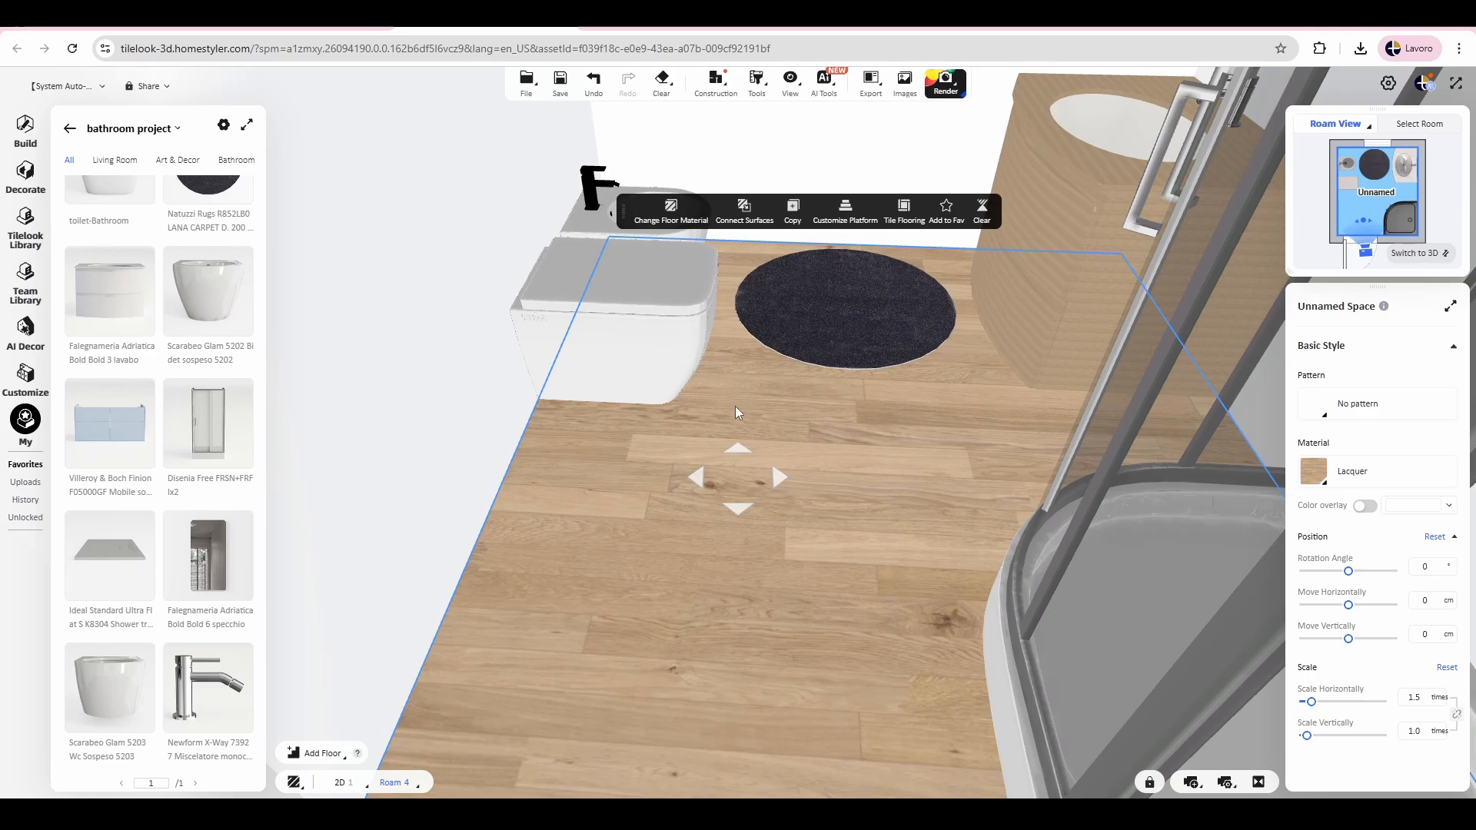
click(904, 210)
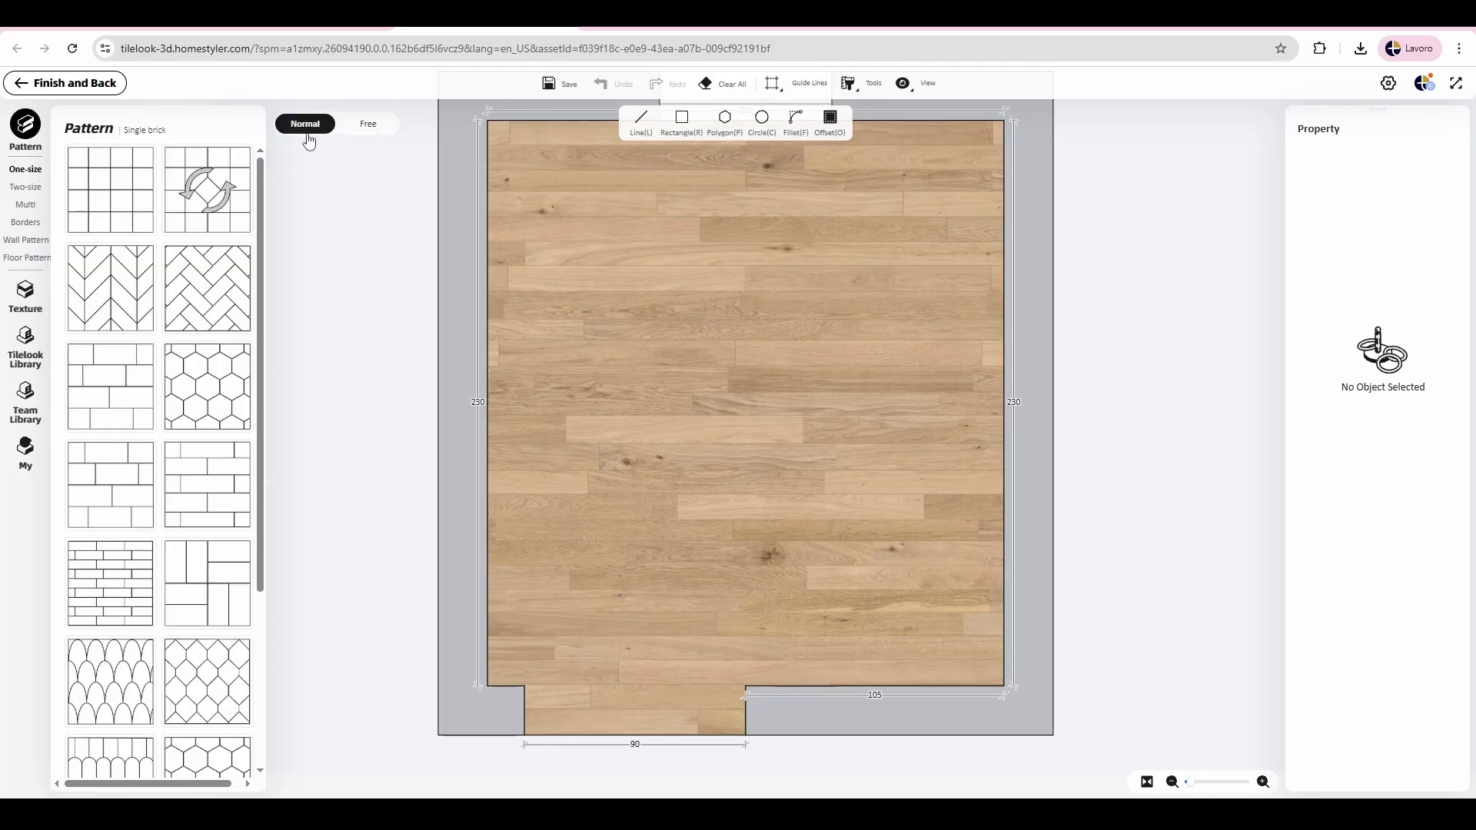
Step: Try to filter the Tilelook Library's 3D models by the brand Marazzi
click(31, 399)
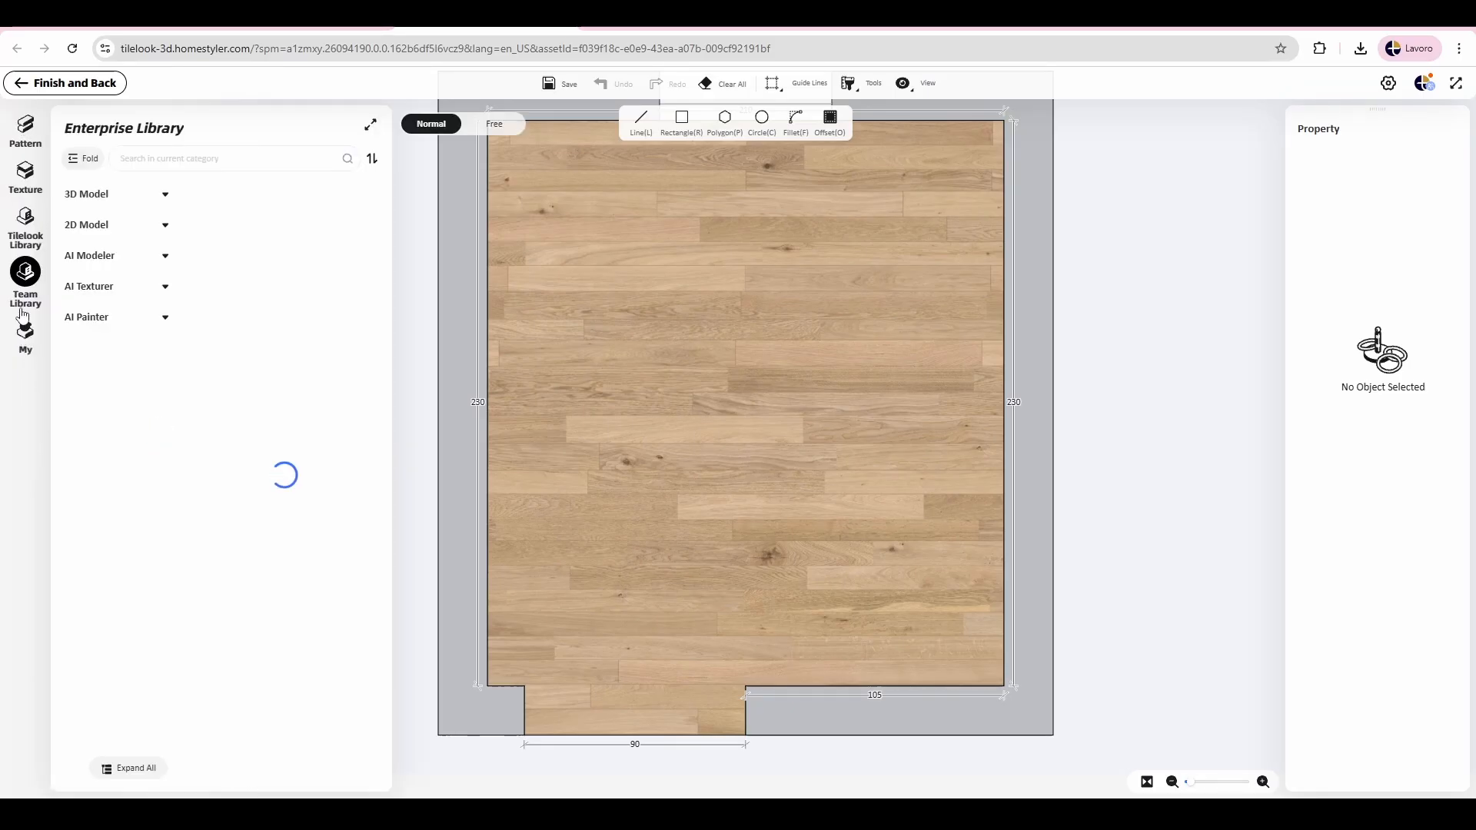
click(40, 233)
click(103, 225)
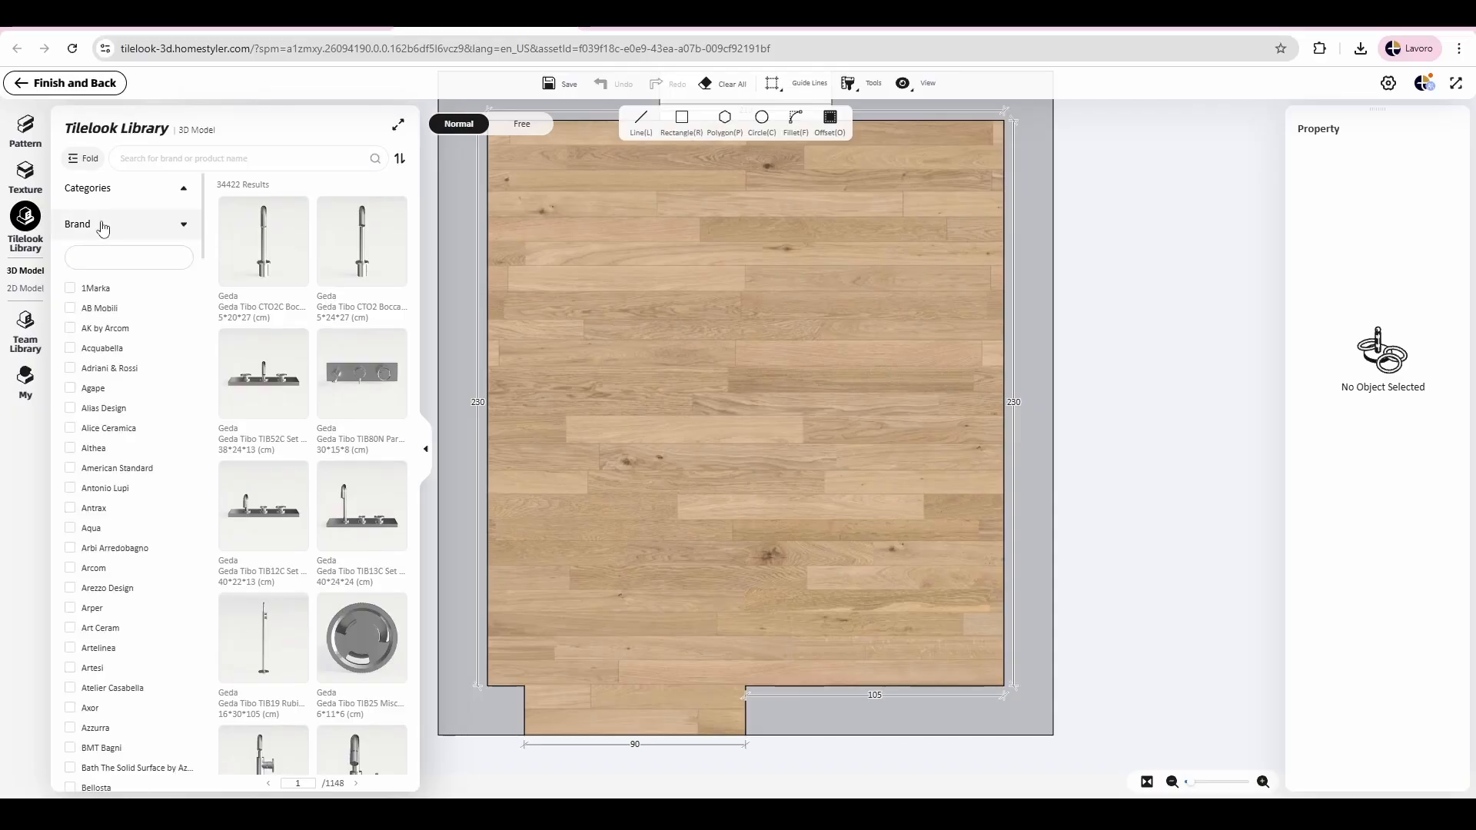
text(maraz)
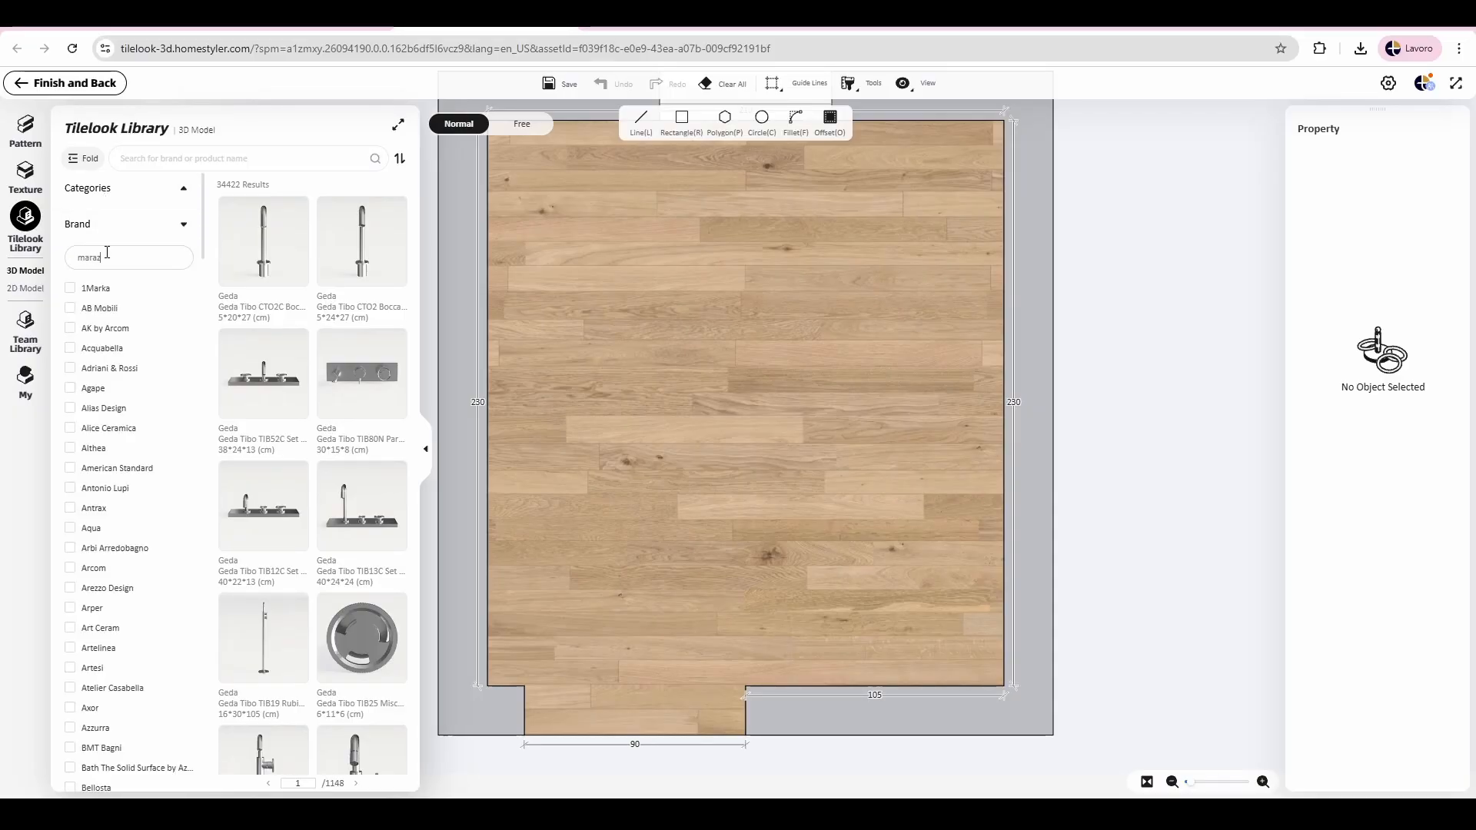
text(zi)
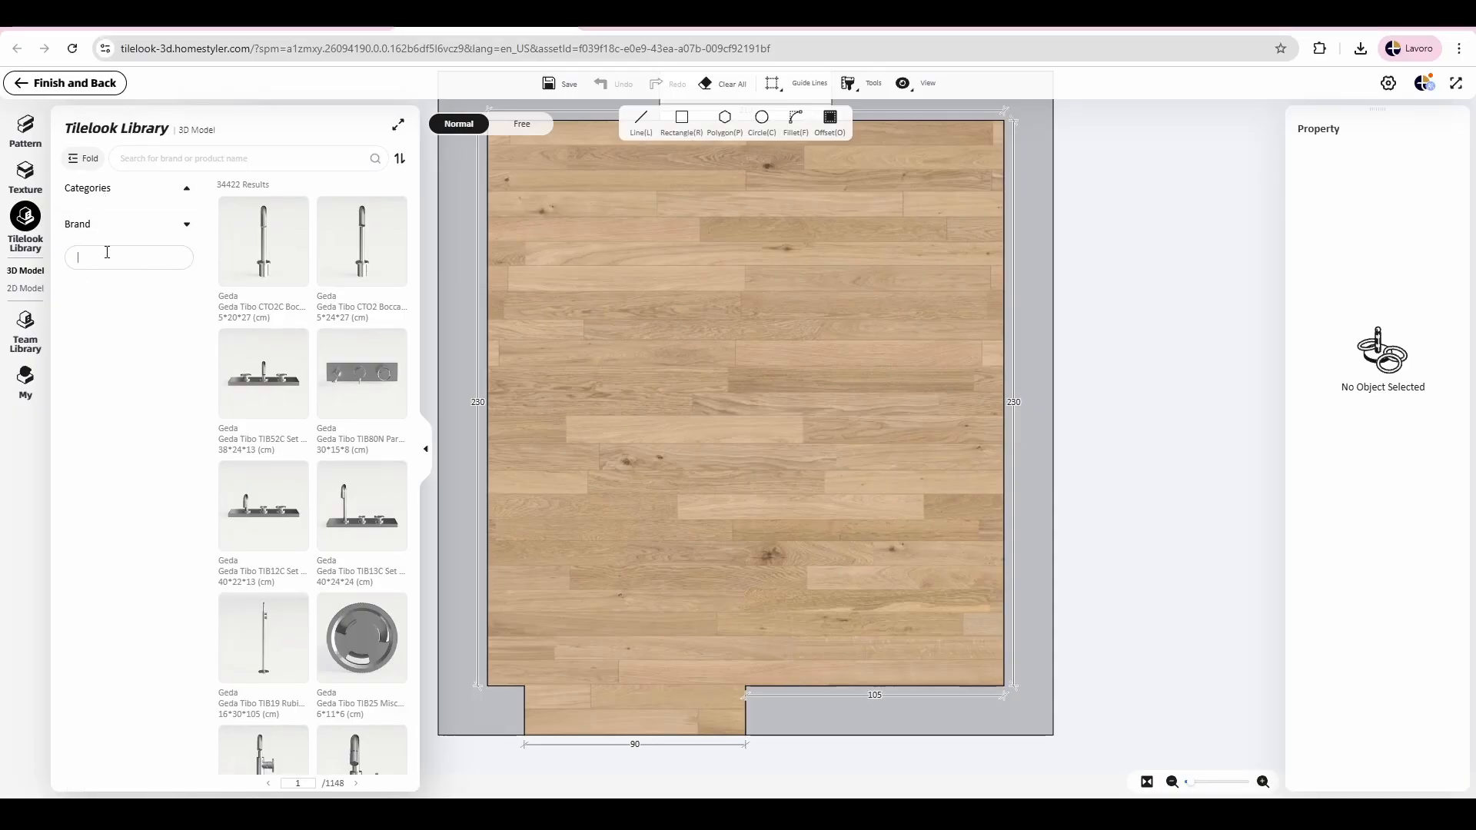
click(107, 224)
click(113, 192)
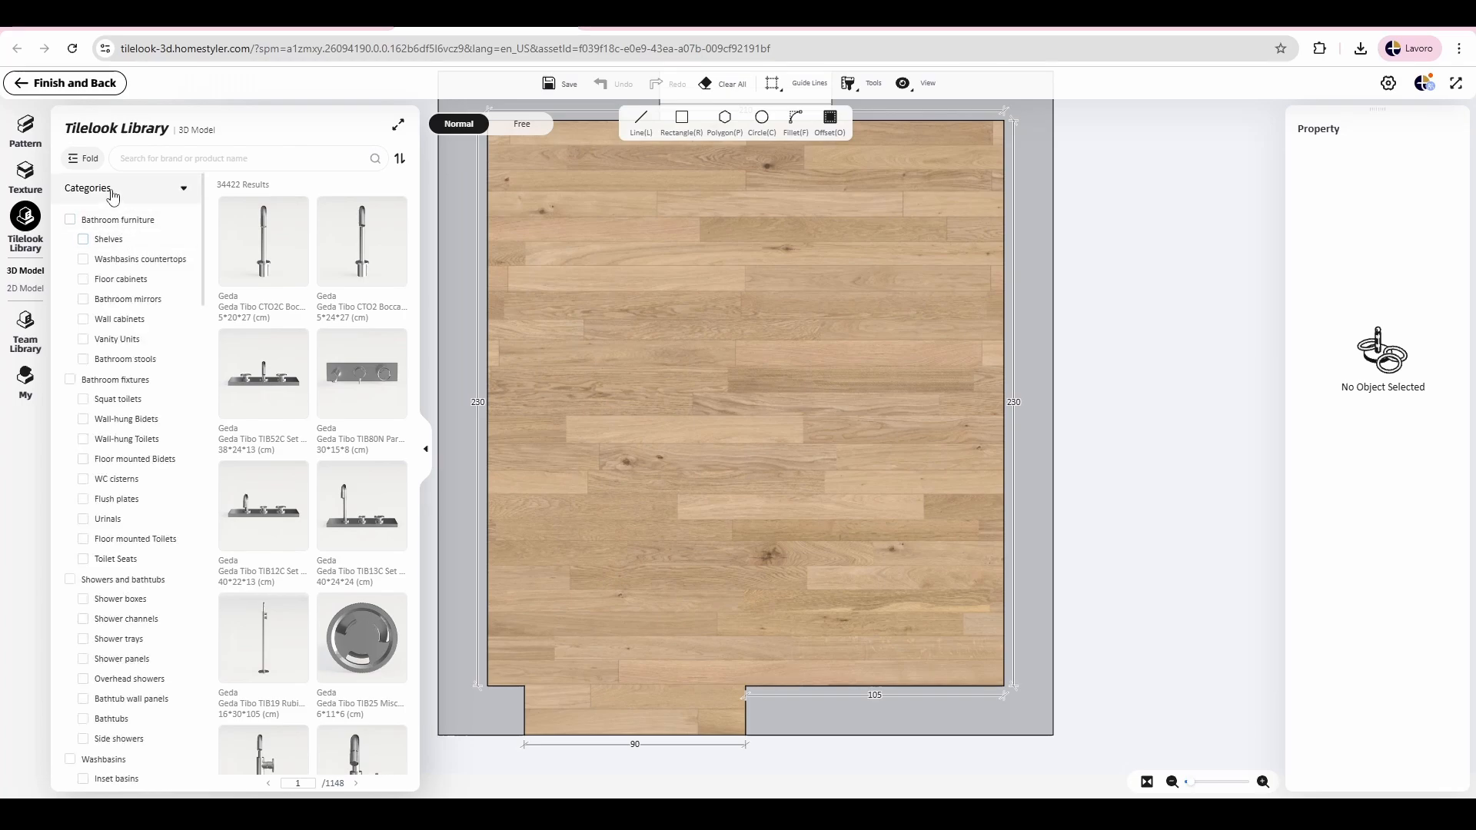
Step: Filter the Tilelook Library's 2D models to show only products from the brand Marazzi
click(31, 289)
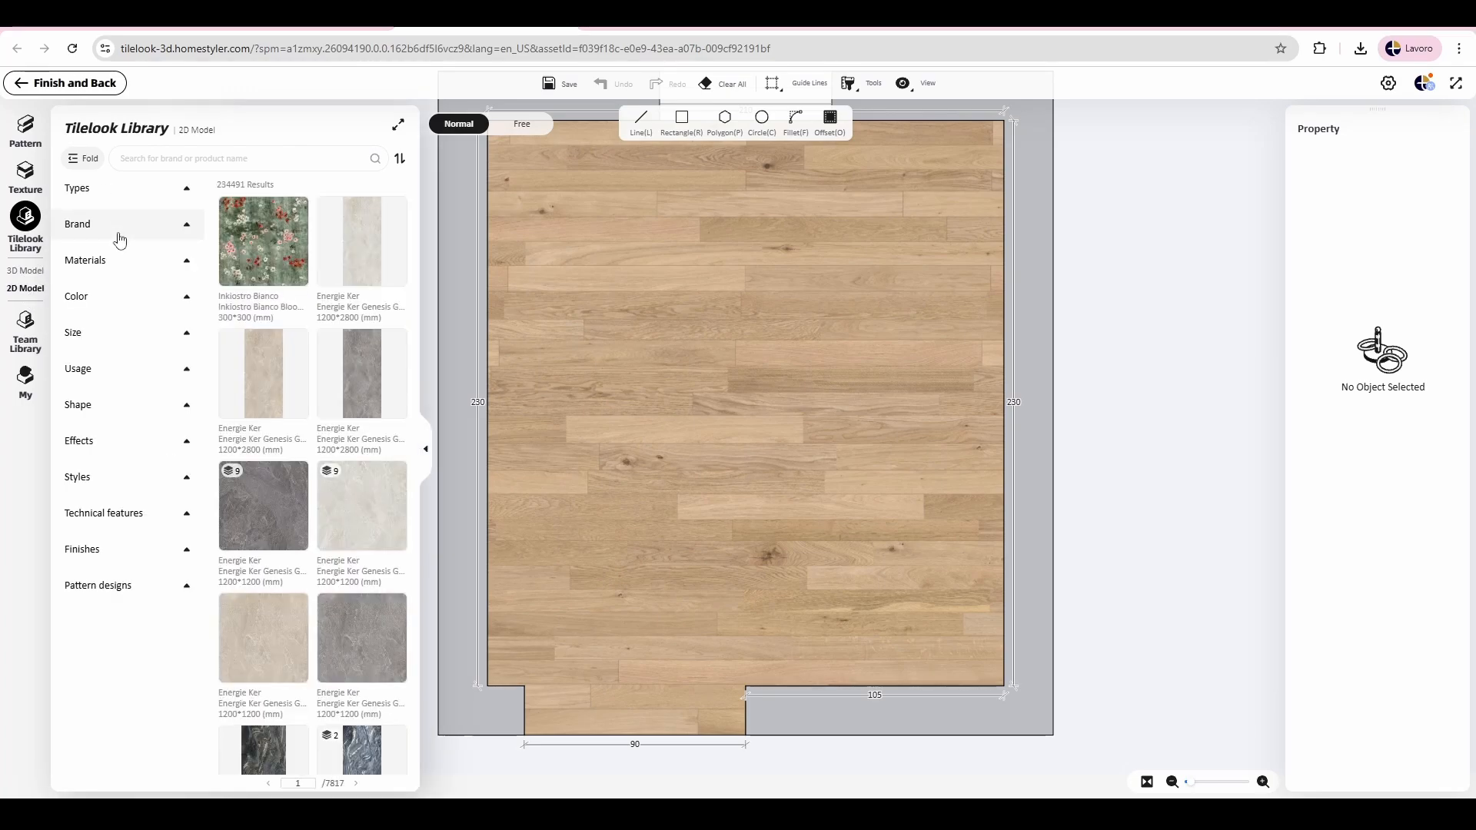
click(120, 231)
click(137, 262)
text(marazzi)
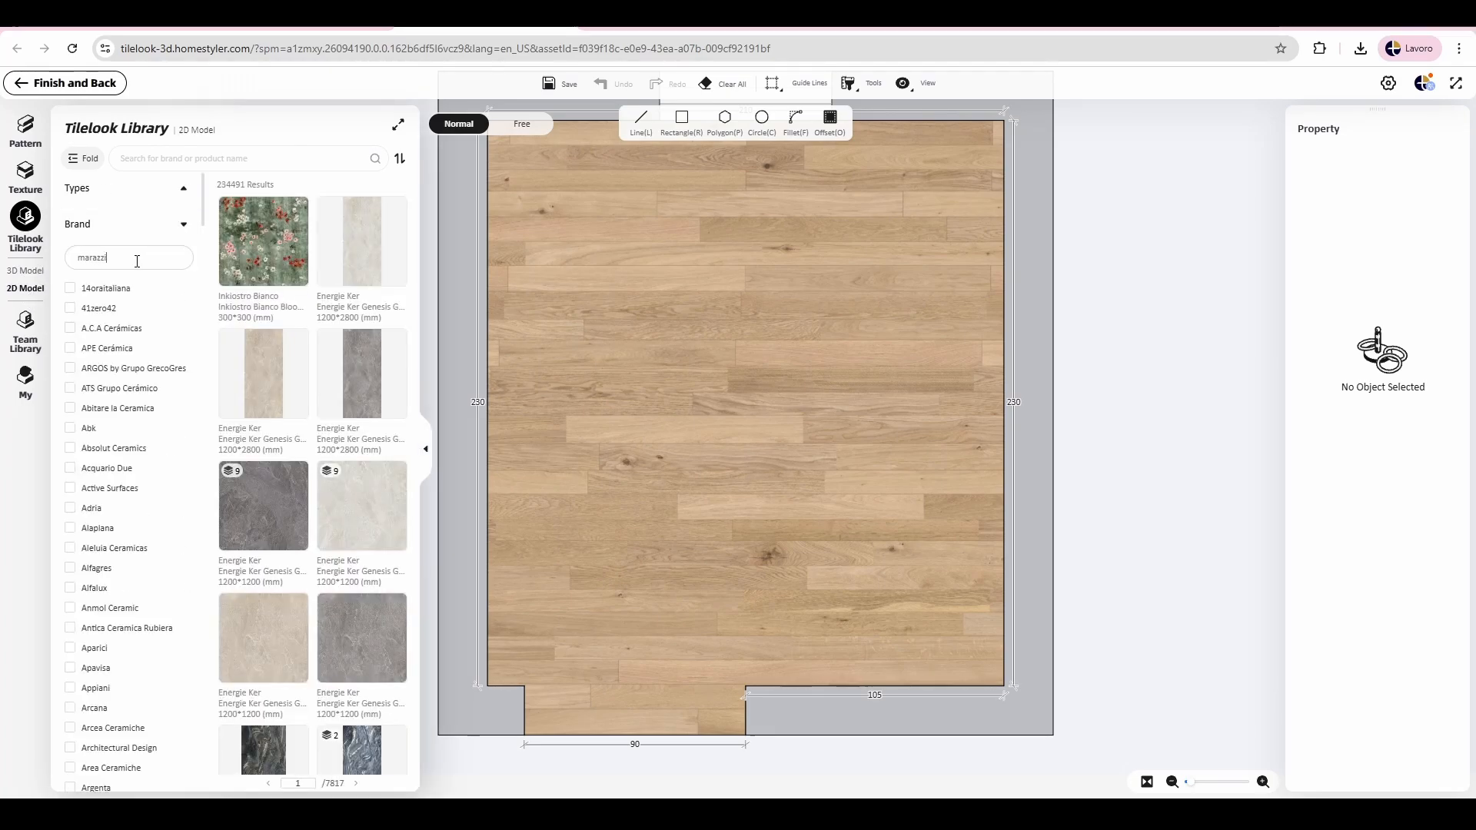
click(99, 289)
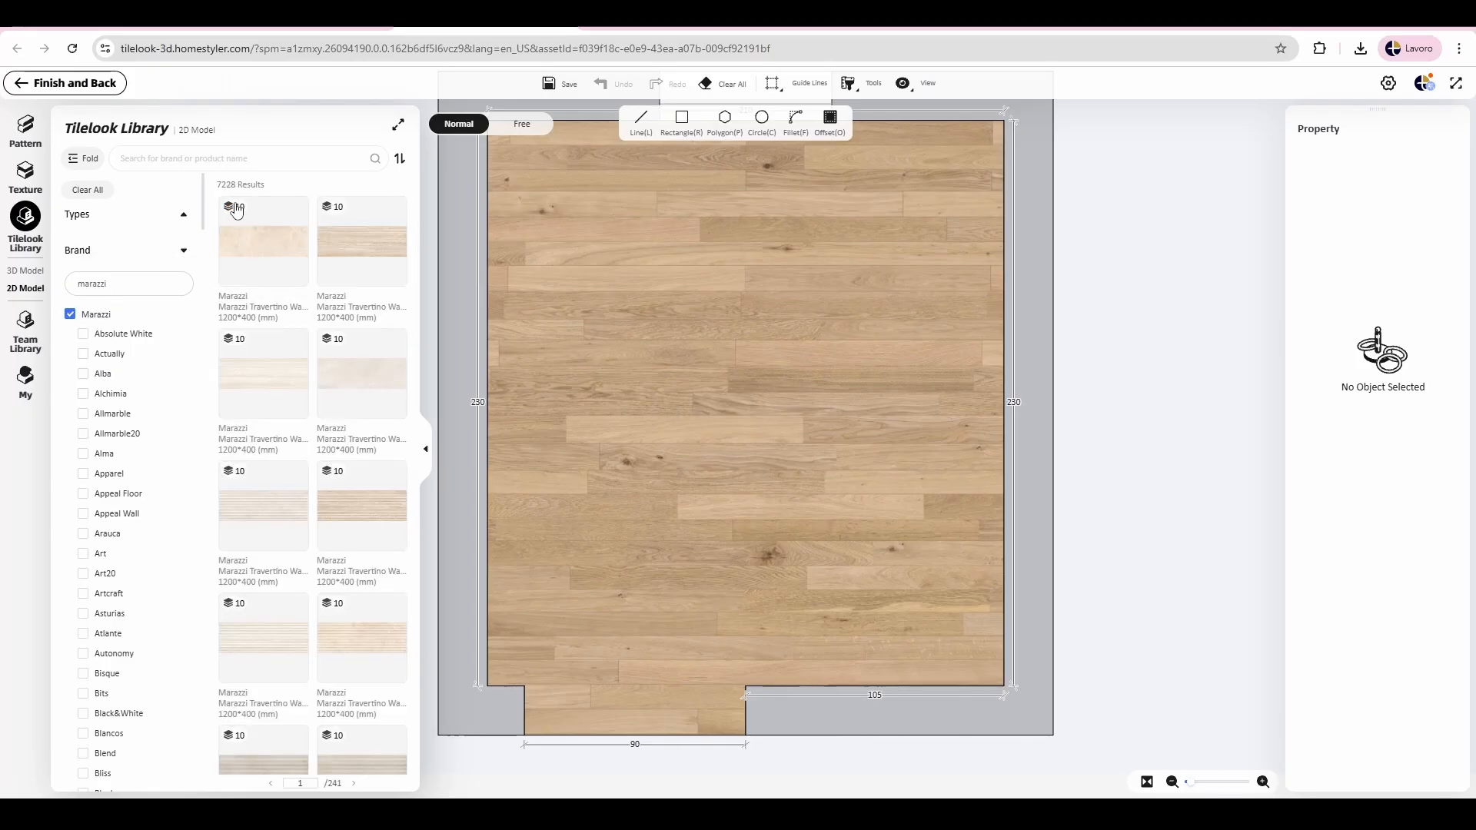
Step: Find the Marazzi room MP8K tile, 450 × 450 mm, and lay it over the entire bathroom floor
scroll(359, 385, down, 10)
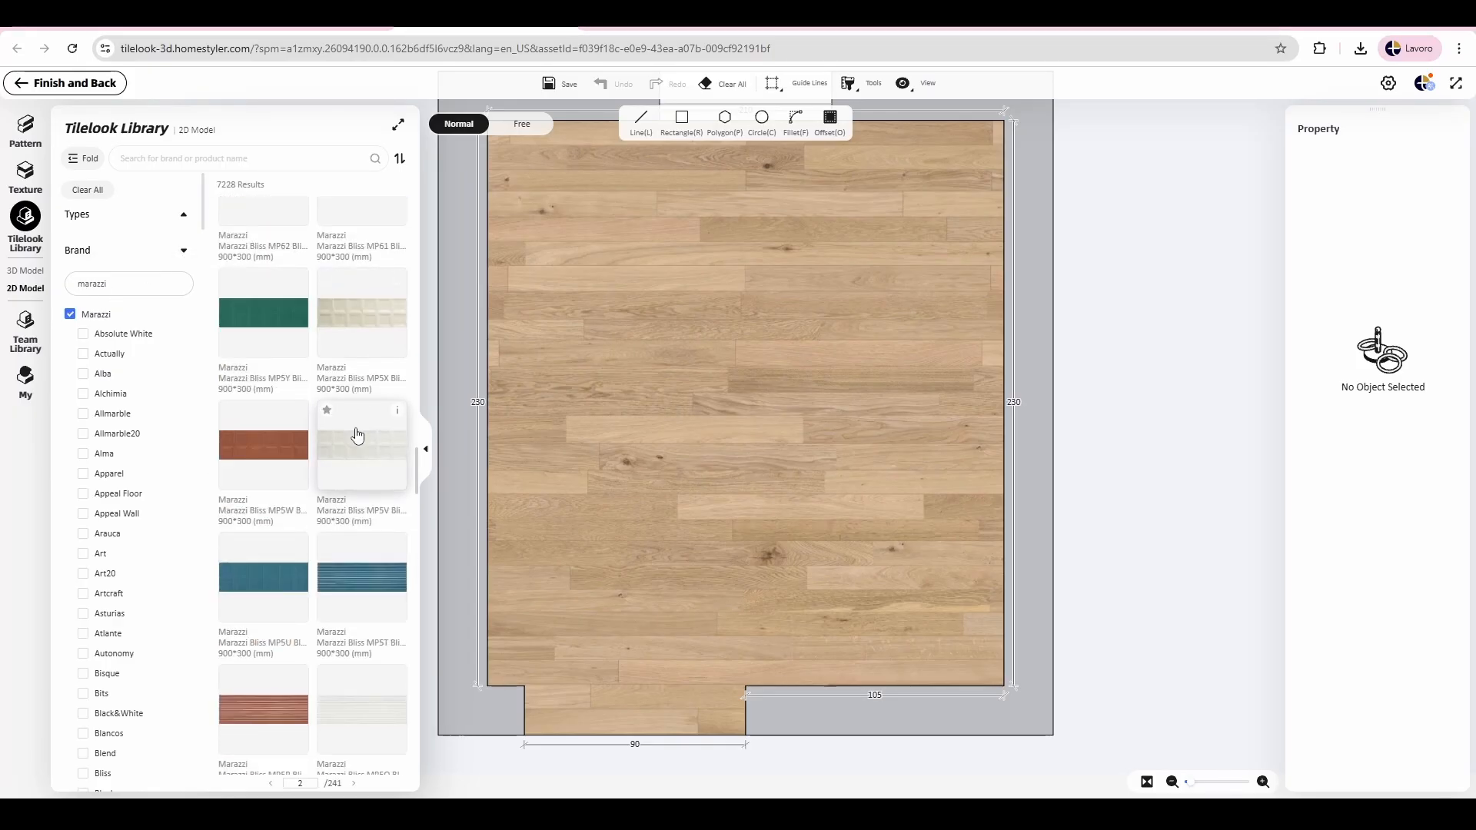
scroll(299, 516, down, 10)
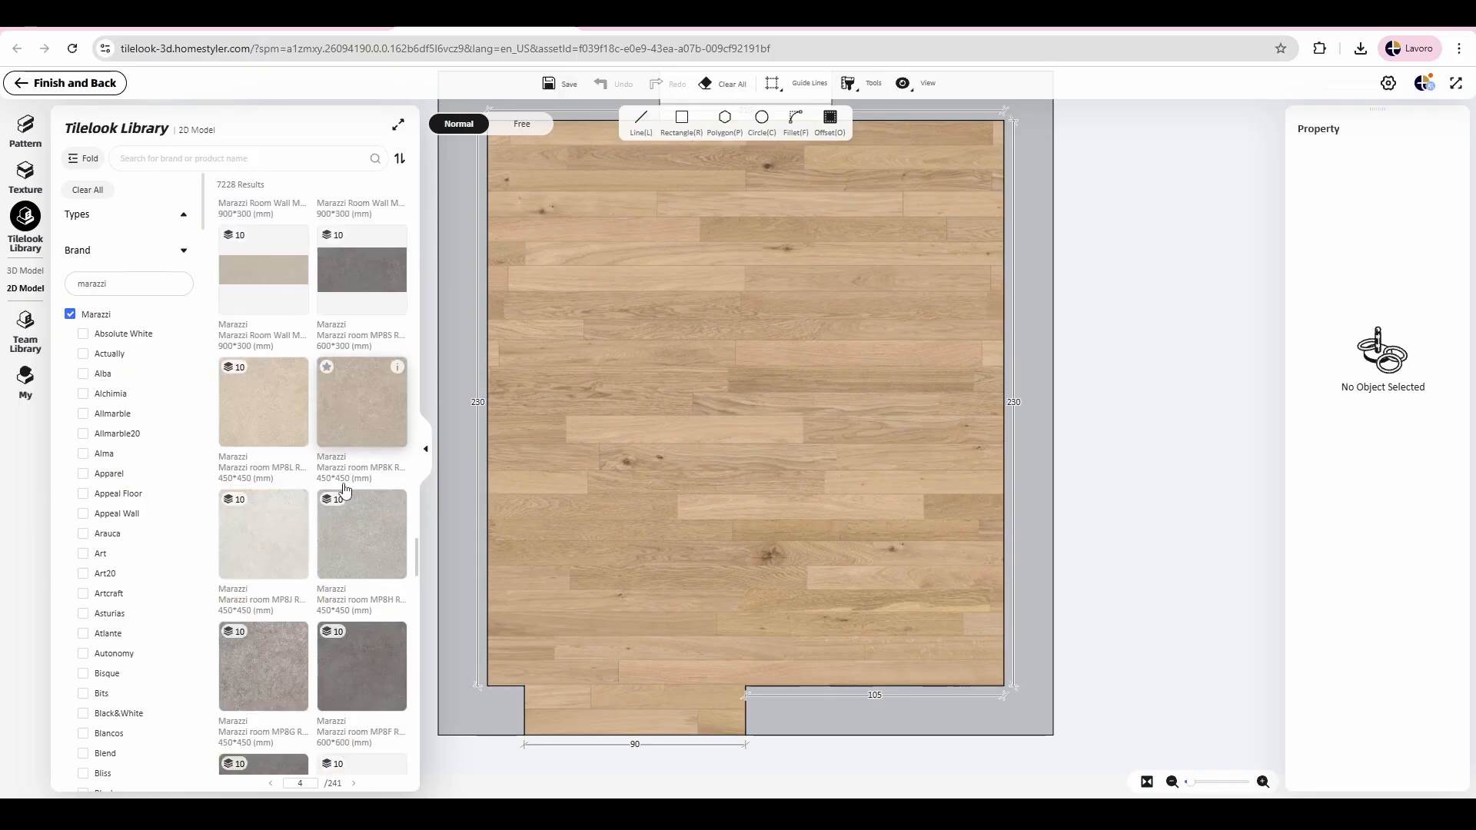
click(706, 403)
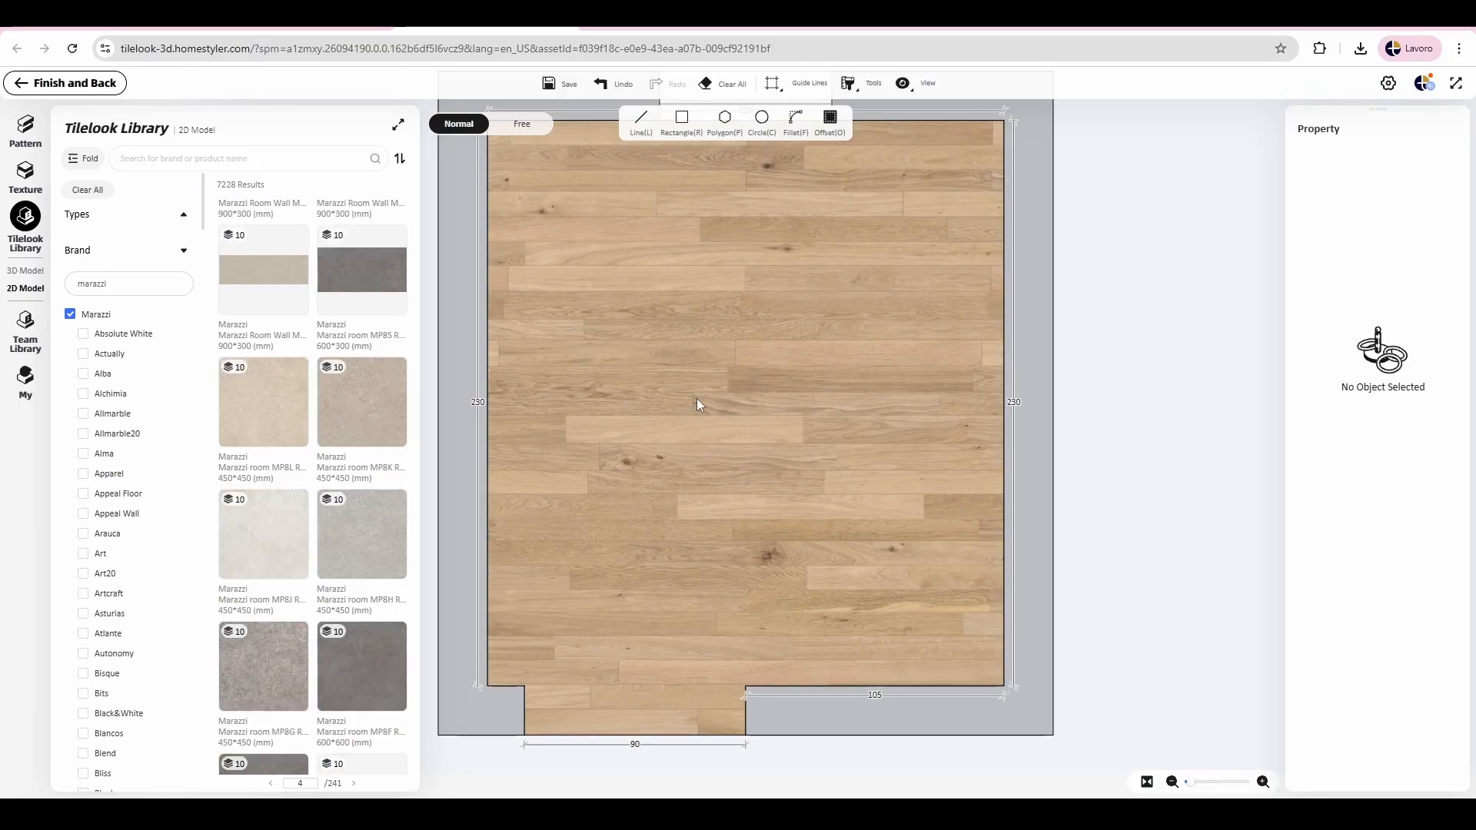
drag(342, 408, 629, 406)
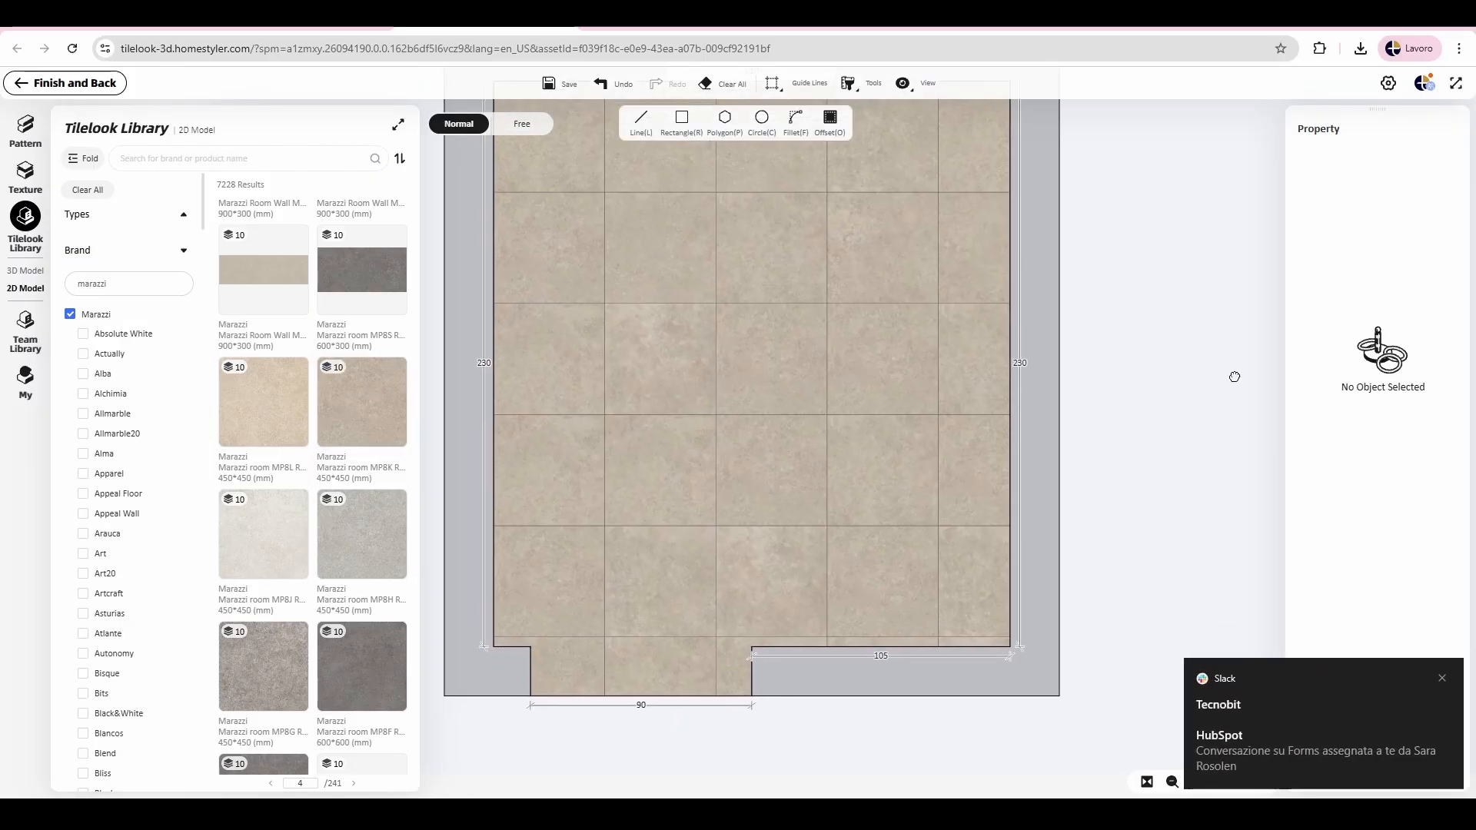
Step: Select the tiled floor and shift its tile grid so the joints align with the inner corner beside the doorway
click(822, 570)
click(796, 486)
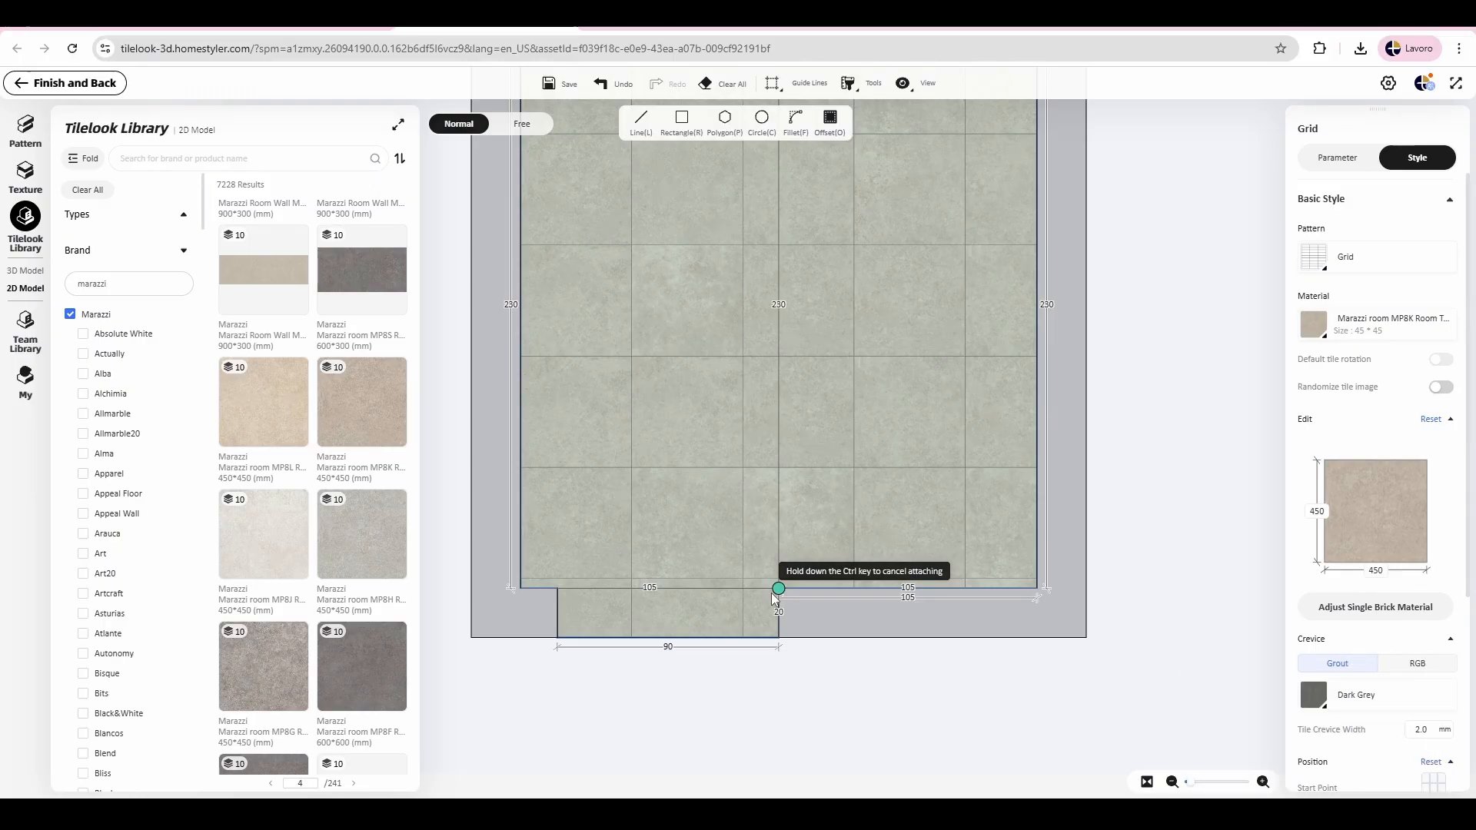
scroll(772, 594, up, 3)
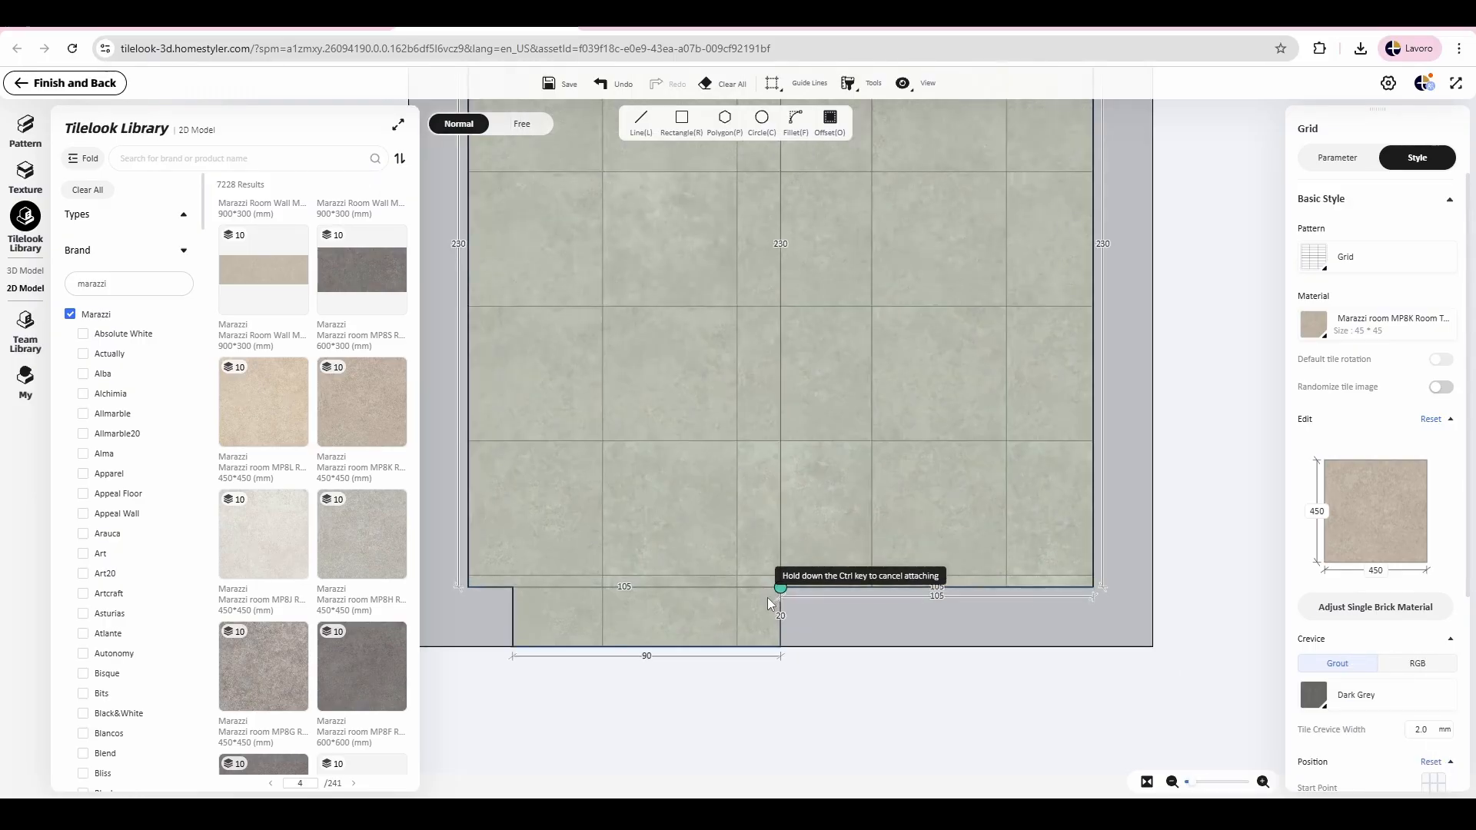
scroll(775, 606, up, 2)
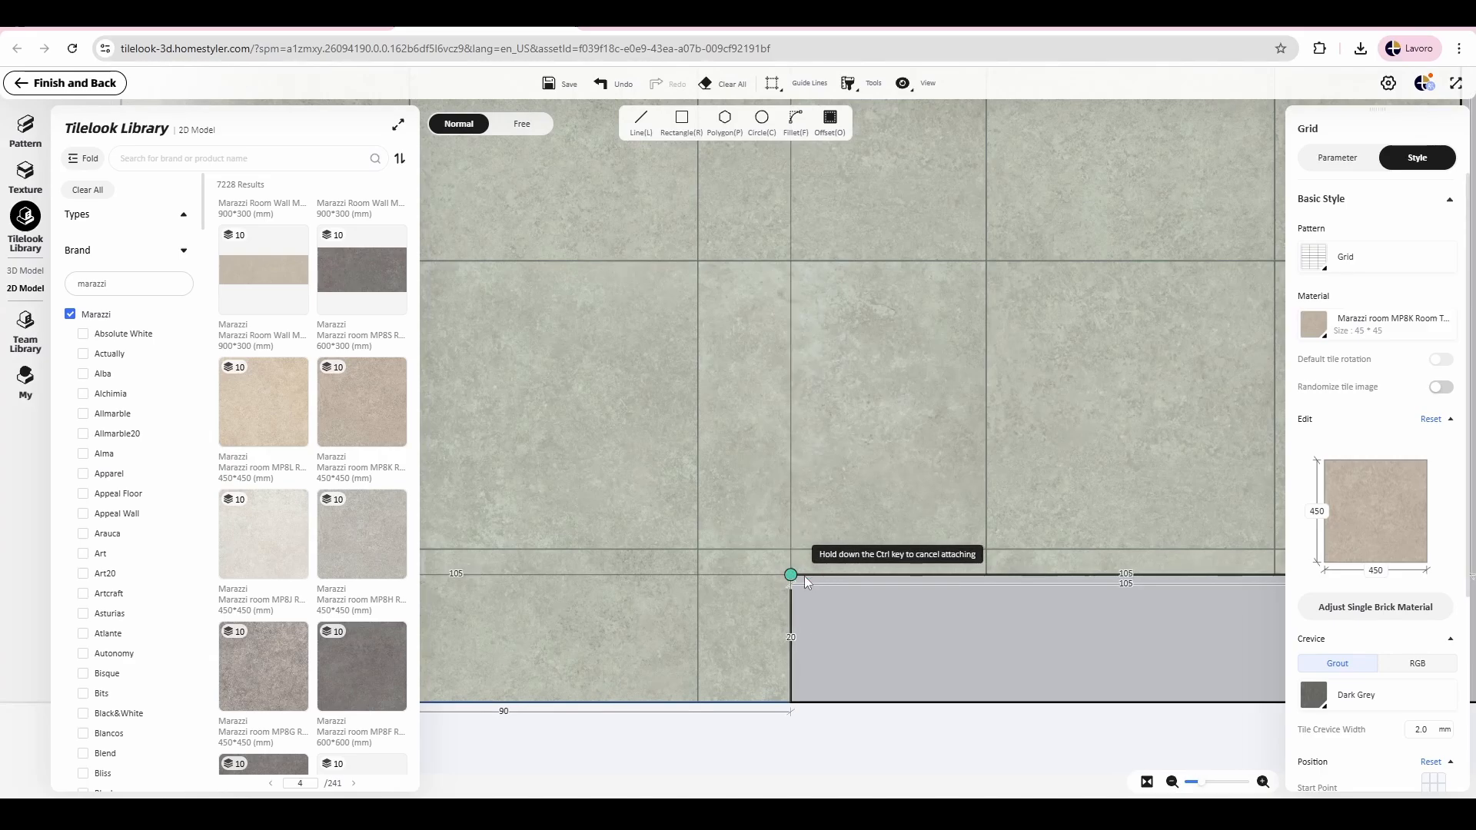
click(802, 575)
click(905, 516)
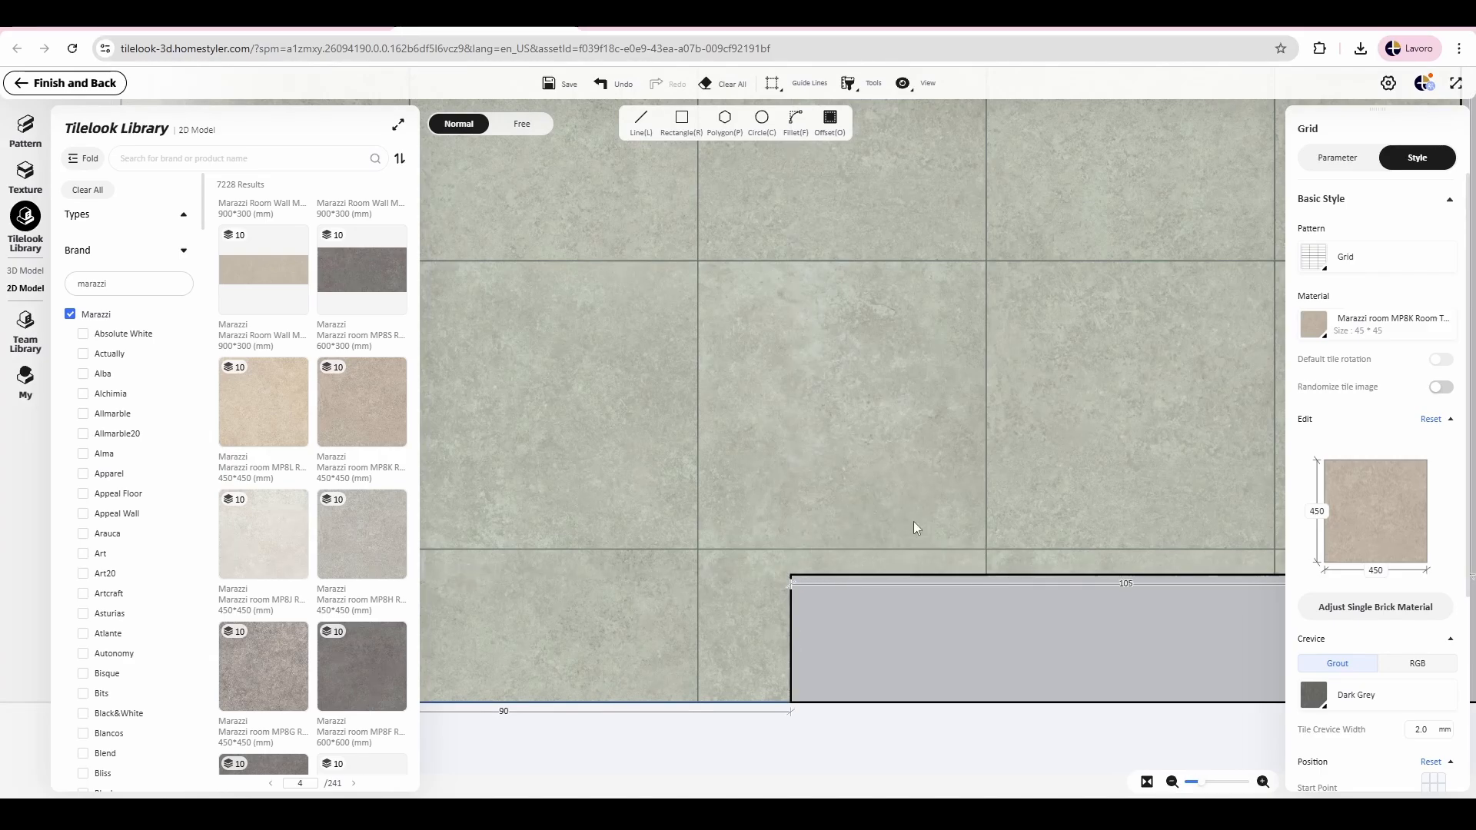
scroll(852, 526, down, 5)
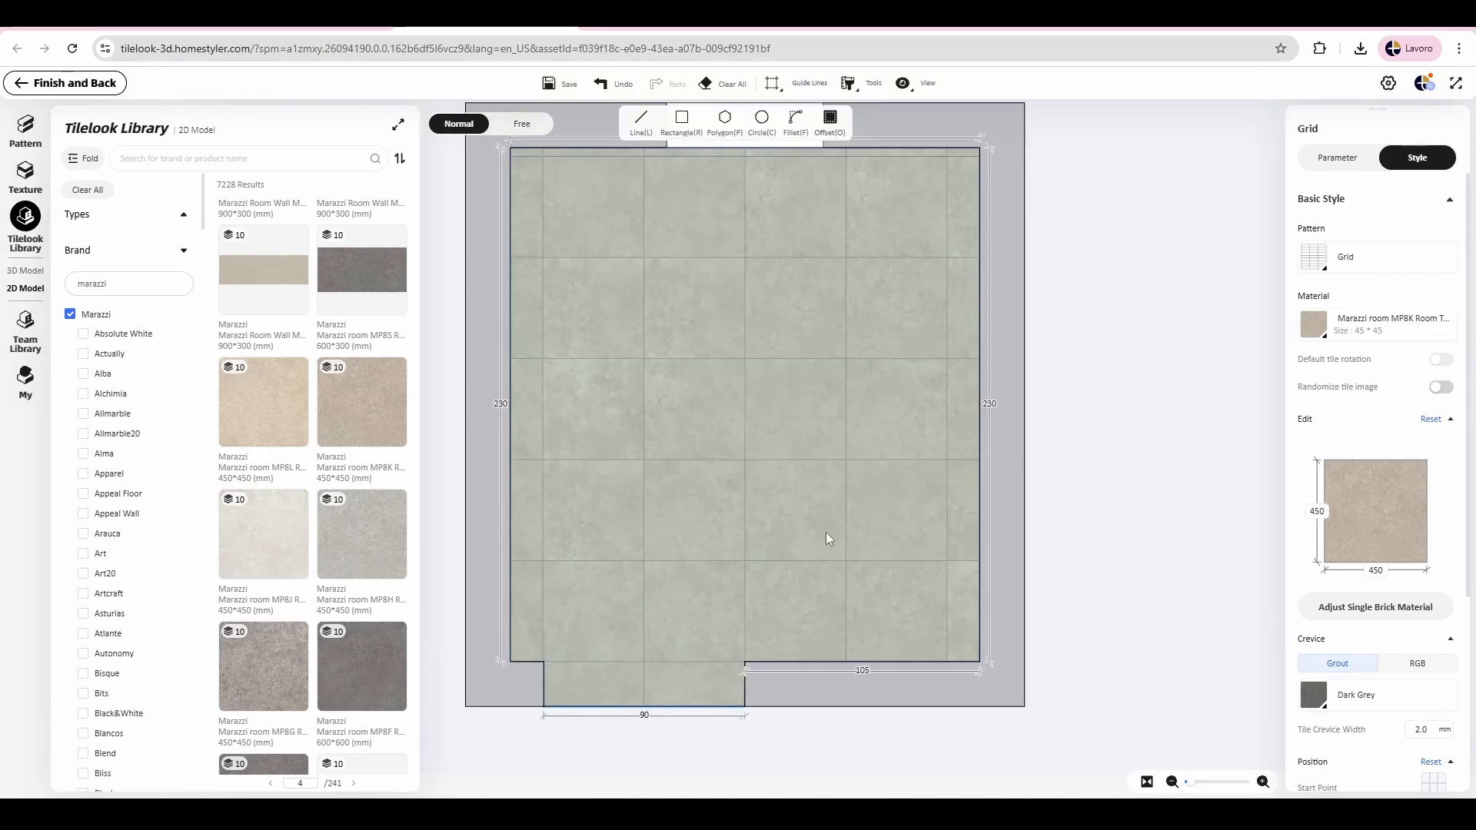
Step: Review the floor's tile, grout and position settings, and finish the layout to return to the room
drag(1124, 314, 1196, 313)
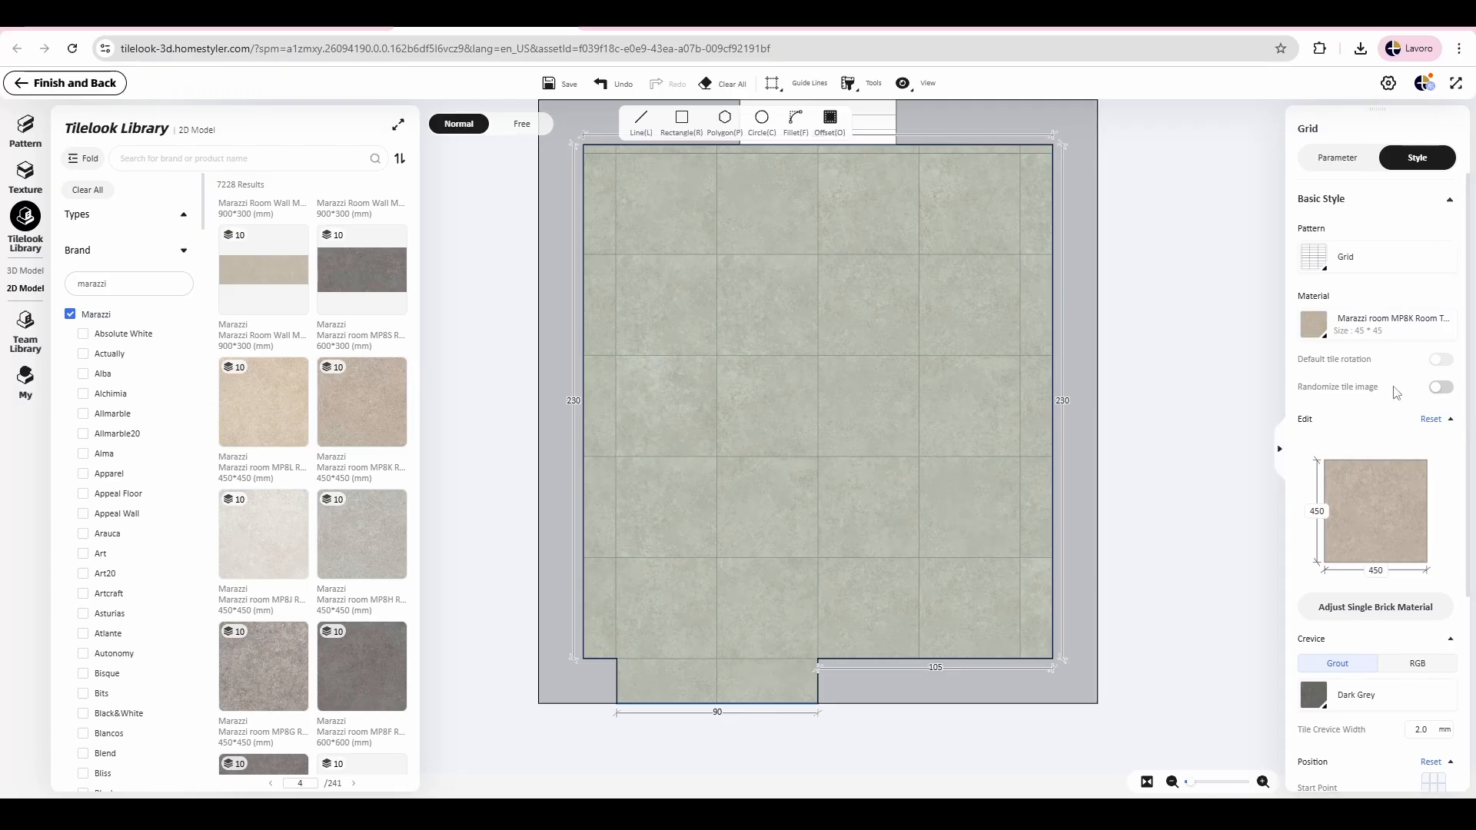
scroll(1376, 431, down, 4)
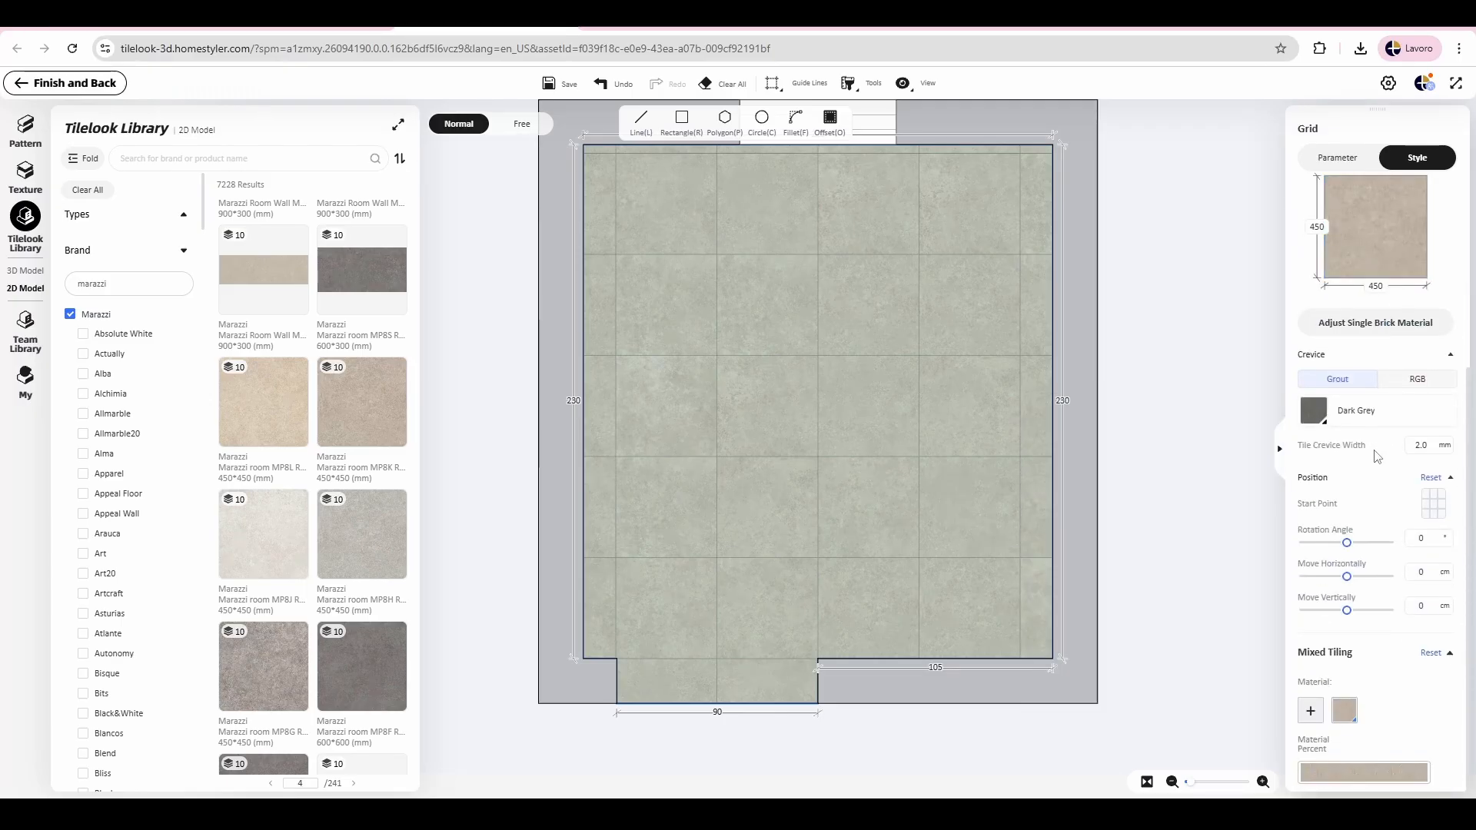
scroll(1377, 457, up, 4)
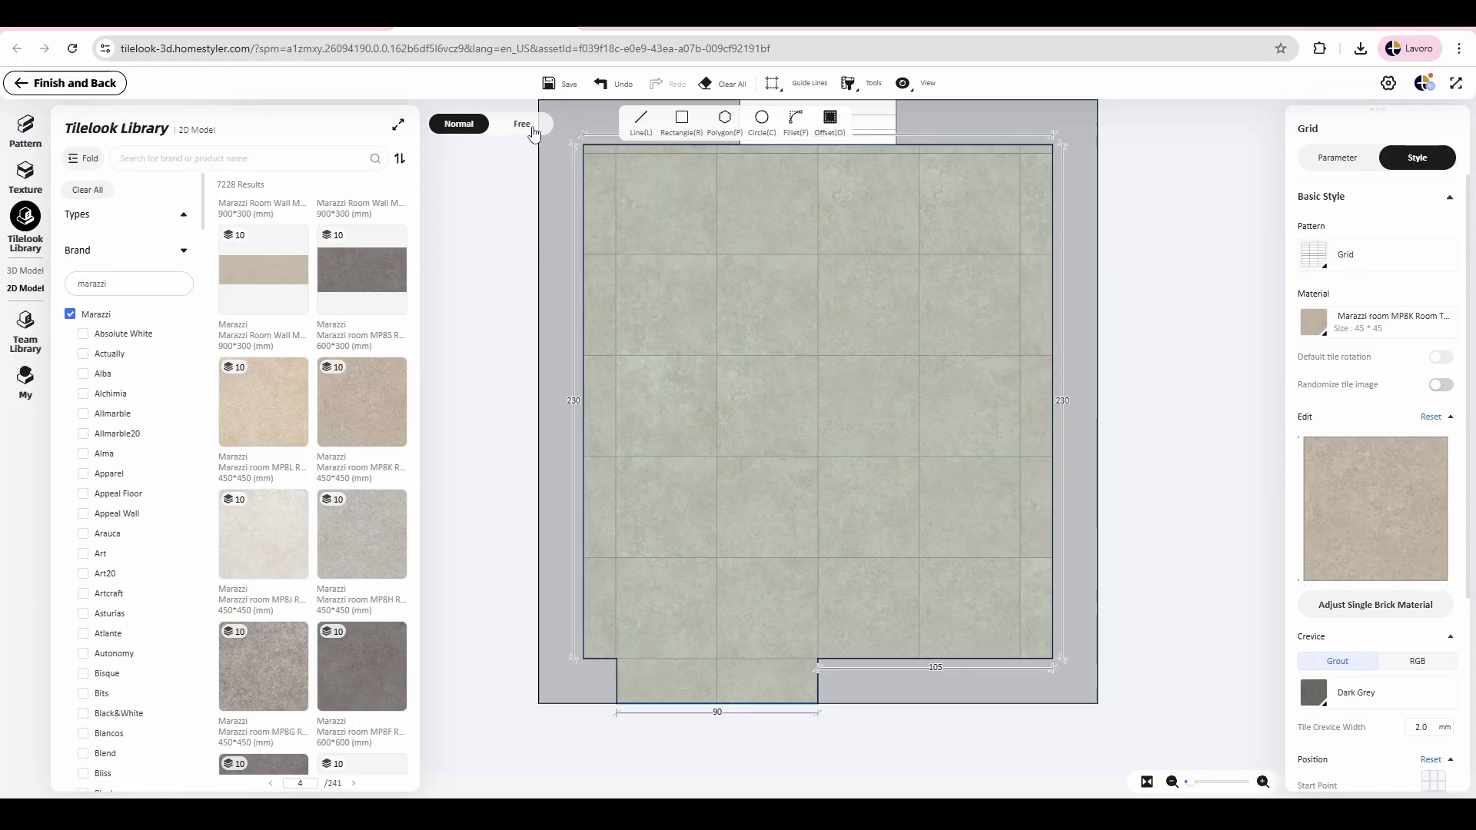
click(51, 91)
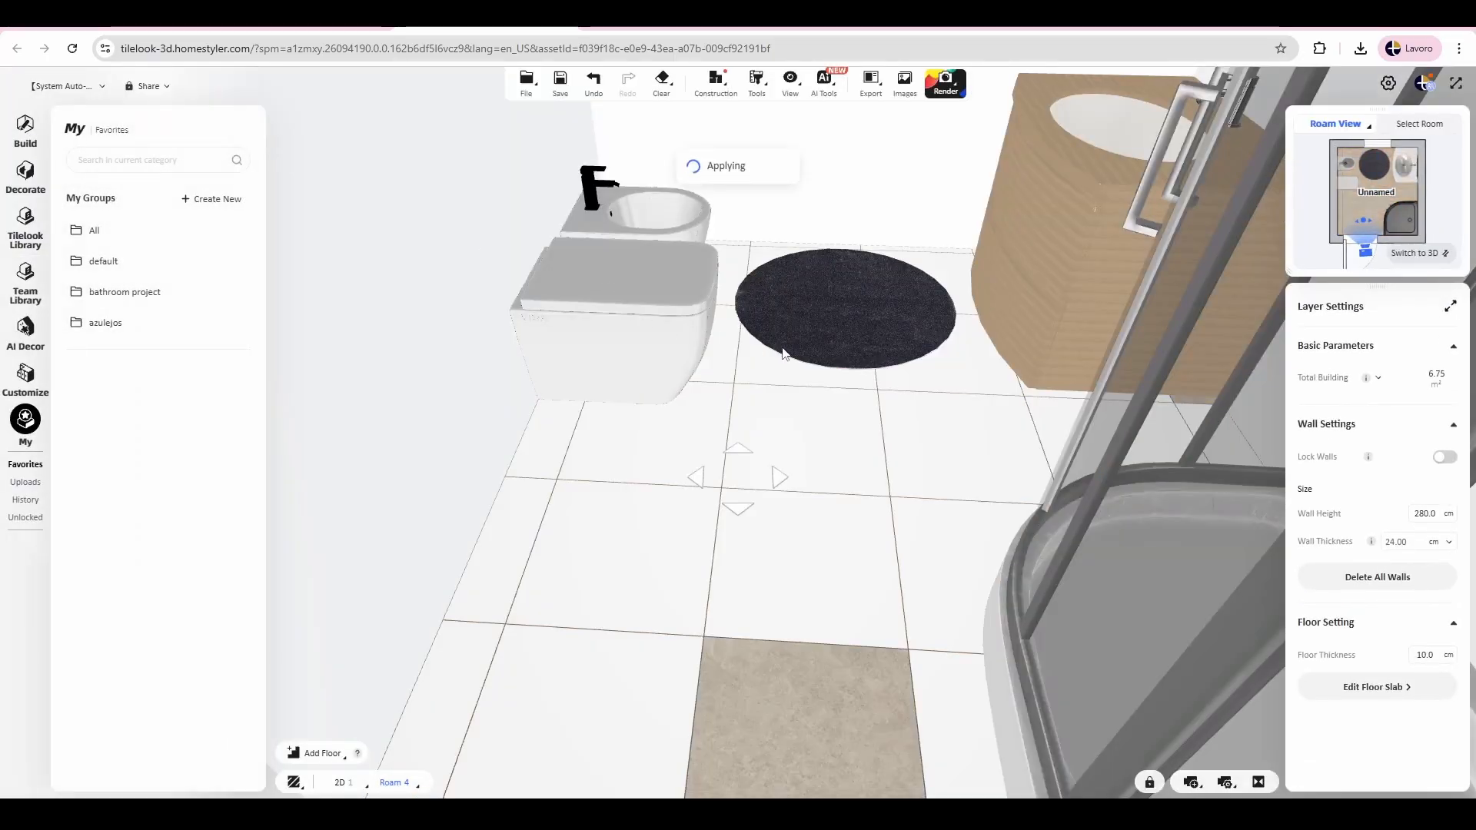
Step: Connect the window wall with the adjacent wall on the toilet and bidet side as one surface
drag(800, 171, 823, 302)
click(744, 290)
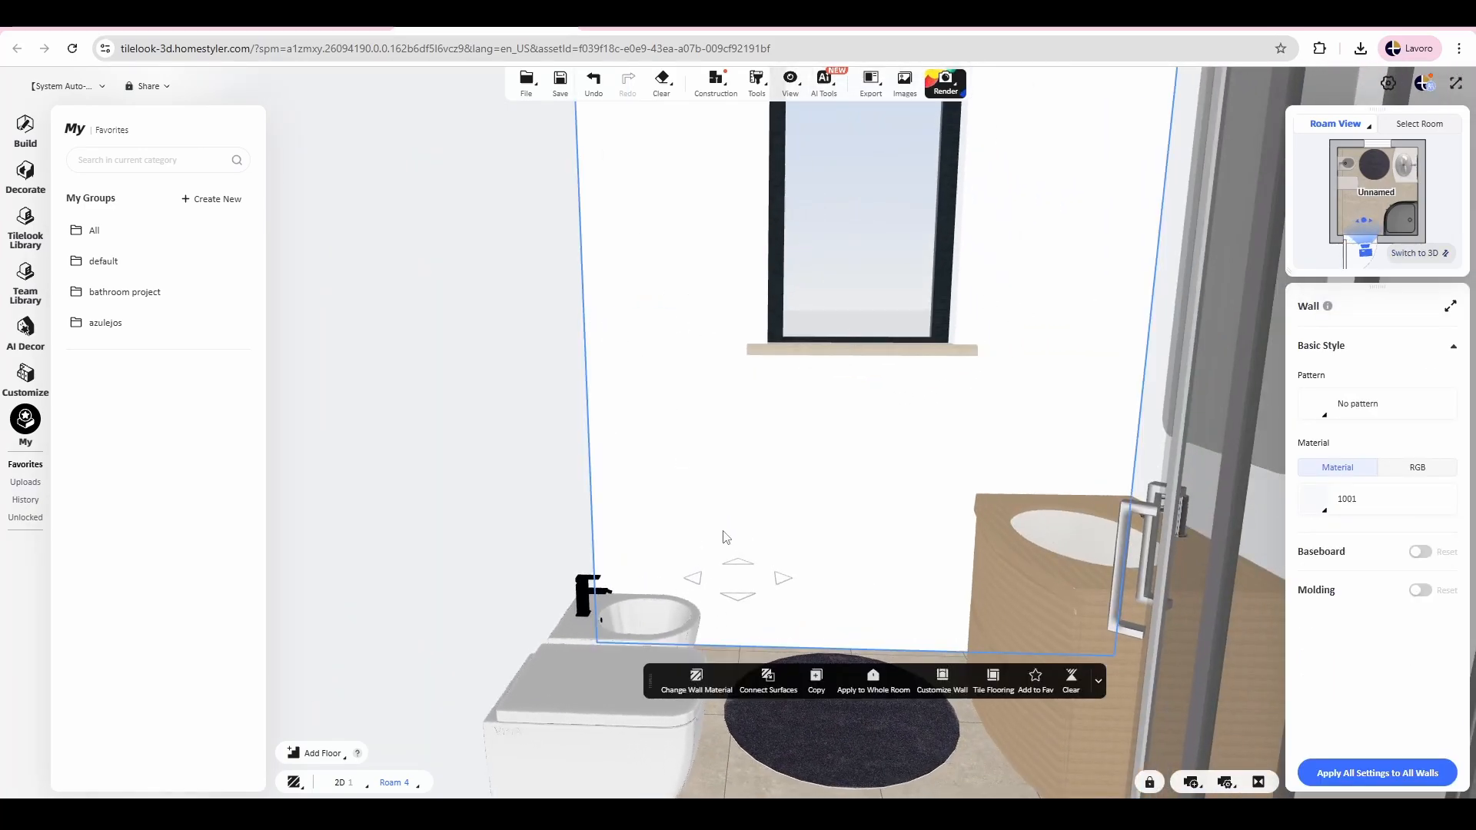
scroll(778, 372, down, 5)
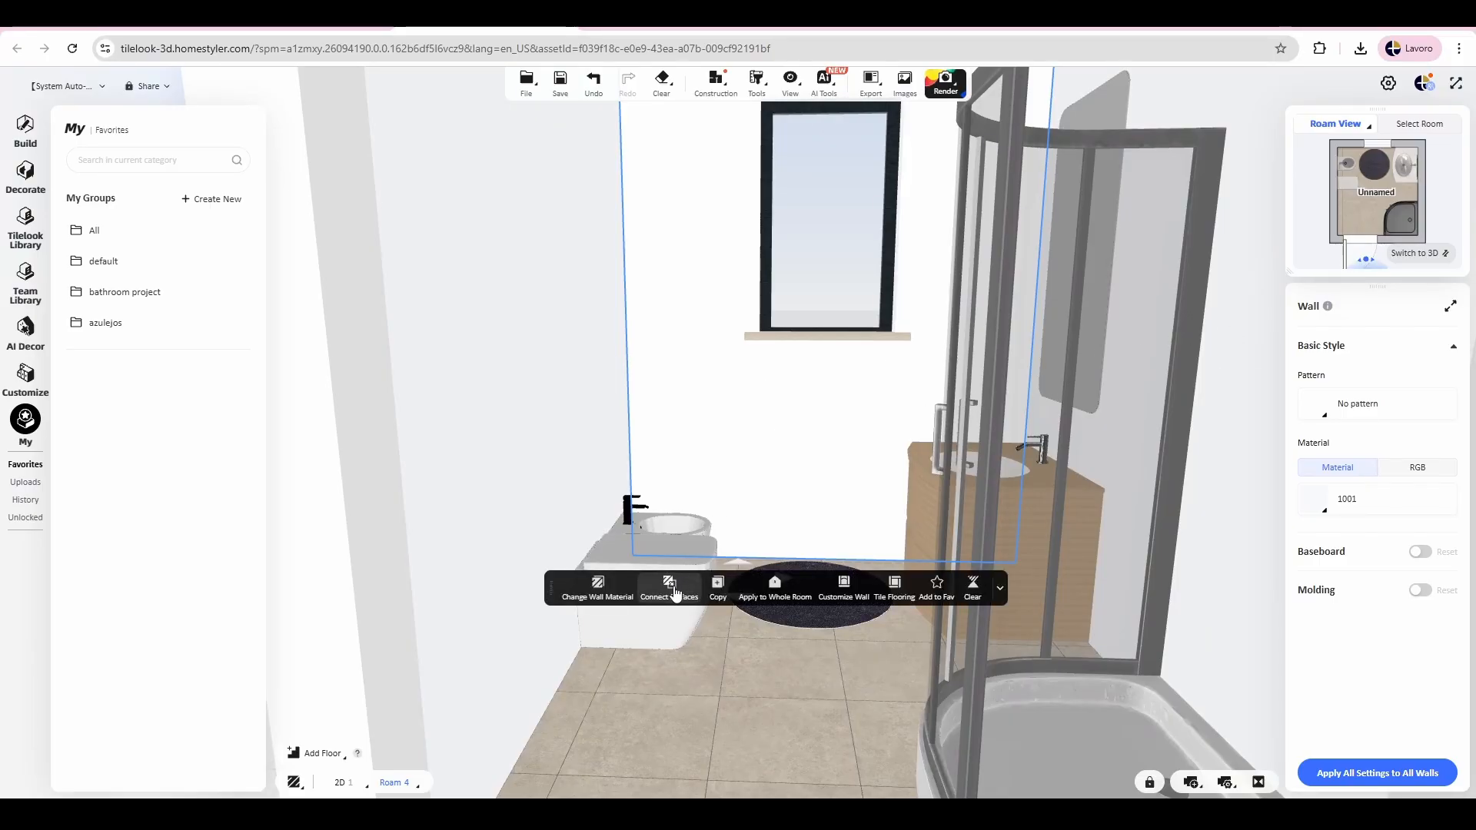
click(673, 592)
click(519, 324)
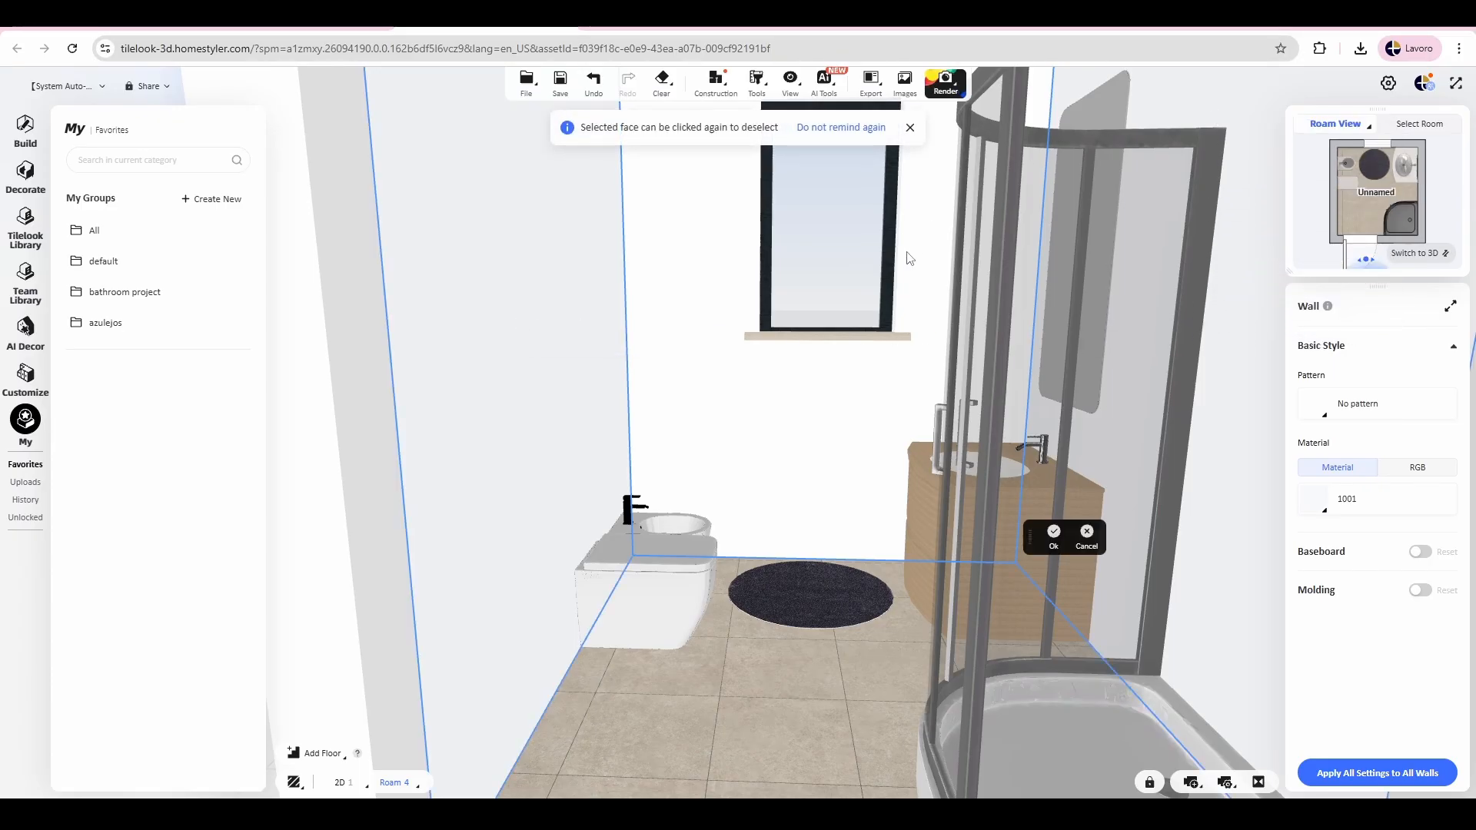
scroll(873, 307, up, 8)
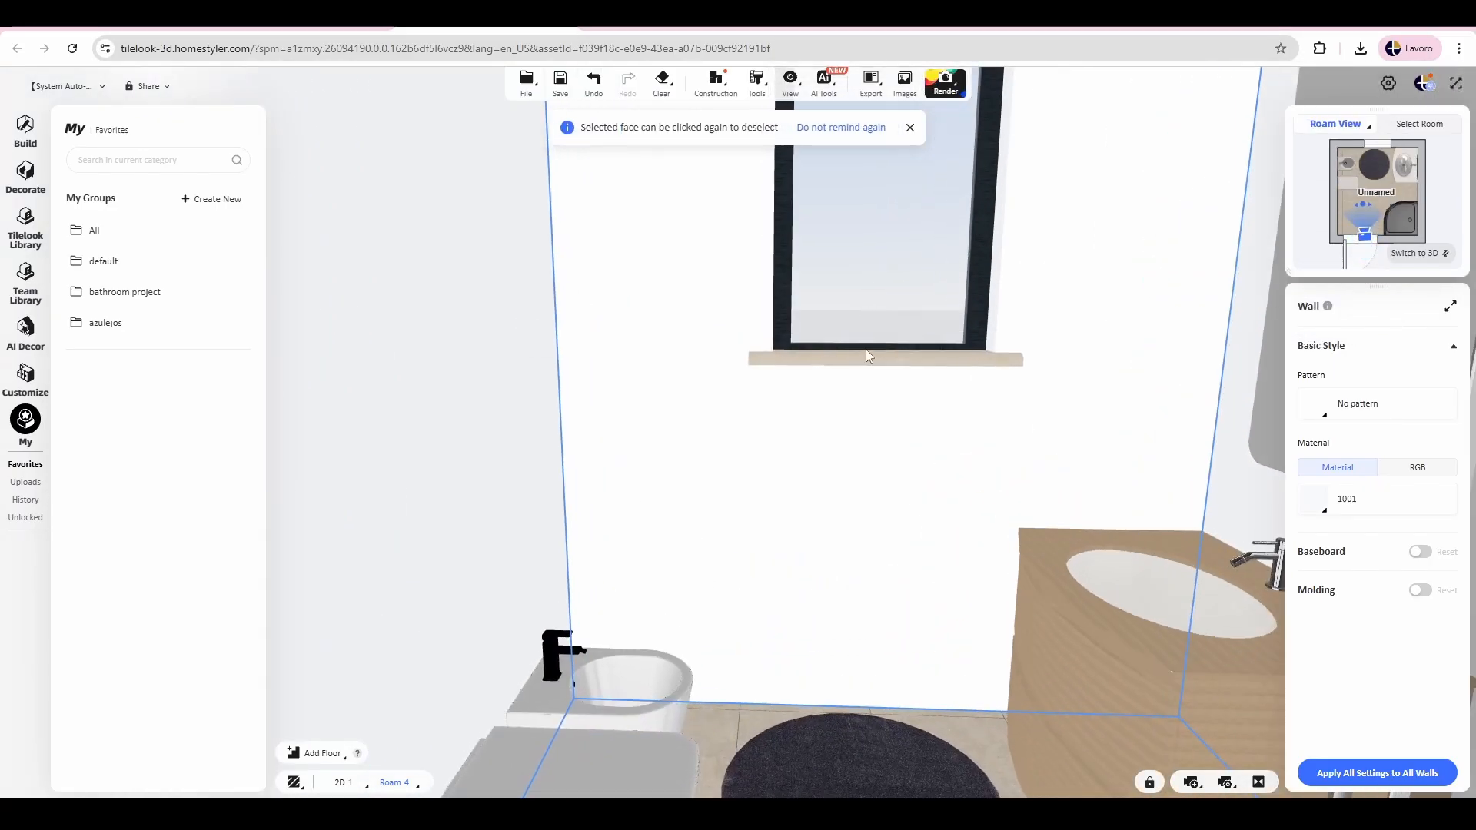
drag(1124, 487, 1031, 477)
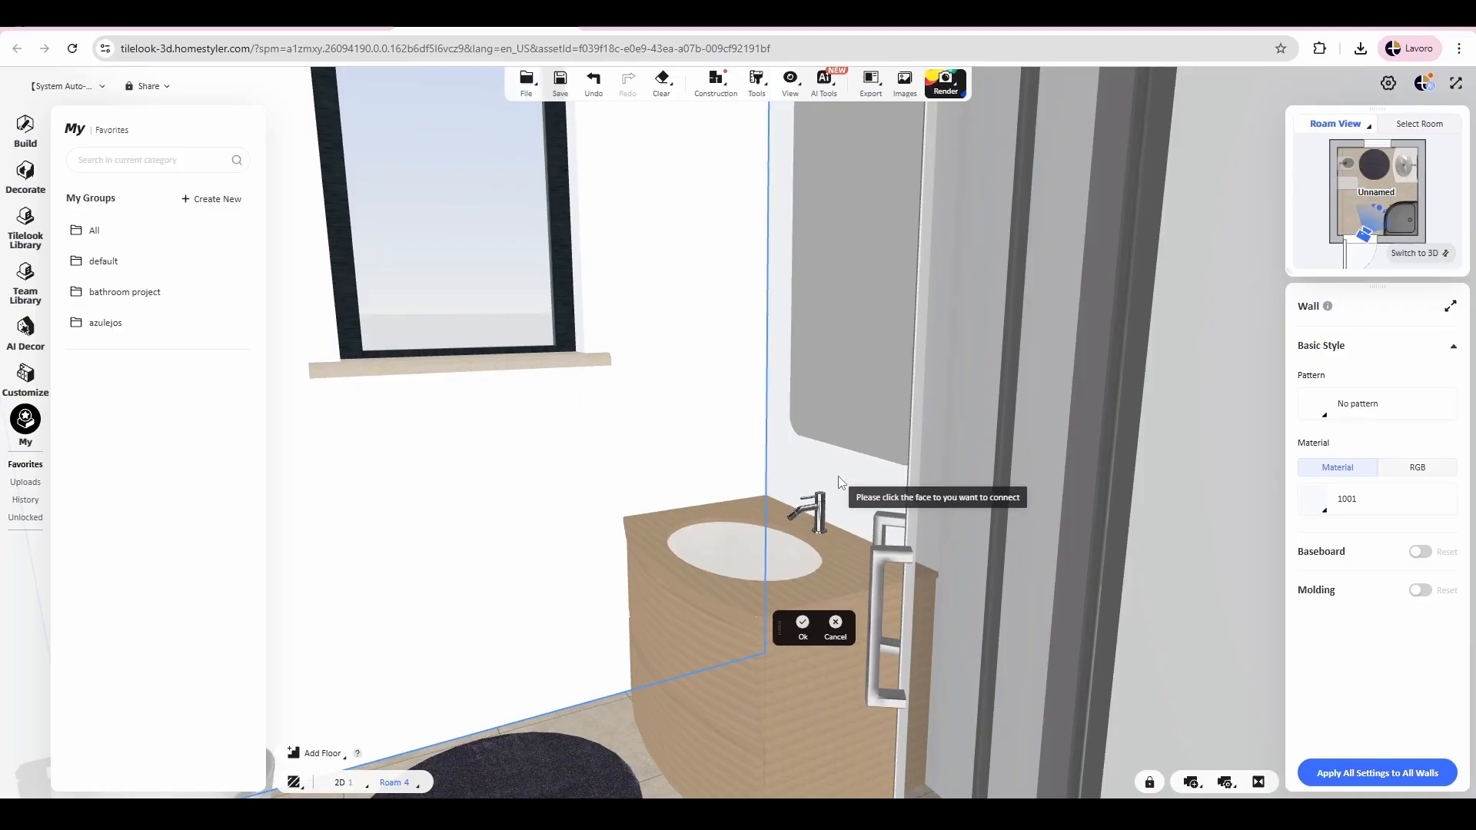
click(800, 629)
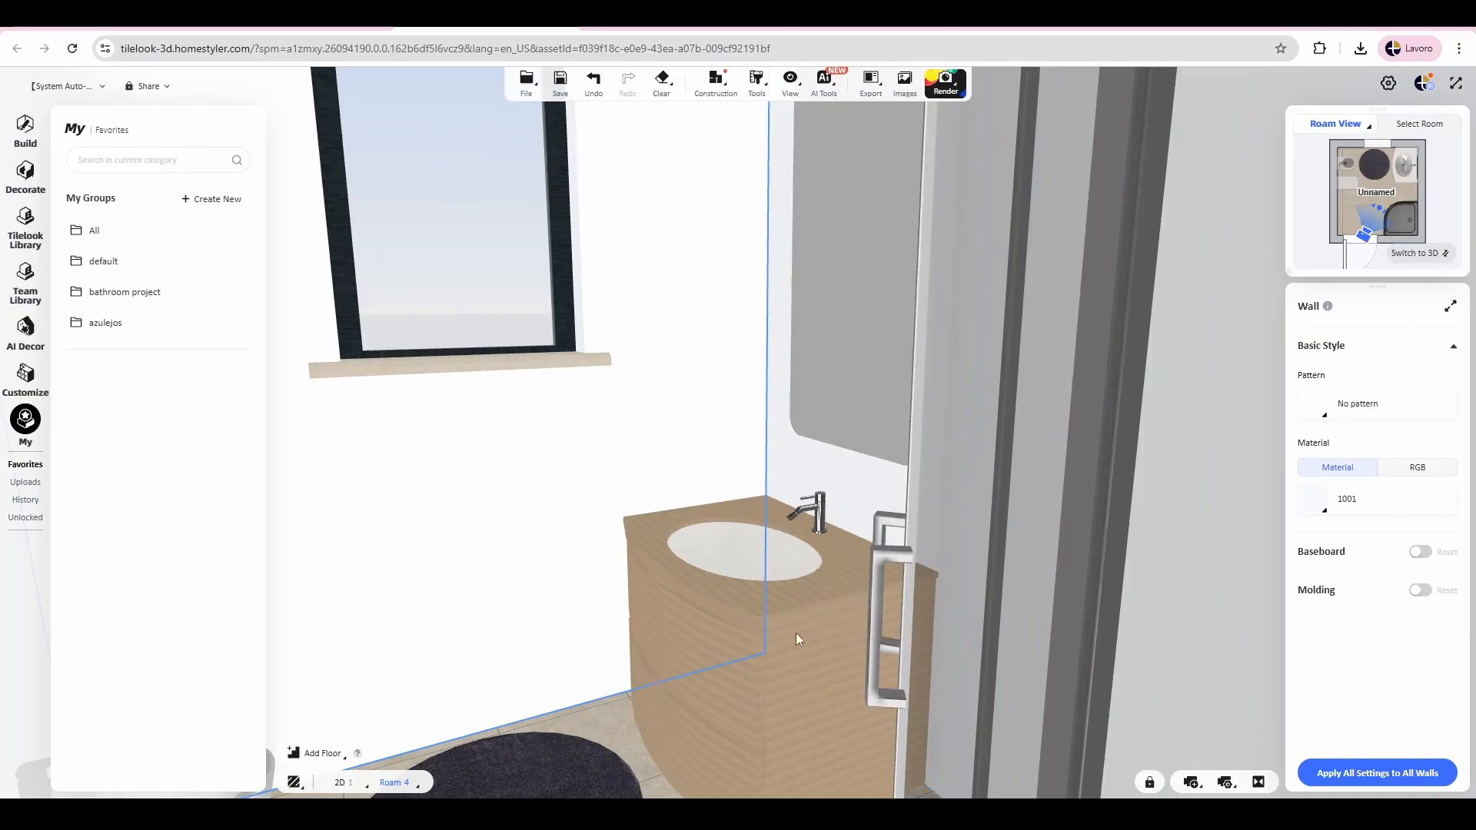
scroll(817, 394, down, 6)
click(537, 405)
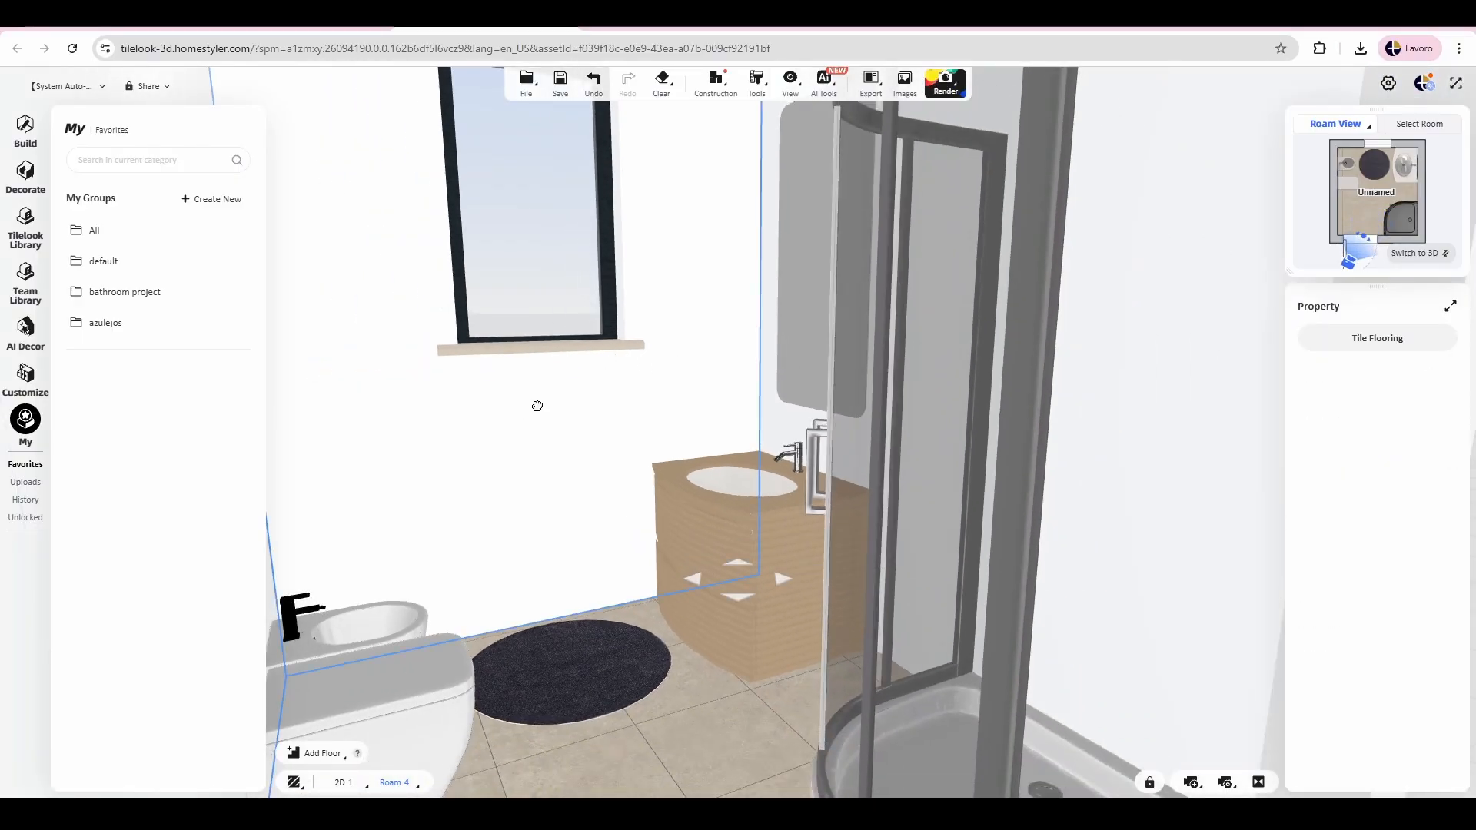
drag(538, 405, 729, 400)
click(1123, 489)
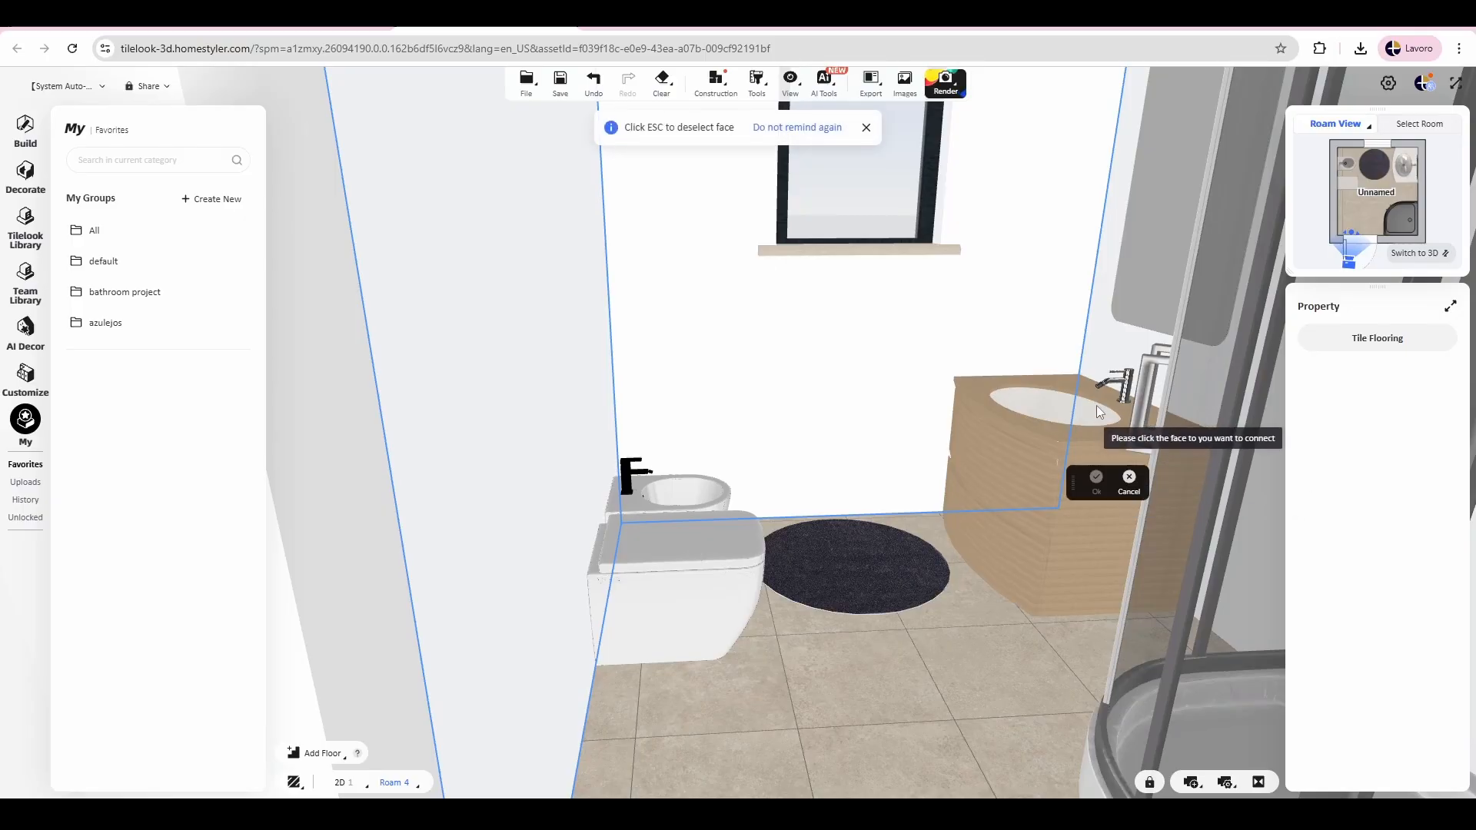
key(Escape)
Step: Extend the connected wall surfaces to the washbasin wall and the door wall, and select the connected group
click(922, 333)
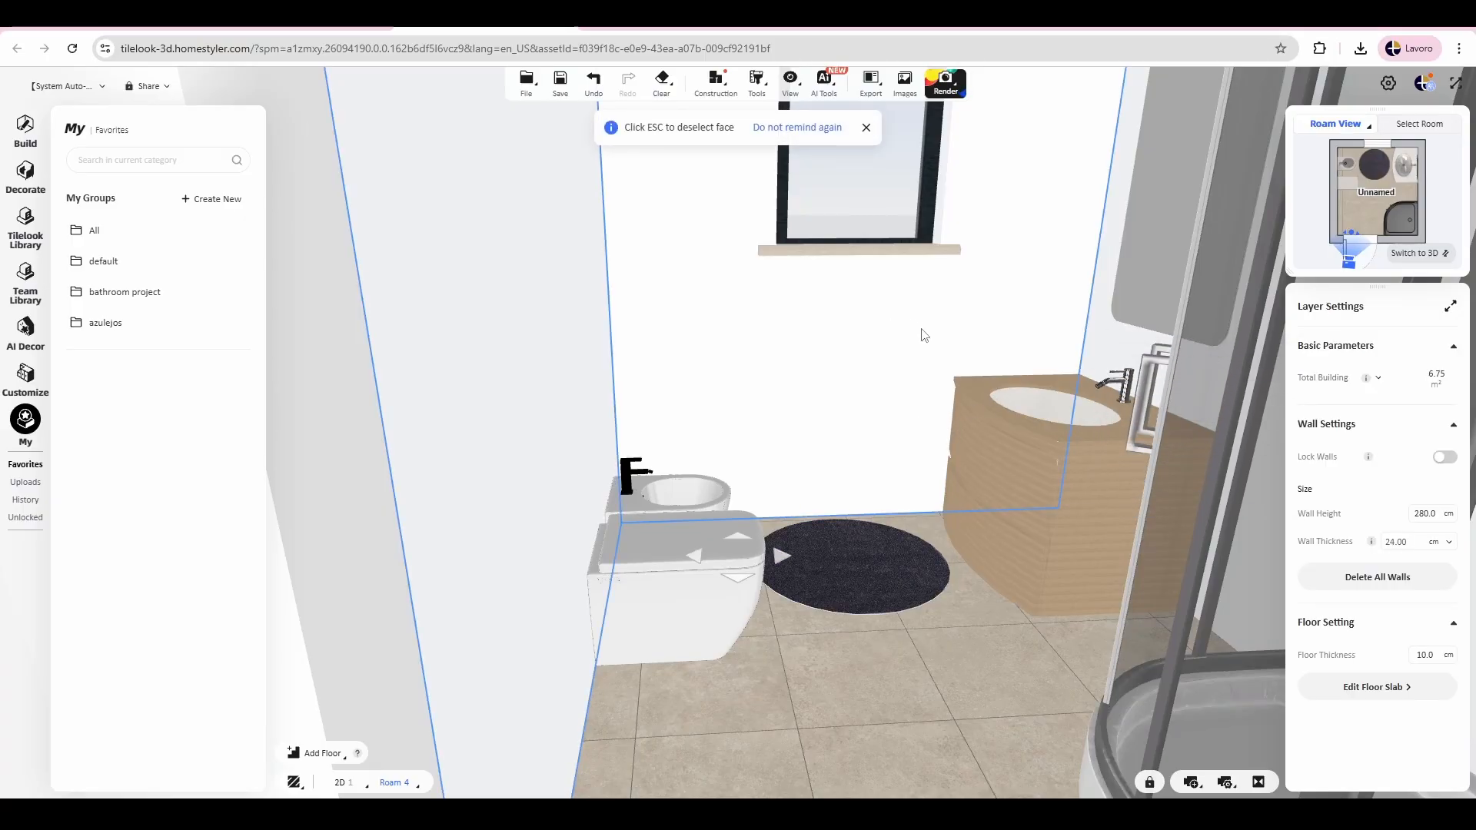
click(1111, 484)
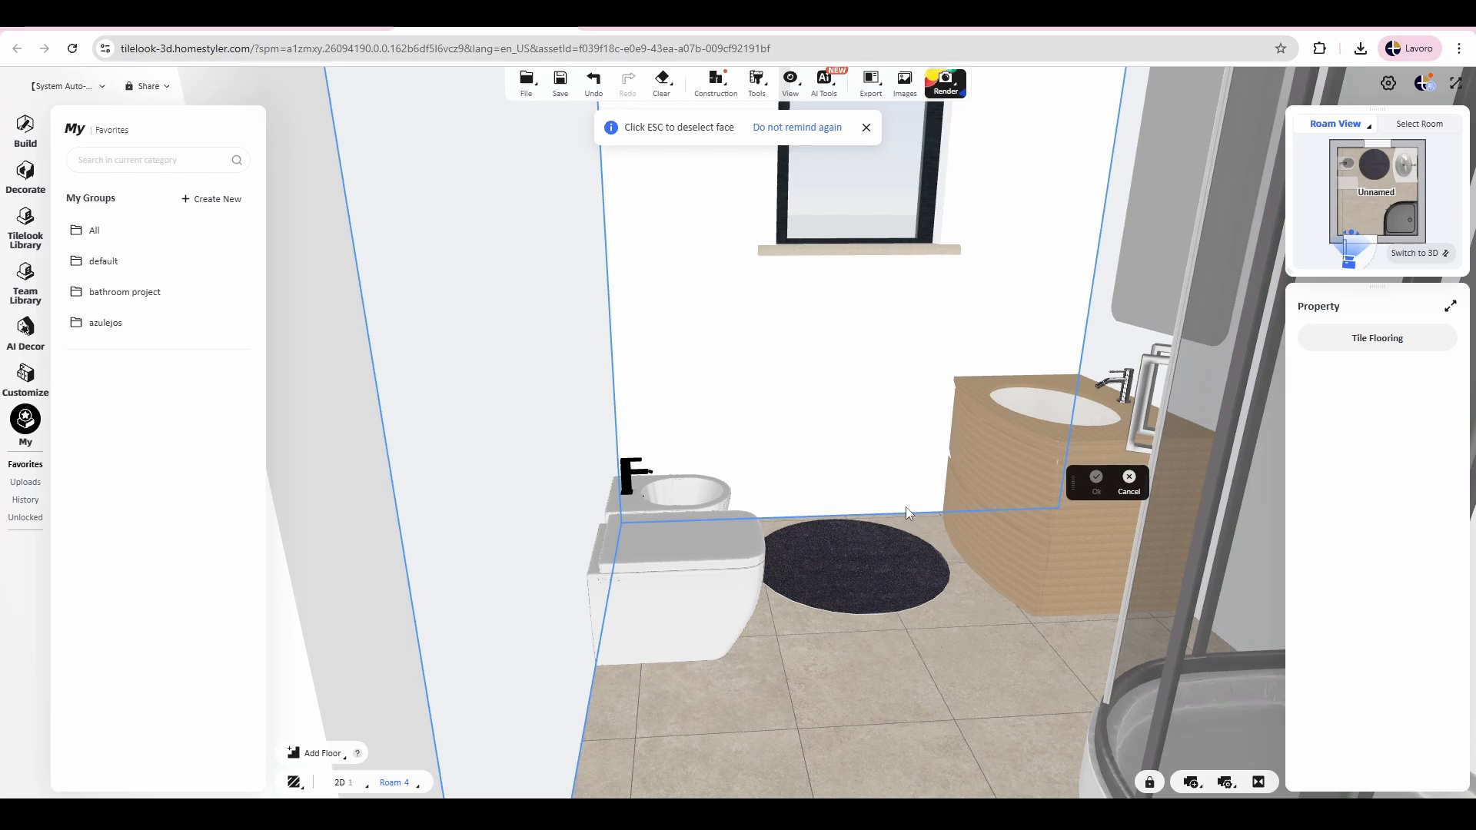
scroll(934, 480, up, 6)
drag(938, 498, 774, 613)
click(873, 286)
drag(873, 309, 594, 334)
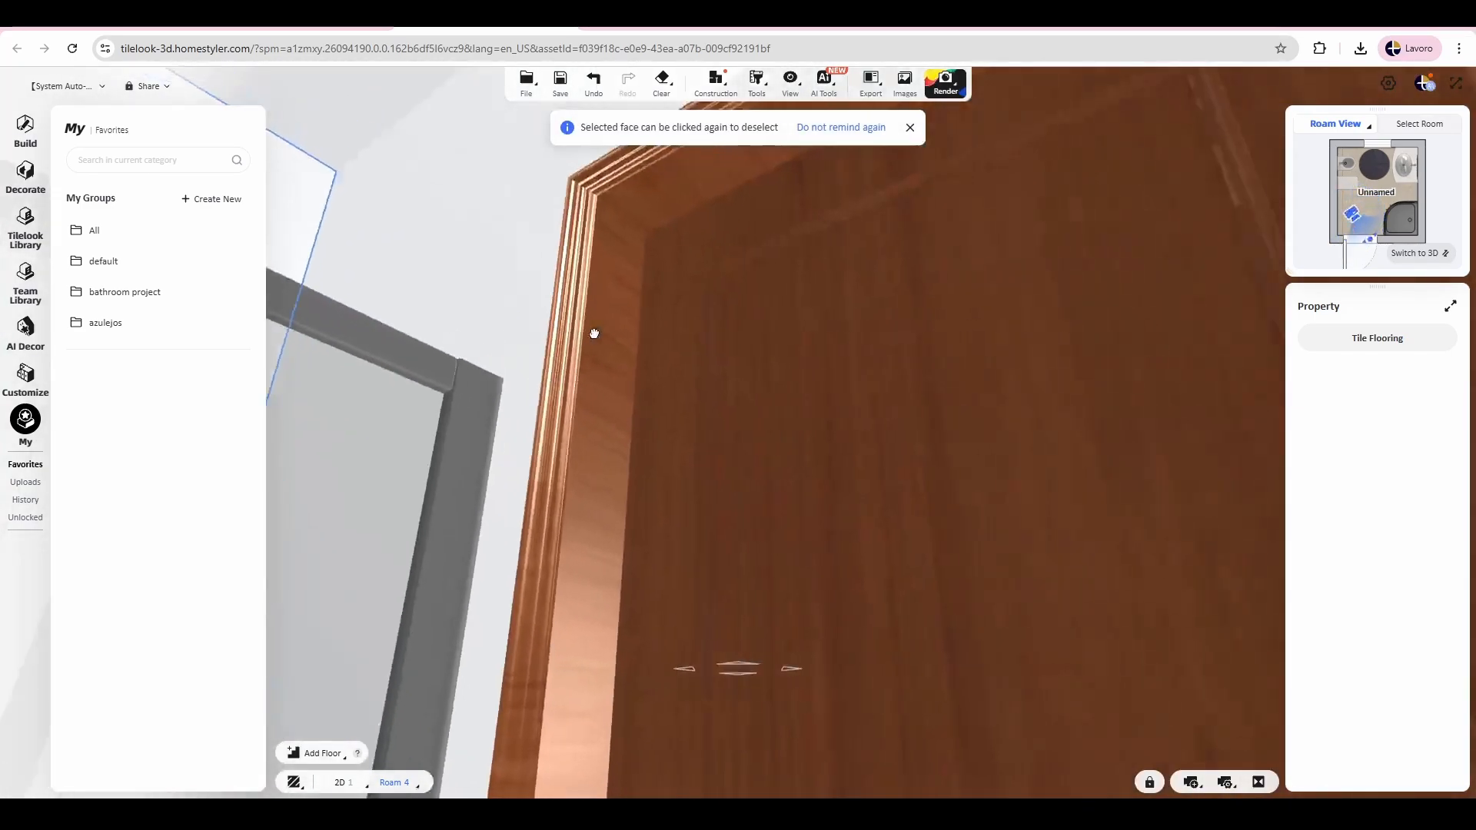
scroll(588, 327, down, 2)
scroll(443, 198, down, 4)
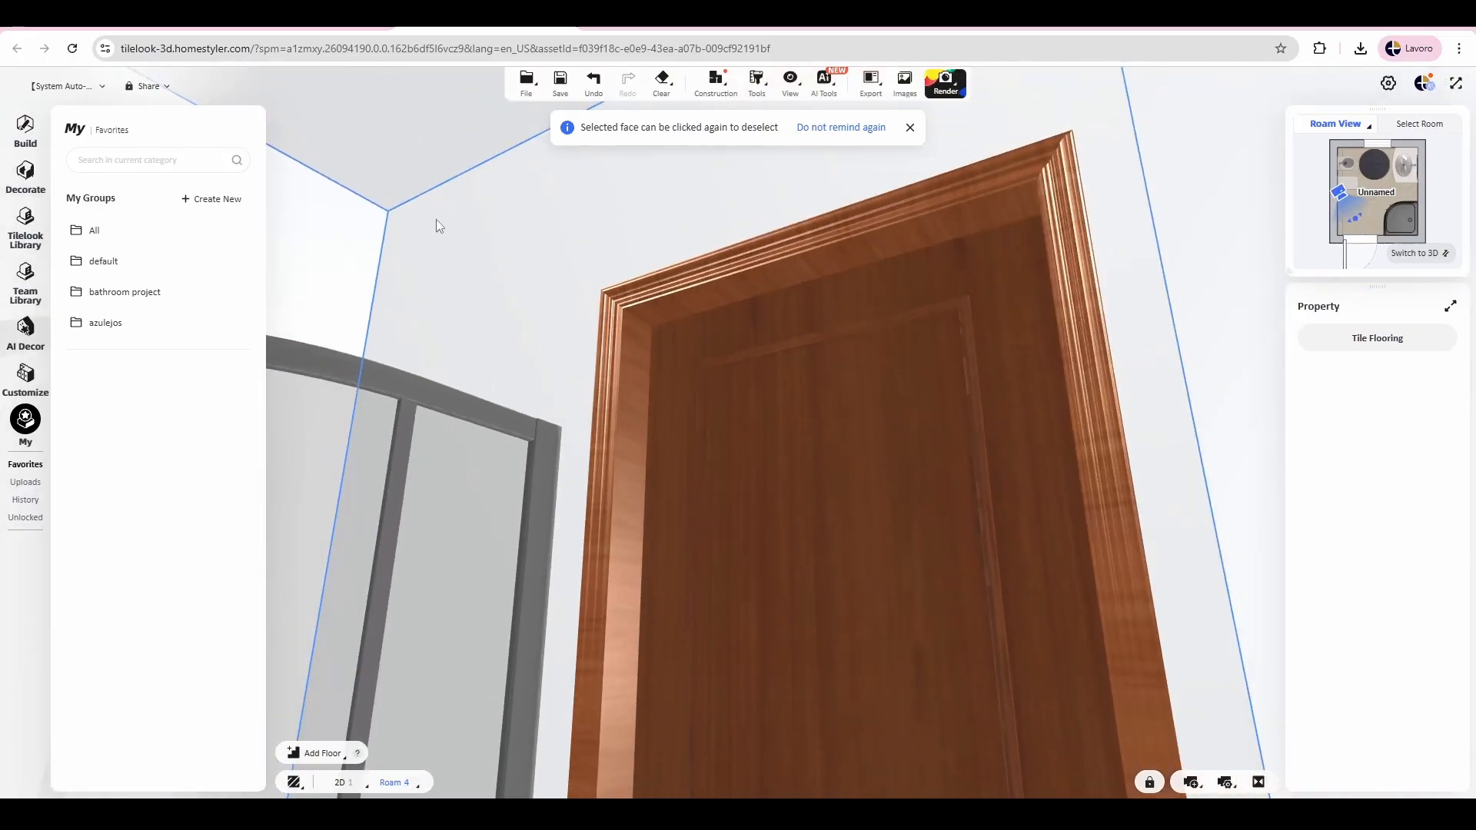
click(486, 244)
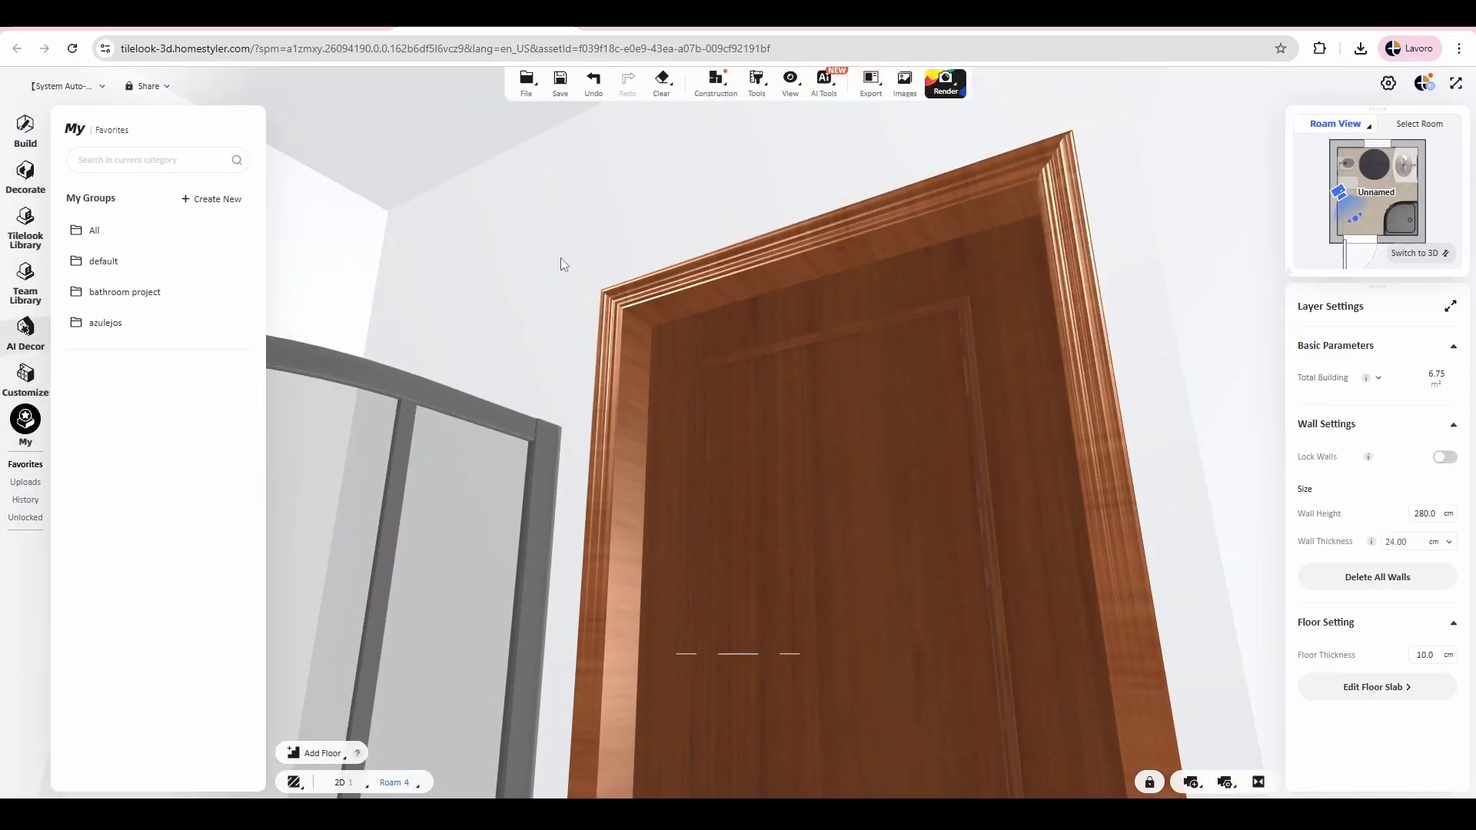
drag(560, 257, 784, 220)
click(847, 286)
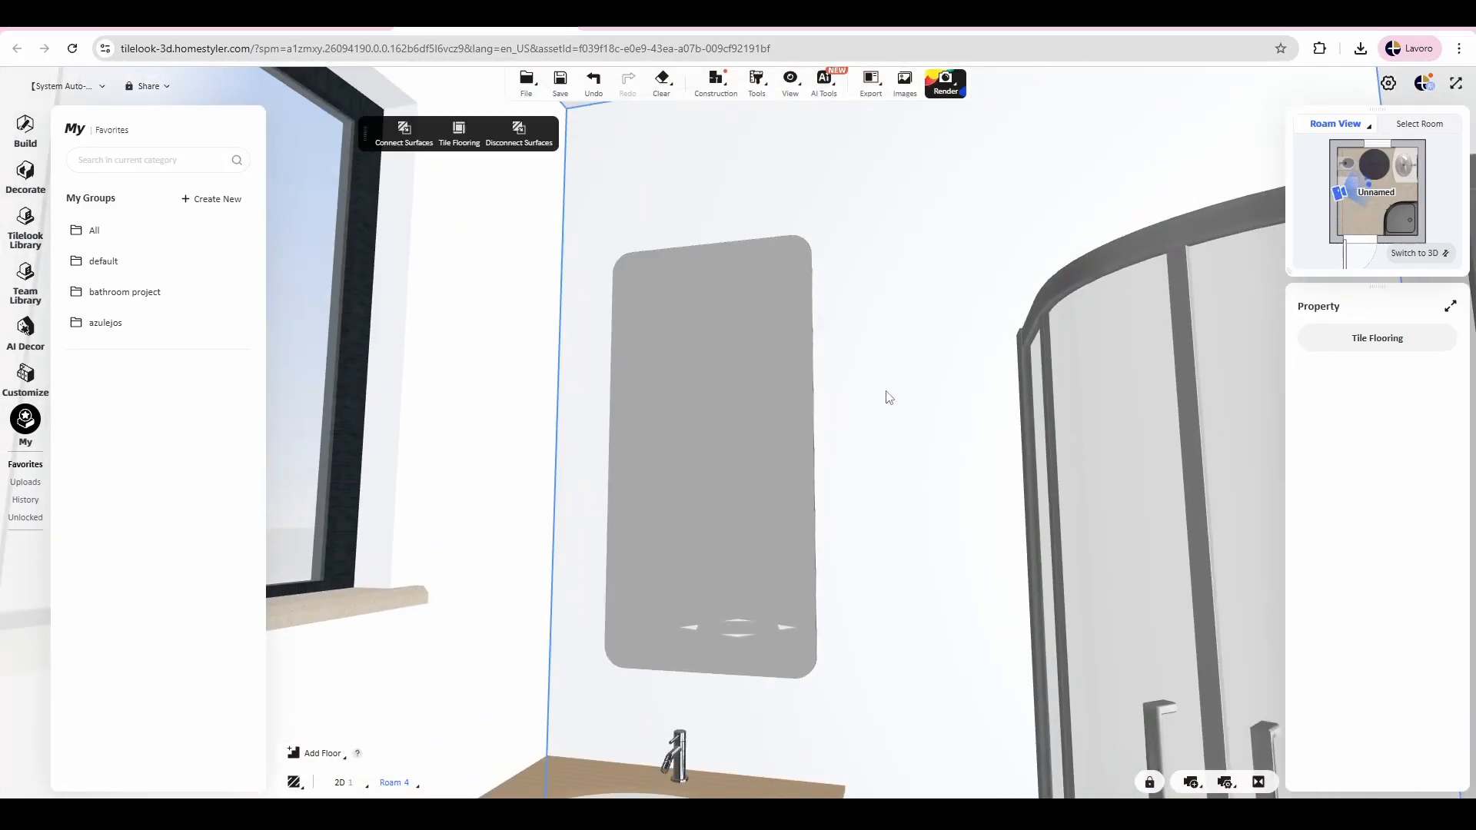
Step: Open the tile layout of the connected walls, examine their unfolded elevation, and return to the room
click(459, 135)
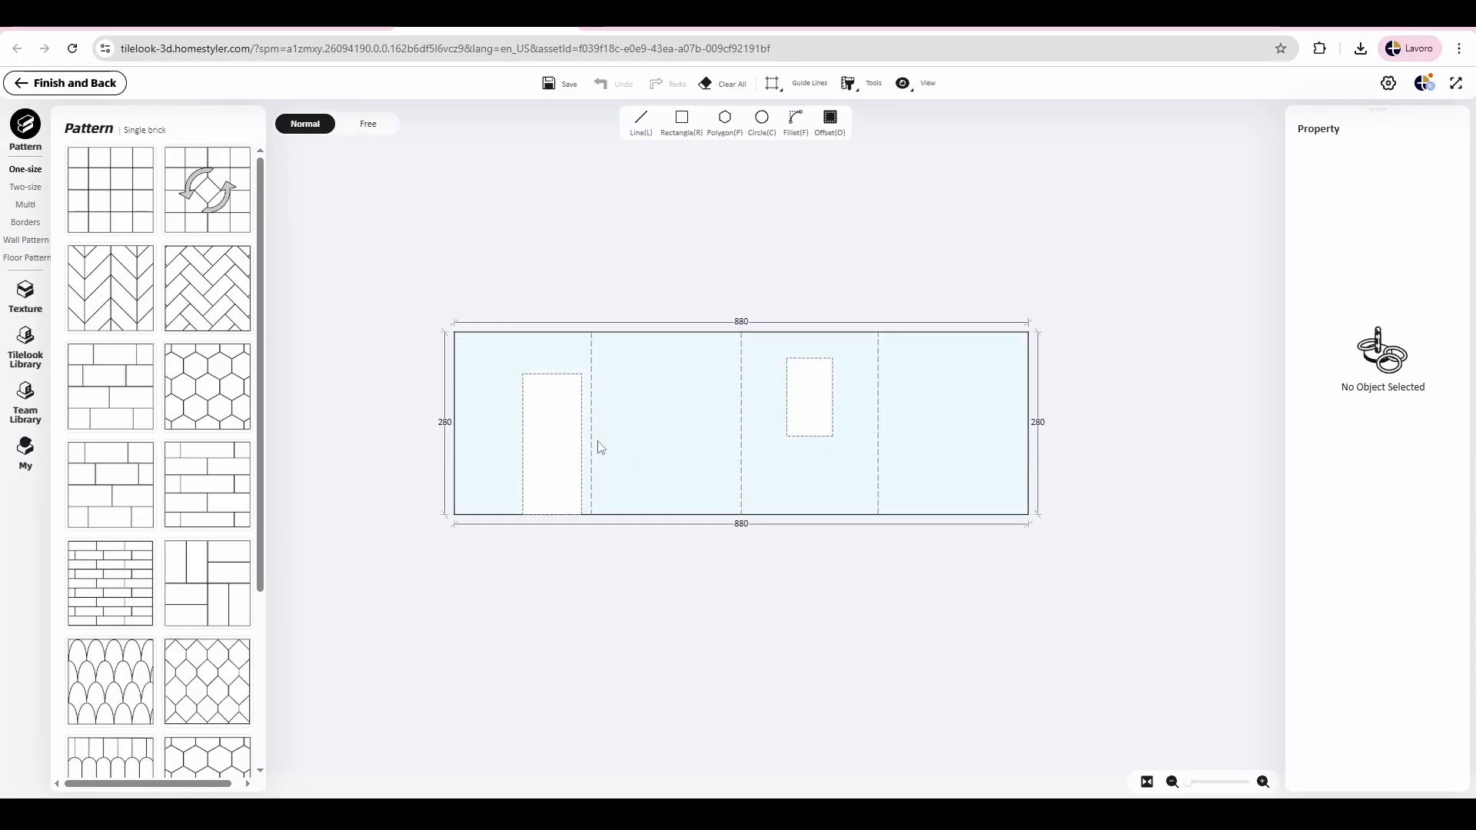
scroll(600, 448, up, 2)
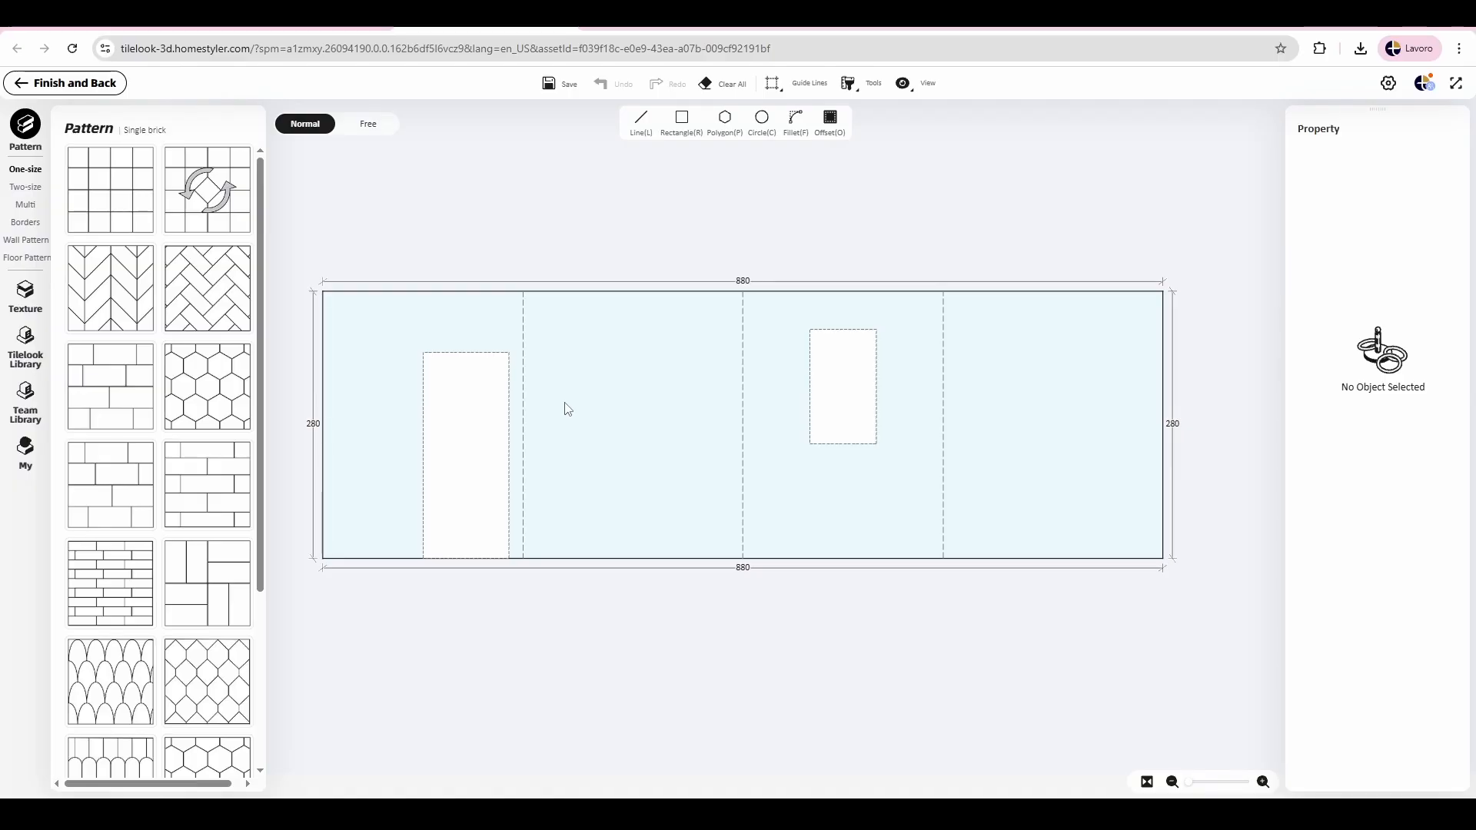
click(66, 83)
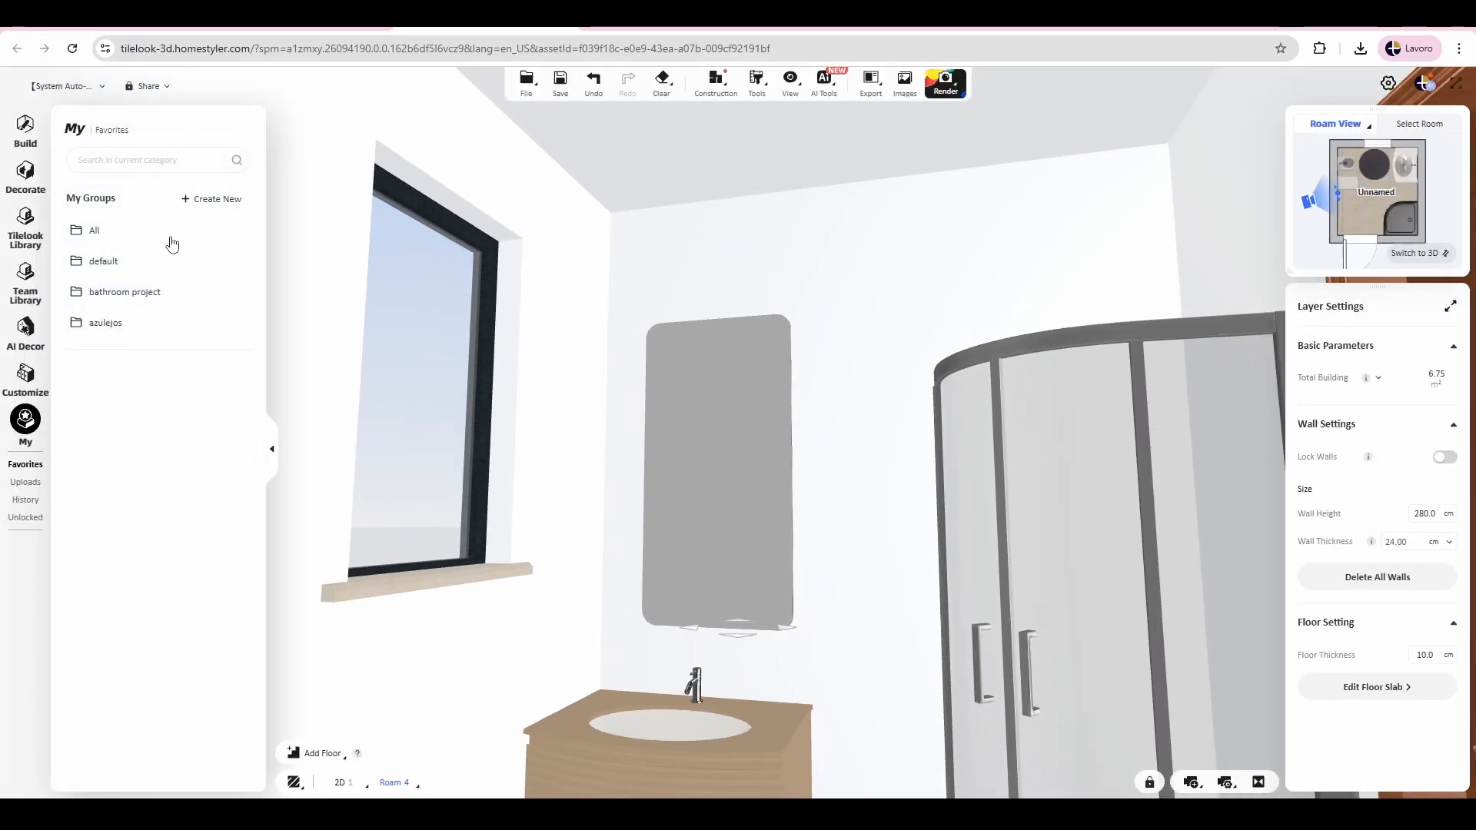
Step: Apply a pale cream colour from the finish colour collection to the connected walls
click(26, 176)
click(25, 268)
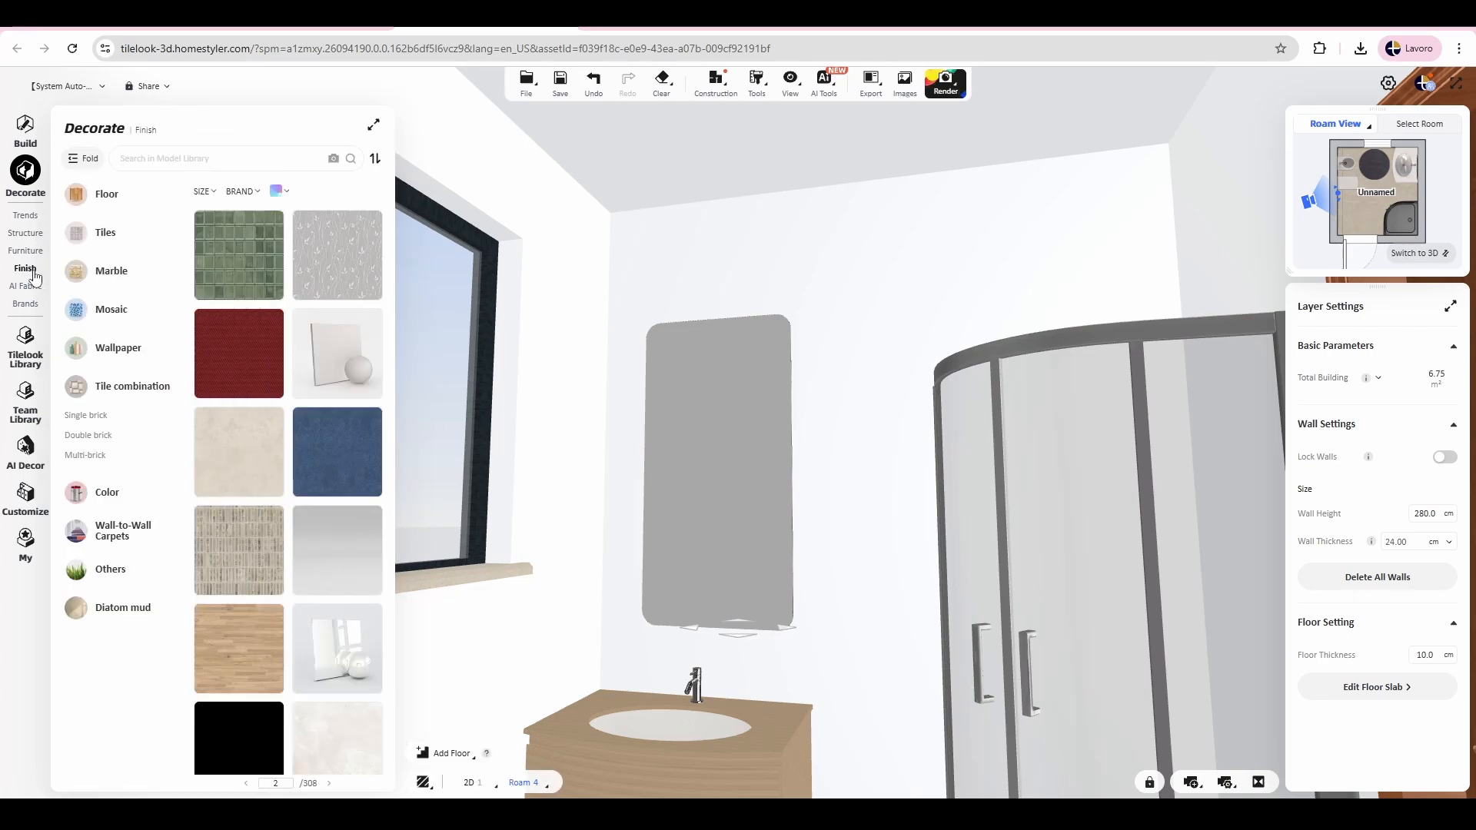
click(190, 492)
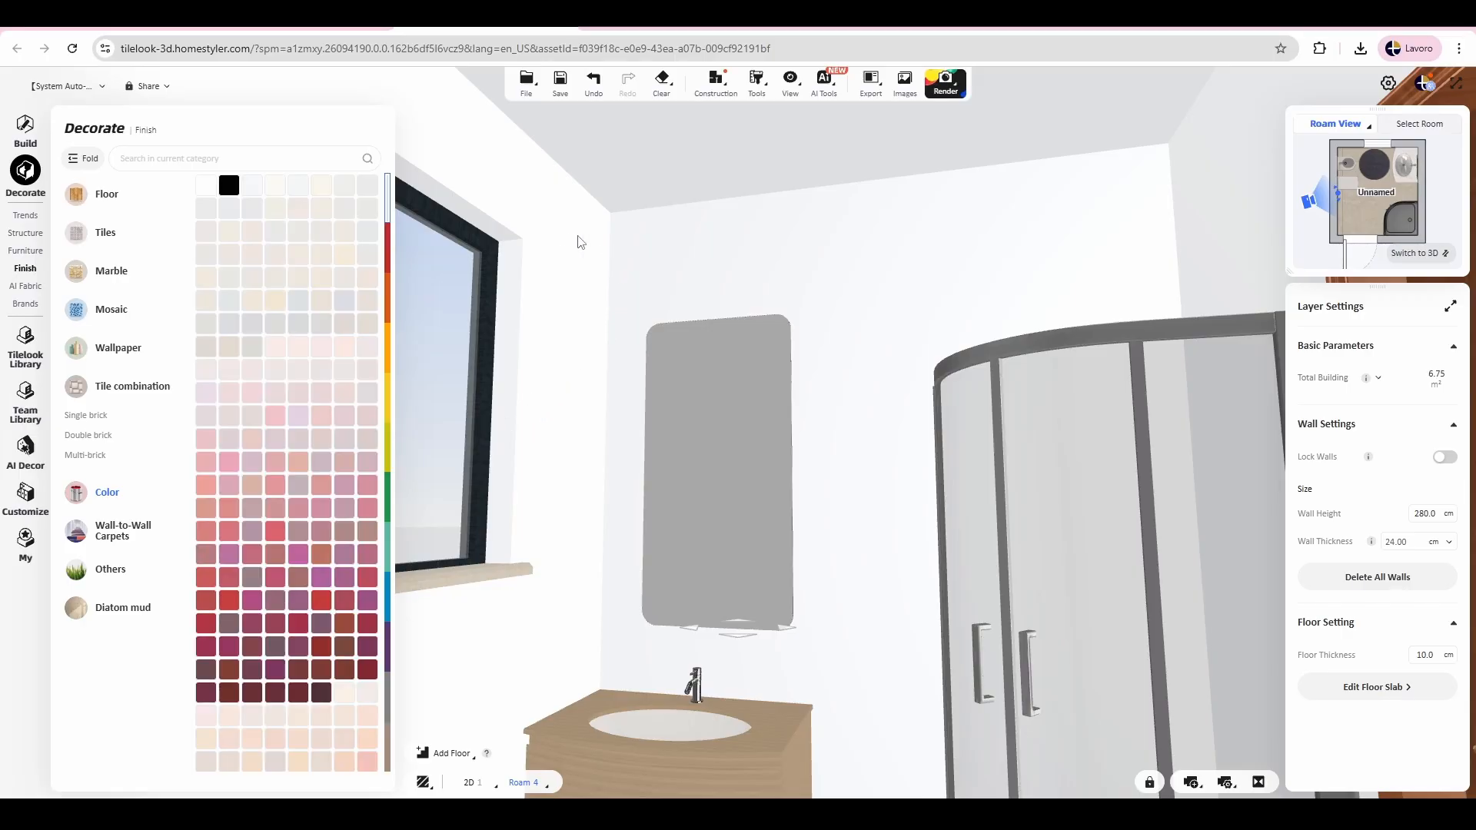
drag(581, 230, 647, 219)
click(625, 362)
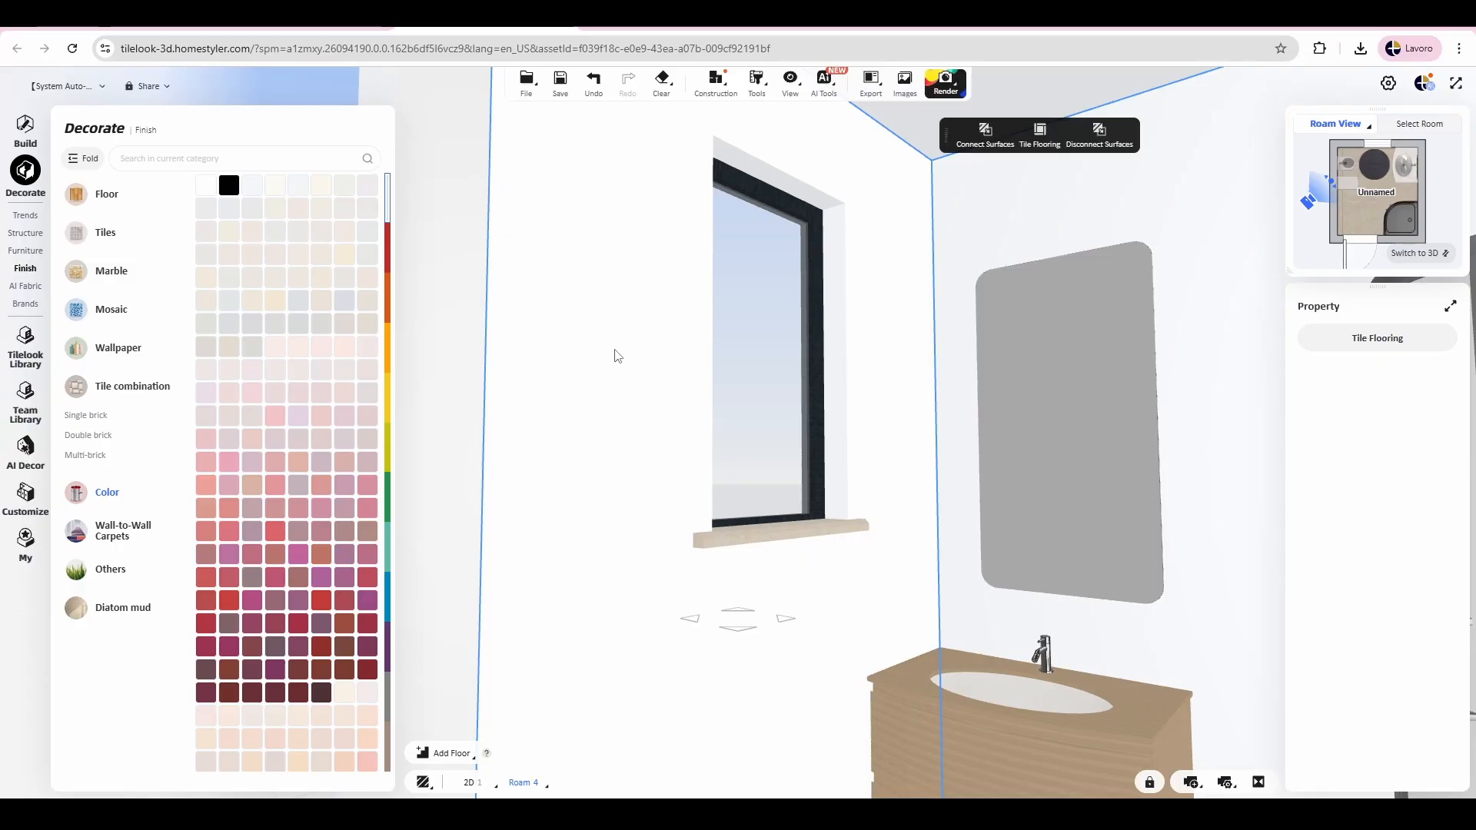
key(d)
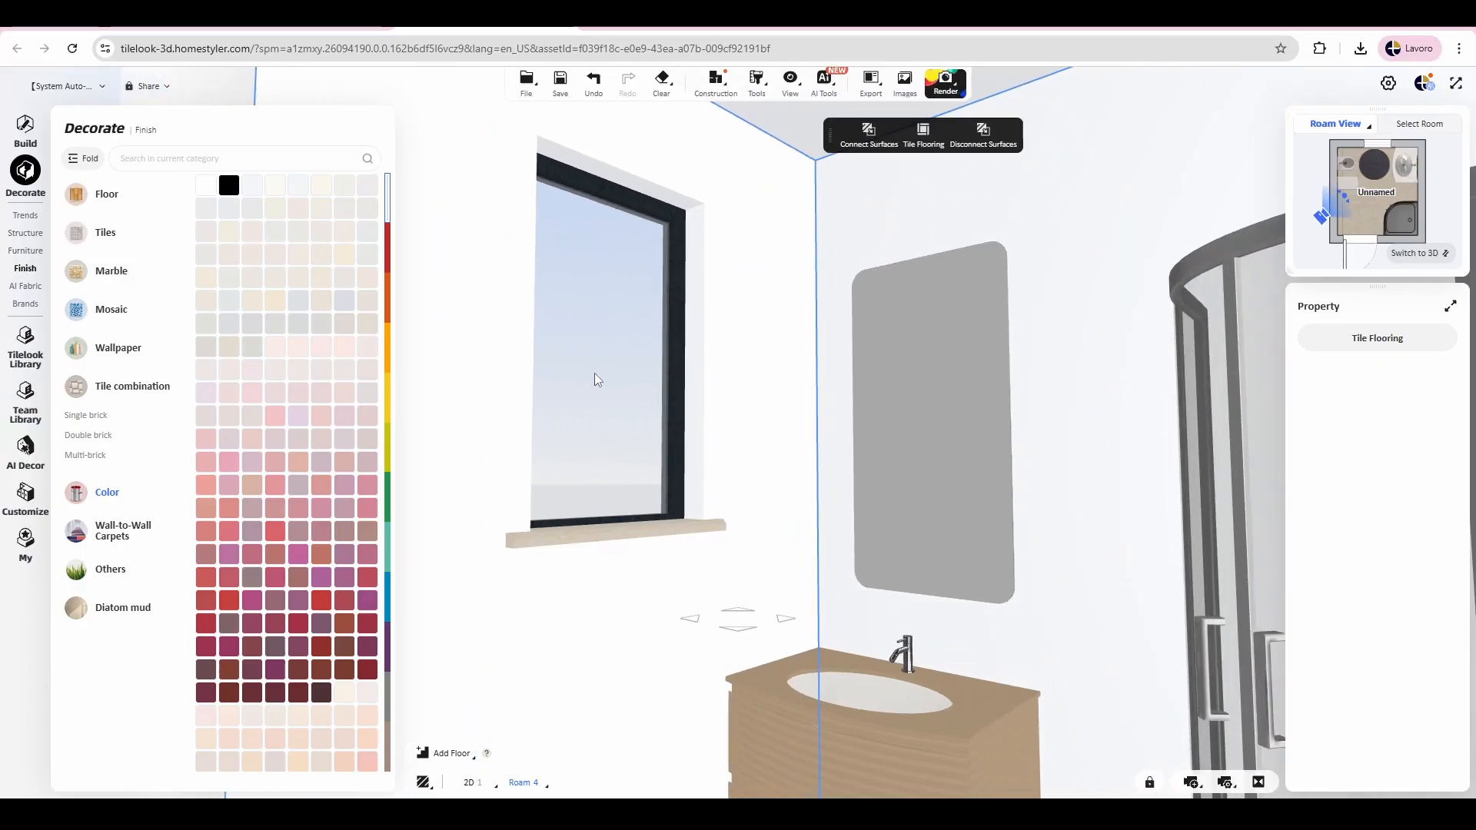
drag(459, 387, 549, 369)
key(d)
key(d)
drag(376, 676, 693, 479)
Step: Inspect the colour across the connected walls, from the door and shower round to the window and washbasin
drag(877, 502, 431, 511)
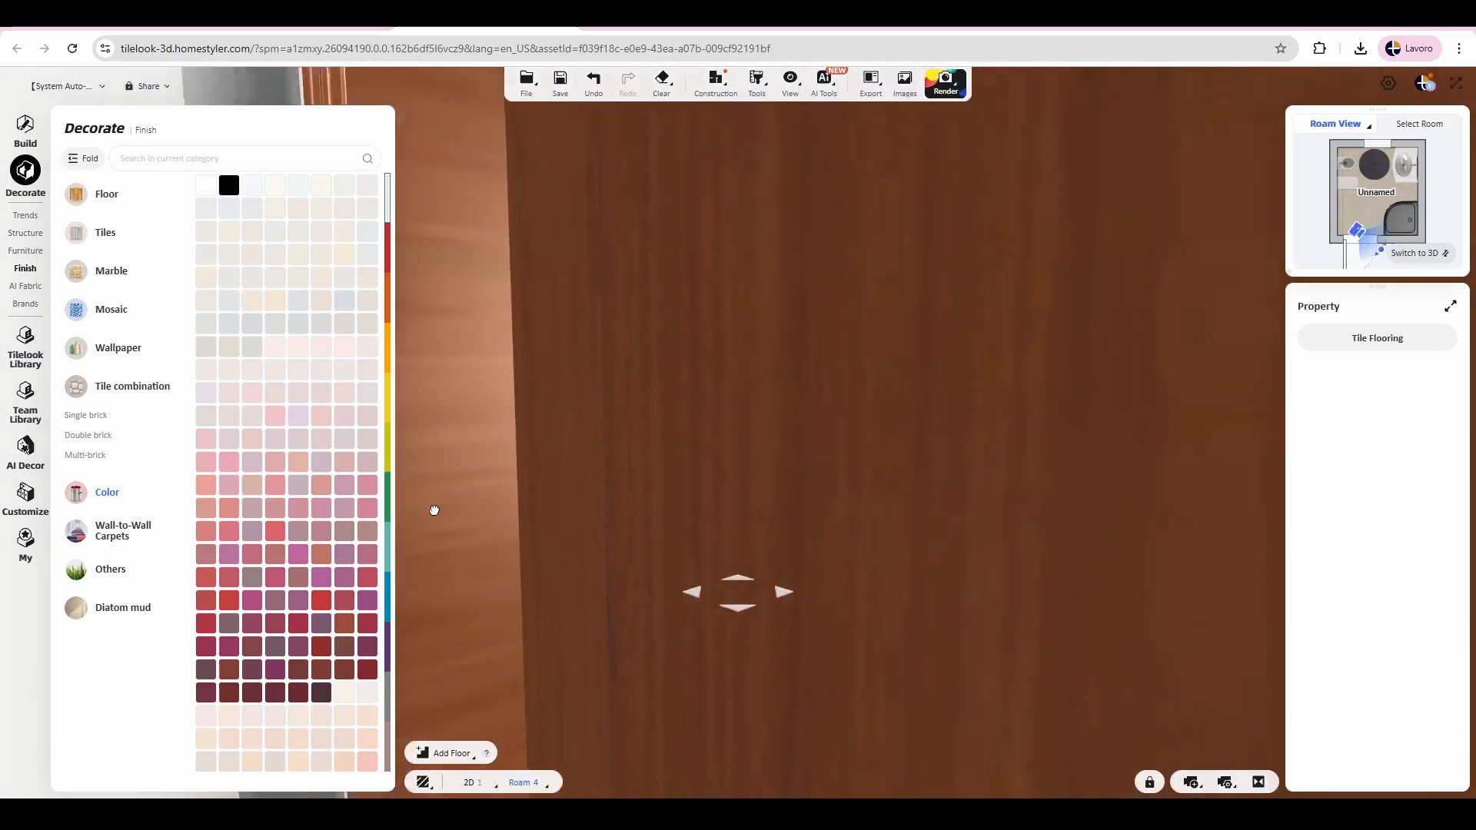
key(s)
scroll(477, 422, down, 5)
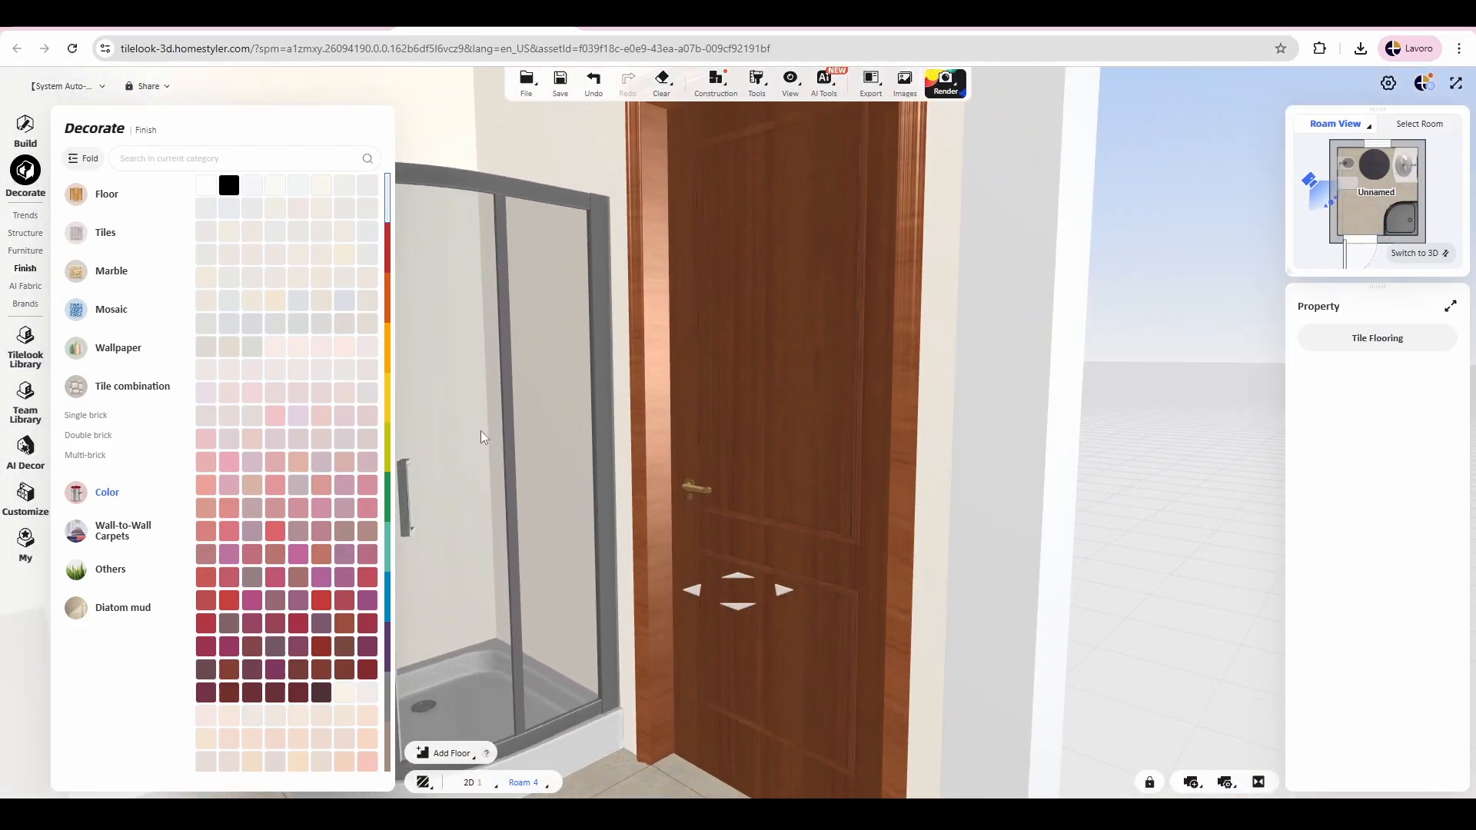
click(398, 456)
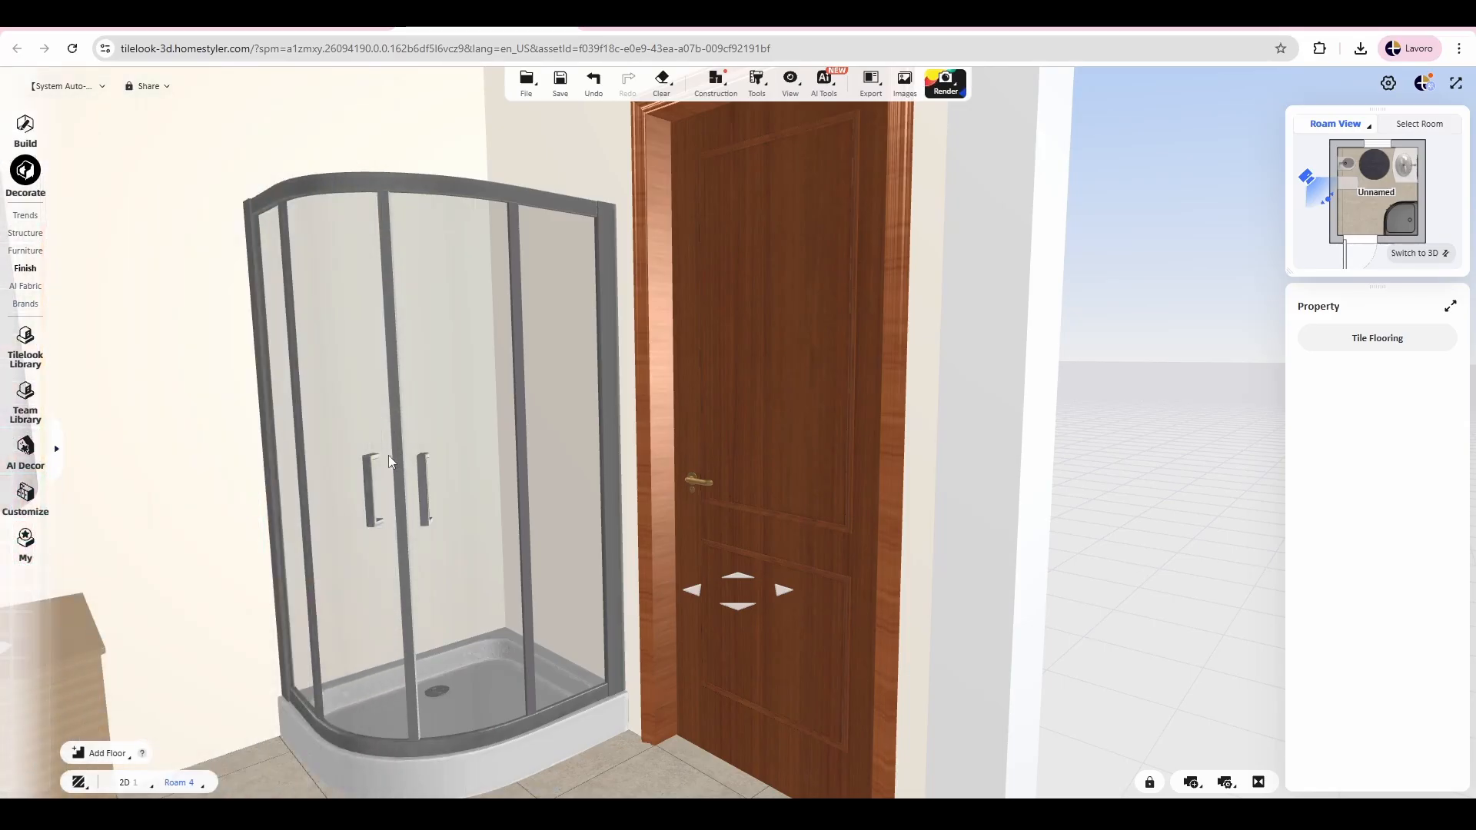
drag(223, 401, 324, 420)
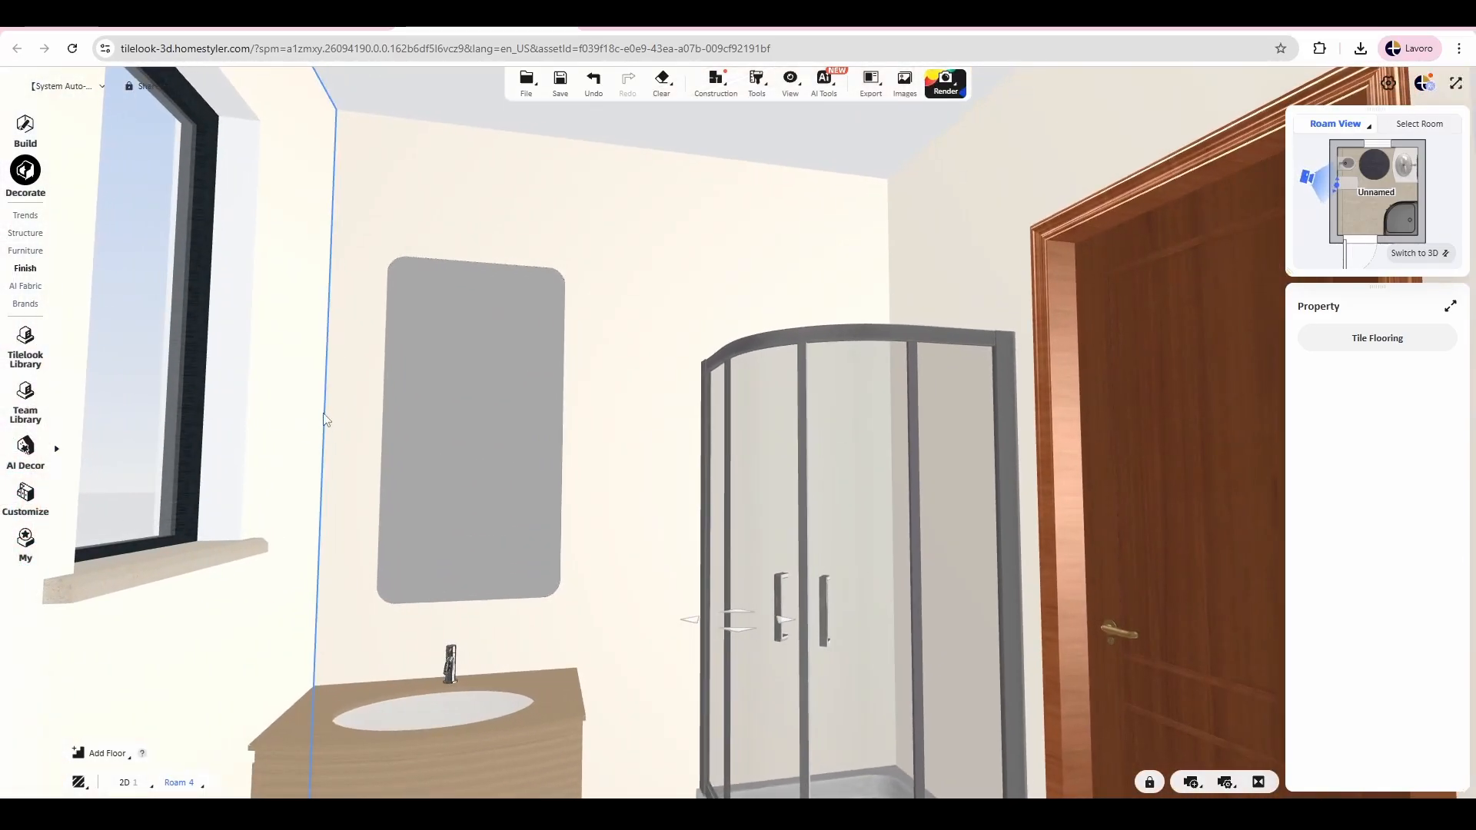
drag(600, 360, 646, 356)
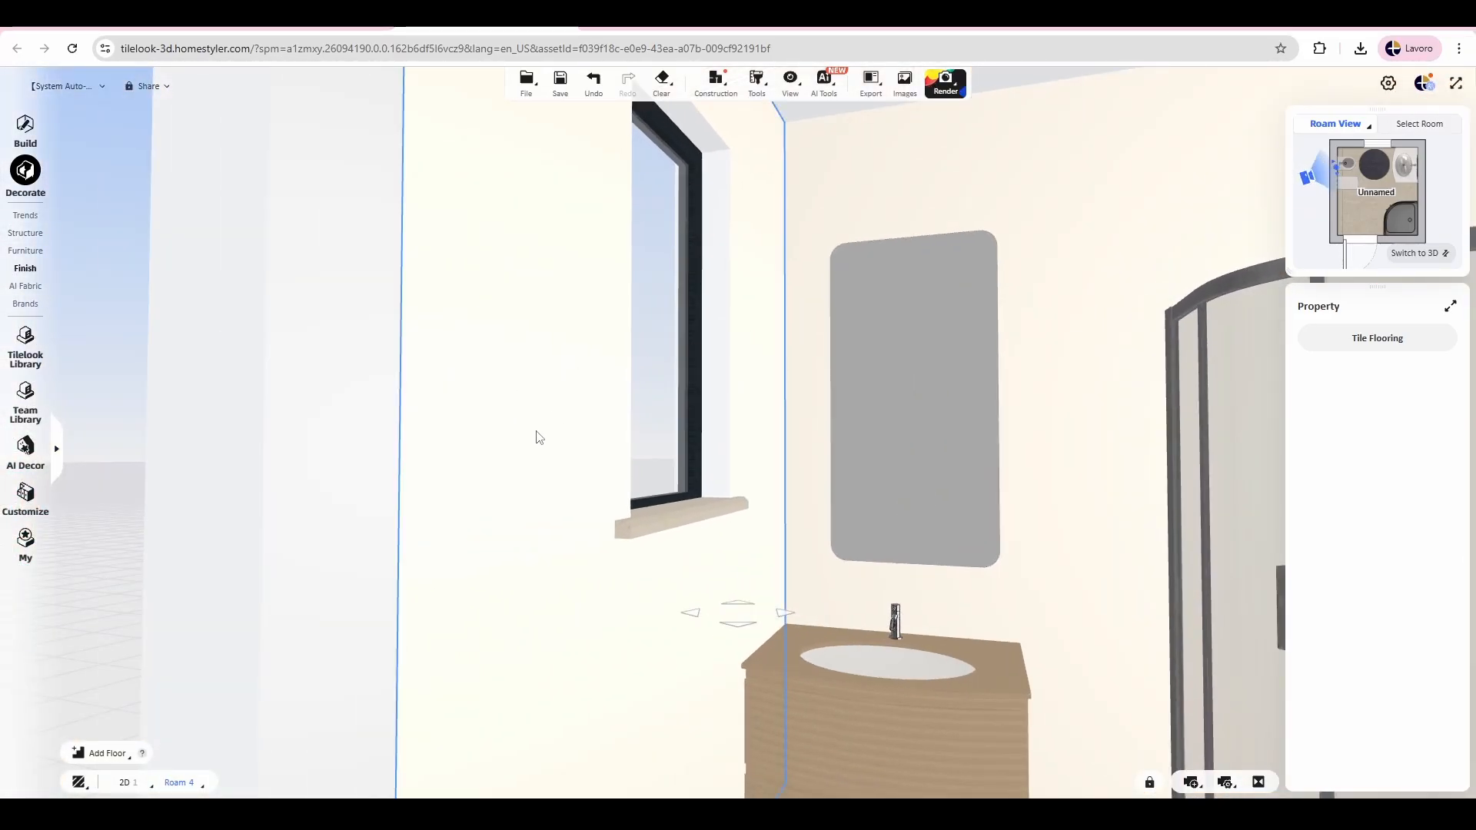
drag(1021, 342, 954, 336)
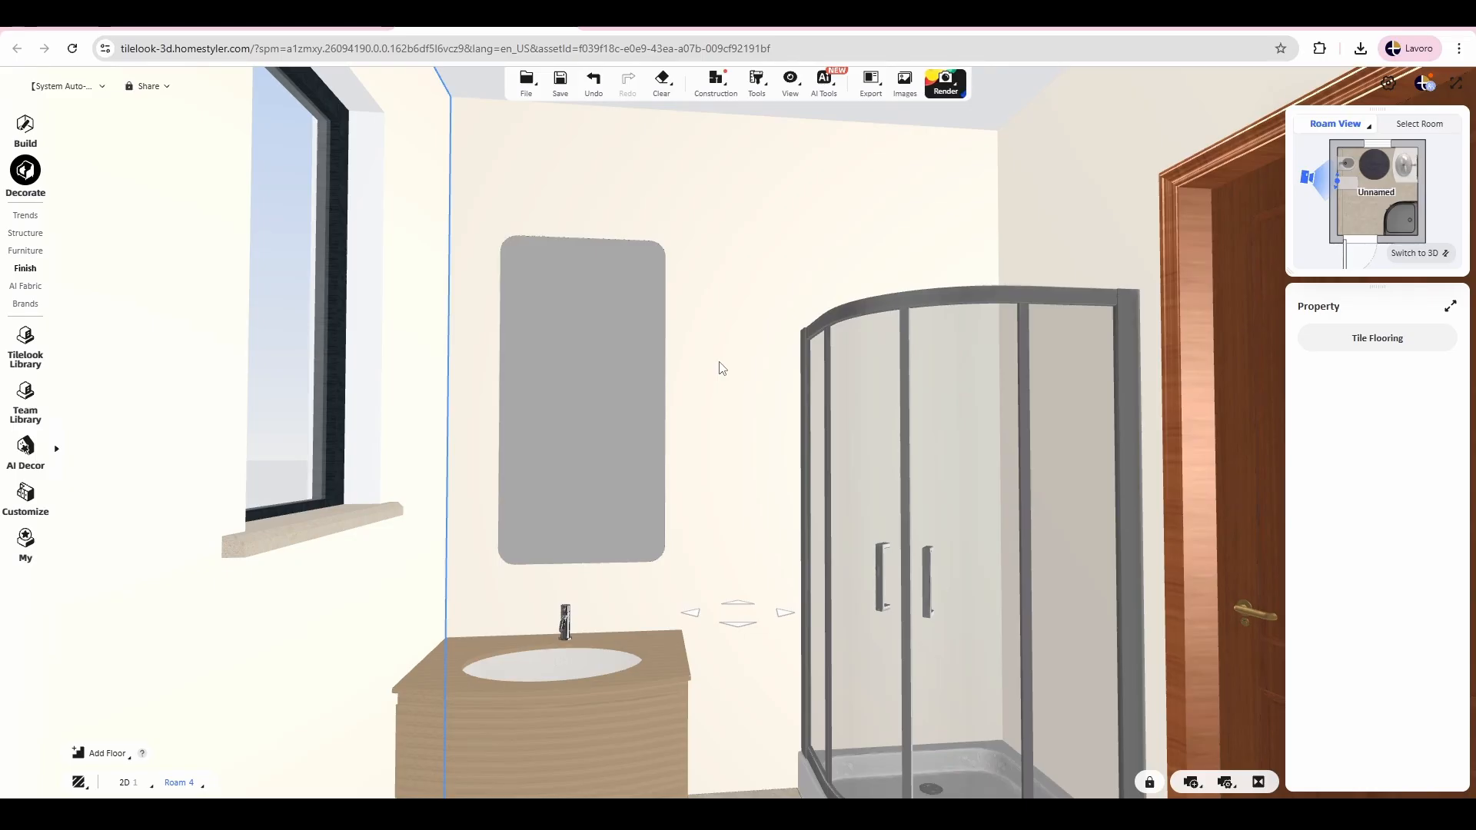
scroll(701, 359, up, 3)
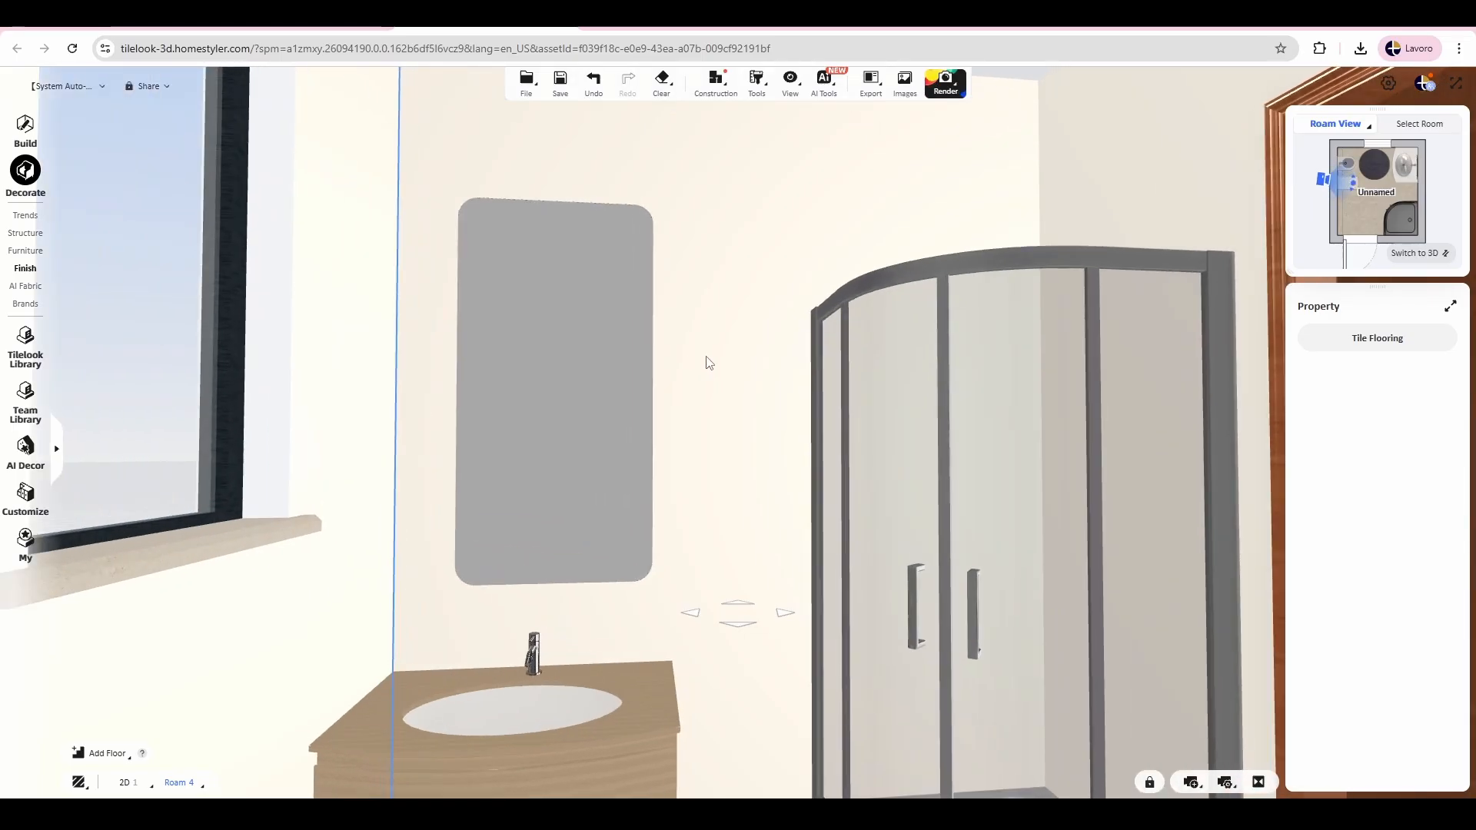
drag(708, 360, 776, 345)
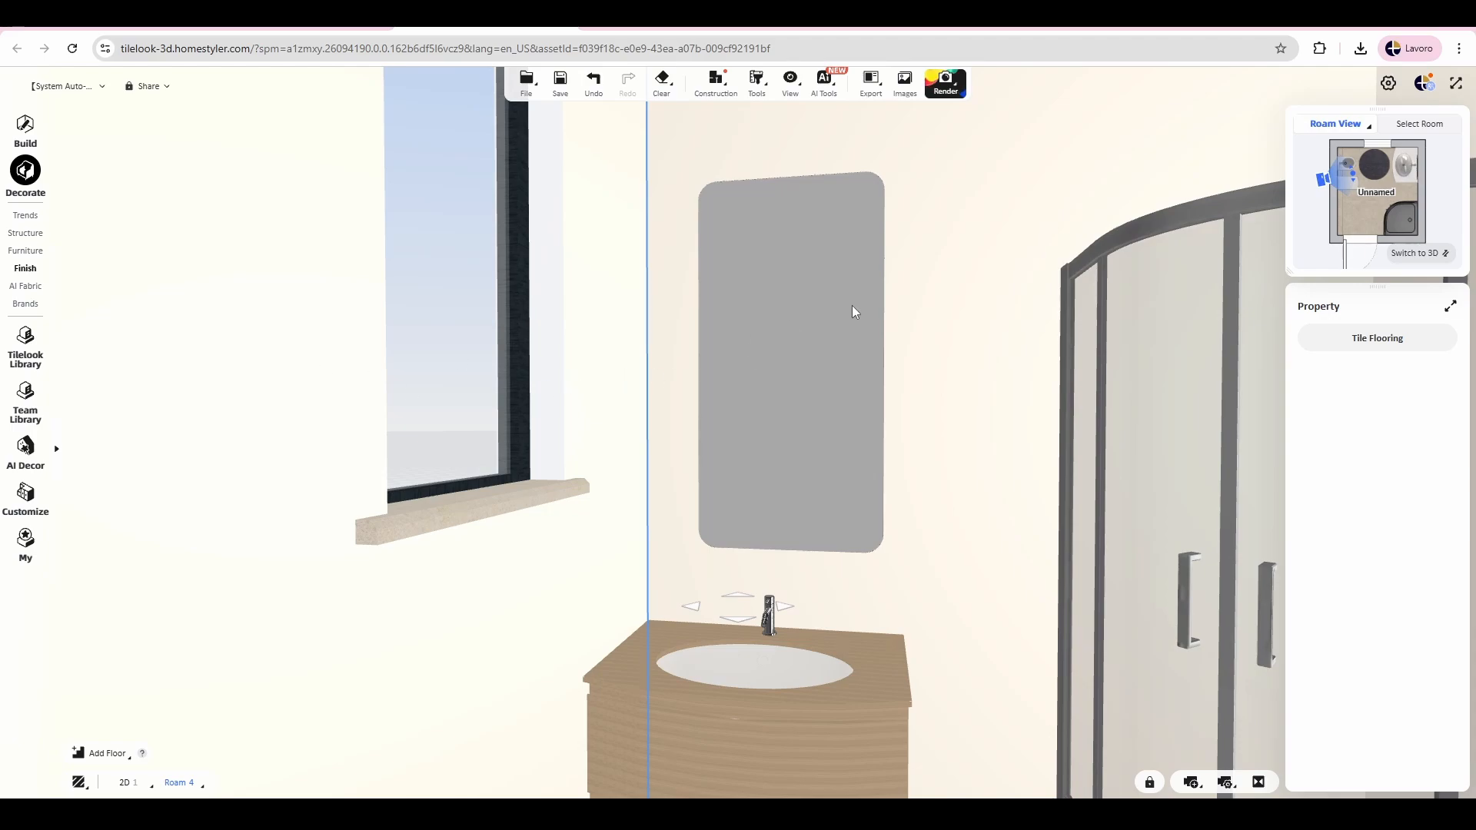
drag(998, 286, 901, 300)
drag(734, 269, 847, 258)
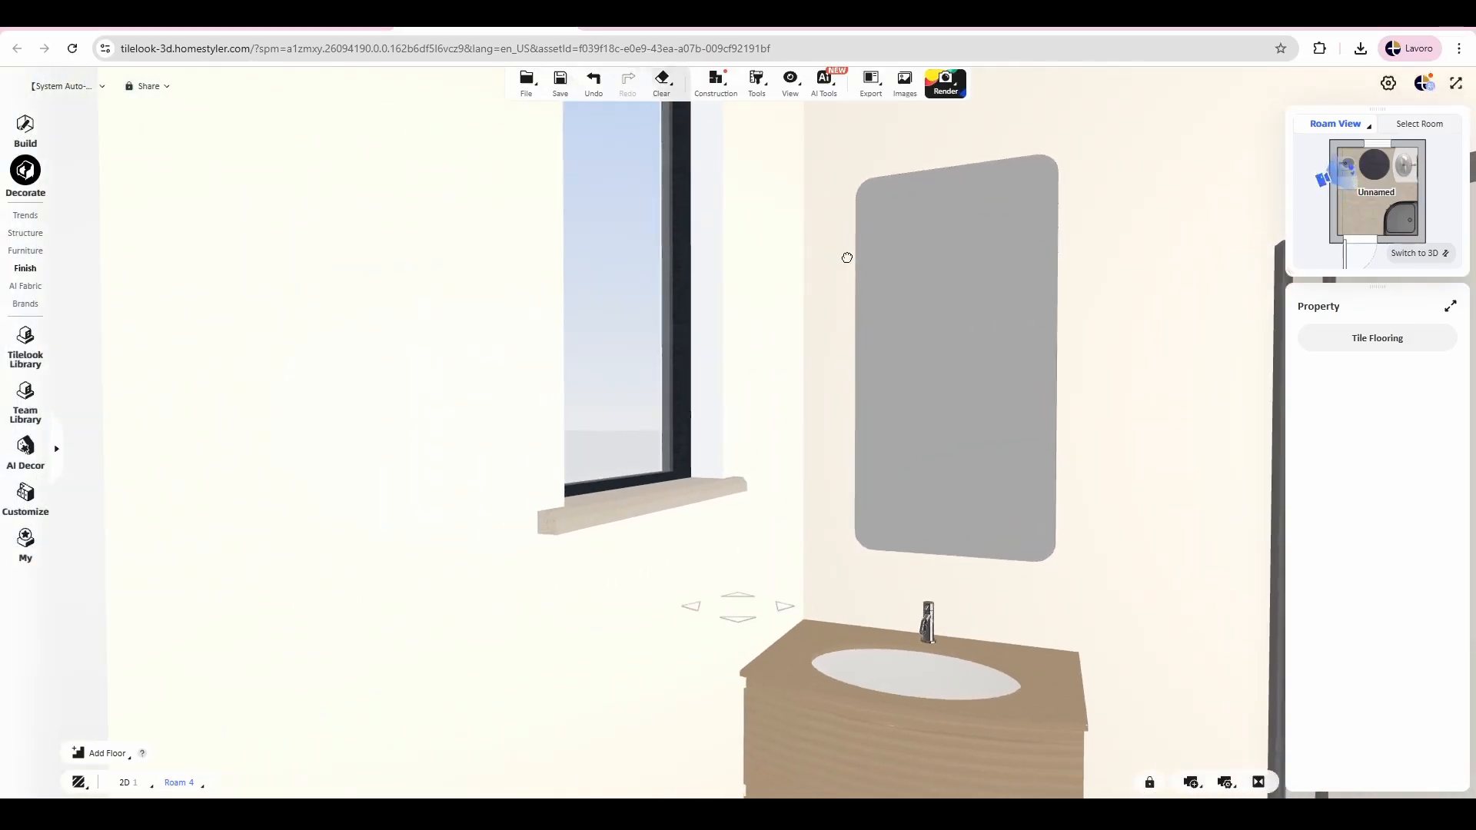
Step: Select the connected walls beside the window and open their tile layout
click(491, 343)
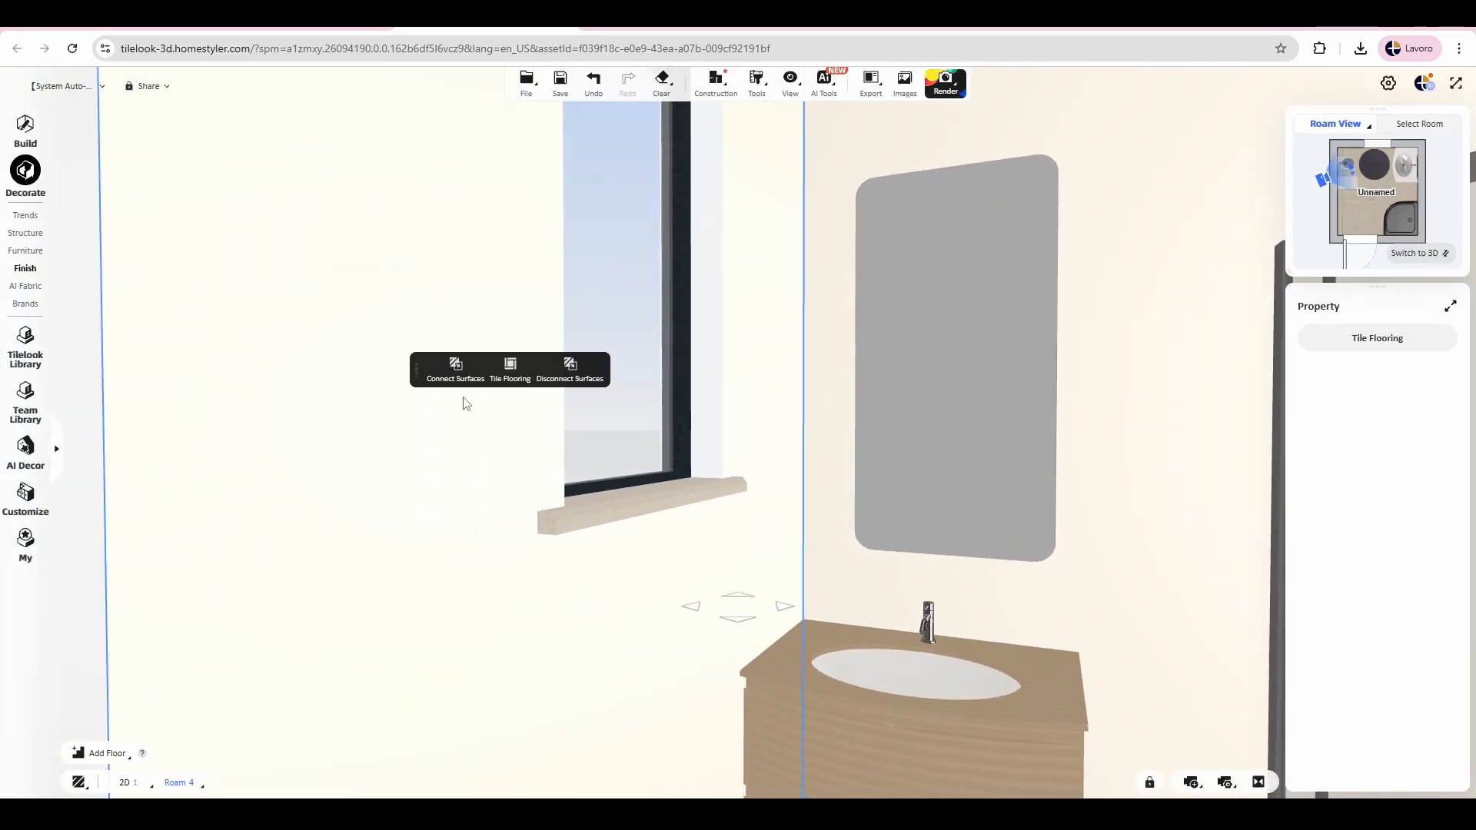
click(461, 375)
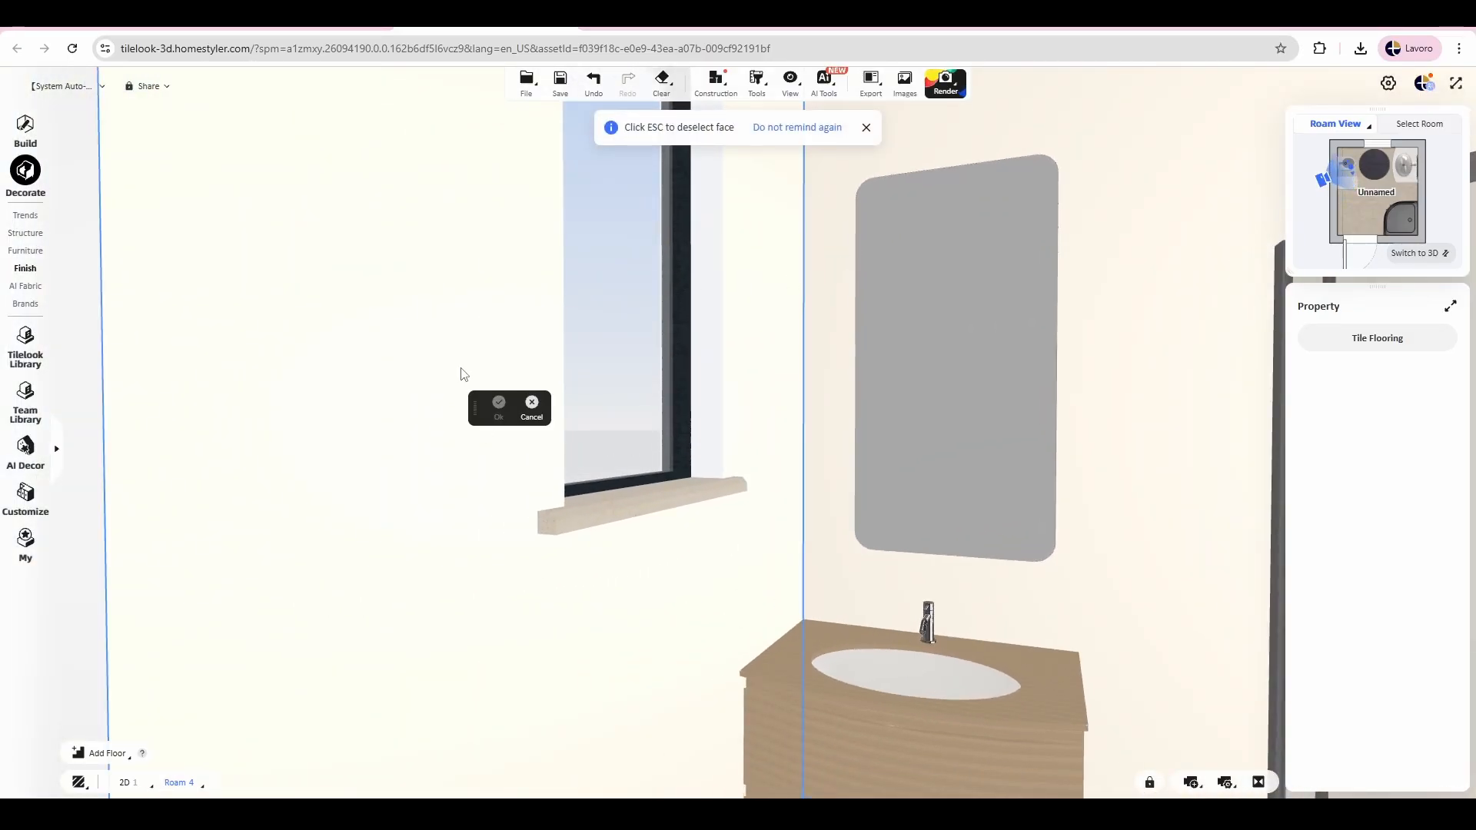
key(Escape)
click(465, 396)
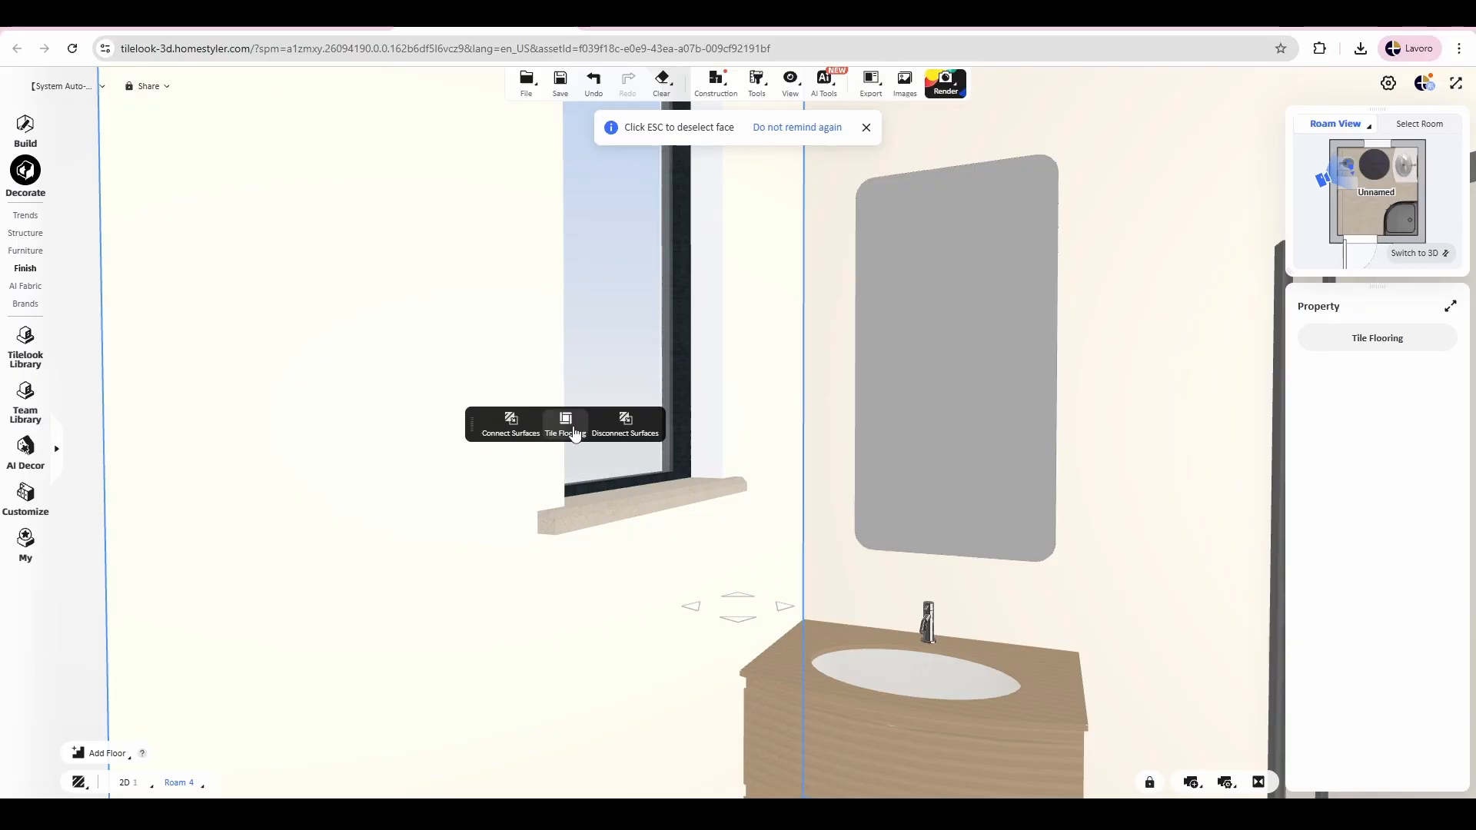
click(565, 422)
scroll(752, 395, down, 1)
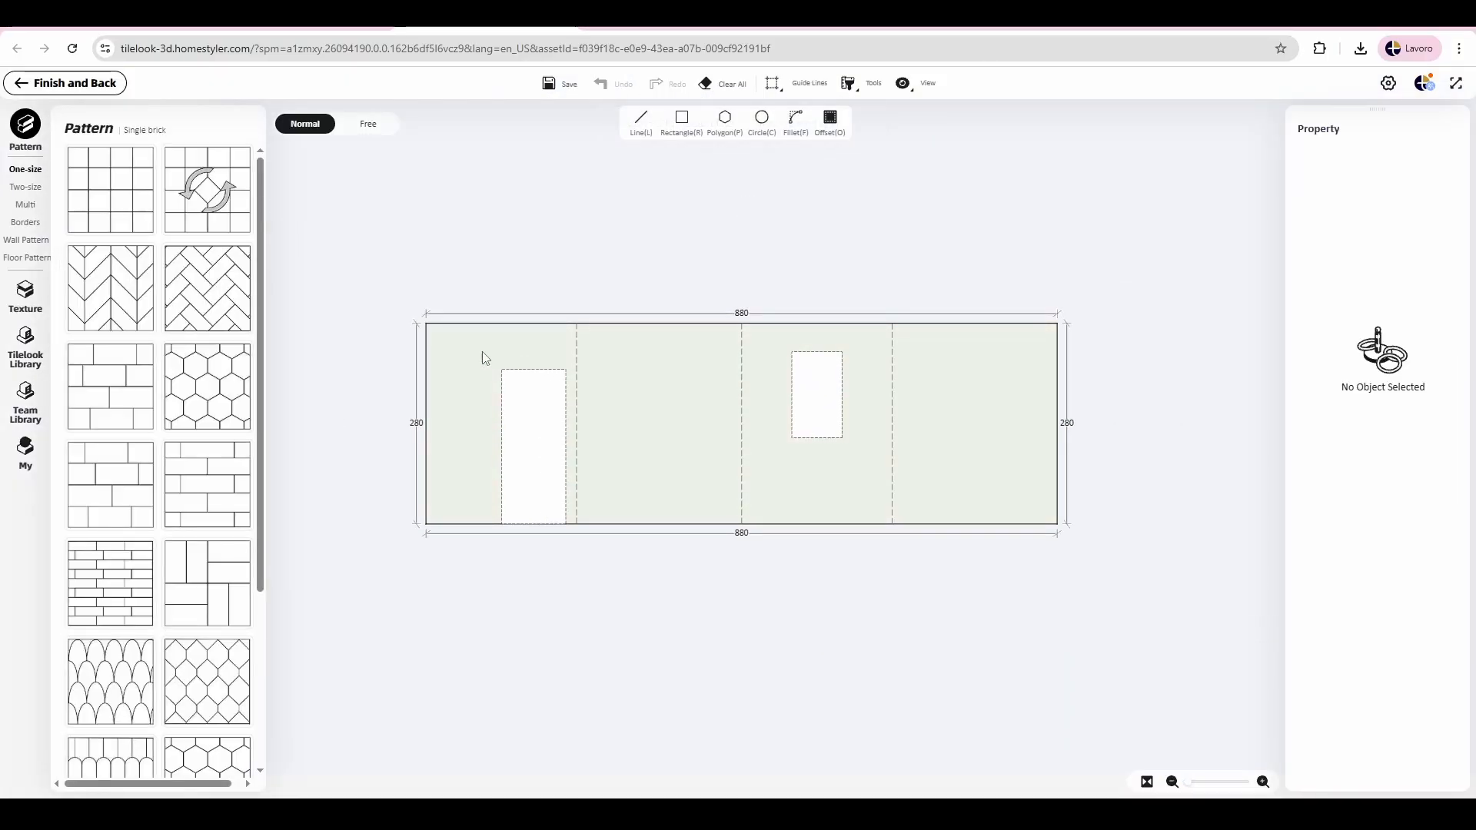
scroll(780, 396, up, 2)
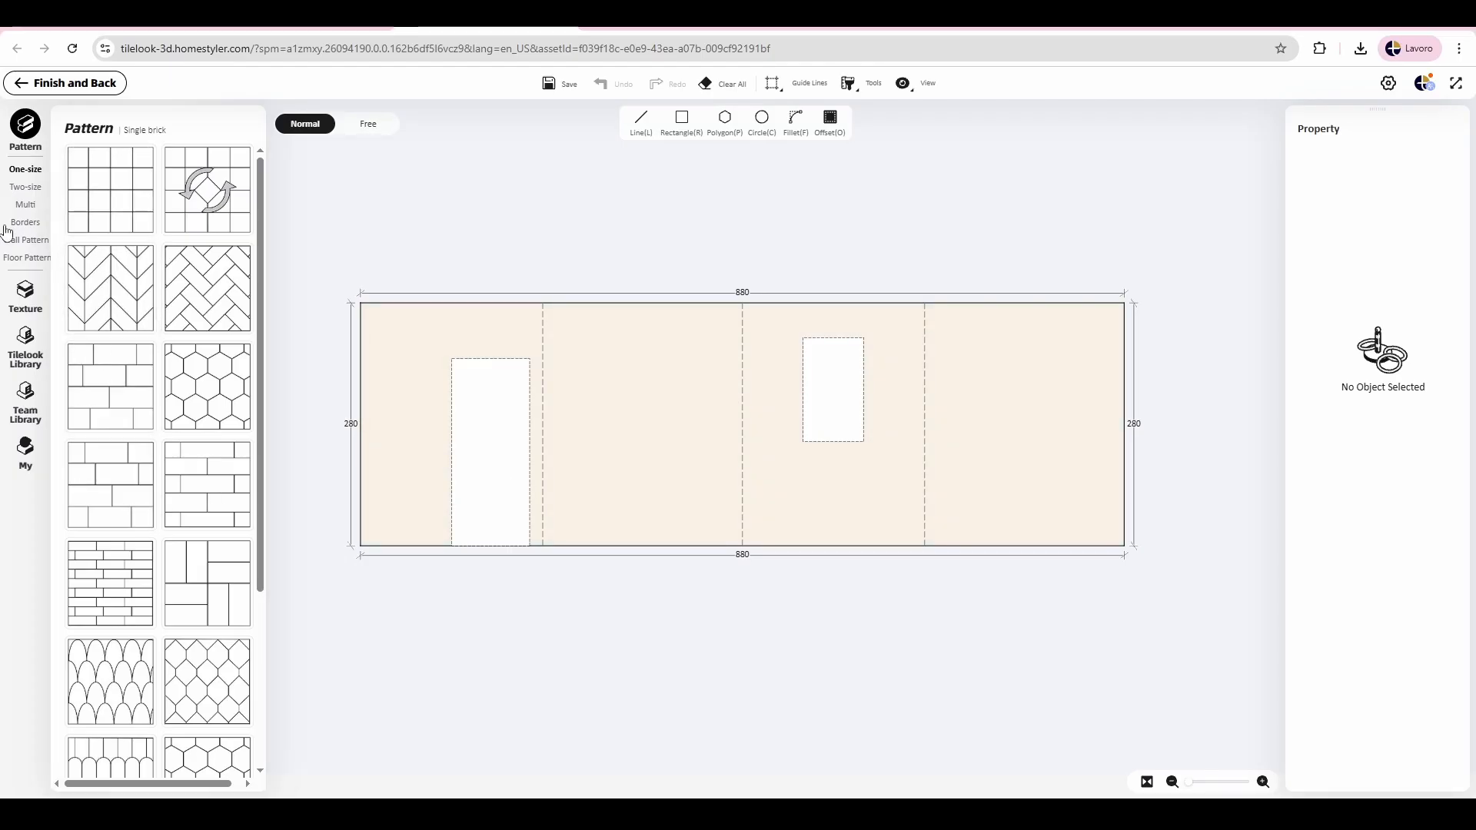
Step: Try to lay the dark grey Energie Ker Genesis 1200*1200 tile from the Tilelook 2D library in Normal mode
click(46, 352)
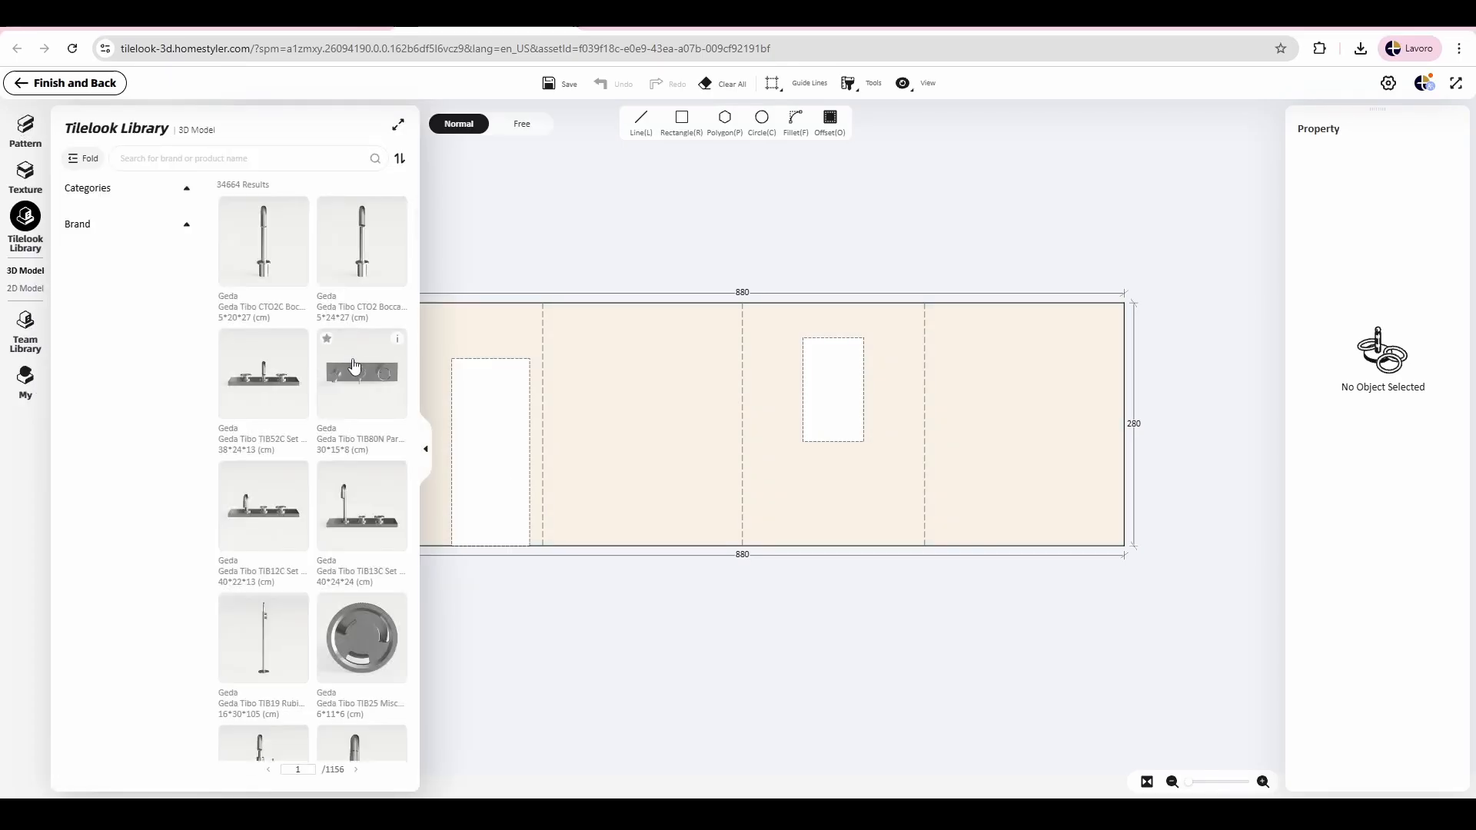
click(25, 289)
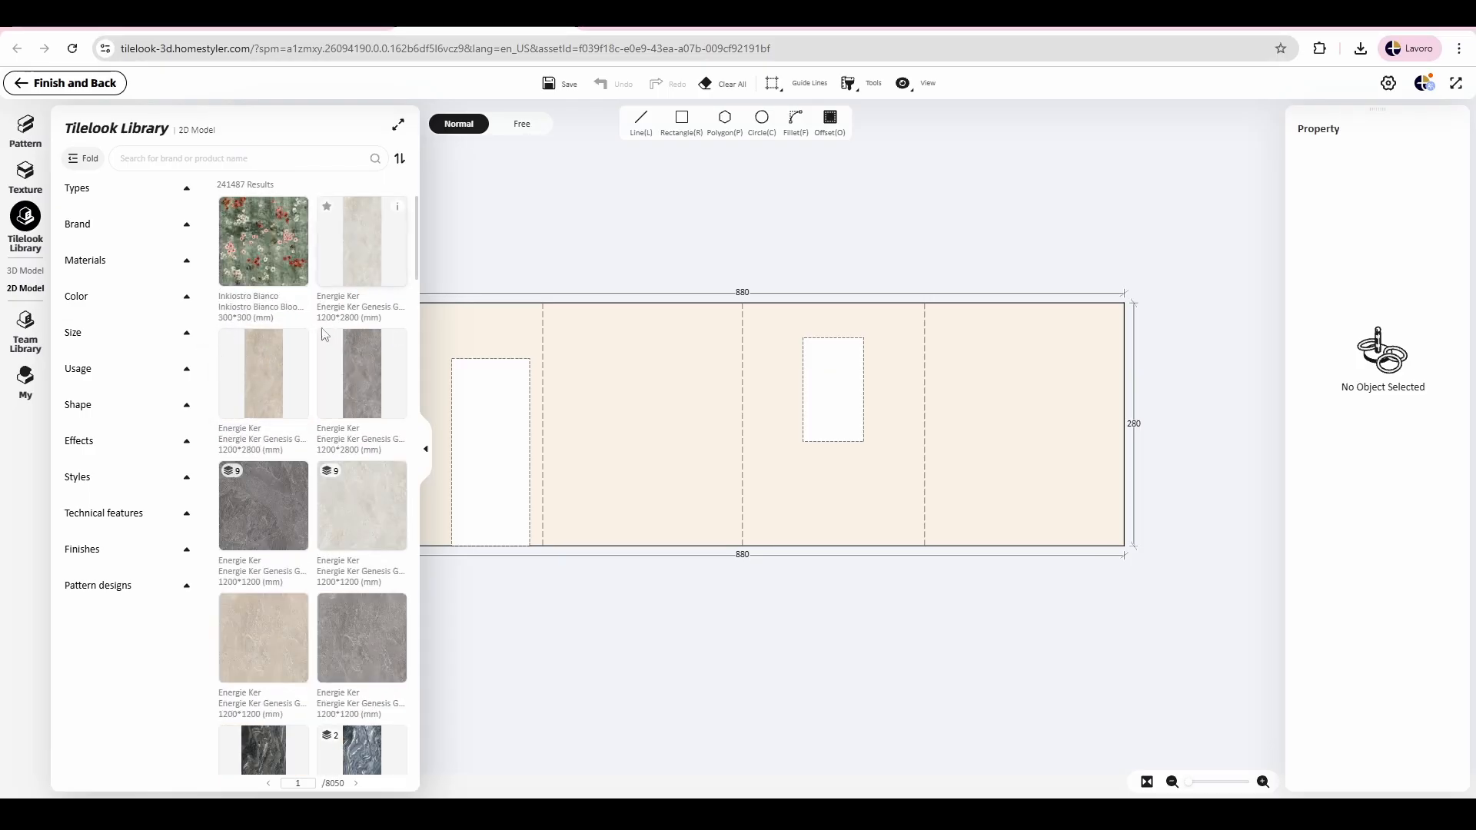
drag(258, 521, 241, 477)
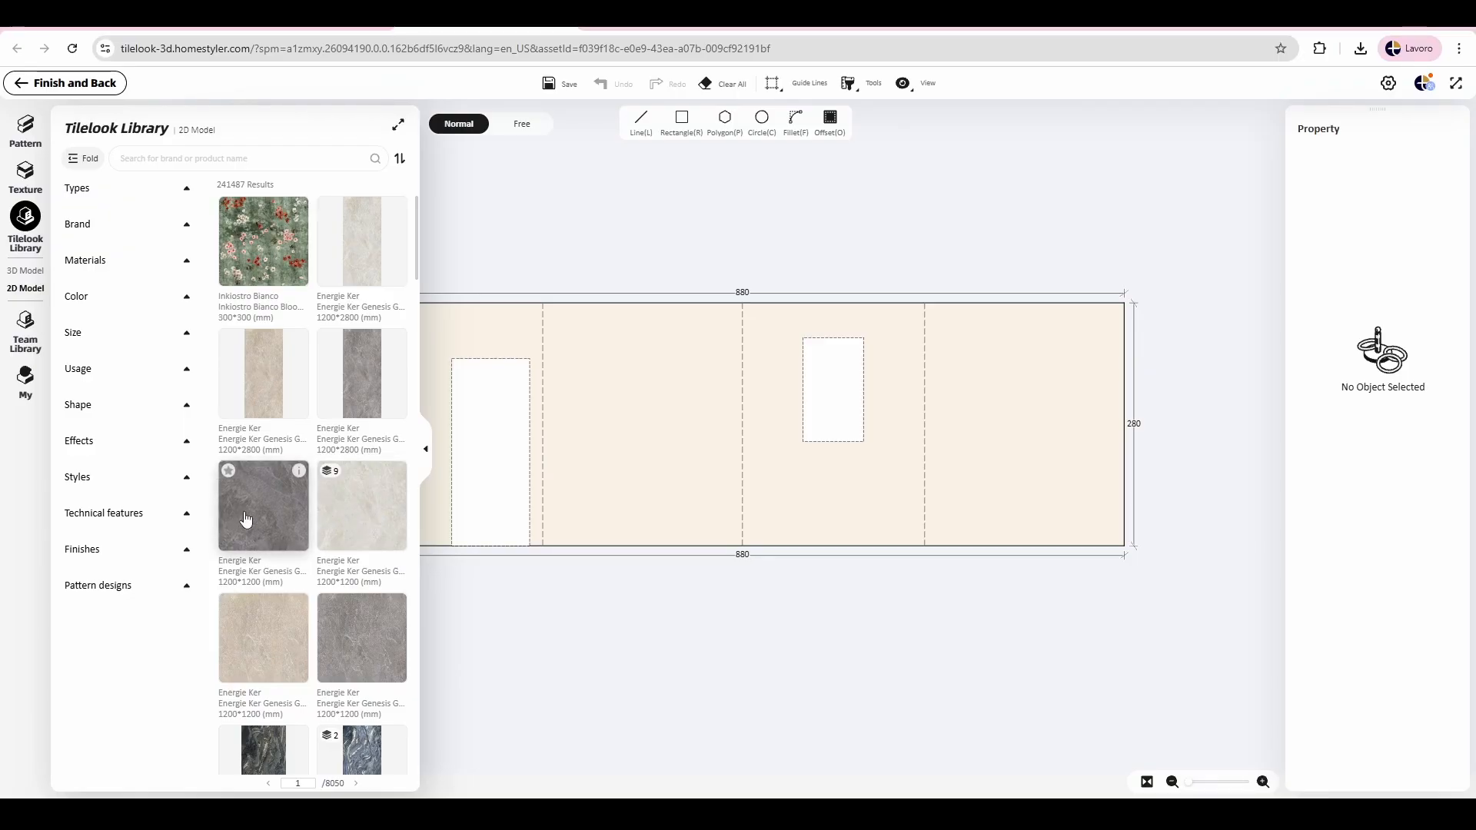
drag(240, 517, 583, 478)
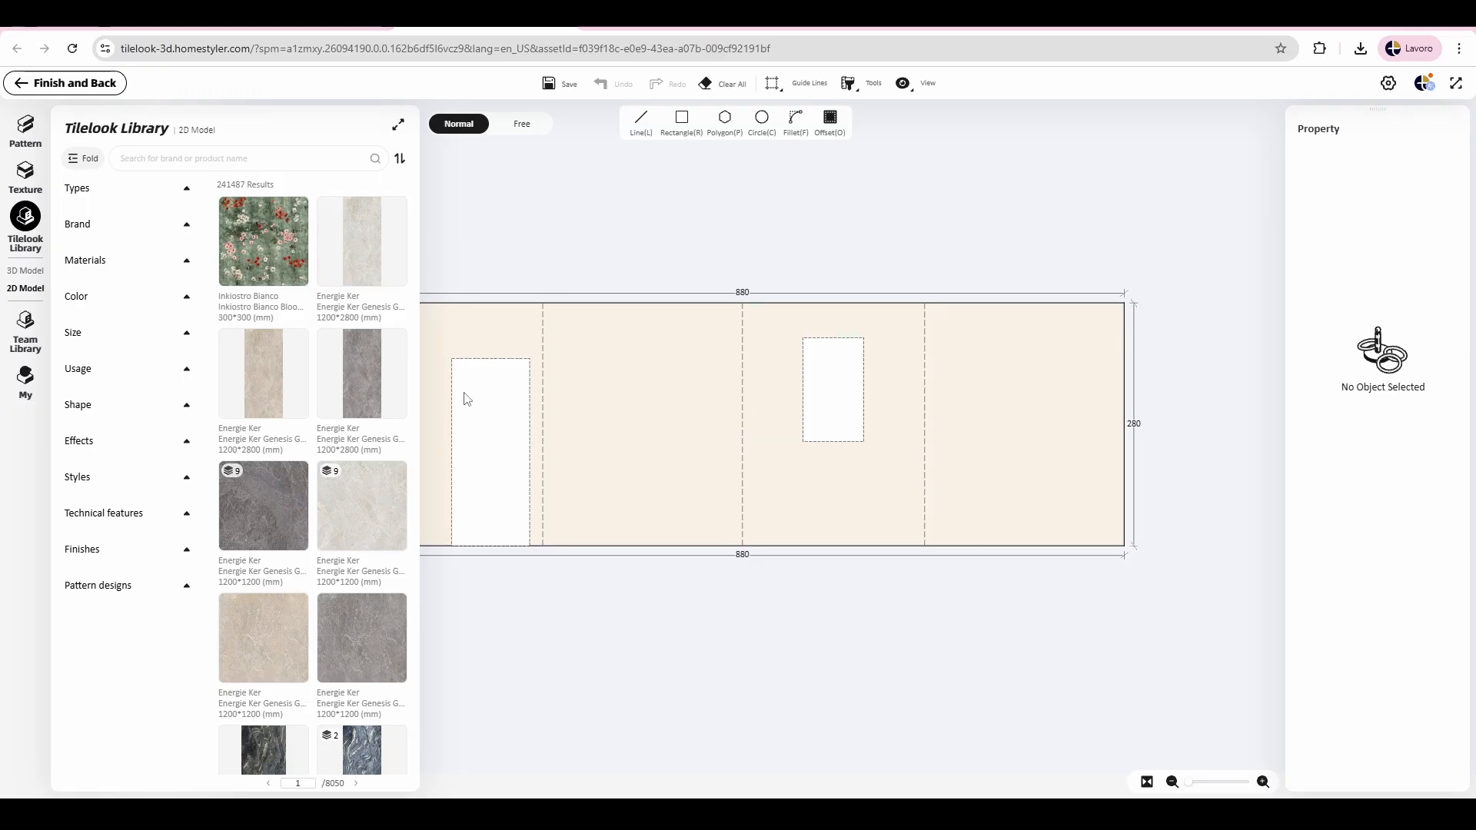
Step: Switch the layout to Free mode and place one dark grey Energie Ker Genesis 1200*1200 tile at the wall base beside the doorway
click(514, 135)
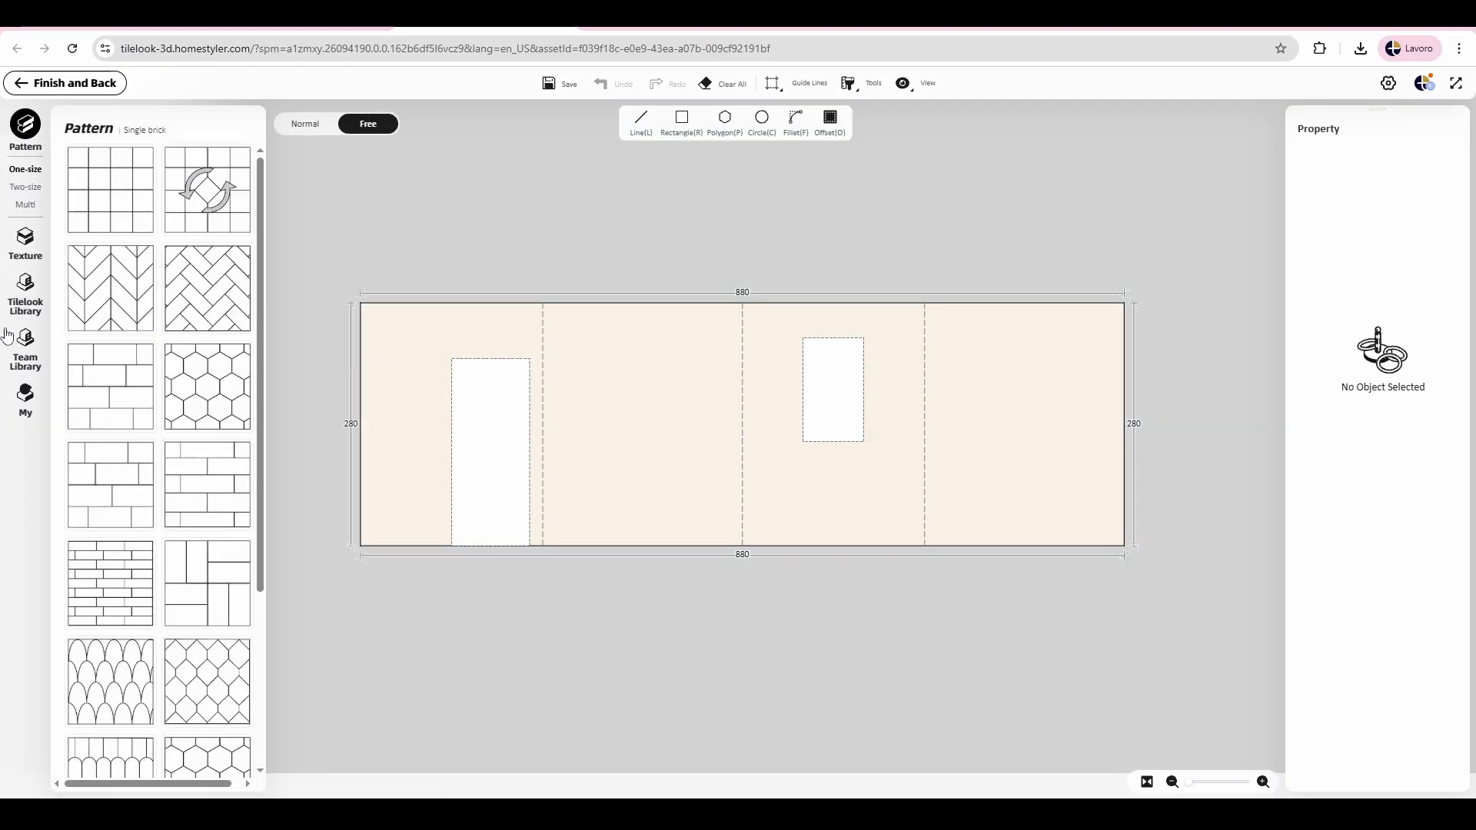
click(26, 296)
click(25, 288)
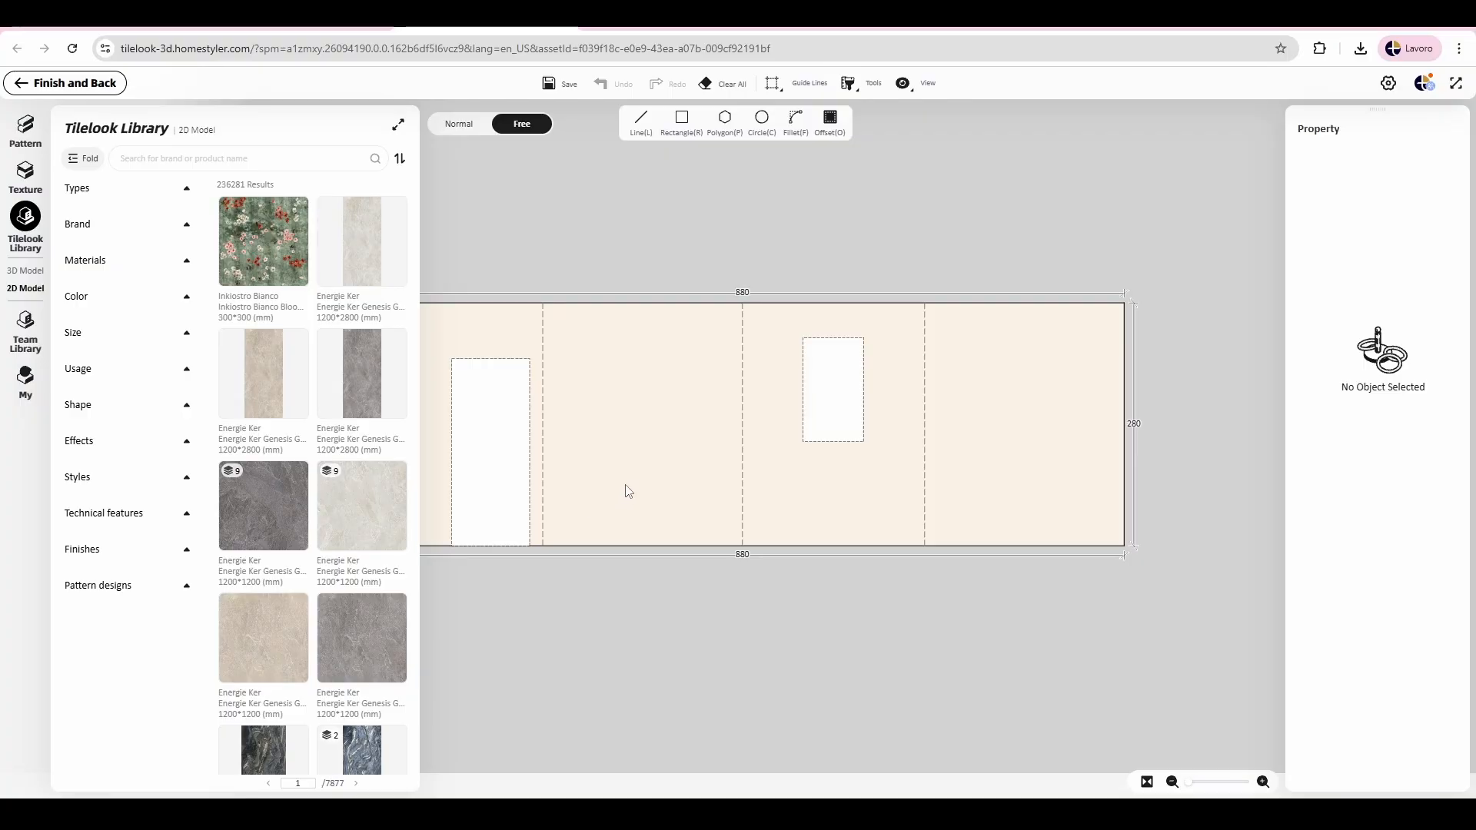
drag(269, 504, 602, 490)
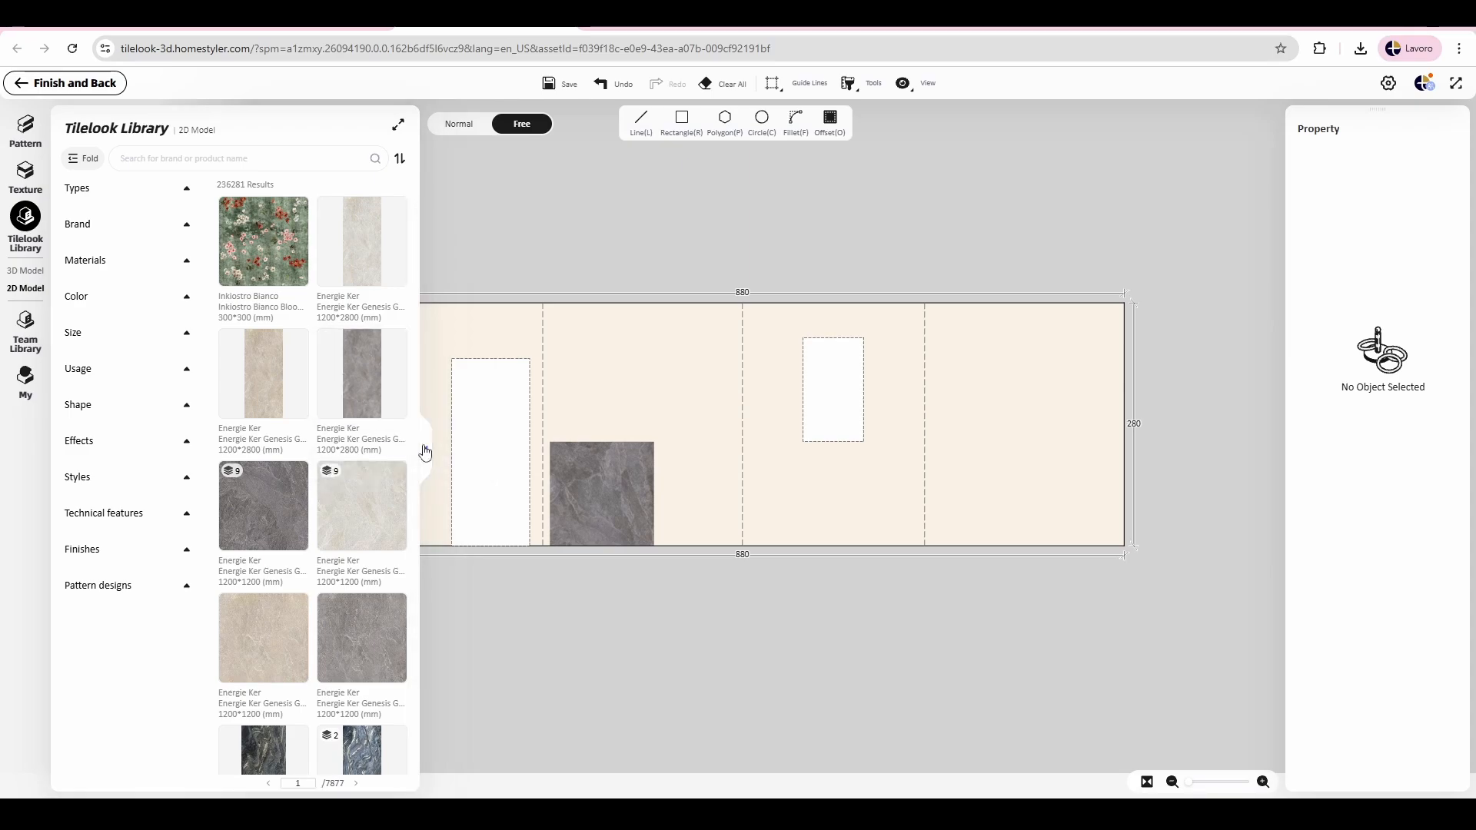
Step: Move the tile to the lower-left corner of the wall elevation and extend it with Continuous Paving across the full wall length
click(420, 450)
drag(597, 511, 416, 497)
click(523, 454)
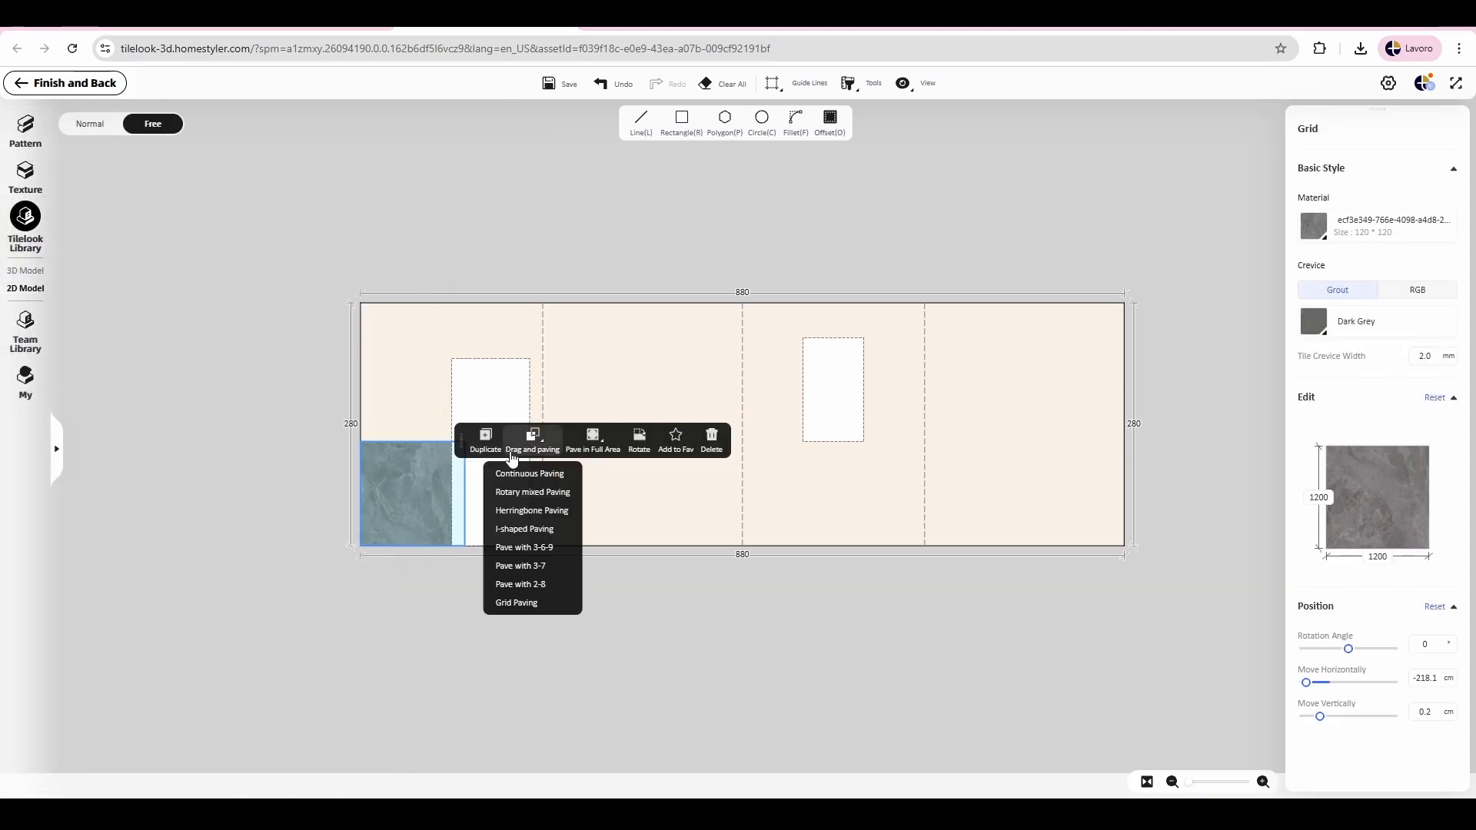
click(544, 478)
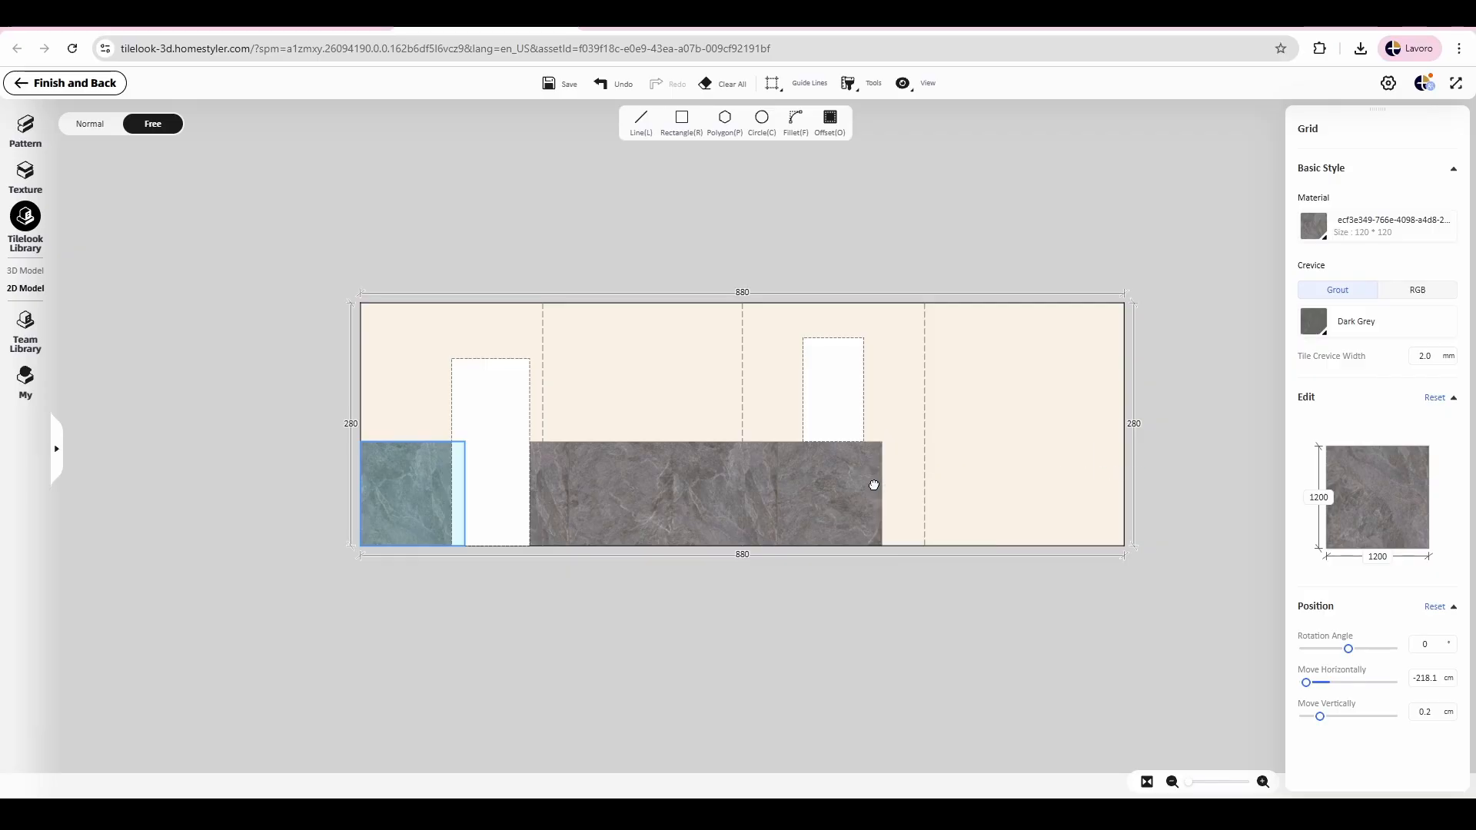
click(1114, 479)
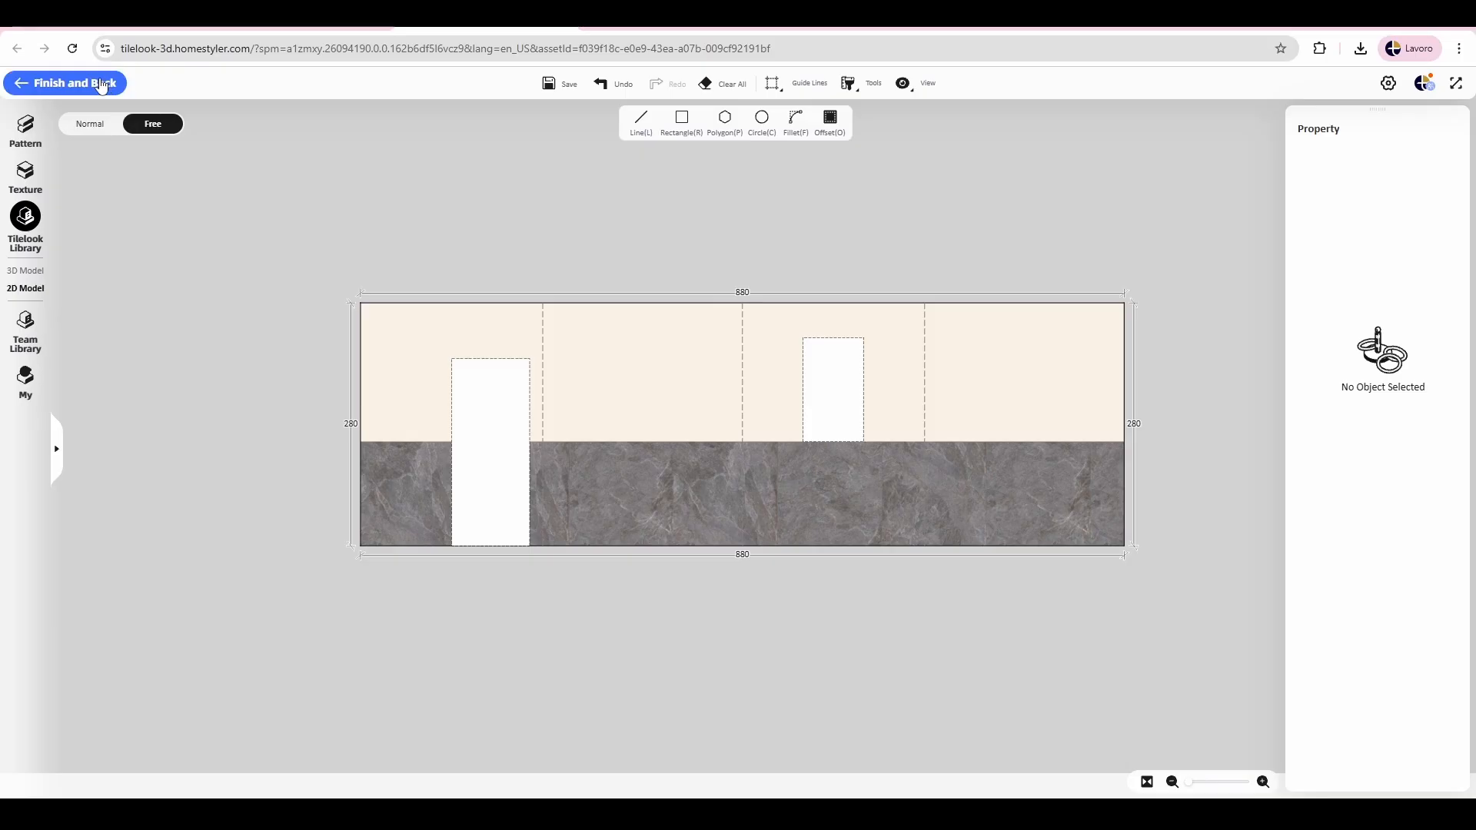
Step: Finish the tile layout and inspect the tiled lower walls around the washbasin, shower, door and window
click(66, 84)
scroll(975, 382, down, 6)
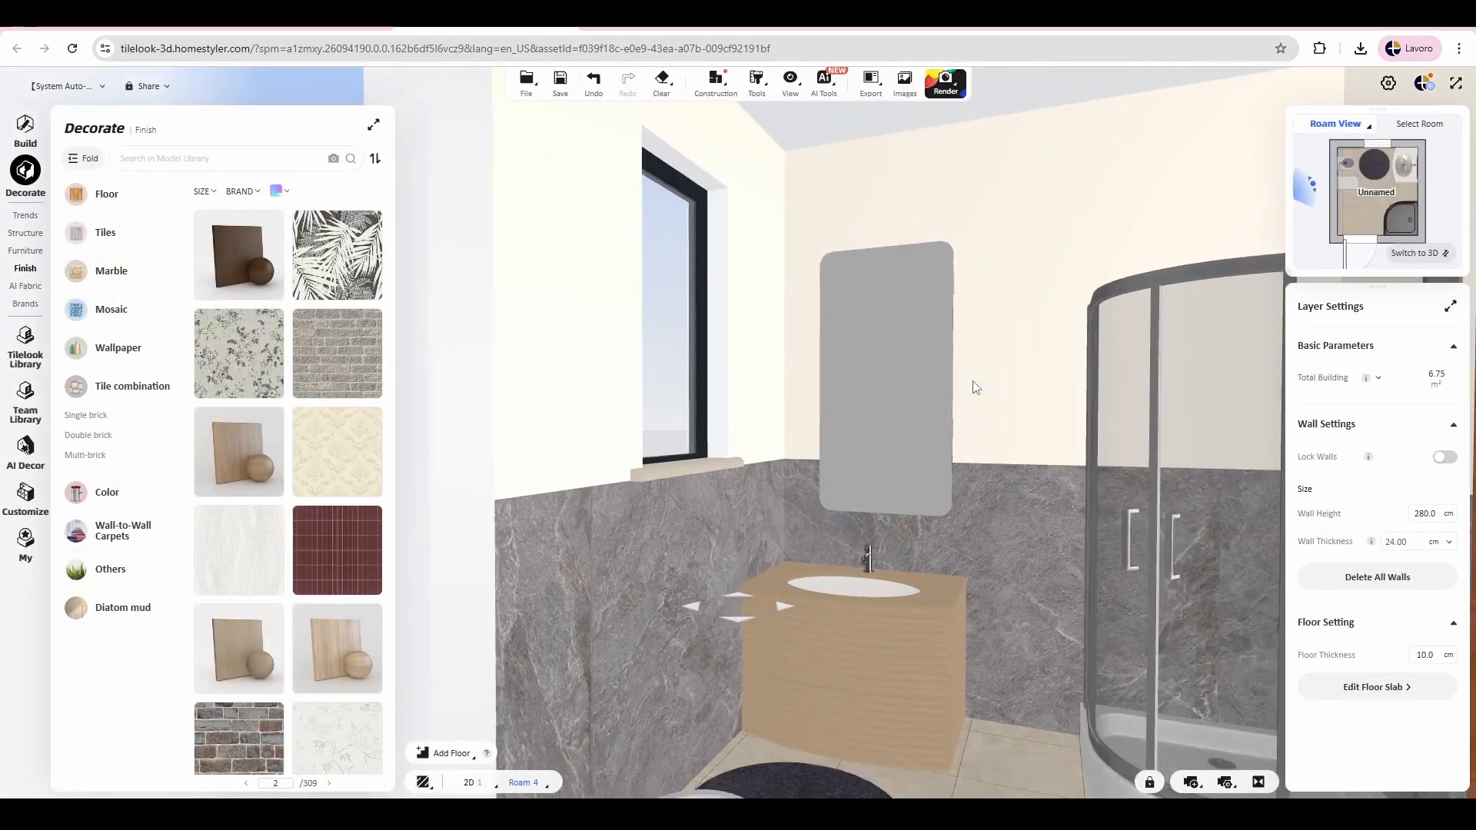
drag(975, 386, 939, 310)
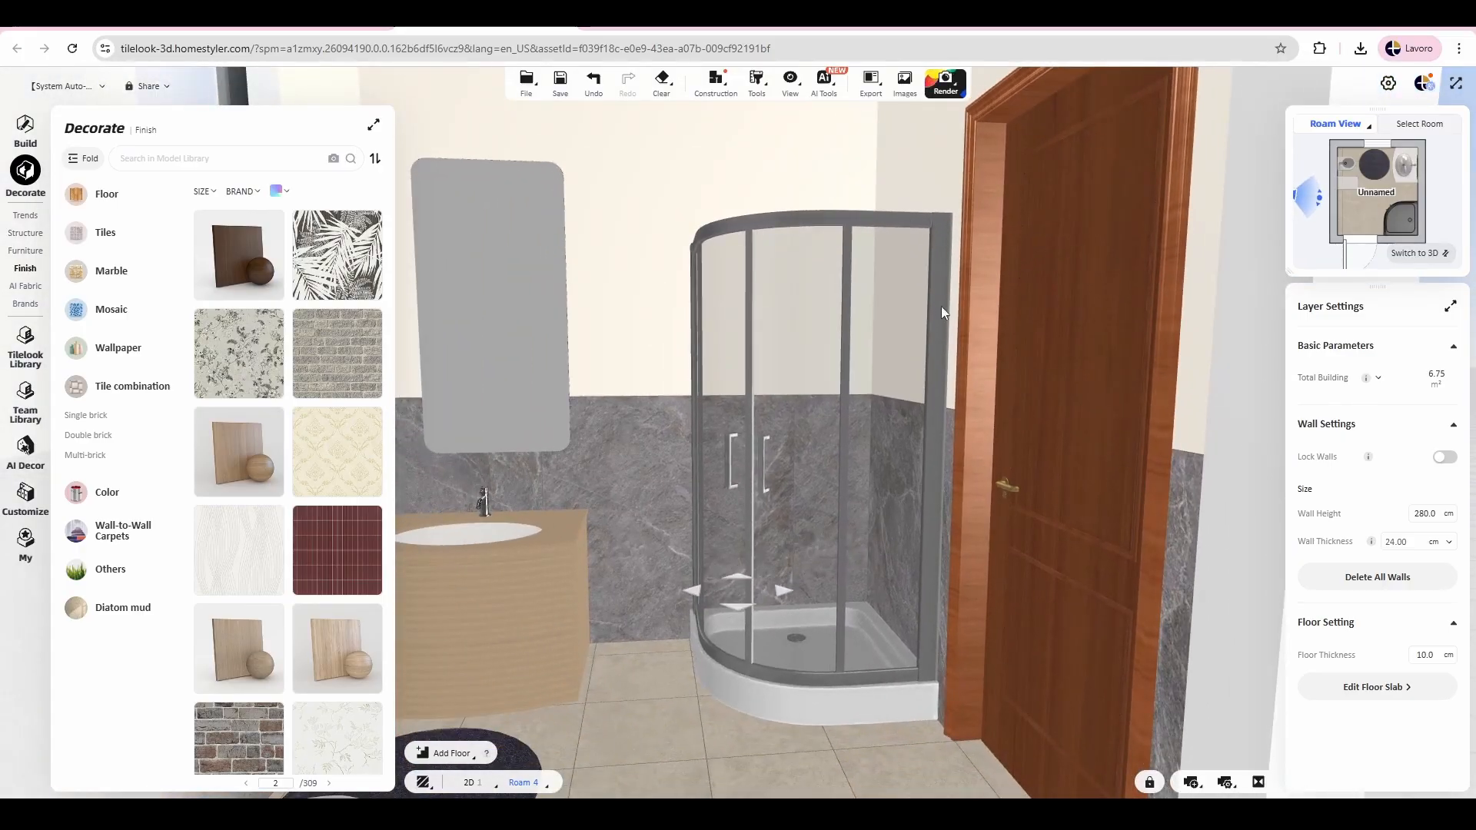
scroll(939, 310, up, 5)
drag(541, 247, 802, 277)
drag(981, 261, 971, 129)
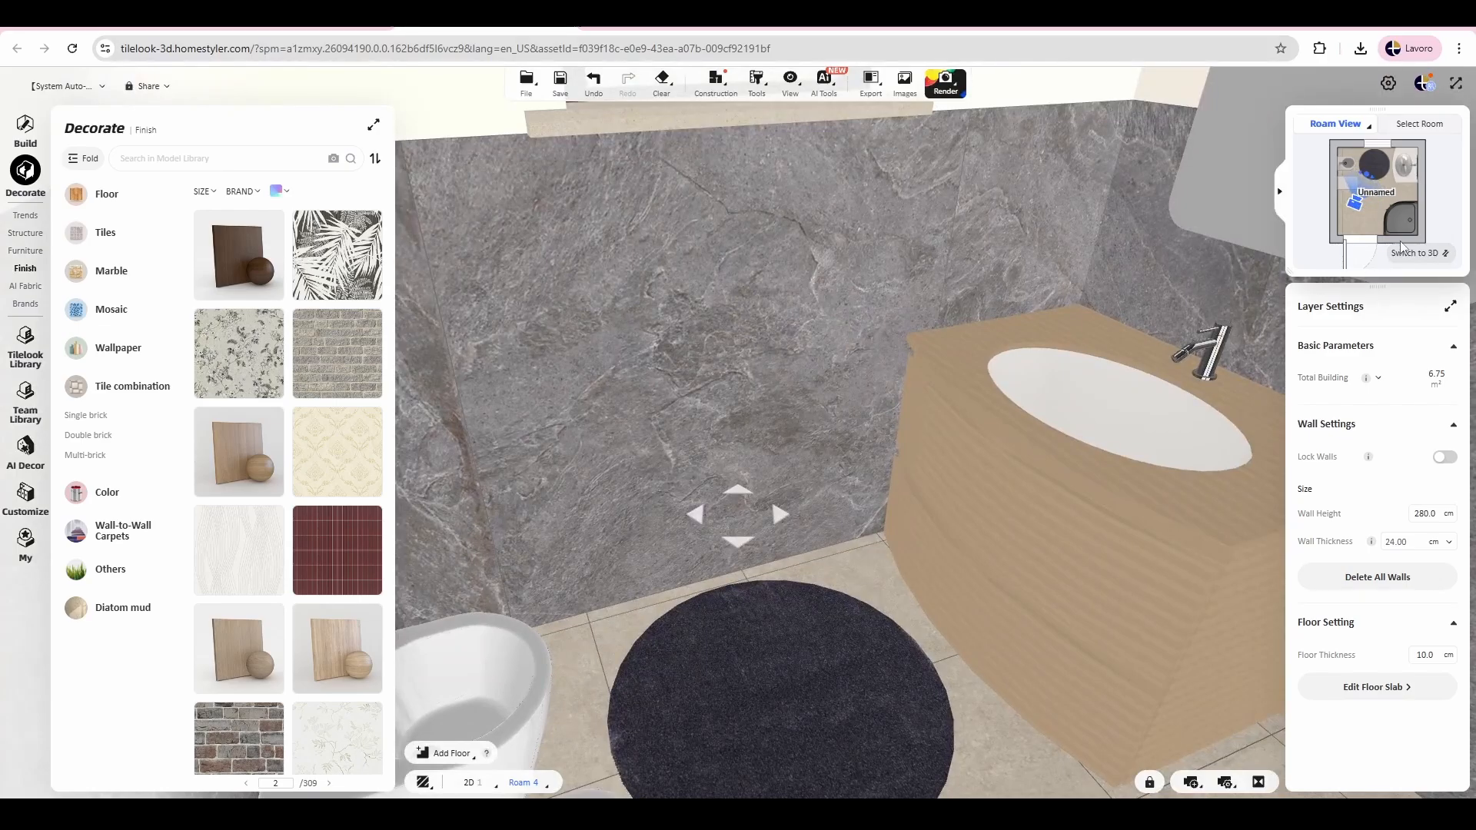
Step: Switch to the floor plan and move the roaming camera back beside the doorway, facing the window wall
click(1417, 253)
drag(616, 483, 600, 619)
drag(653, 494, 654, 445)
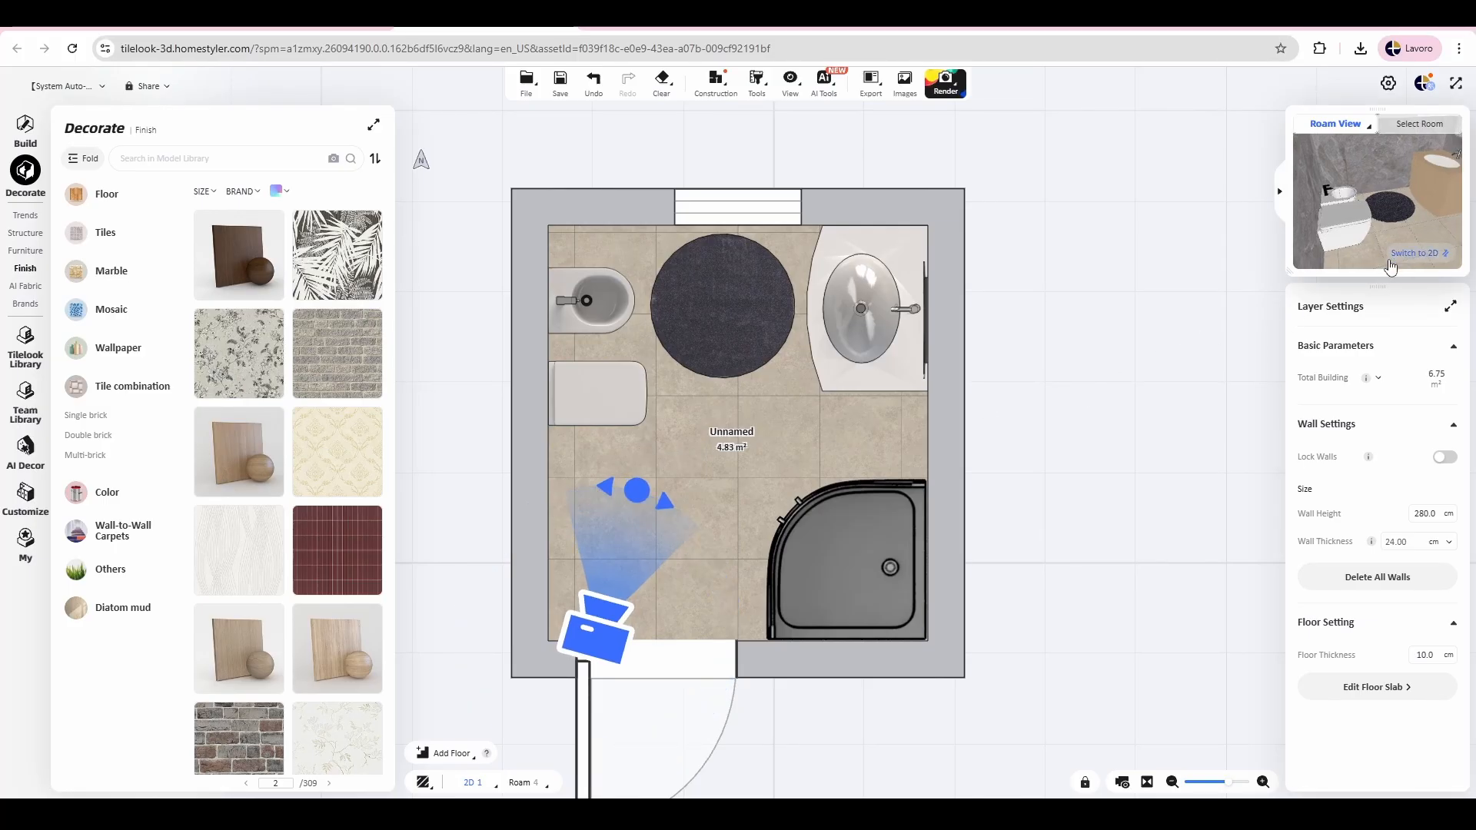
Step: Switch to the 3D roaming view and turn it to face the window wall and washbasin
click(1416, 256)
drag(992, 500, 874, 544)
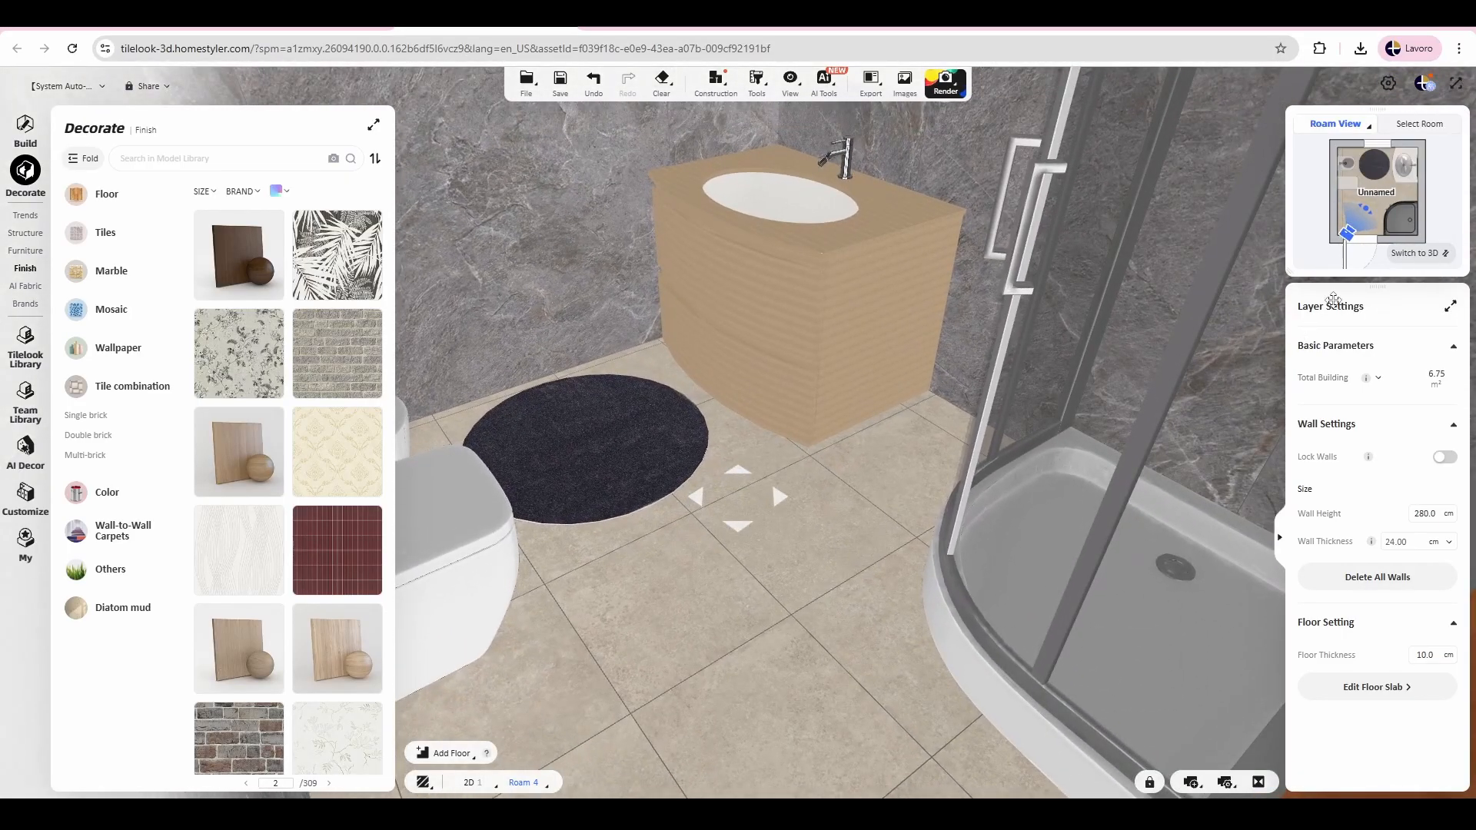
drag(916, 372, 866, 518)
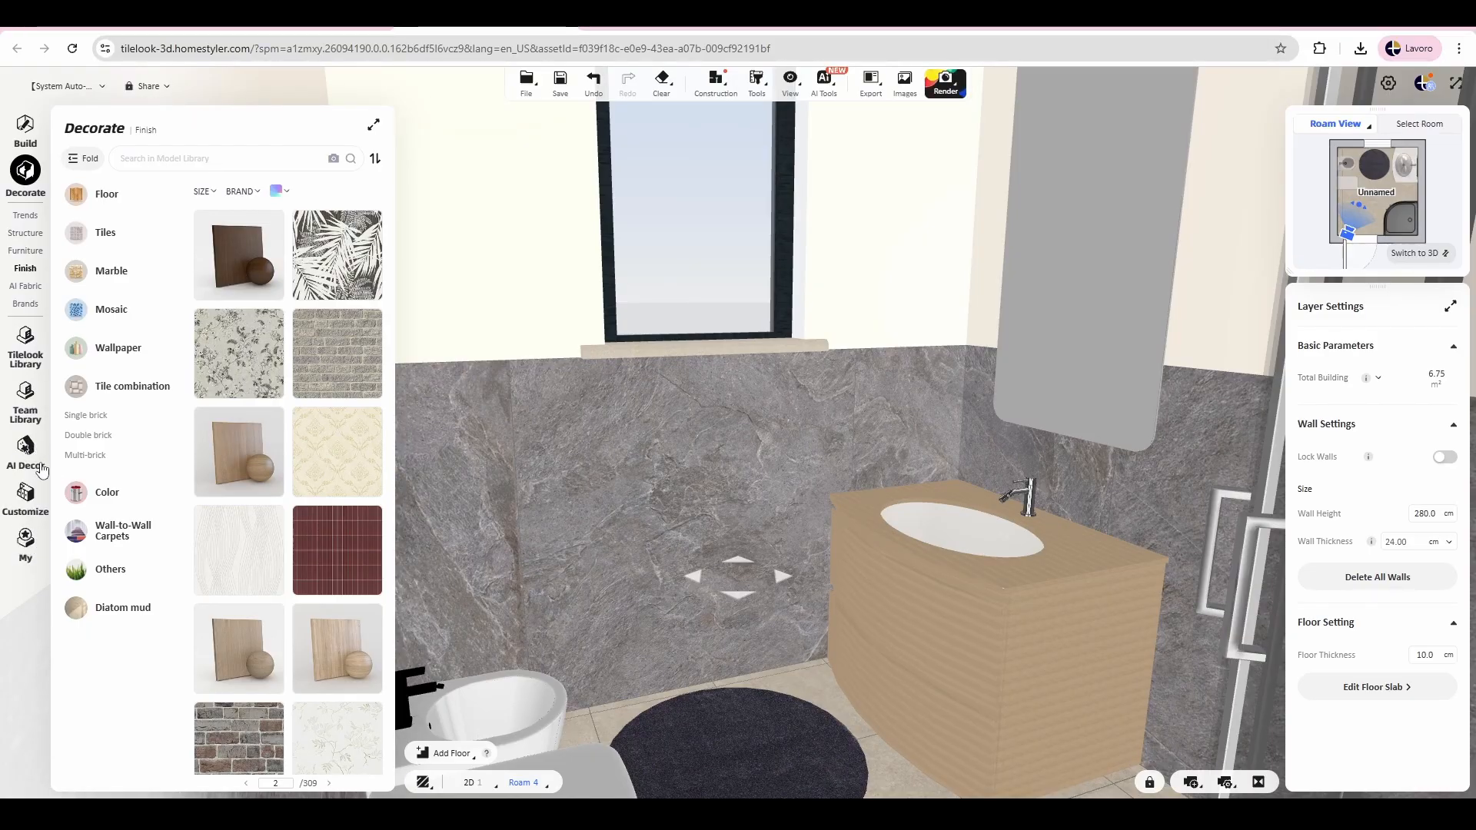
Step: Review the personal library's favorites and uploads, and check the editing and array options for the bidet
click(25, 540)
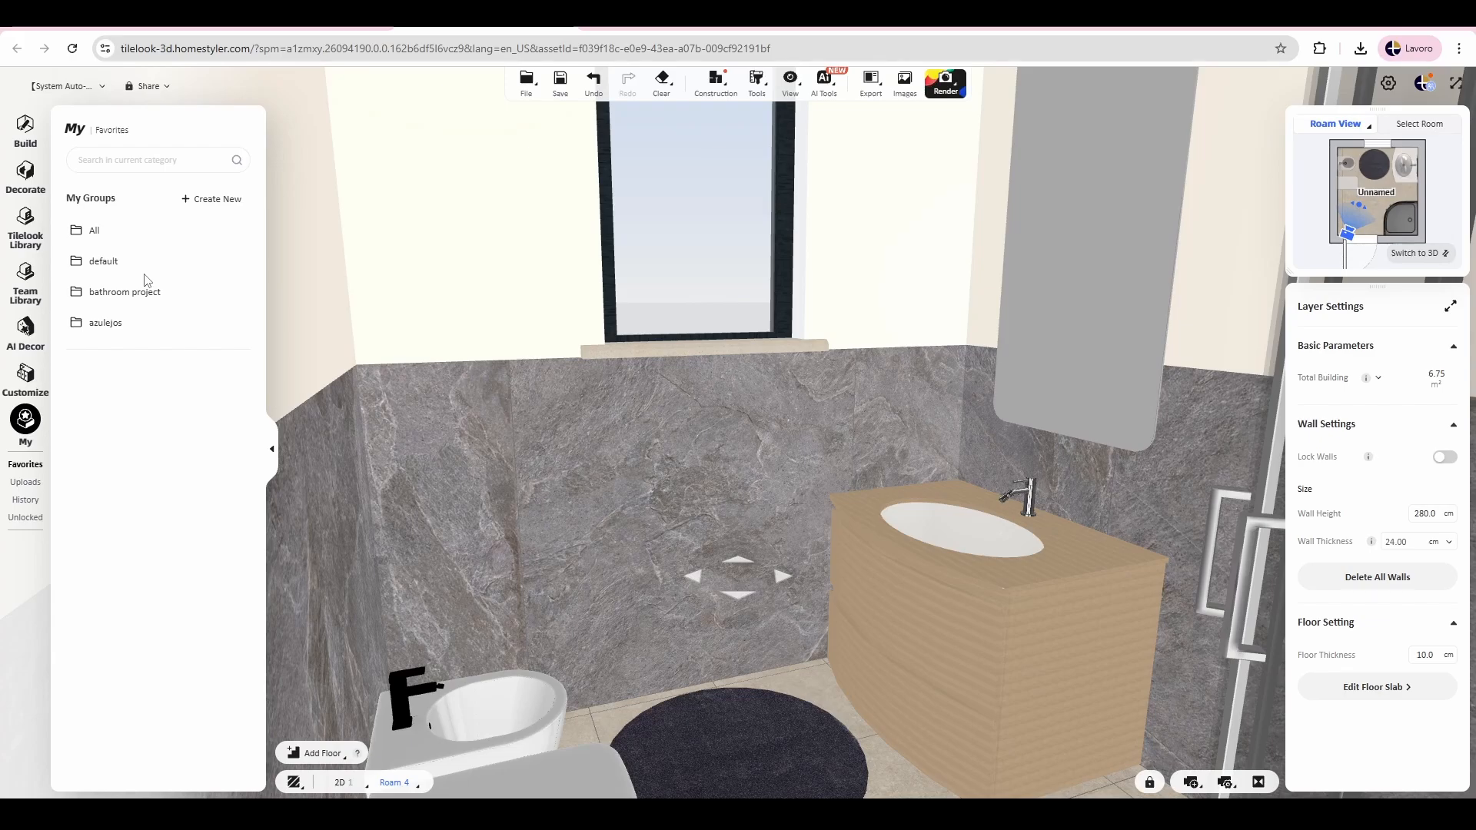
click(476, 735)
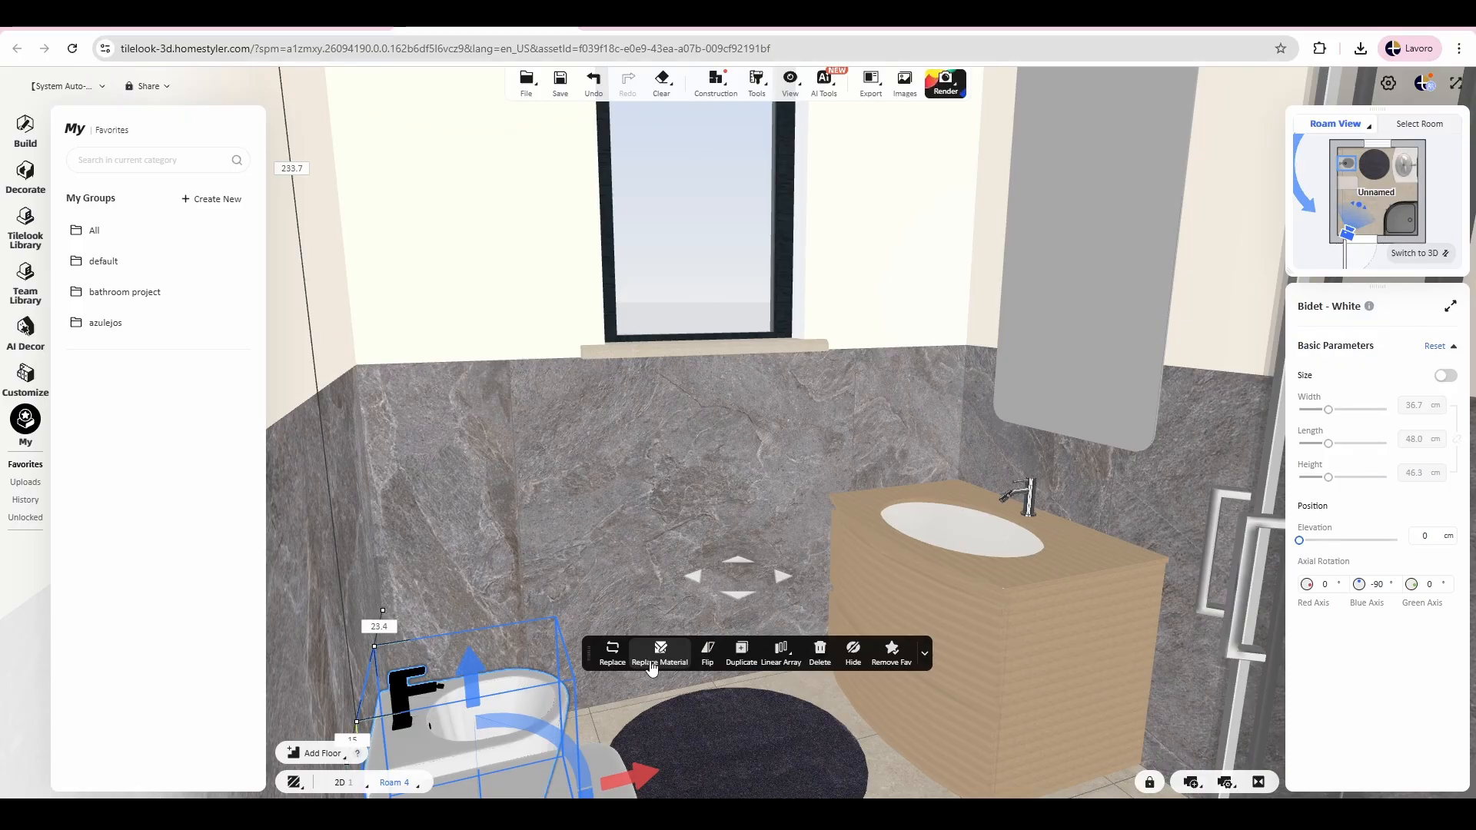
mouse_move(774, 665)
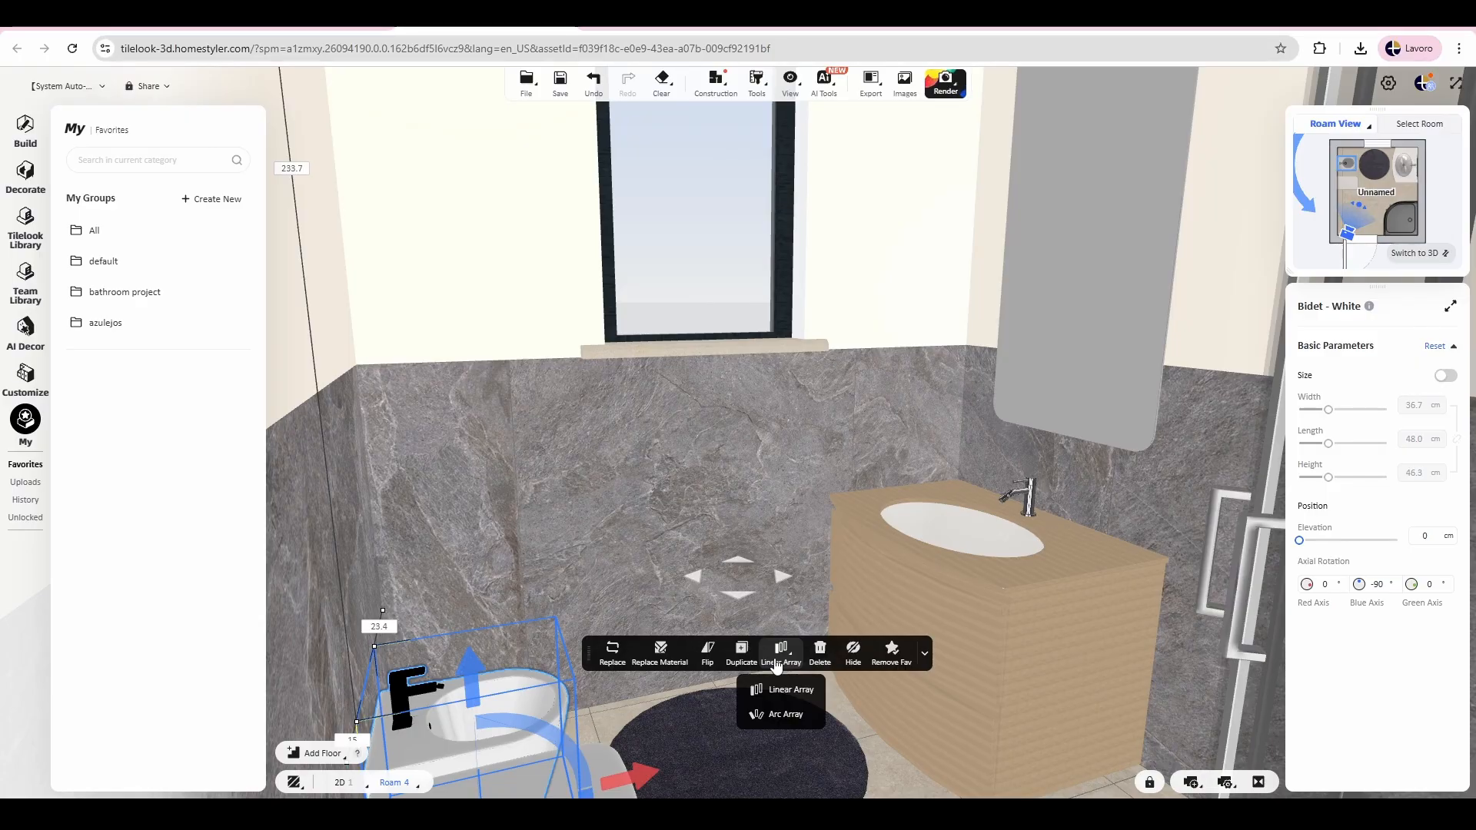
click(575, 514)
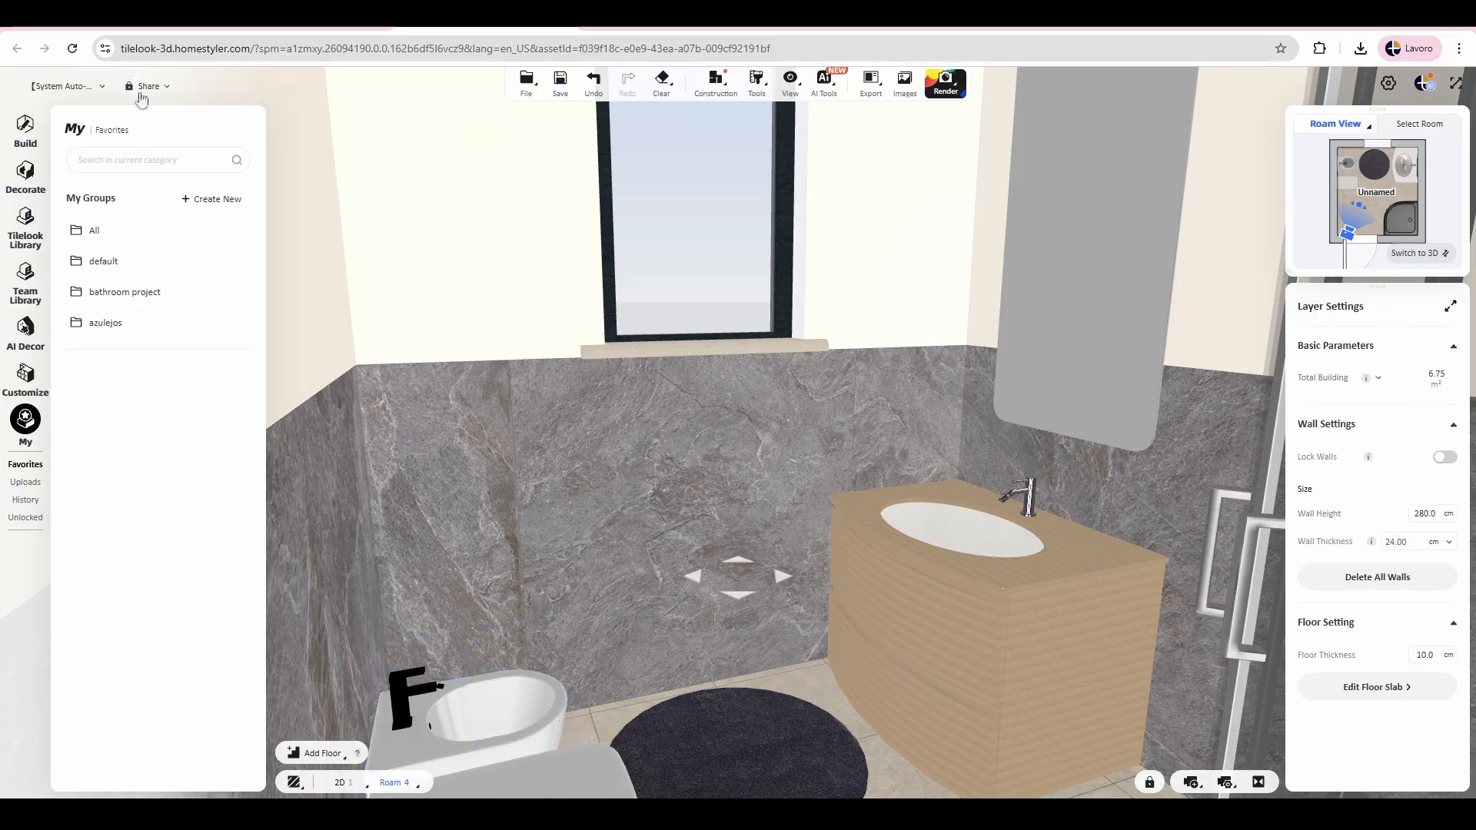
drag(401, 306, 869, 182)
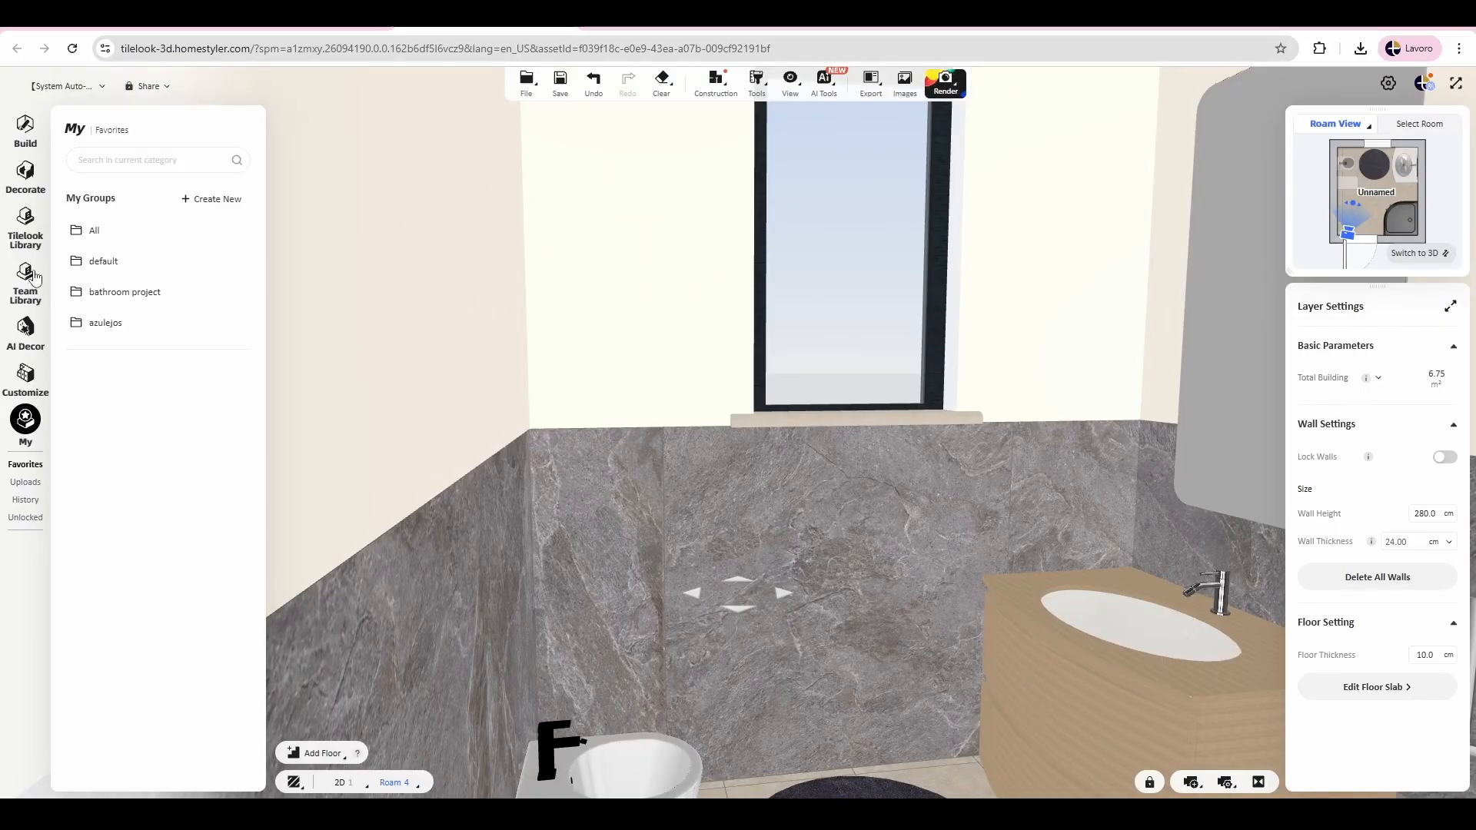
click(29, 484)
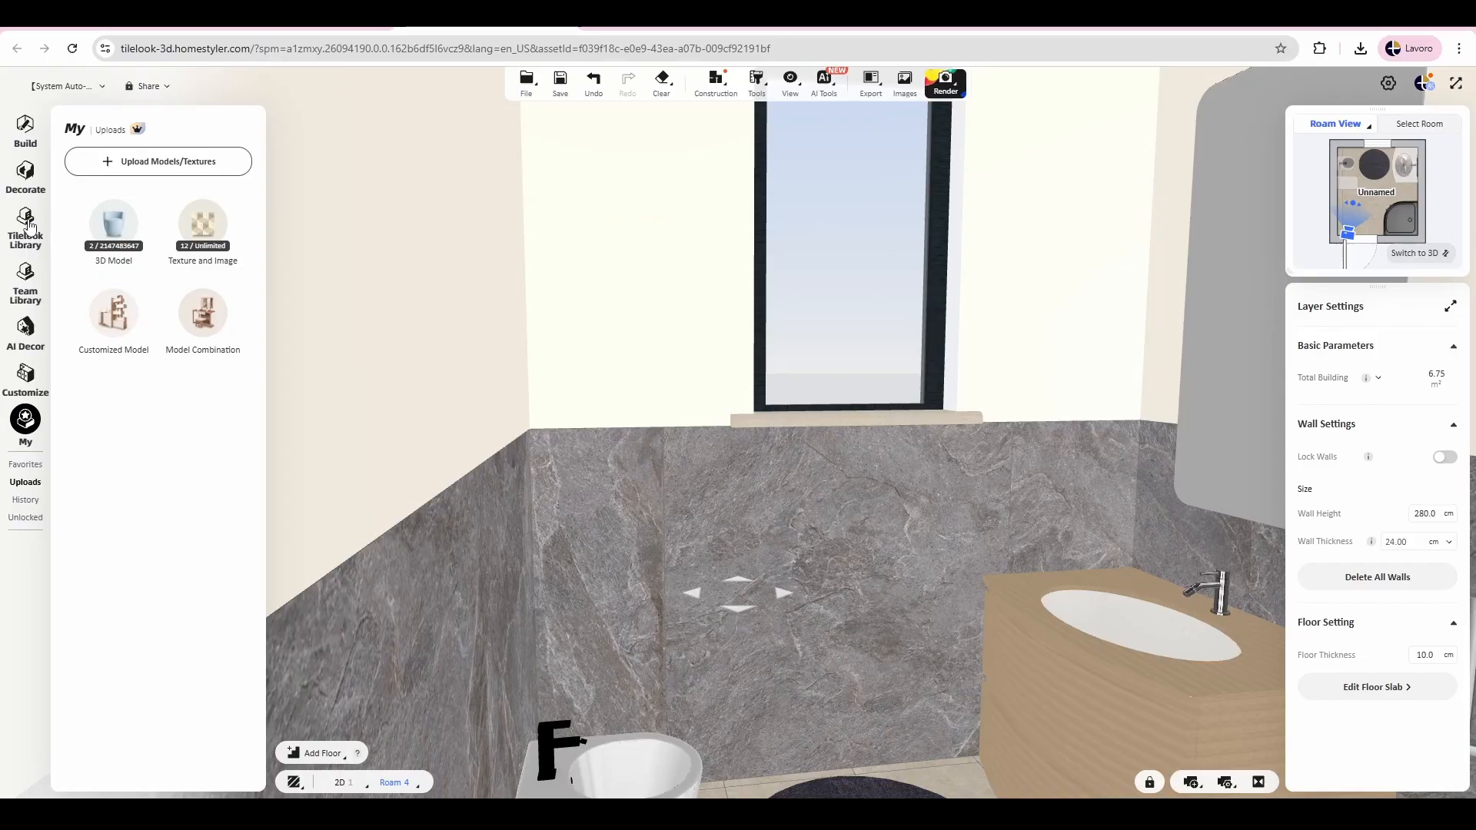
Step: Search the Decorate library for "lamp" and refine the search to "ceiling lamp"
click(25, 177)
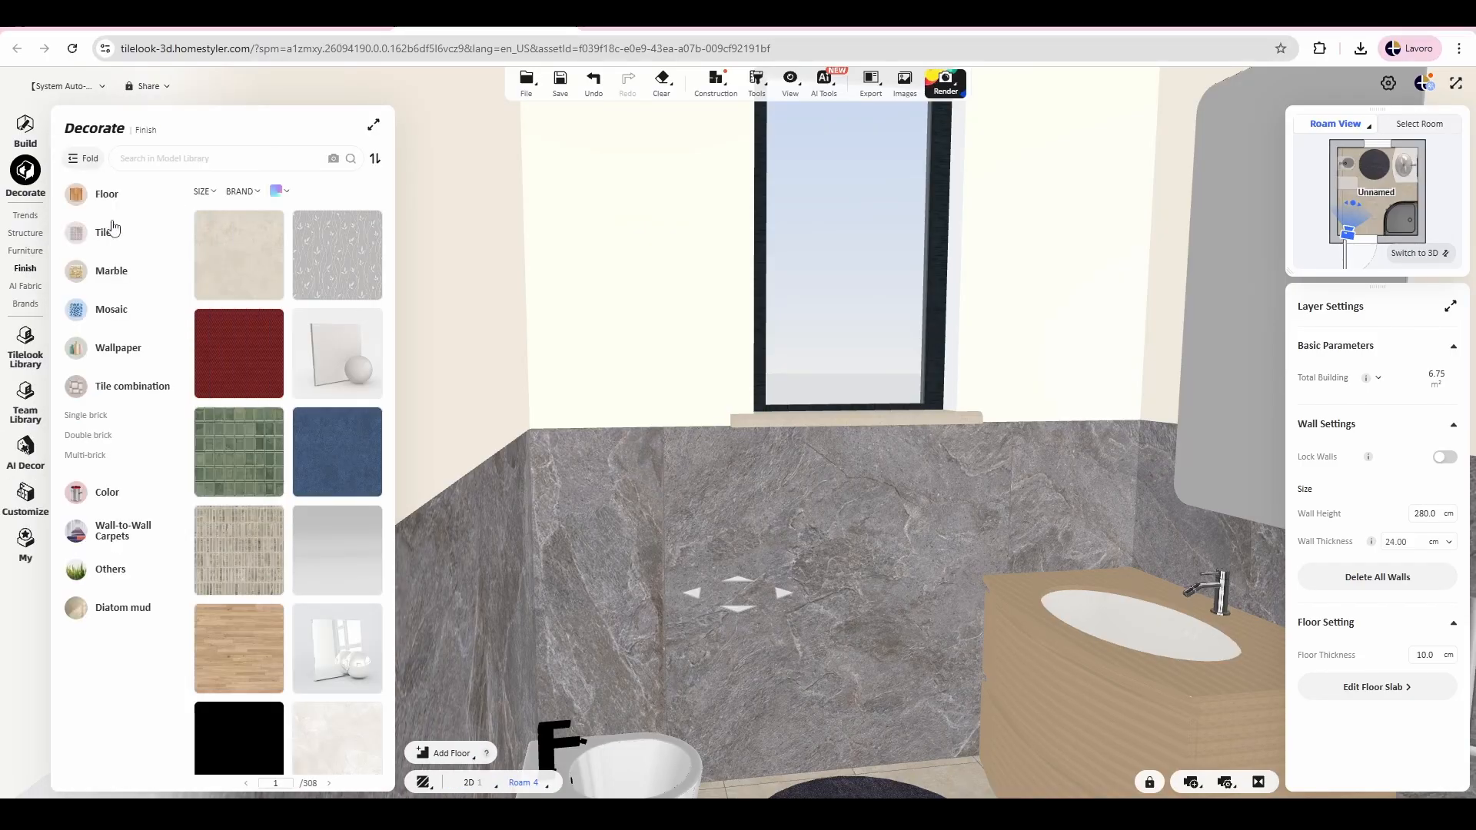
click(231, 158)
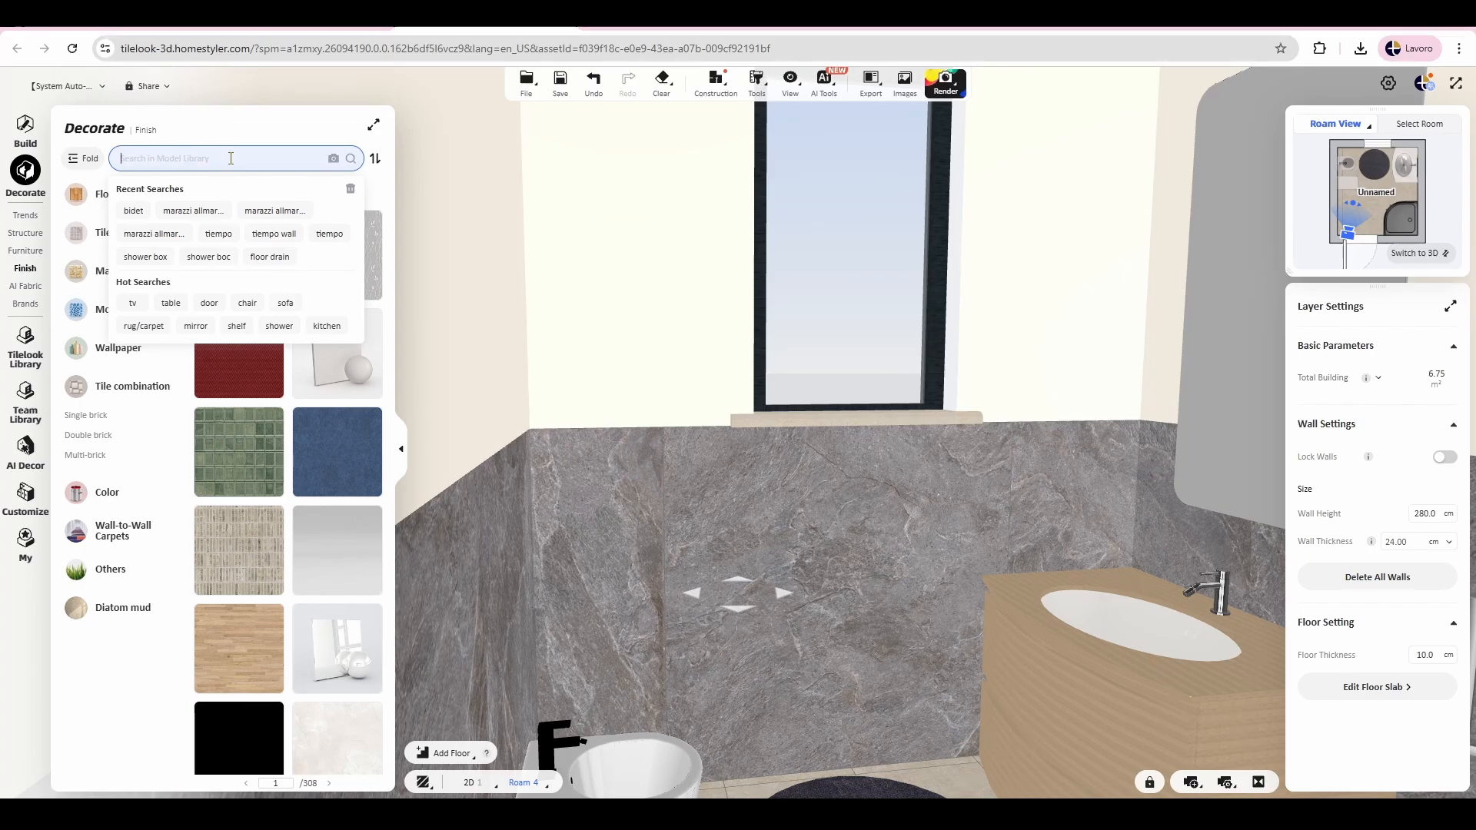
text(lamp)
key(Return)
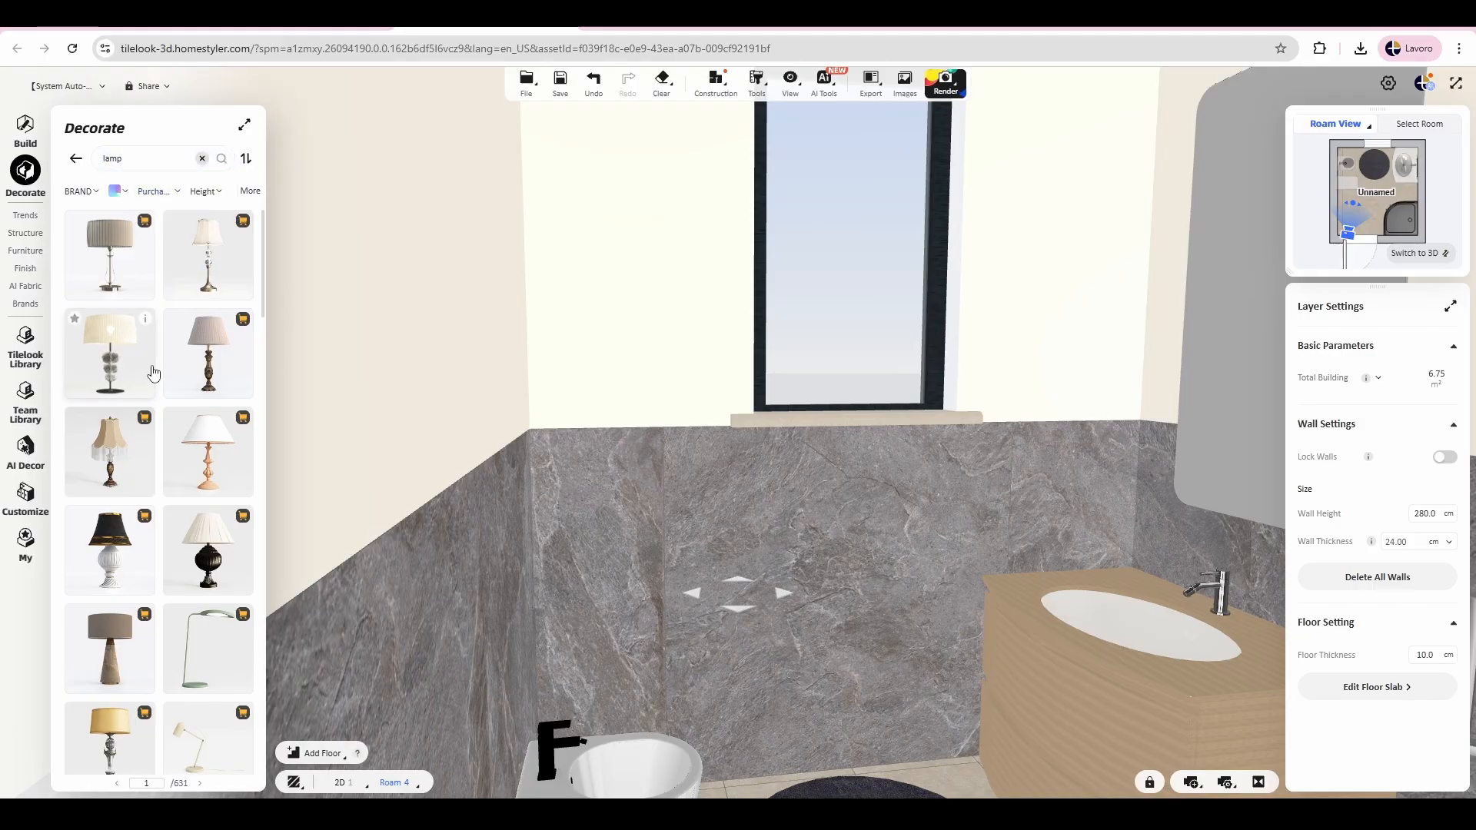
scroll(146, 369, down, 10)
click(102, 158)
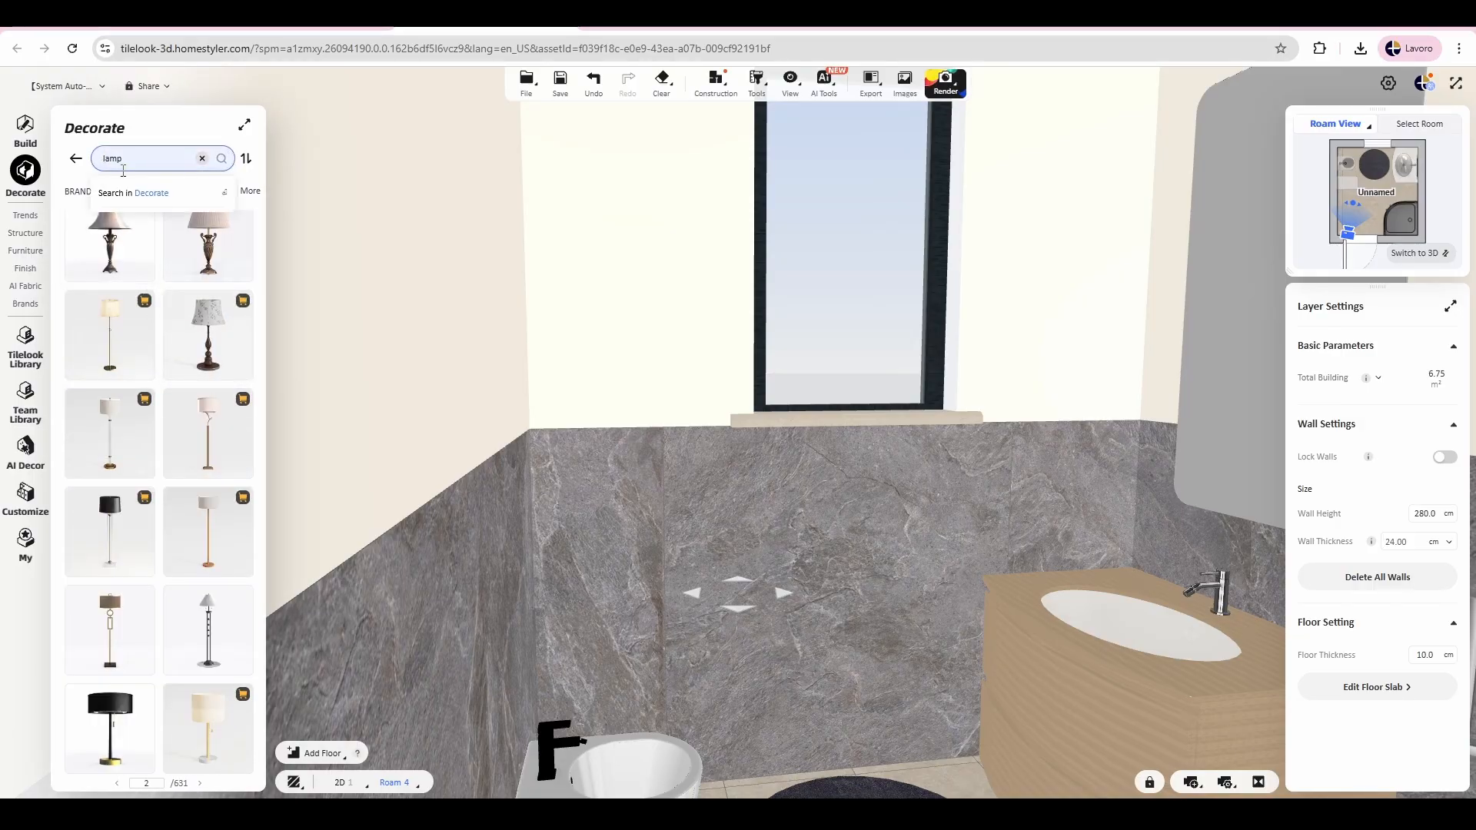
text(ceiling)
key(Return)
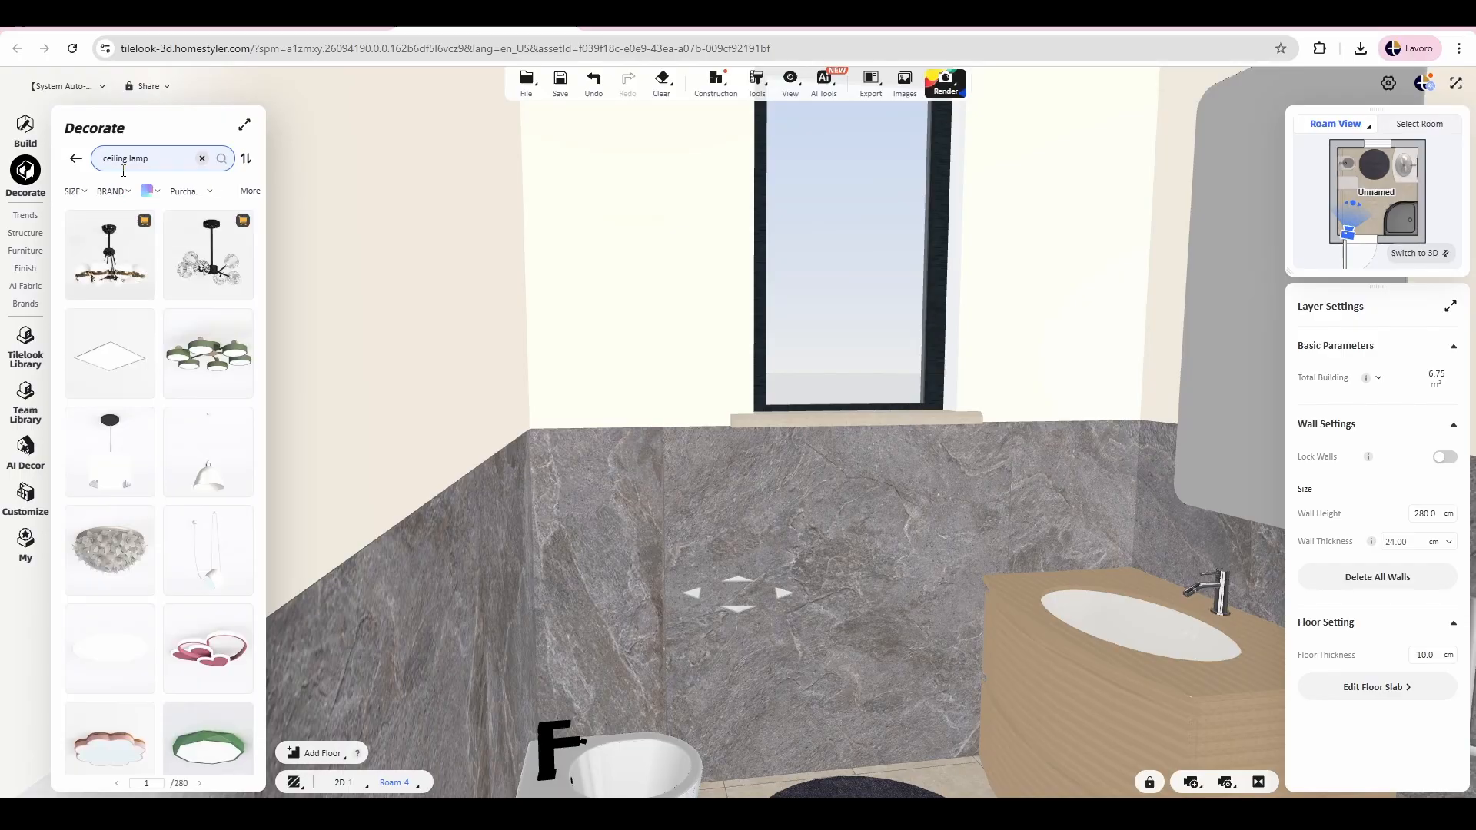
Step: Switch to the floor plan and place the flat square Ceiling Lamp 01 at the centre of the room
click(1351, 270)
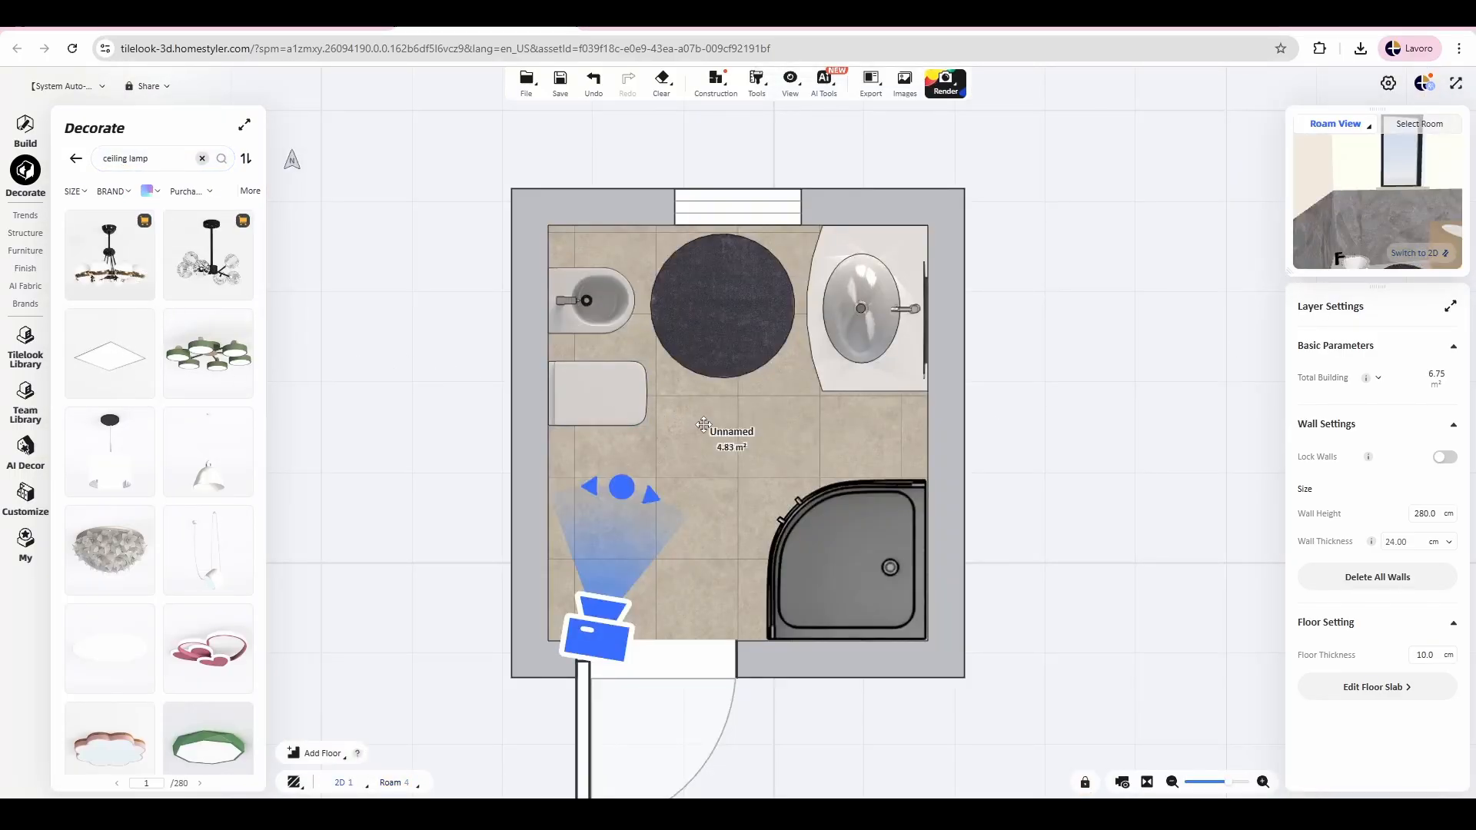
click(737, 432)
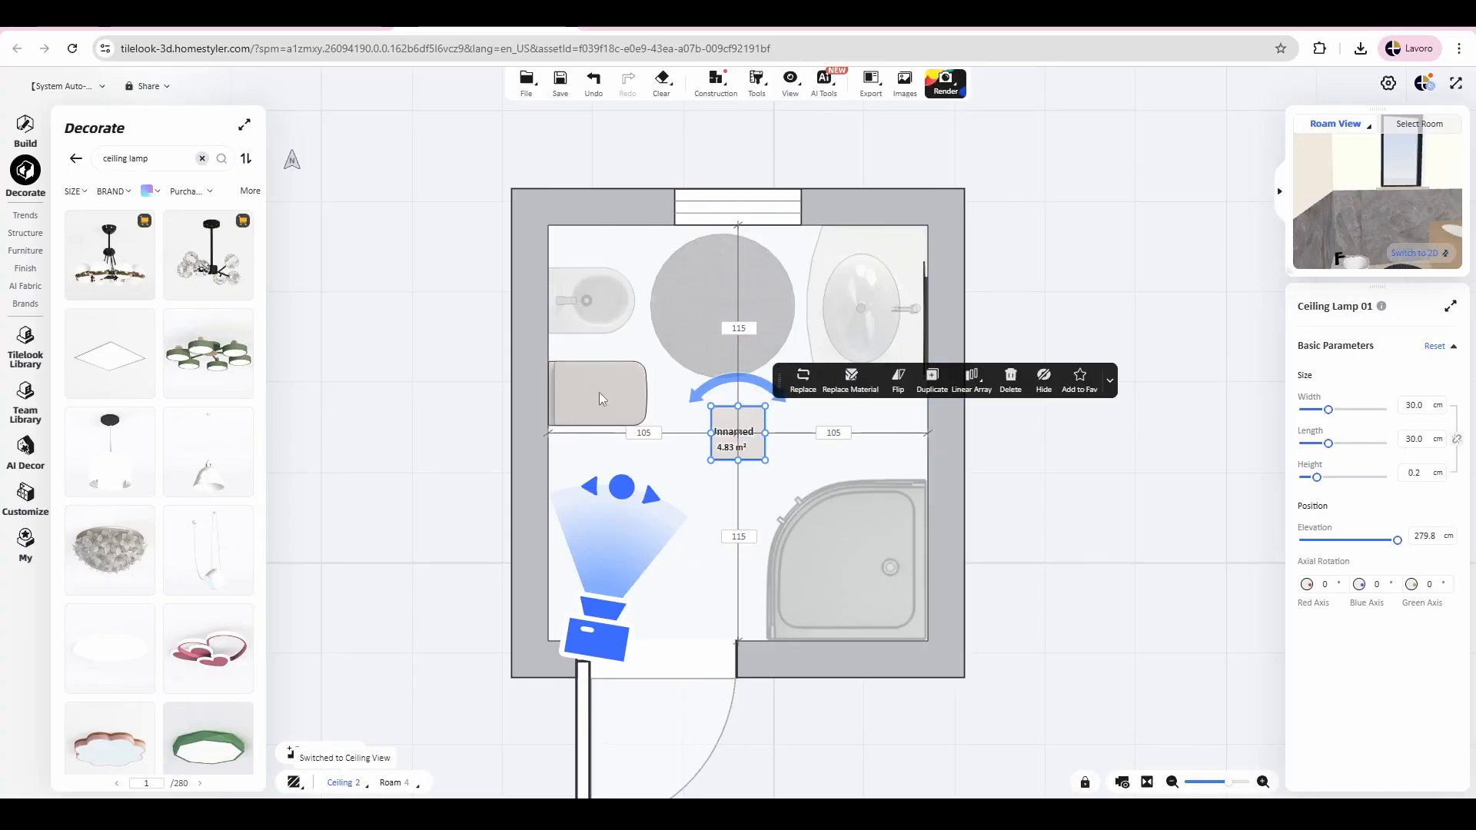
click(273, 437)
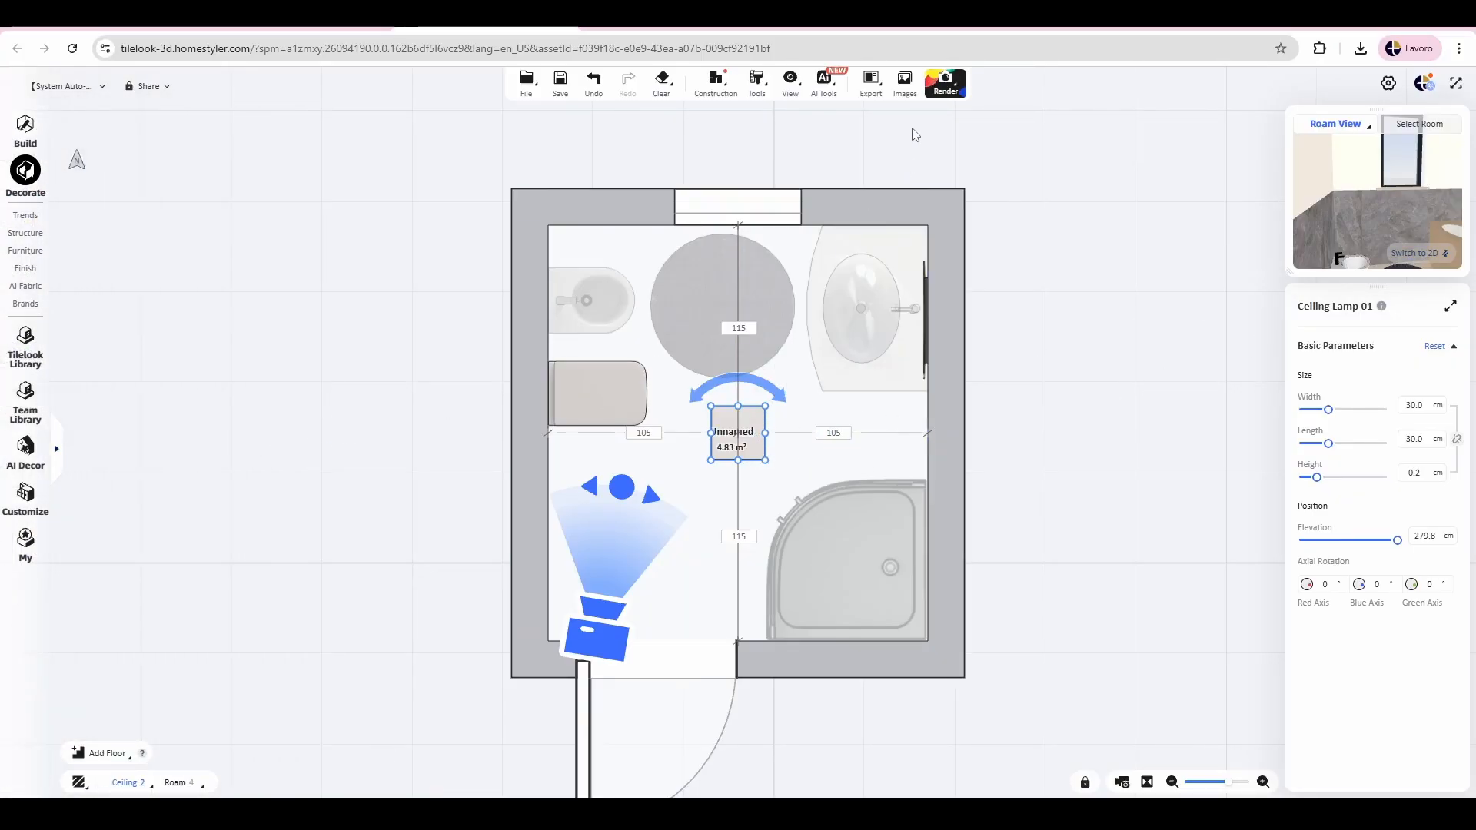
Step: Open the Normal Image render setup, aim the camera at the washbasin corner and set the resolution to 2K (1920X1080)
mouse_move(936, 94)
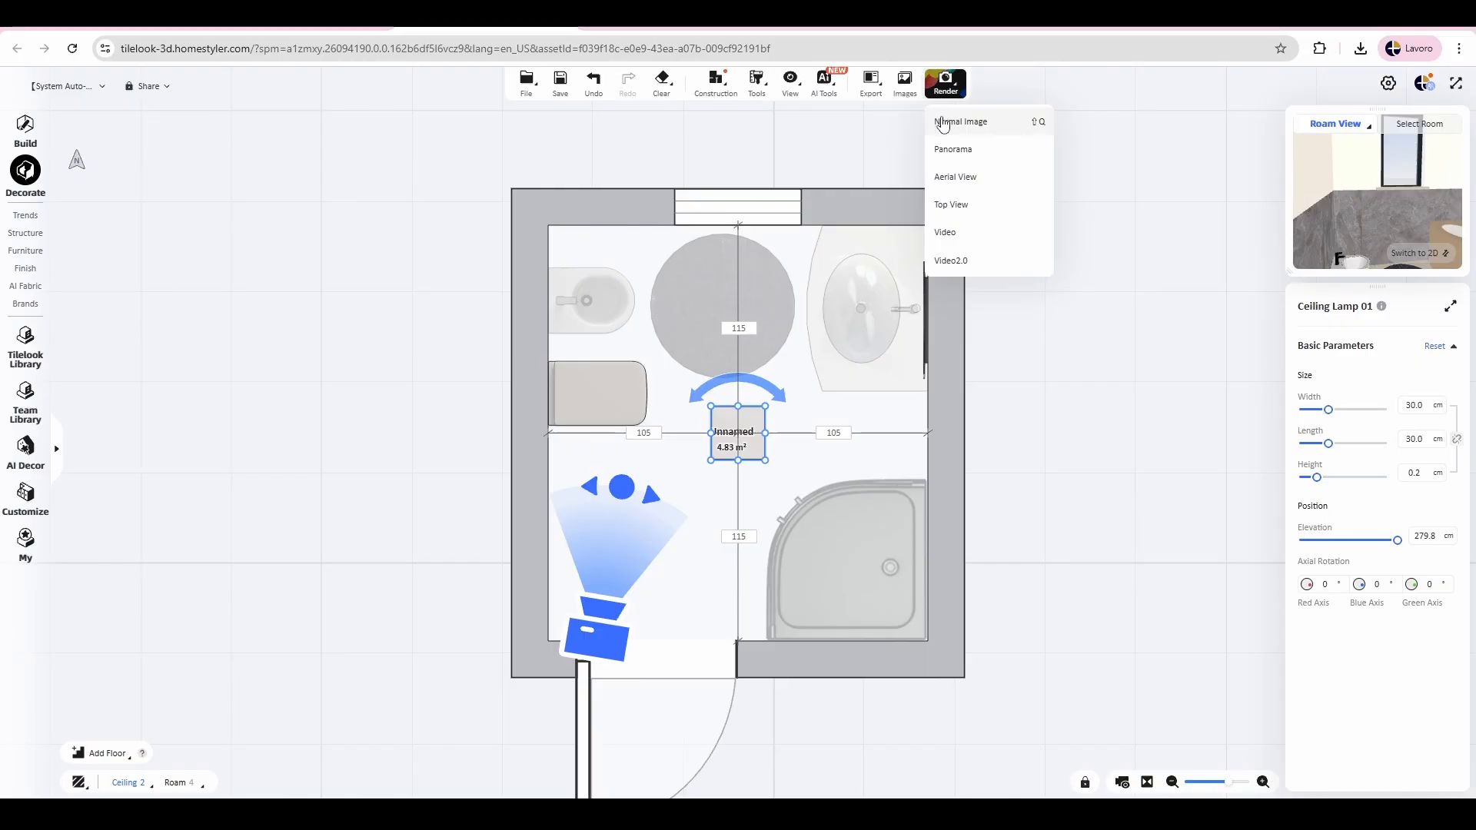
click(944, 122)
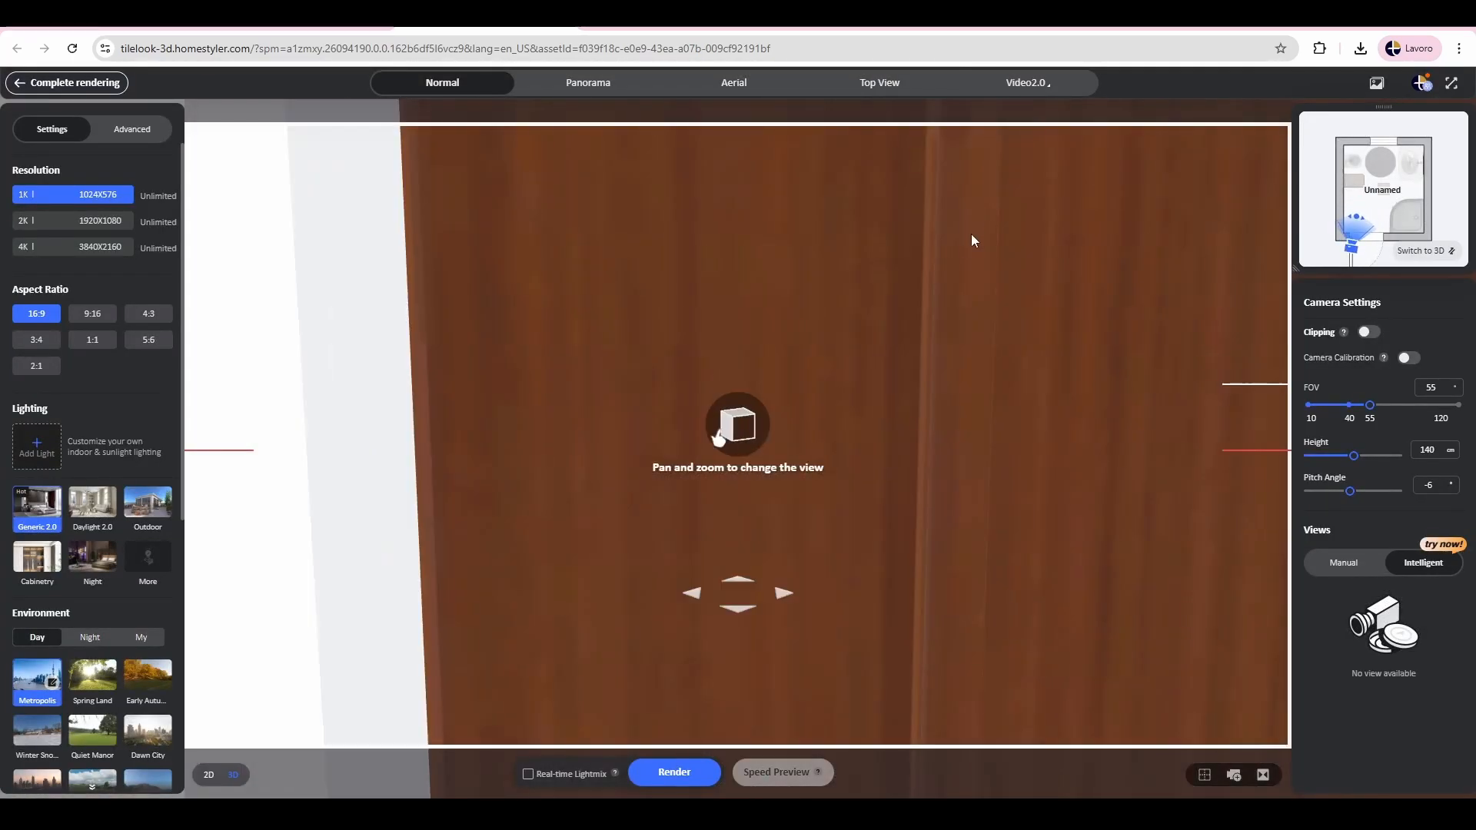
drag(971, 236, 859, 285)
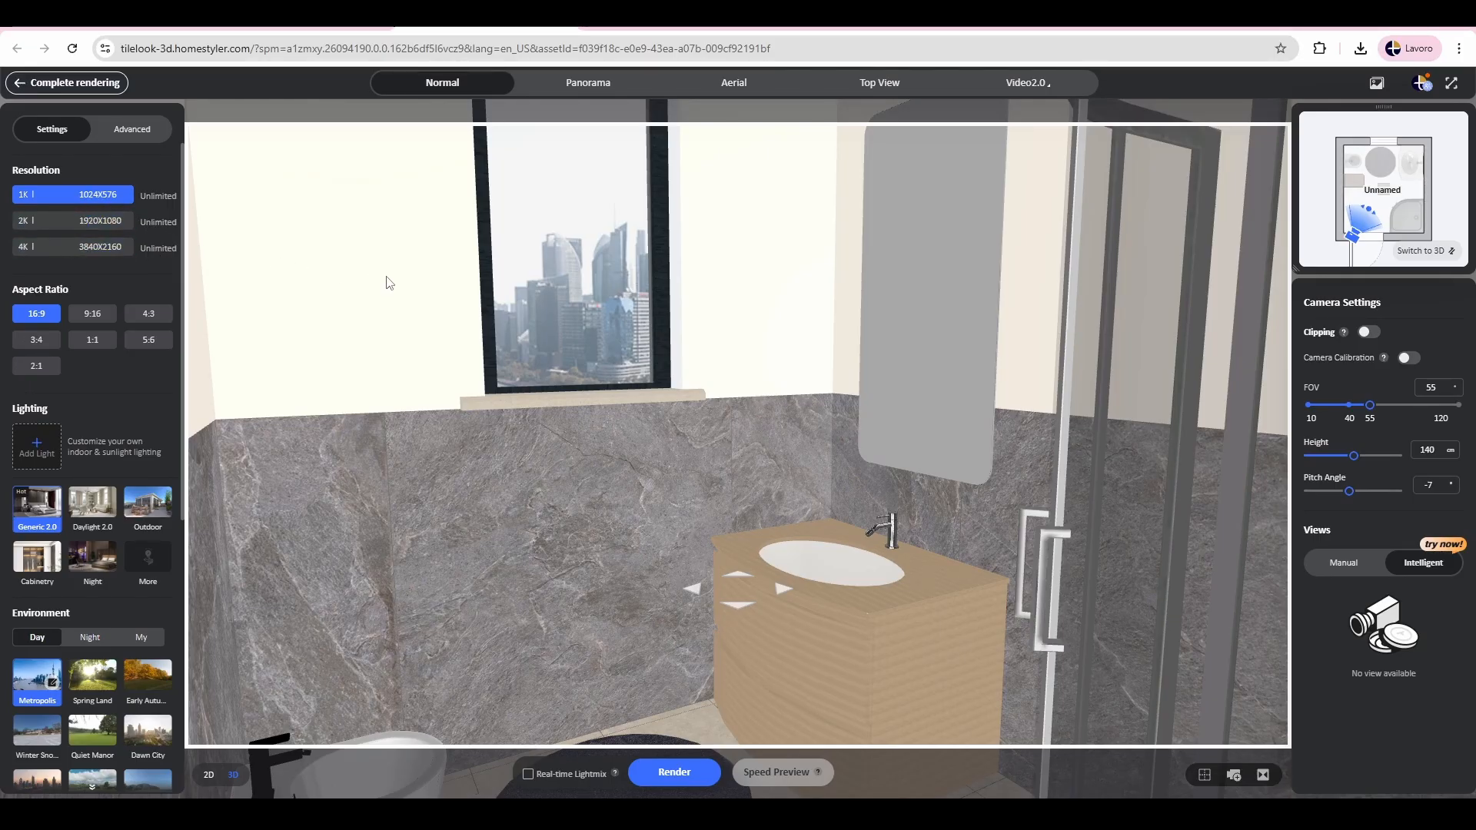
click(99, 225)
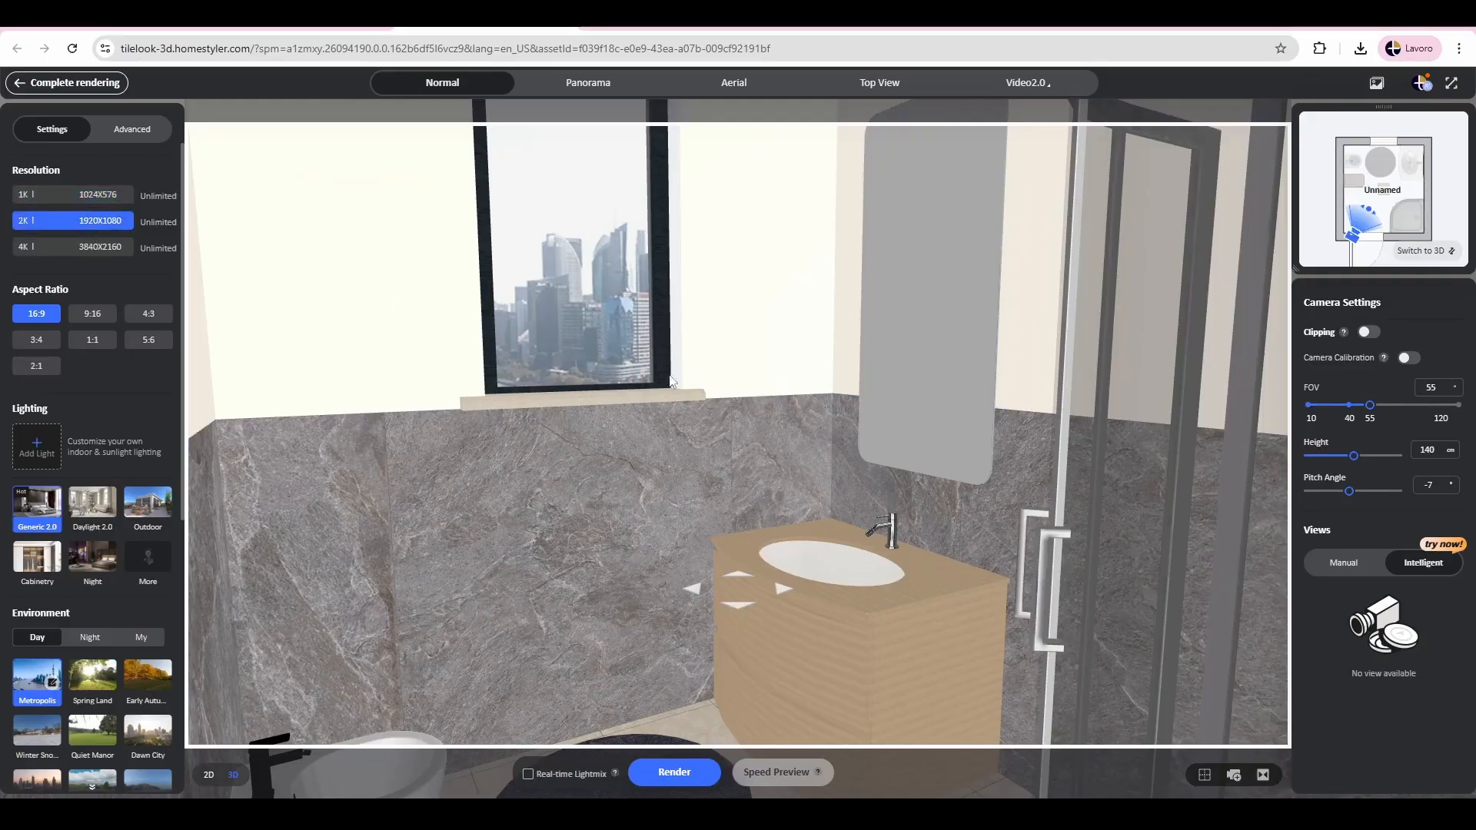
scroll(775, 363, down, 1)
scroll(770, 375, up, 2)
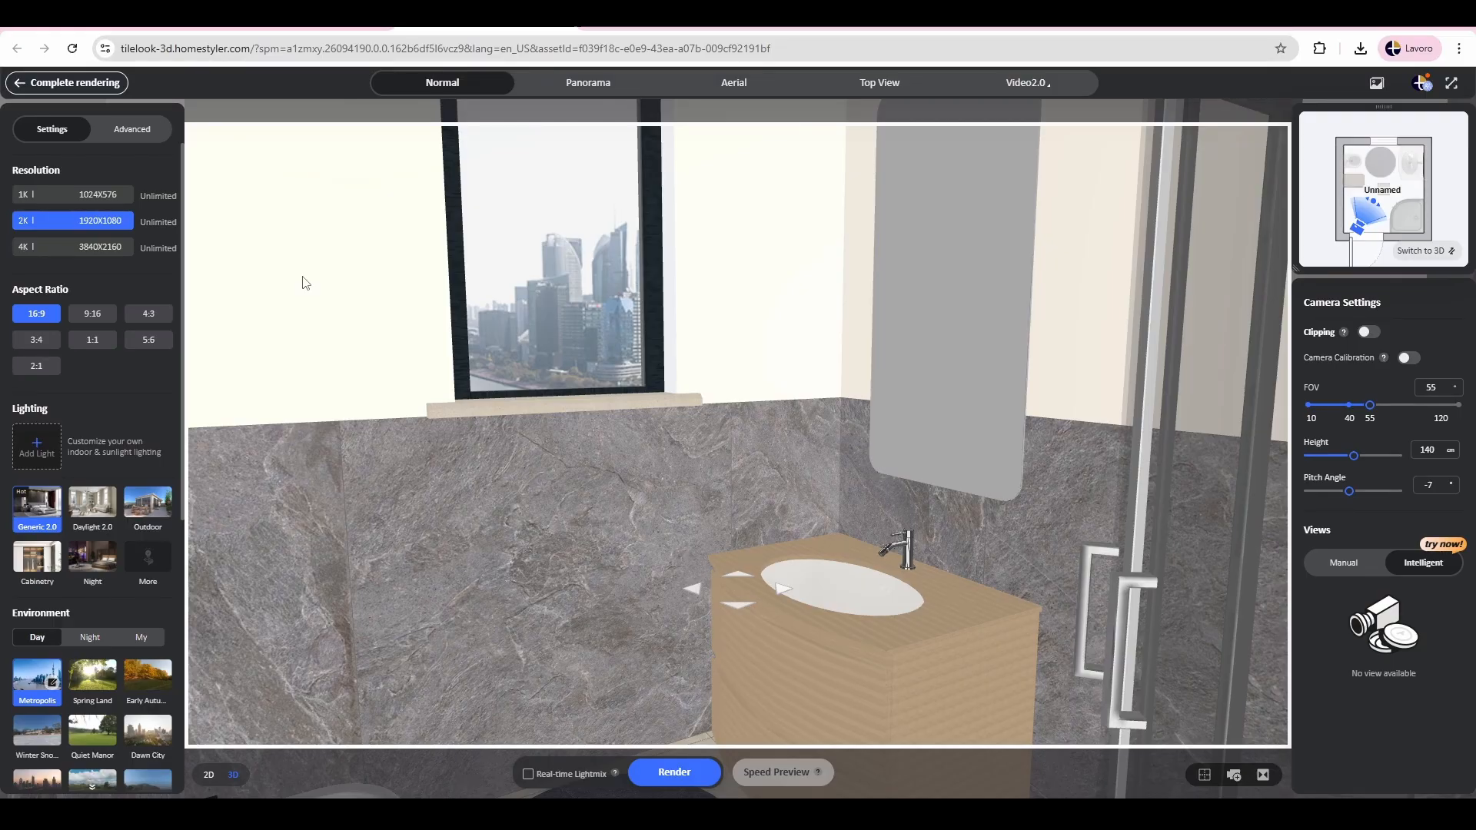
Step: Try the 9:16, 4:3, 3:4, 1:1, 5:6 and 2:1 aspect ratios on the render frame and return to 16:9
click(92, 315)
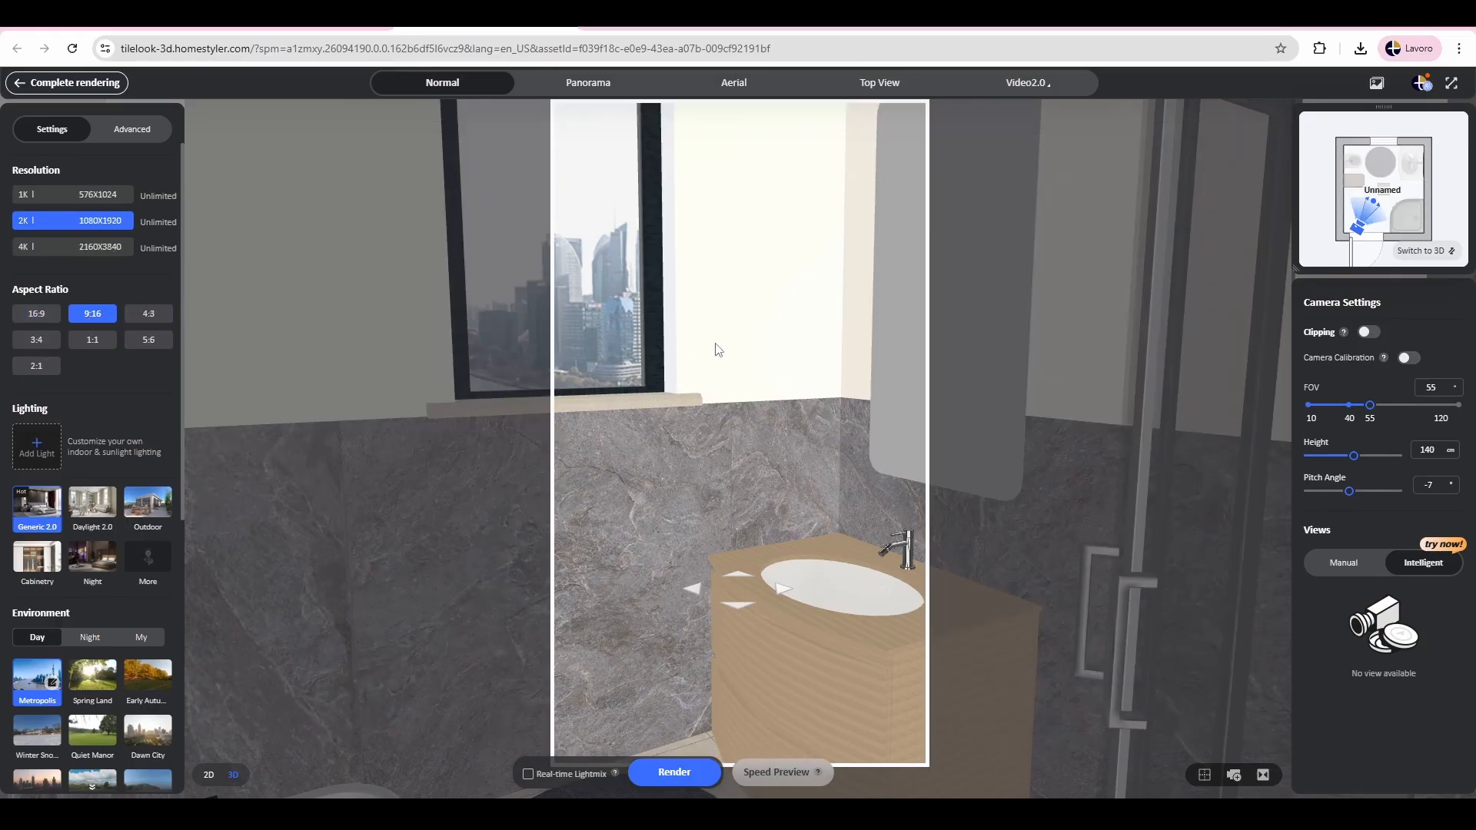
drag(715, 344, 745, 340)
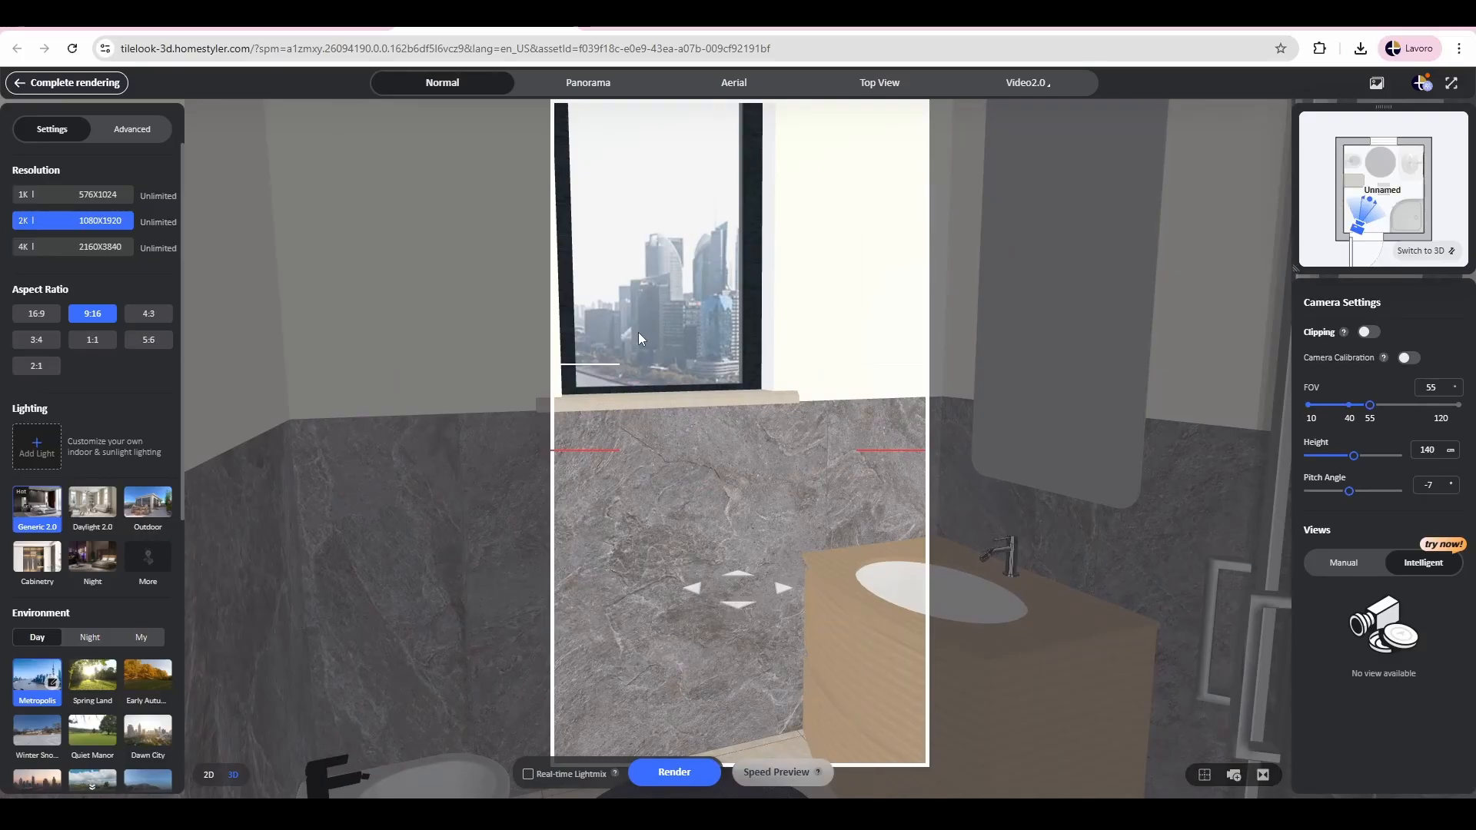
drag(638, 332, 668, 371)
click(148, 314)
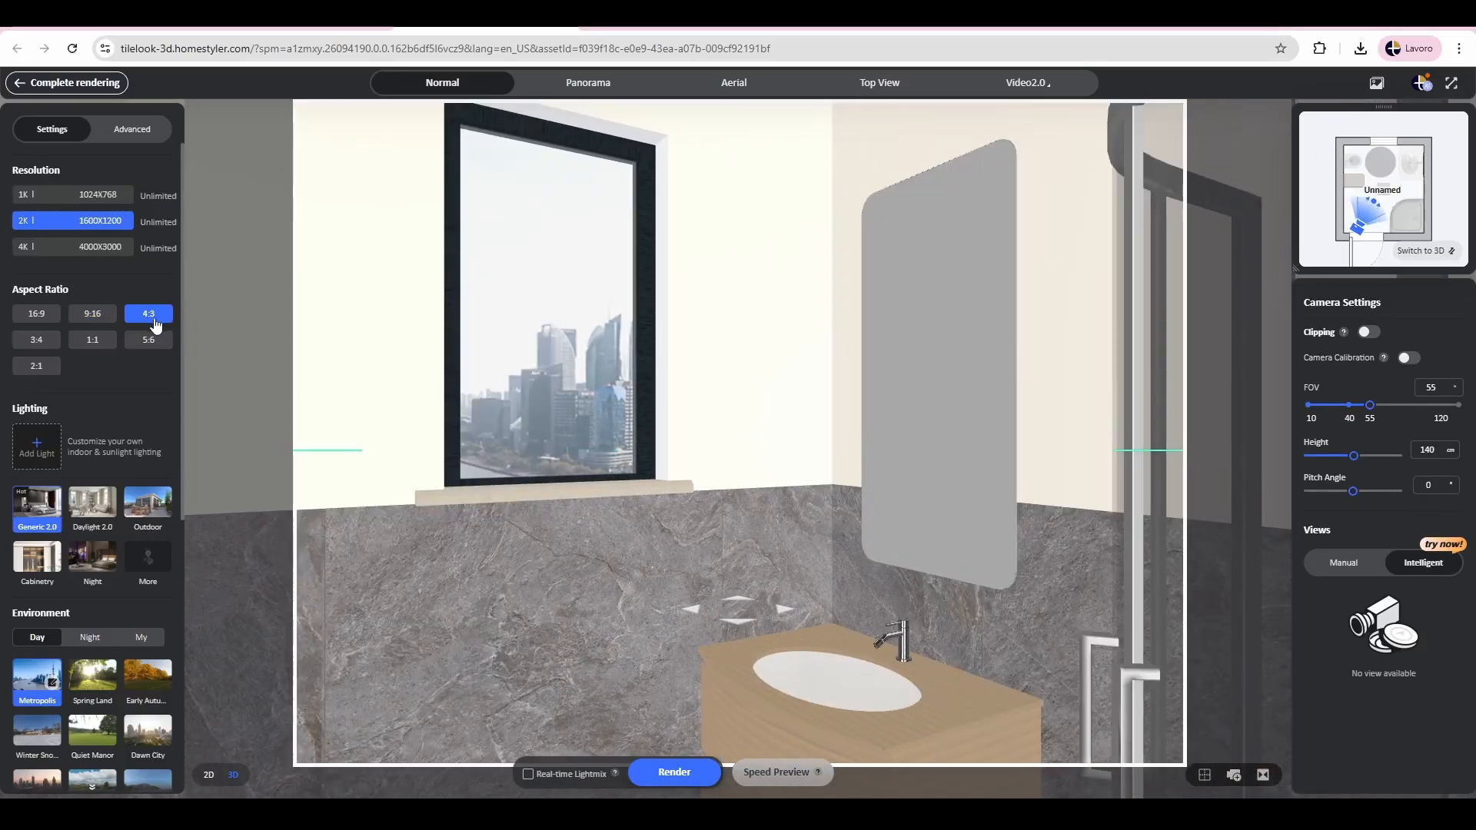
click(32, 341)
click(96, 343)
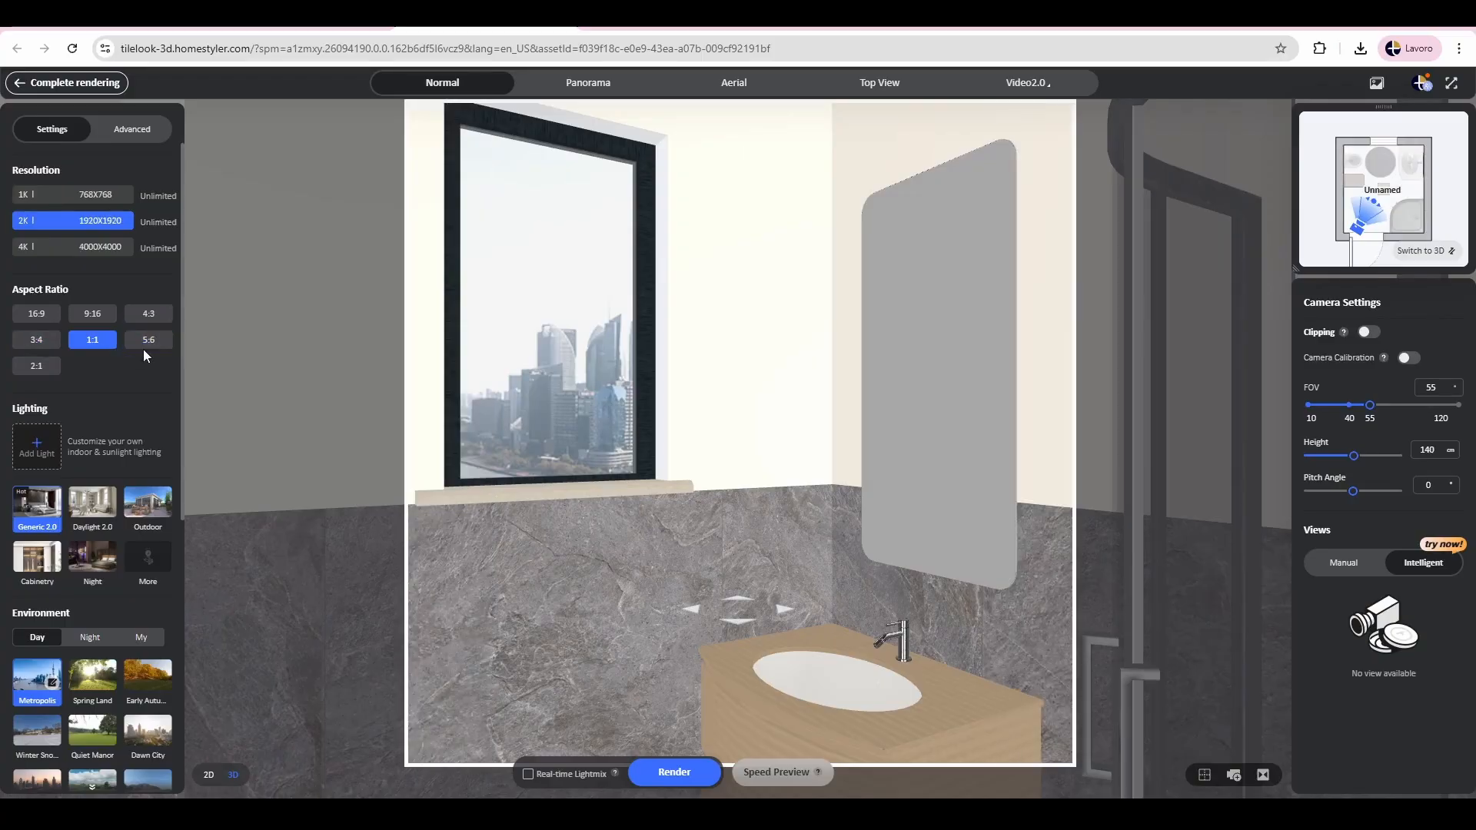
click(146, 343)
click(36, 313)
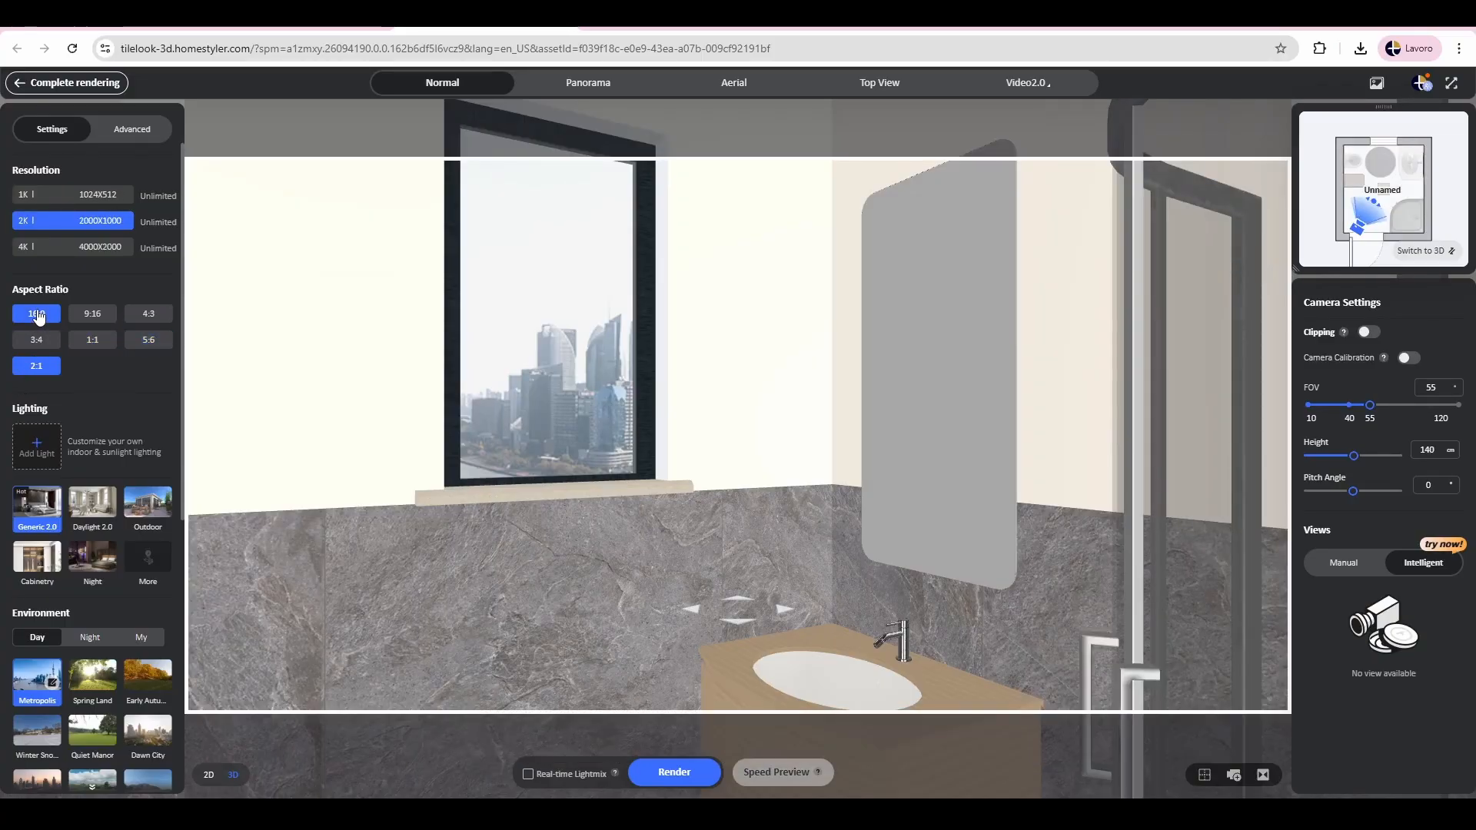
Step: Move the render camera back towards the doorway and turn it to frame the window, washbasin, mirror and shower
scroll(540, 329, down, 1)
drag(540, 329, 593, 363)
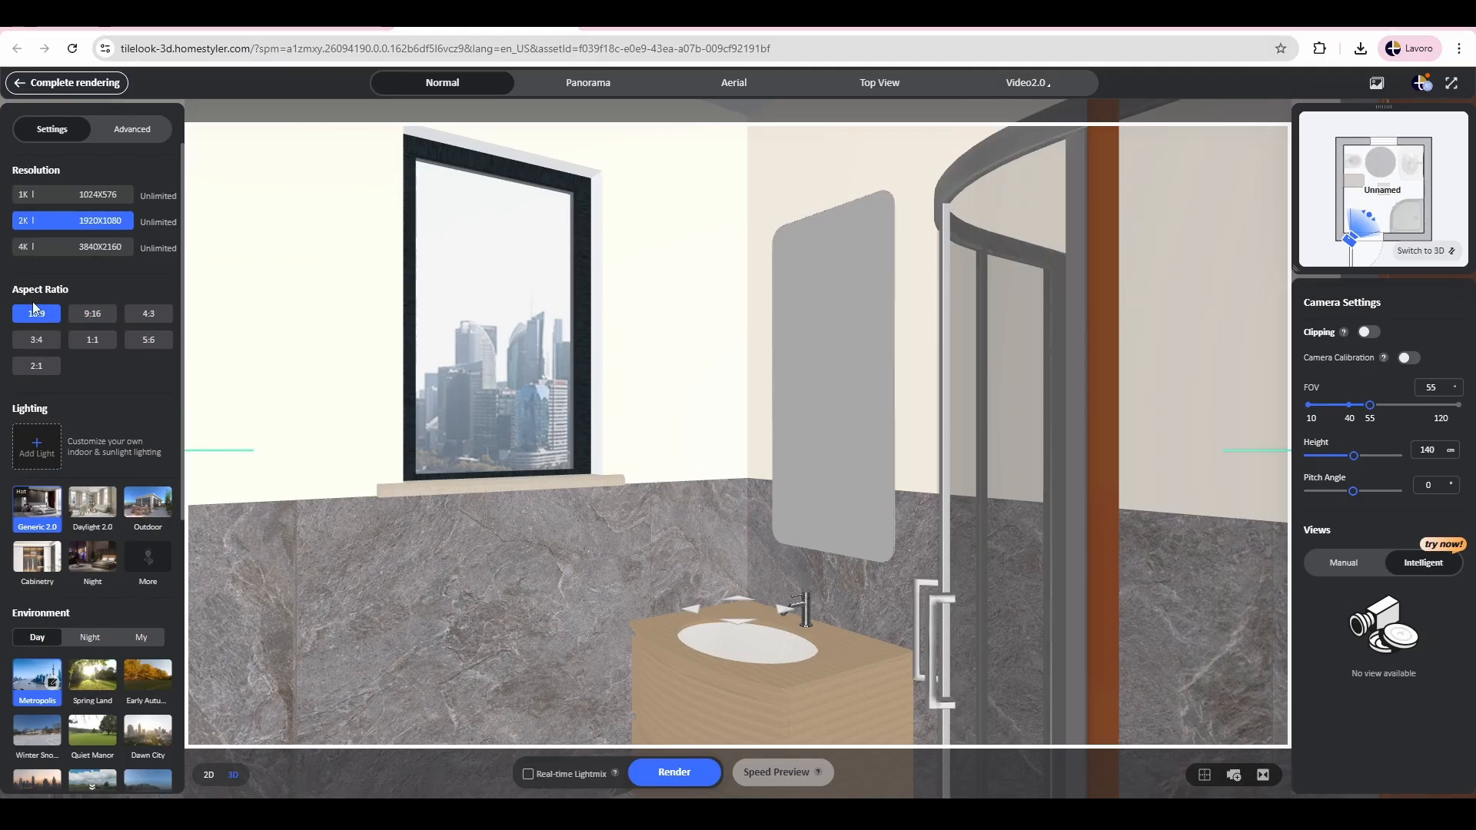
drag(422, 397, 454, 403)
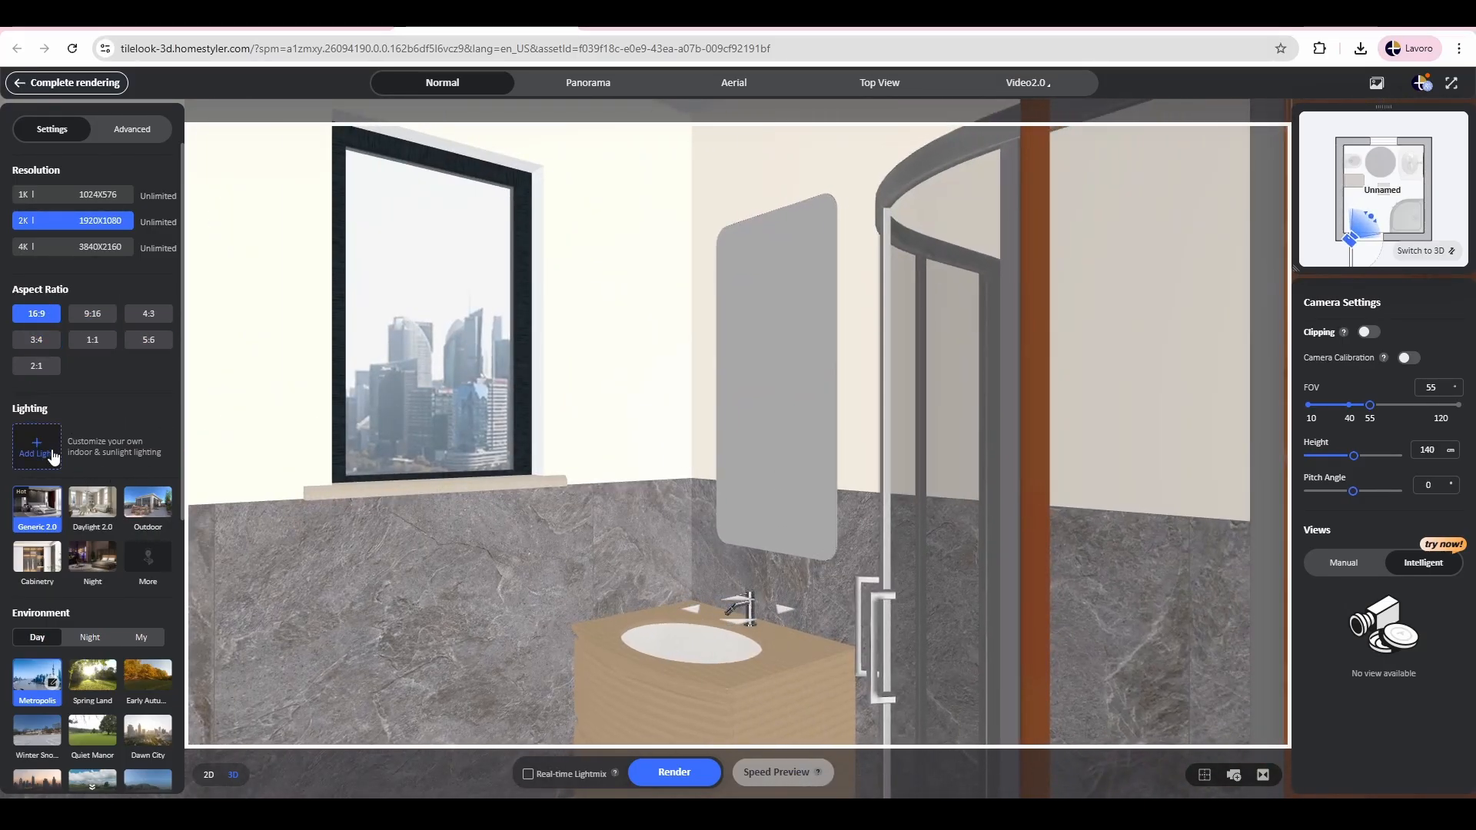
Step: Create a custom lighting setup with a spot_light_4 IES light placed over the shower tray, and complete it
click(52, 456)
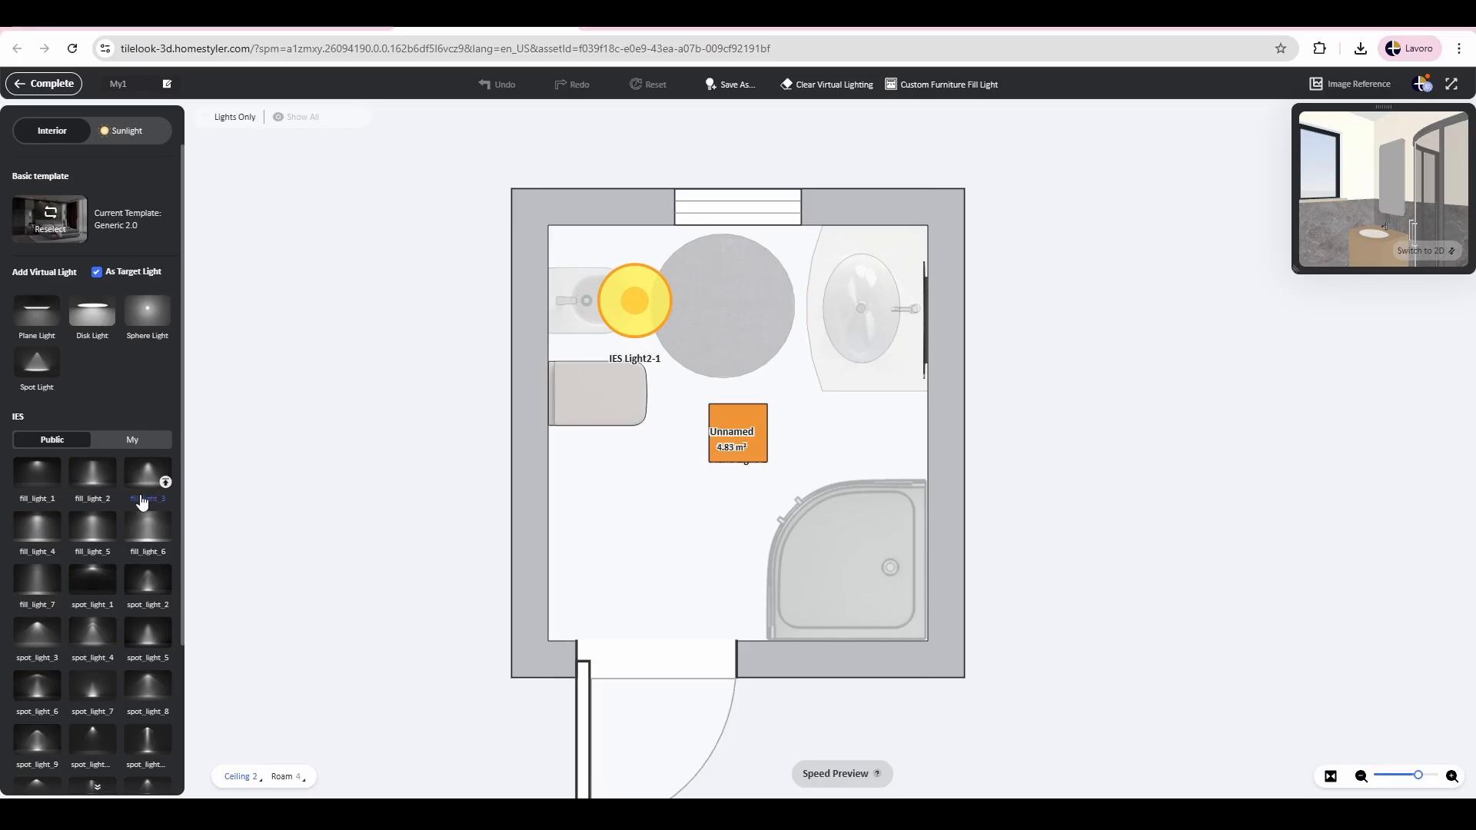
scroll(146, 500, down, 3)
drag(96, 450, 859, 565)
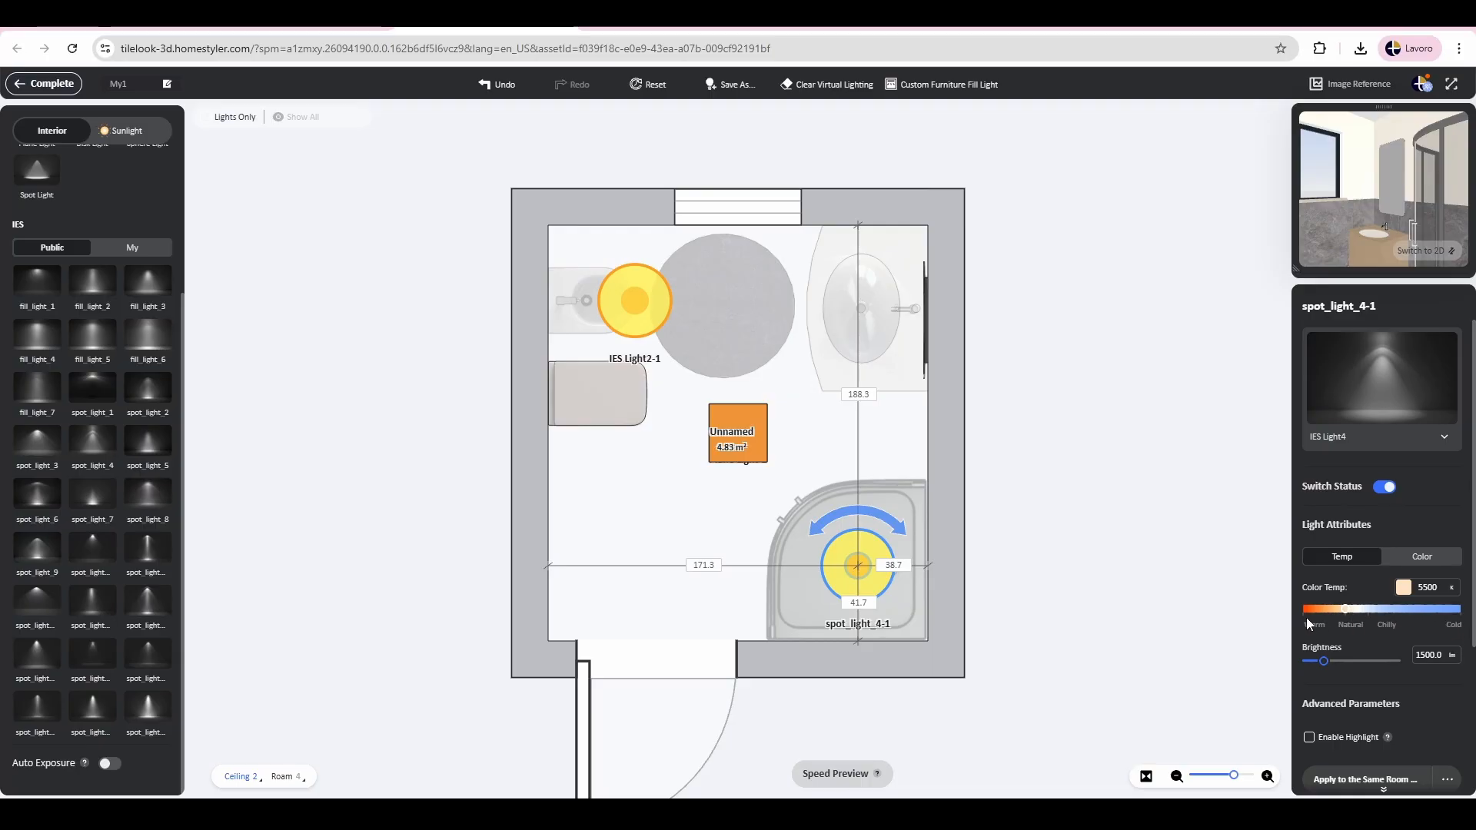
click(1416, 561)
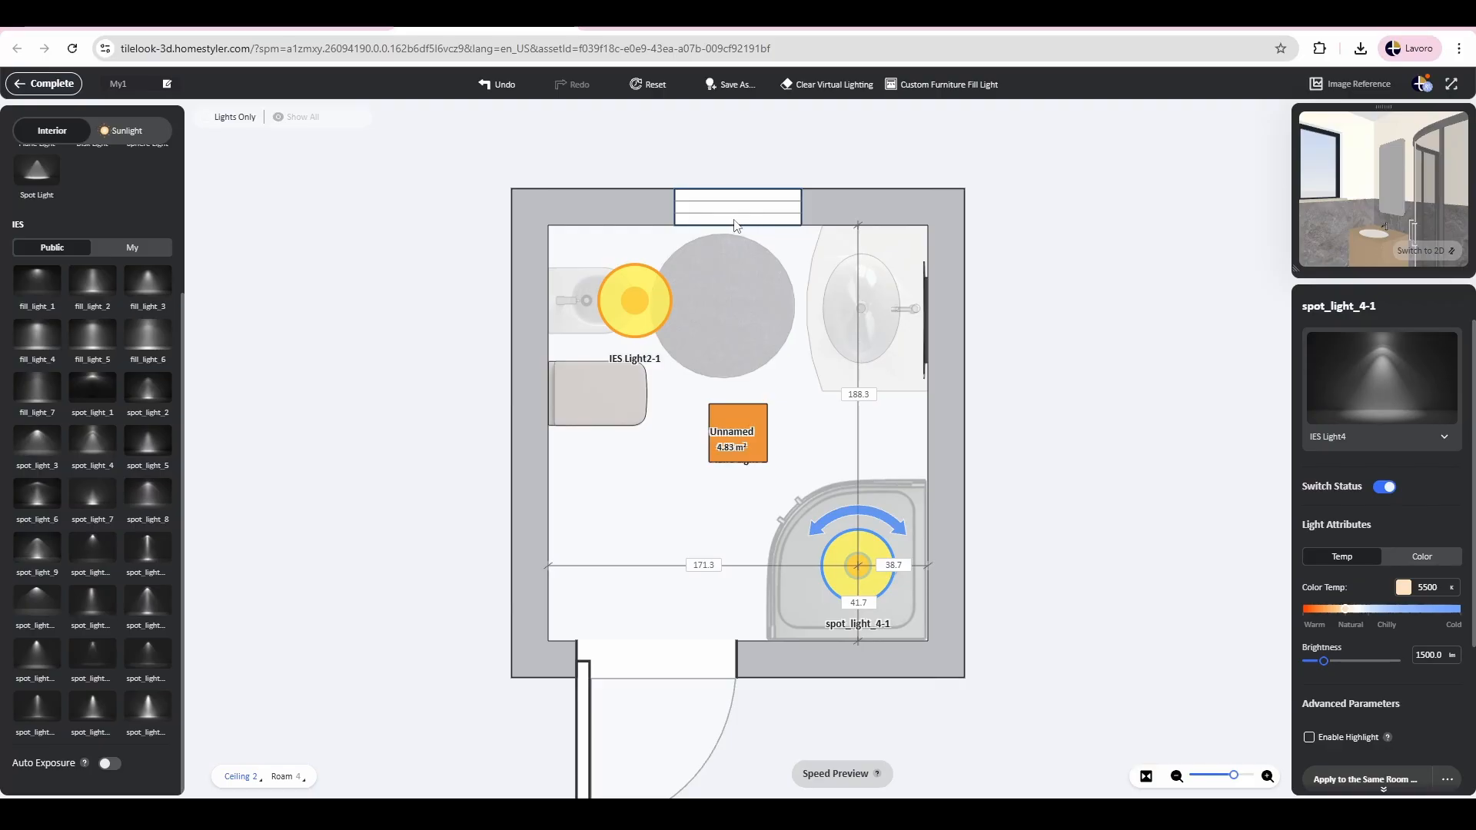
click(46, 84)
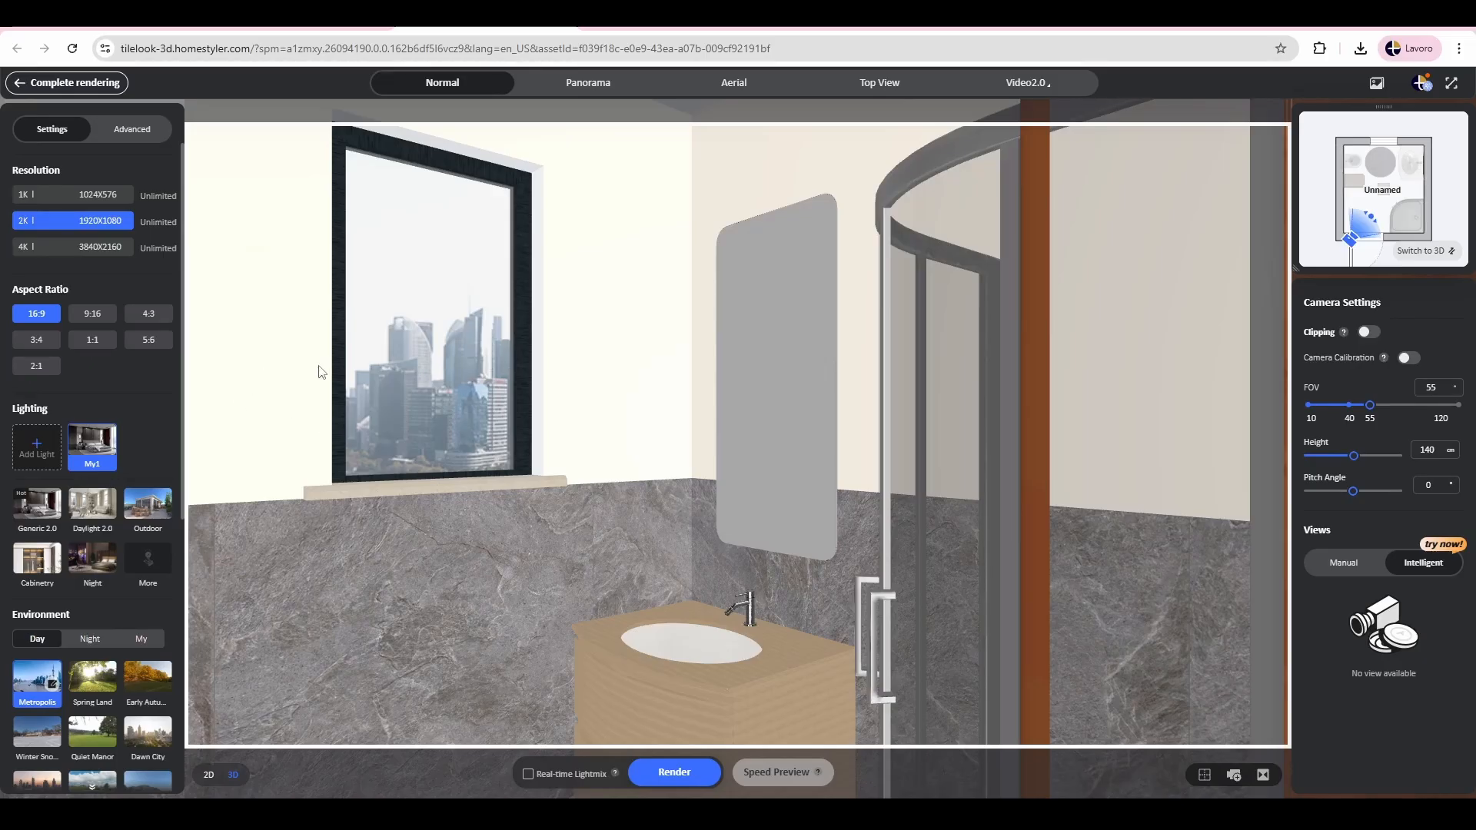
Step: Set the daytime render environment to Quiet Manor and open its exterior view and ambient light settings
scroll(115, 462, down, 6)
scroll(141, 622, up, 6)
scroll(153, 529, down, 6)
scroll(158, 553, up, 6)
scroll(183, 376, down, 1)
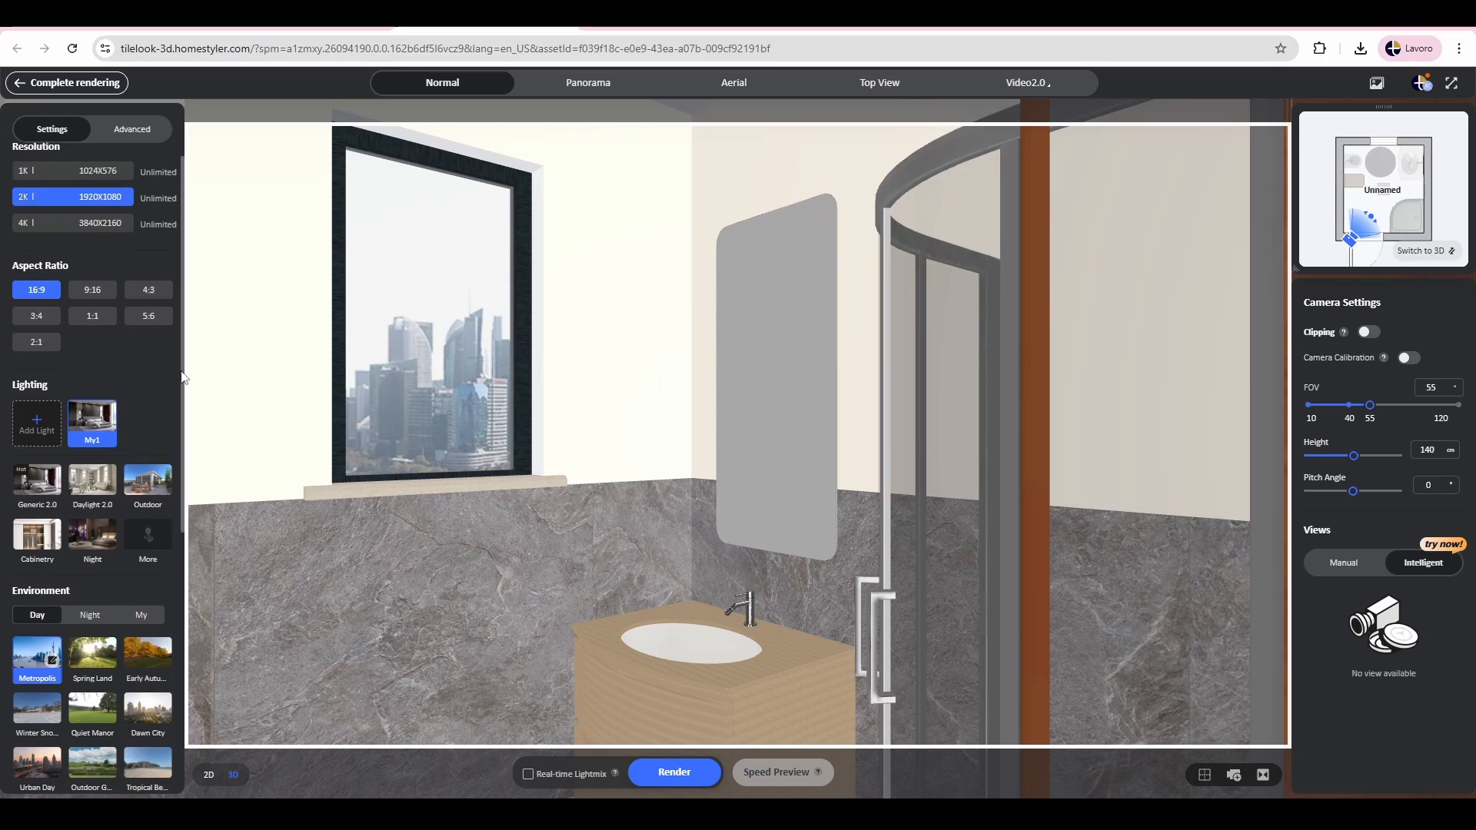
scroll(183, 377, down, 4)
click(91, 454)
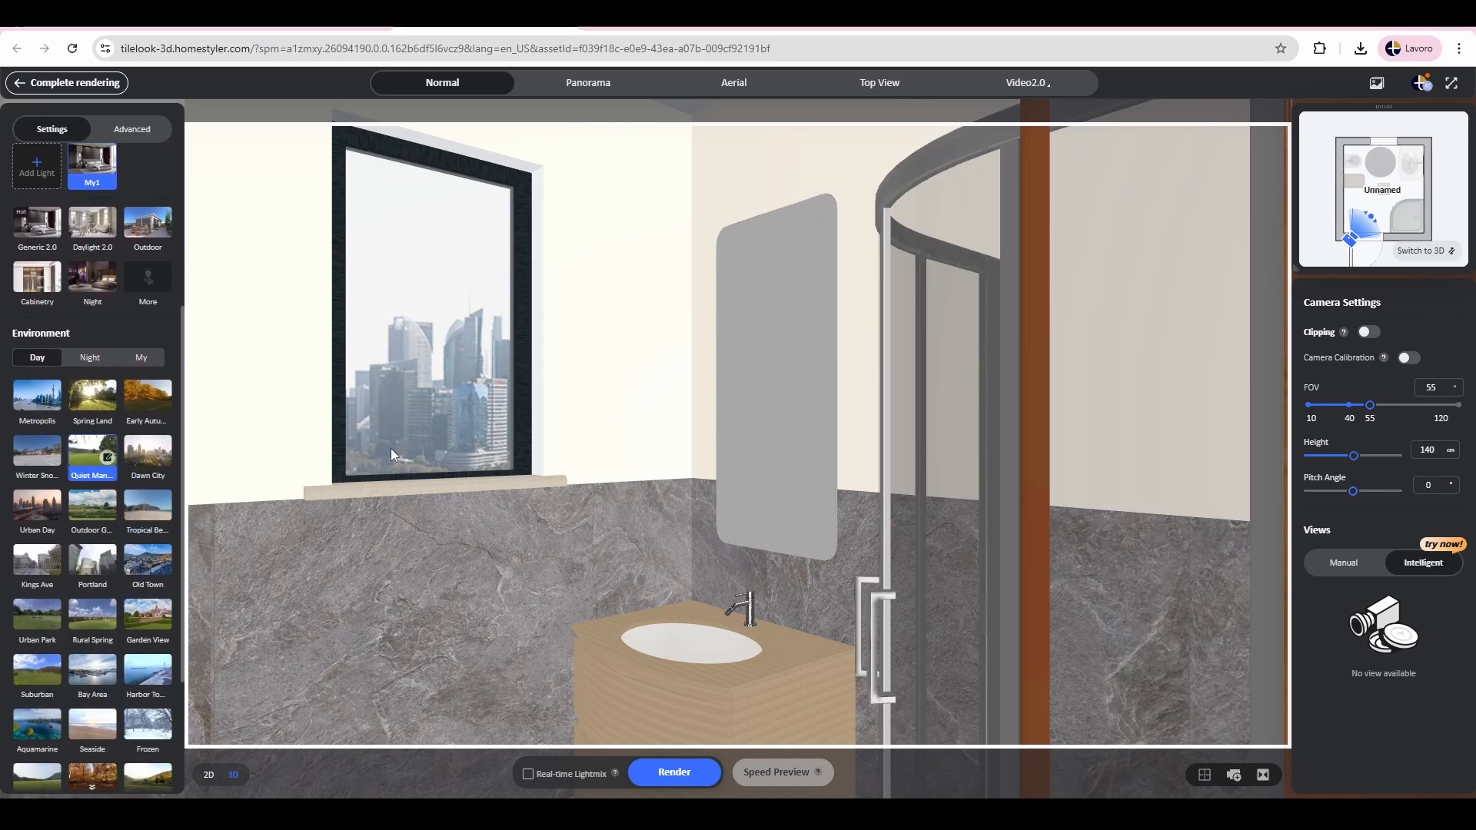
click(108, 457)
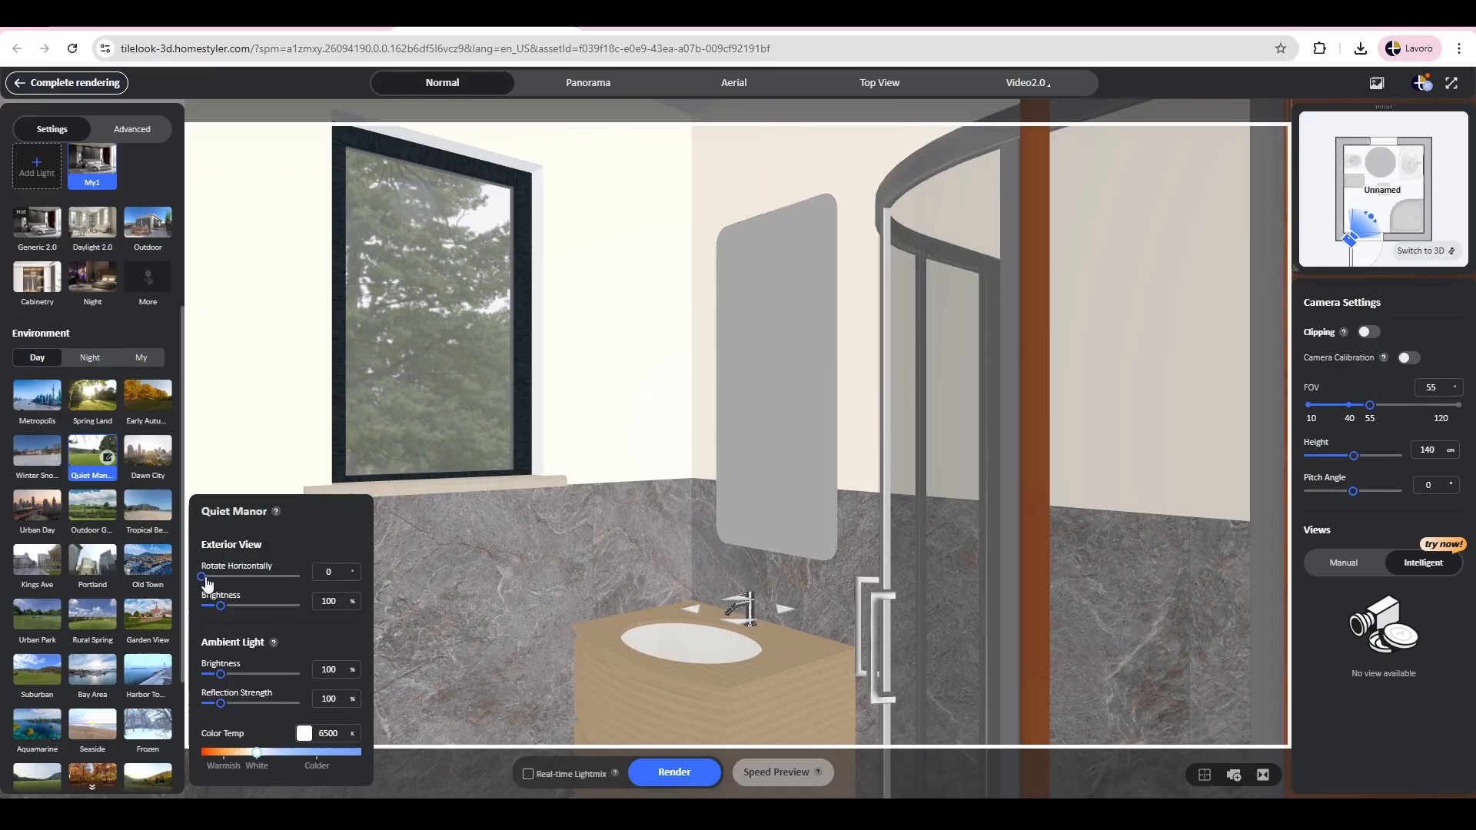
Step: Rotate the Quiet Manor exterior view to 183° and set its ambient light brightness to 190% and reflection strength to 145%
drag(207, 585, 227, 586)
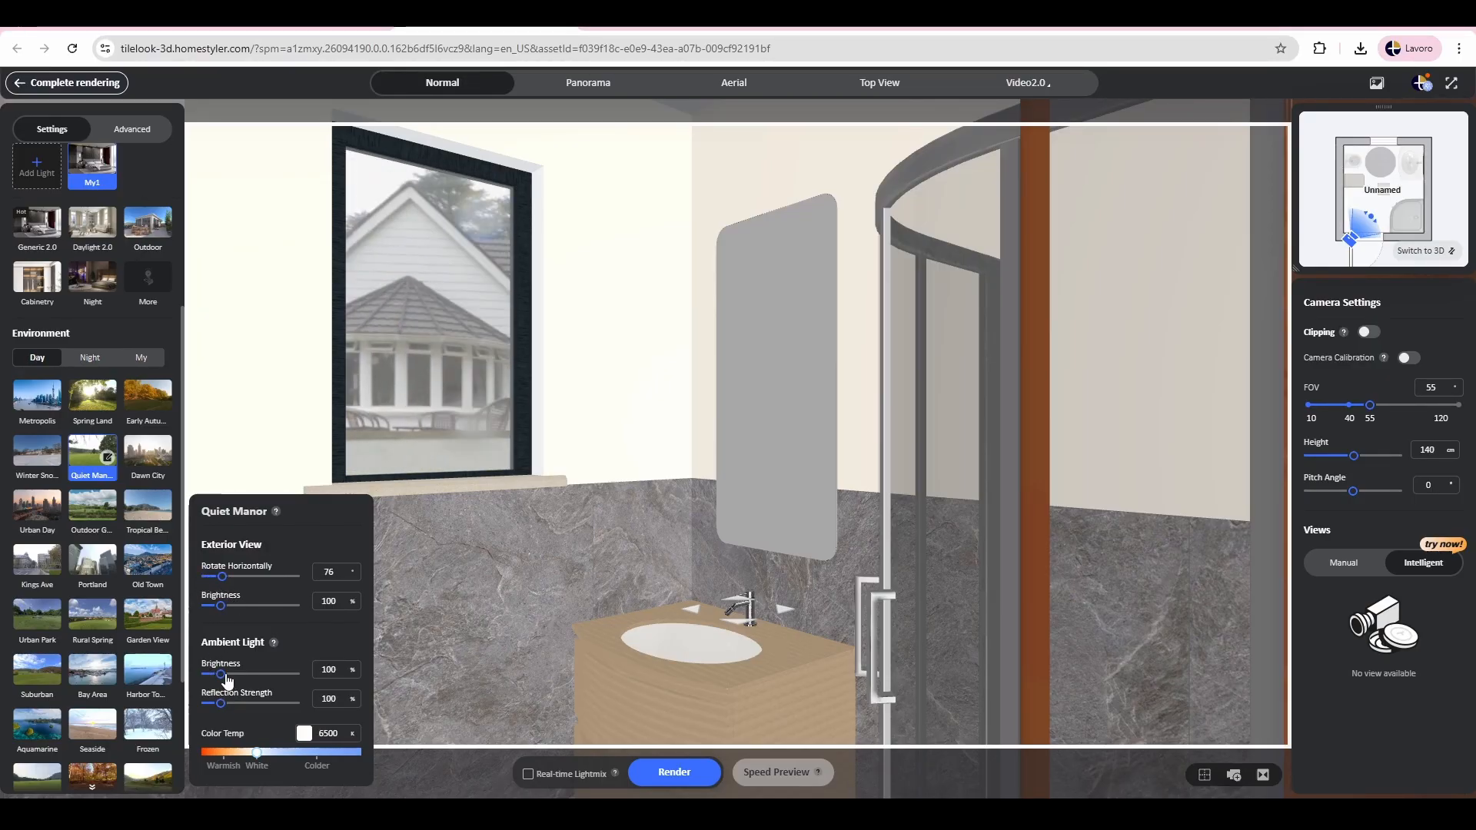
mouse_move(227, 681)
mouse_down()
mouse_move(243, 679)
mouse_move(231, 707)
mouse_up()
click(225, 704)
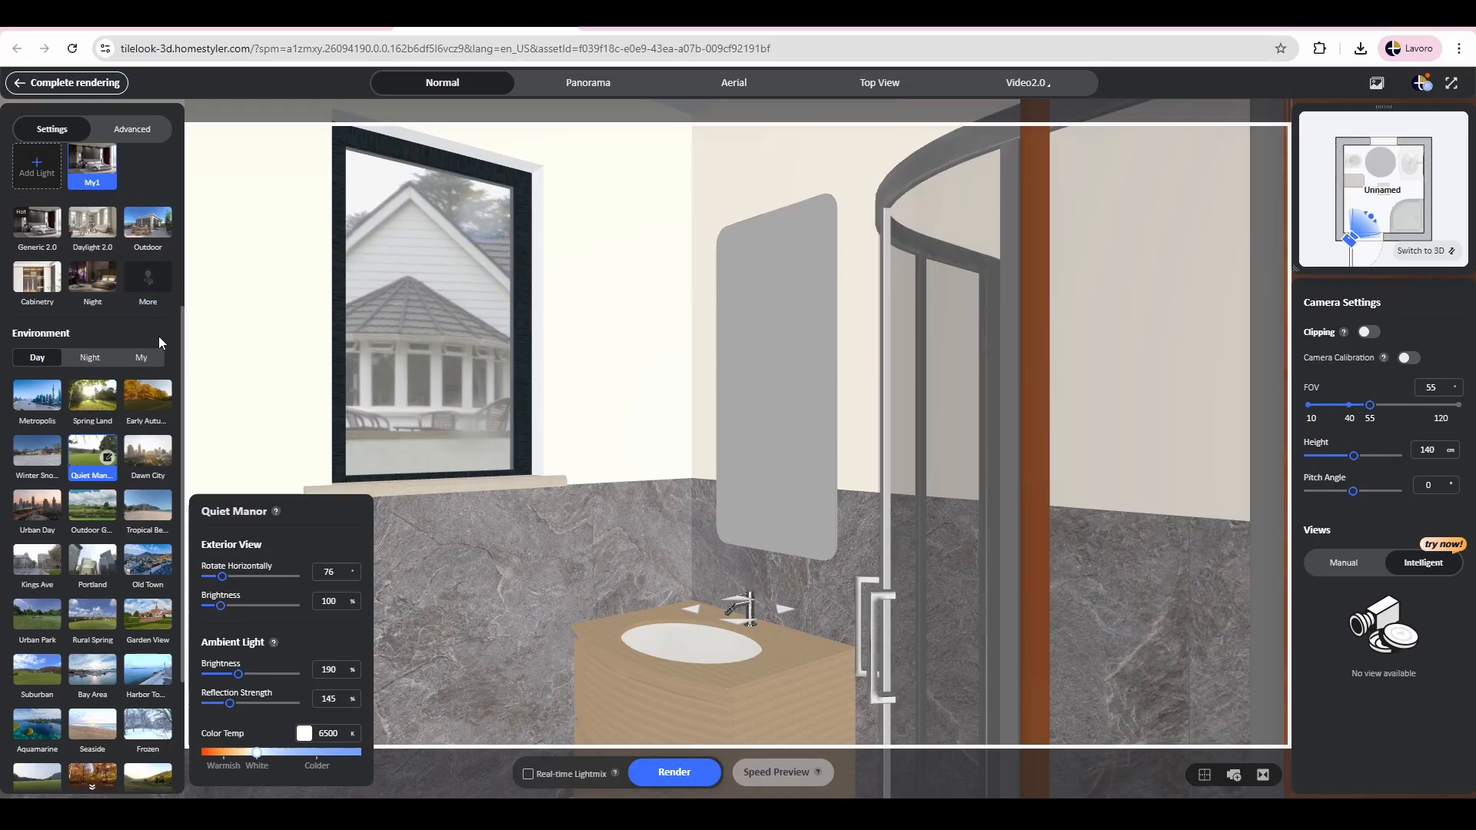
drag(222, 575, 255, 590)
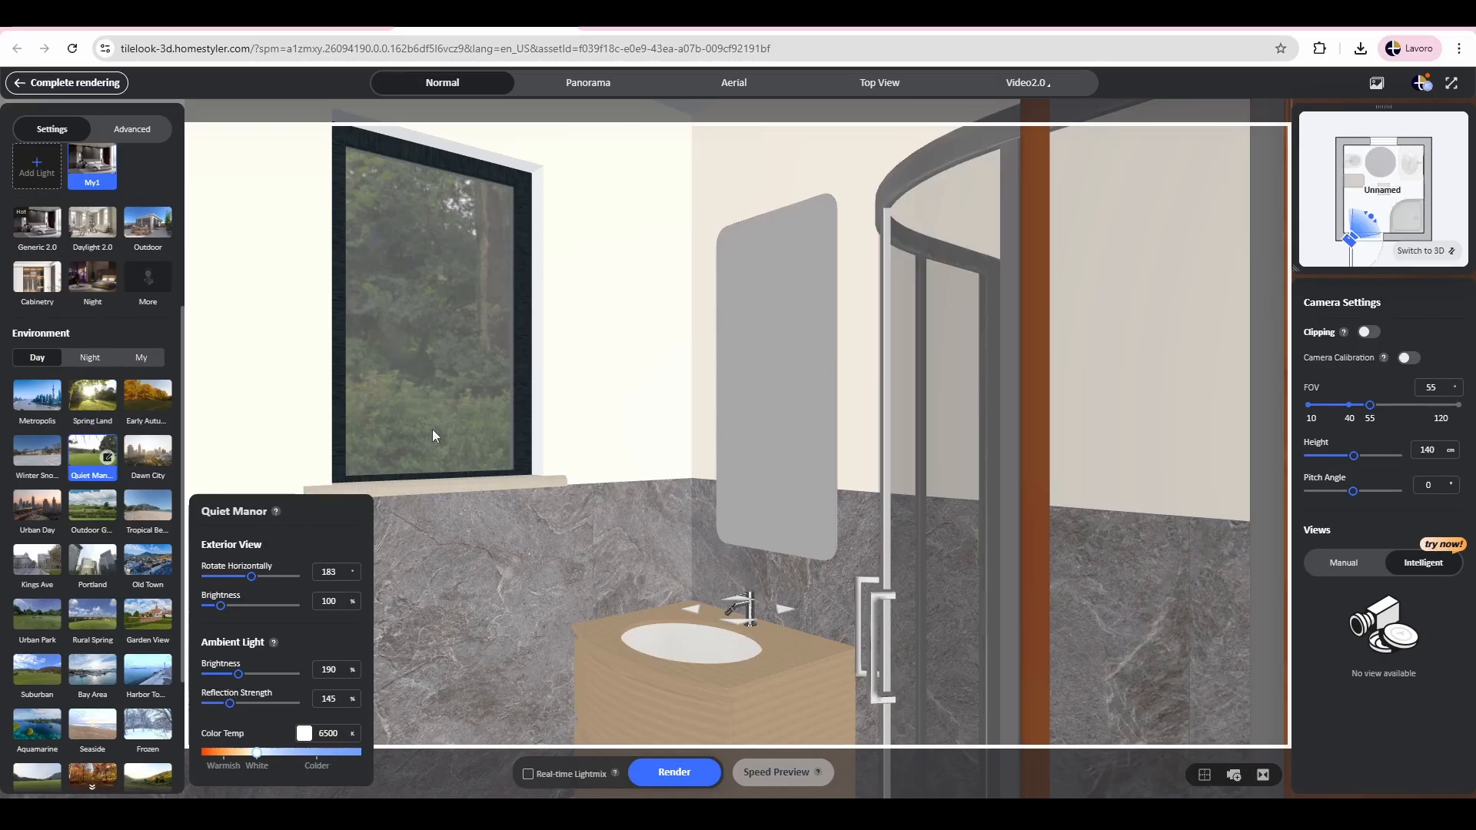
drag(432, 429, 495, 441)
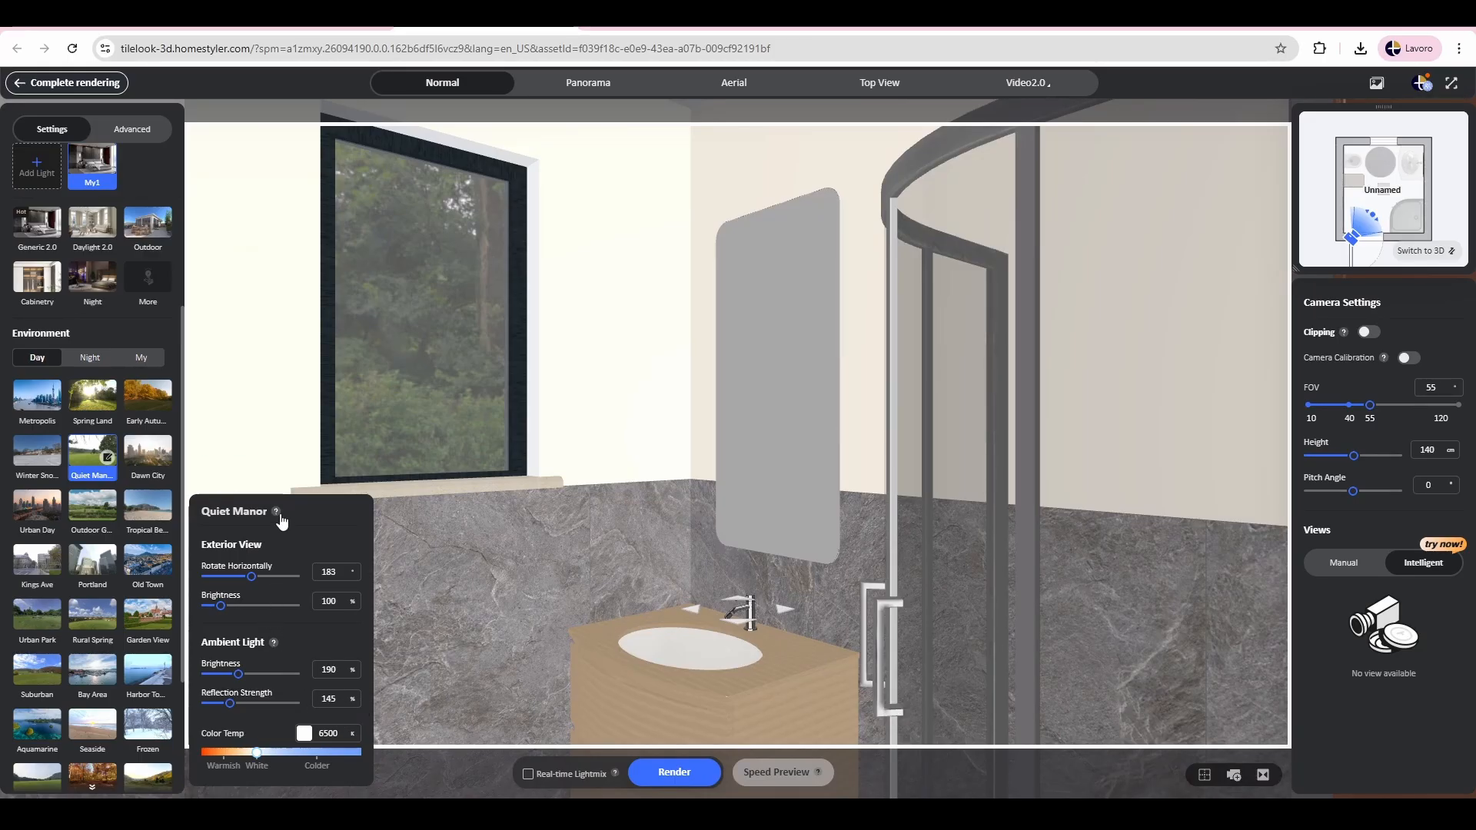
click(89, 457)
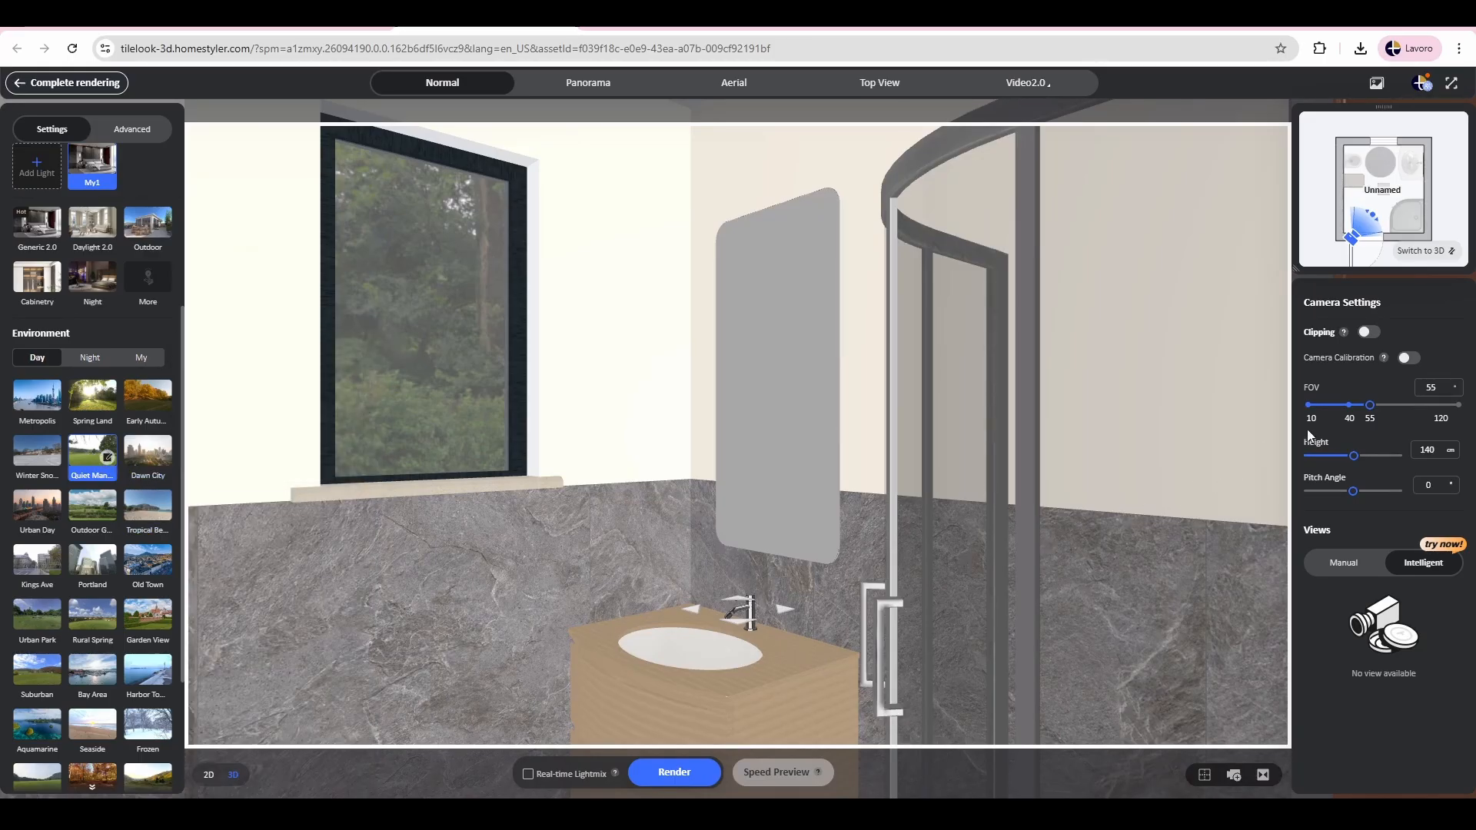
Step: Set the render camera's FOV to 93° and reposition it to frame the toilet, bidet, window, washbasin and shower
click(1356, 413)
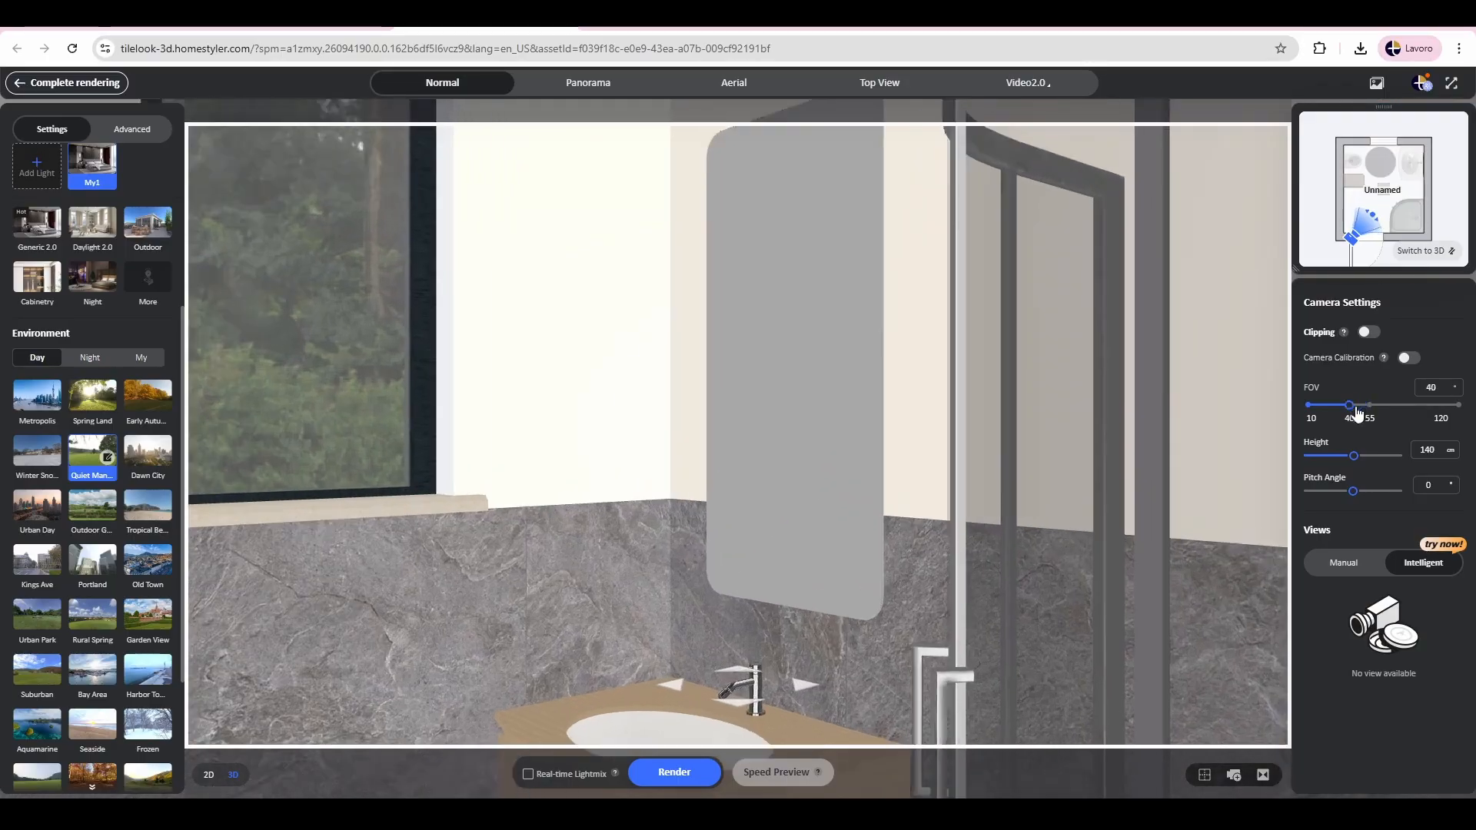
drag(1356, 413, 1422, 432)
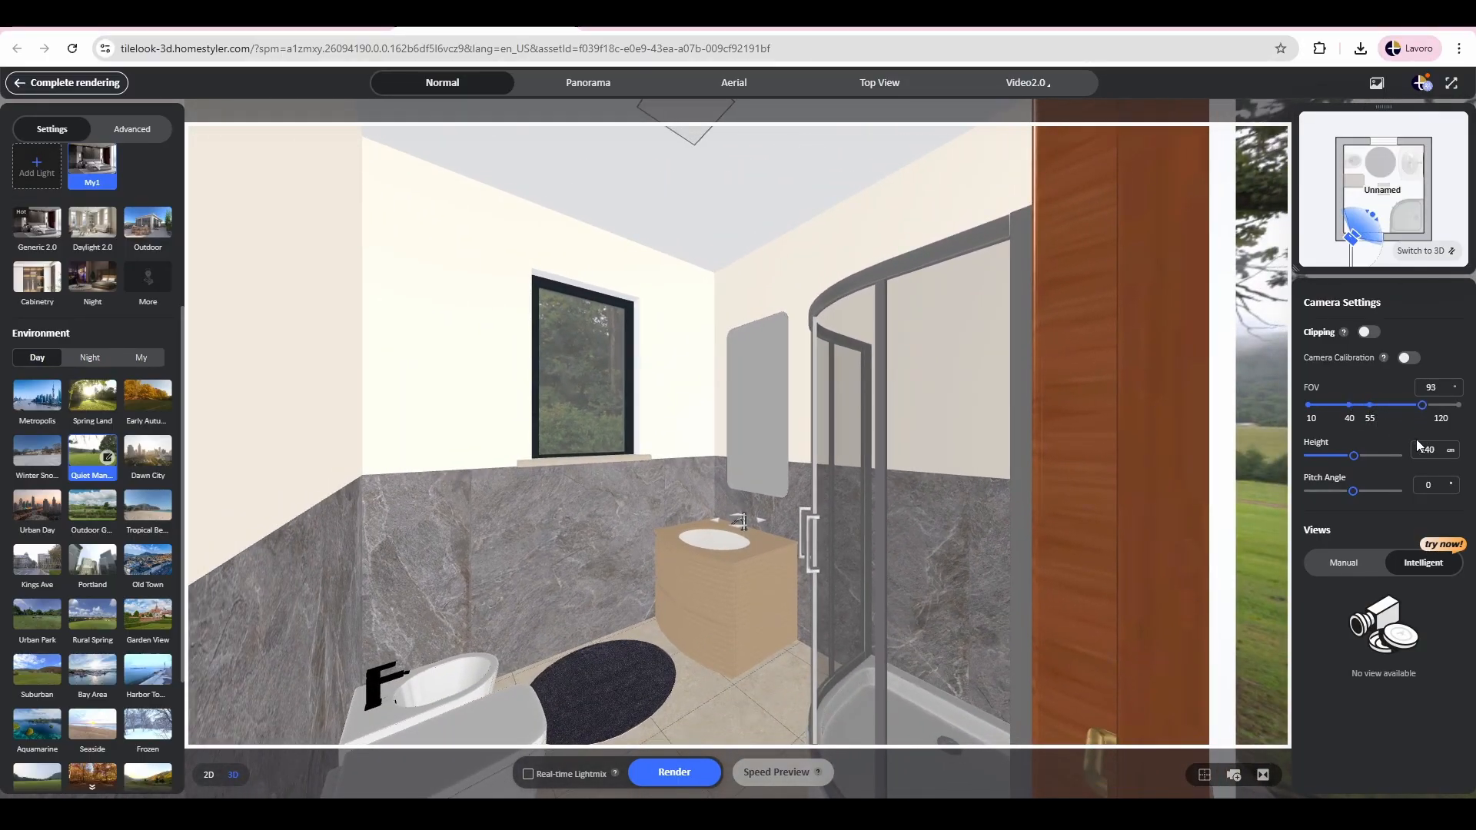
scroll(794, 482, up, 3)
drag(697, 469, 749, 442)
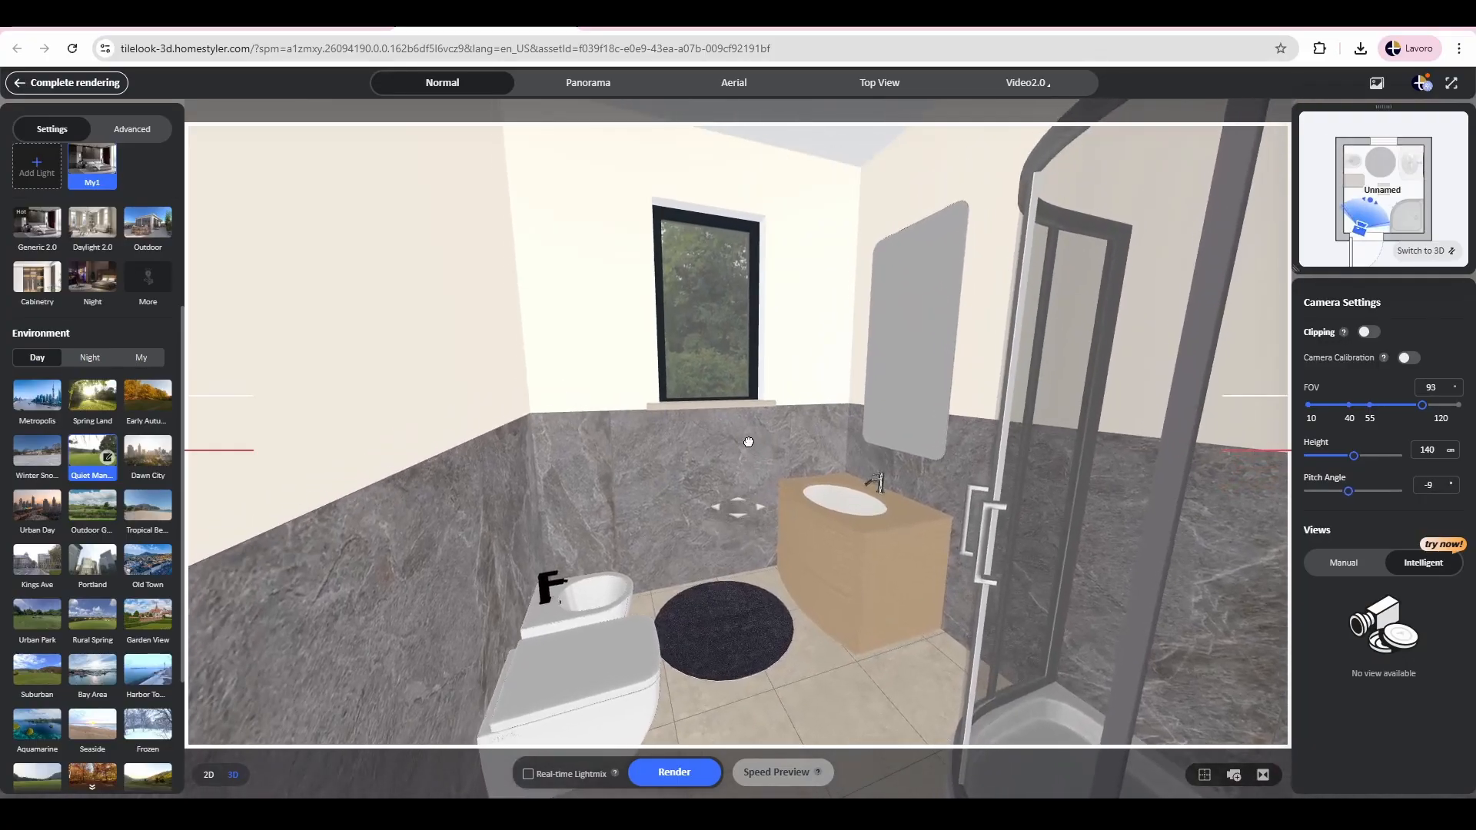
right_drag(749, 442, 814, 432)
drag(813, 432, 877, 432)
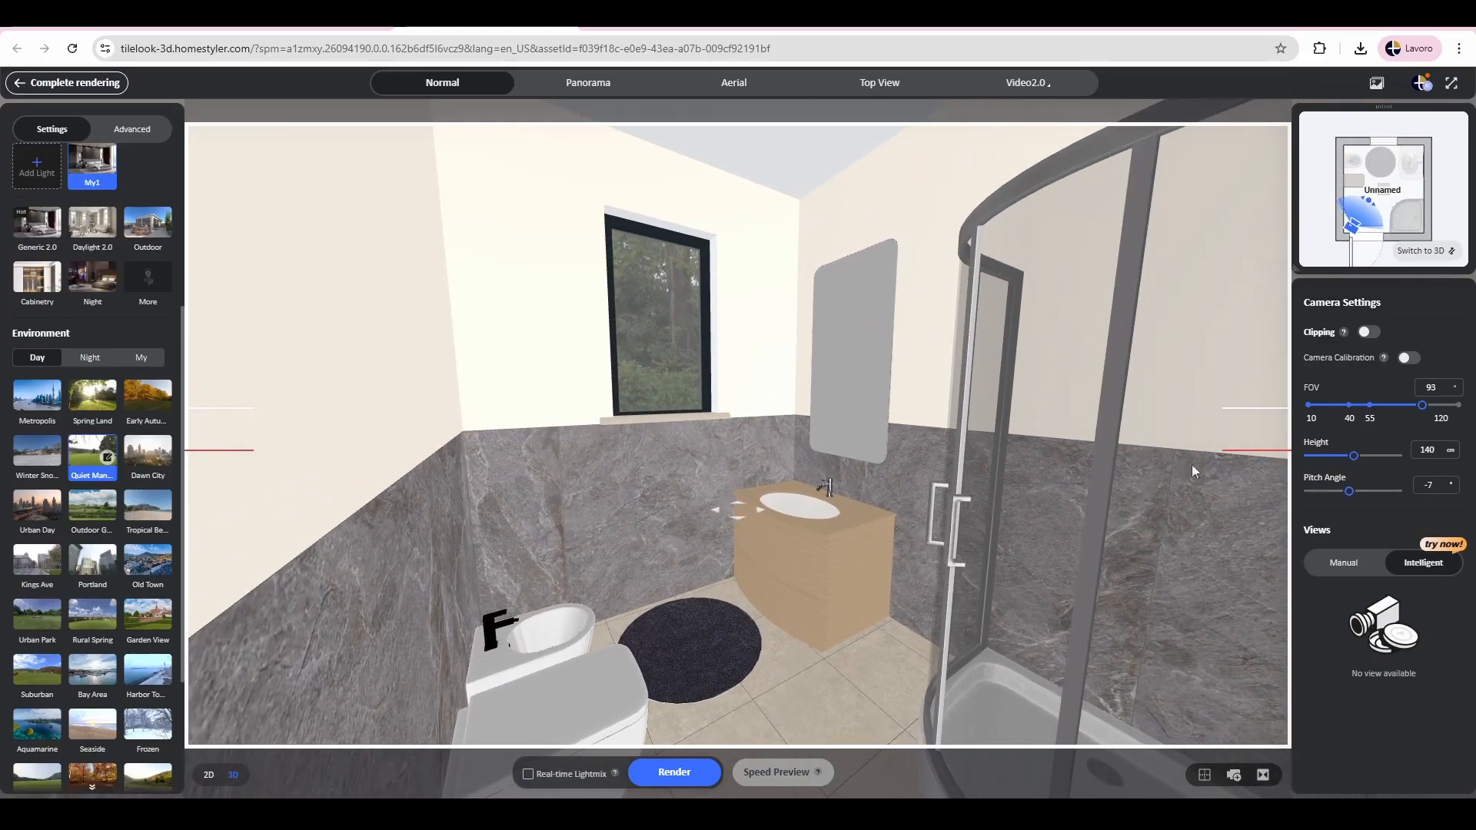
Step: Set the render camera's height to 120 cm and its pitch angle to -15°
drag(1353, 459, 1350, 464)
double_click(1422, 451)
text(12)
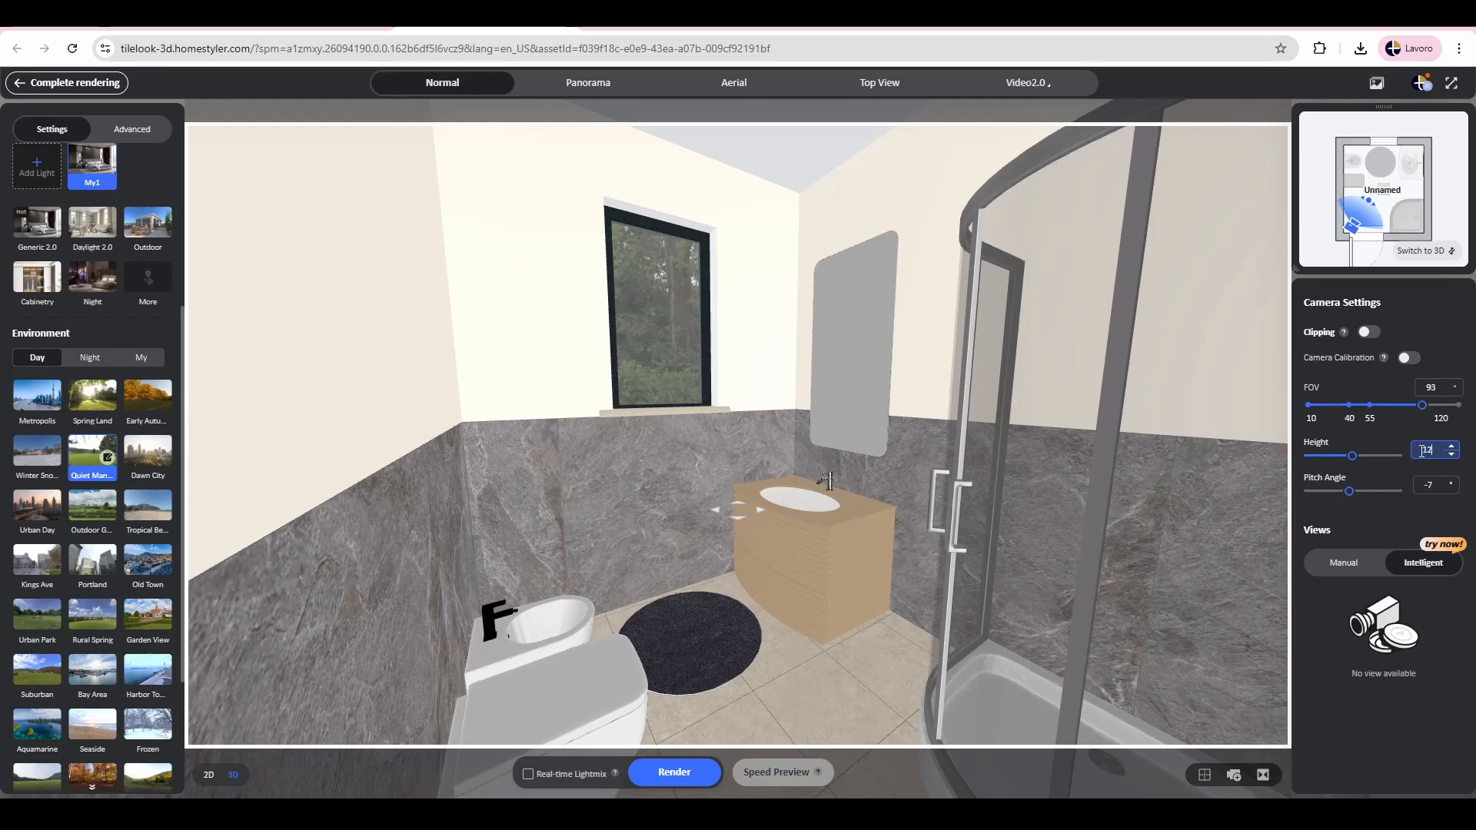
text(0)
key(Return)
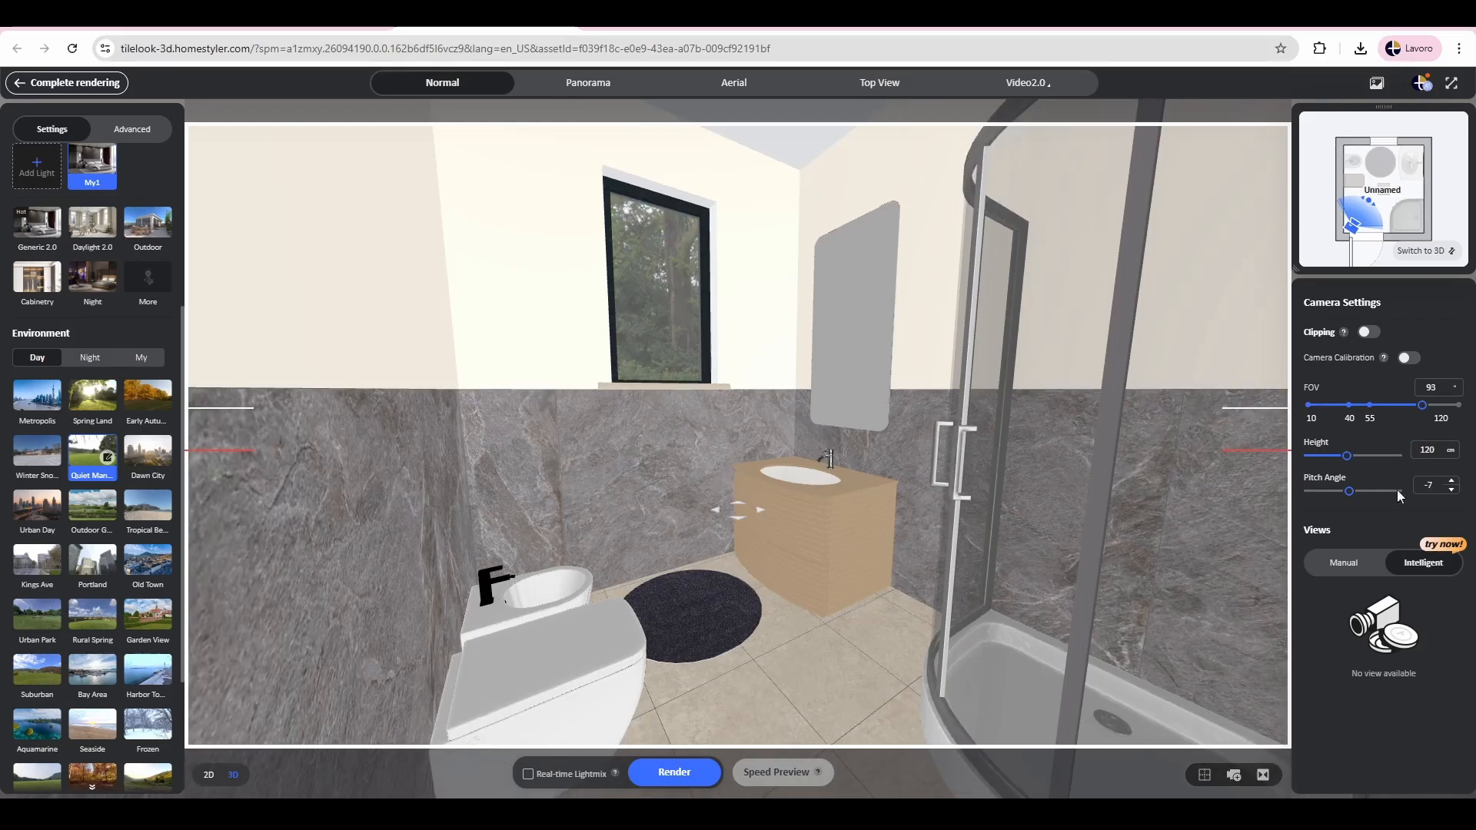
drag(1349, 492, 1345, 501)
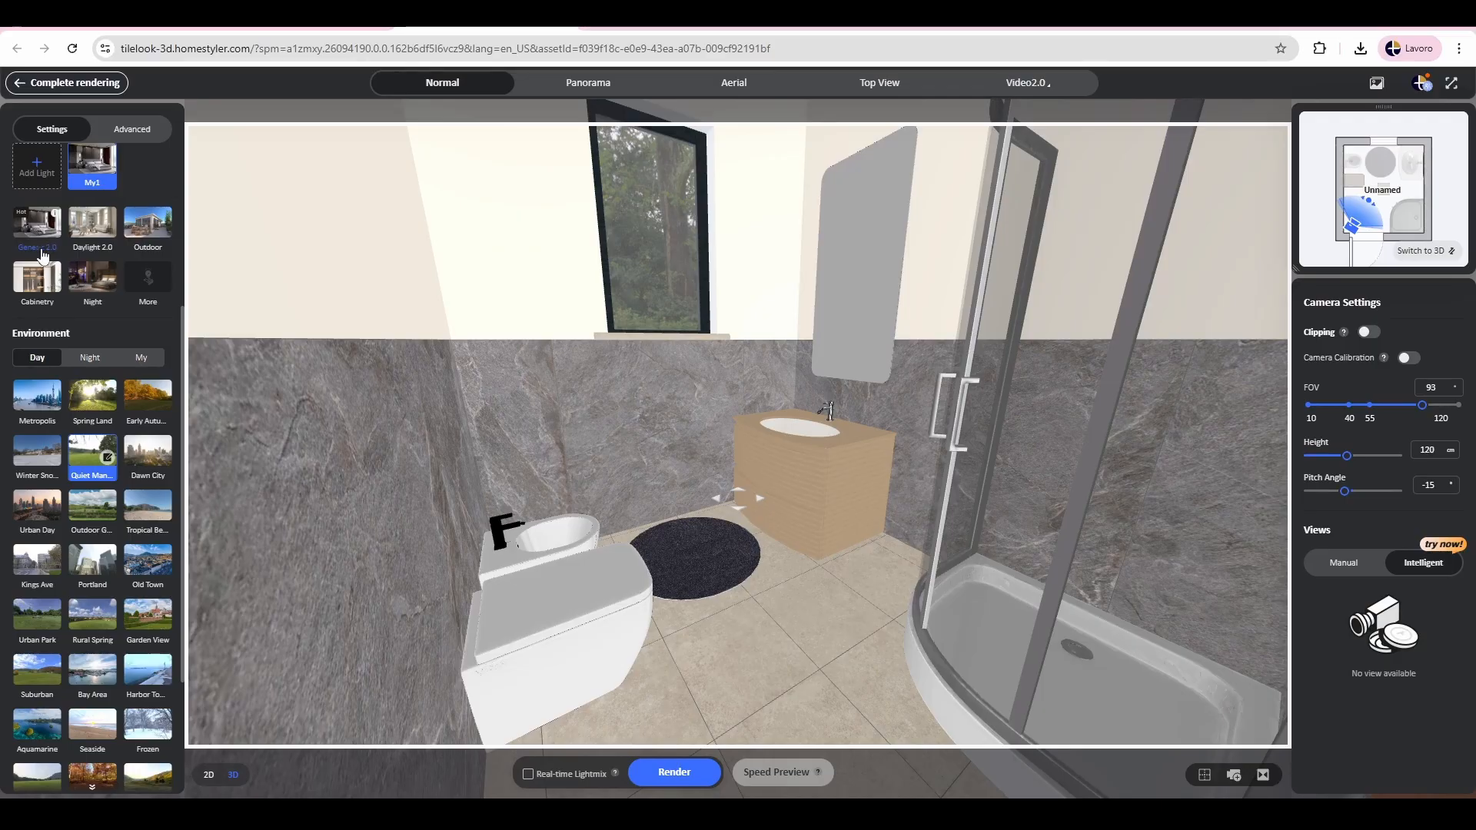
Step: Start the 2K (1920x1080) normal render with the 16:9 ratio and open the render gallery
scroll(73, 255, up, 4)
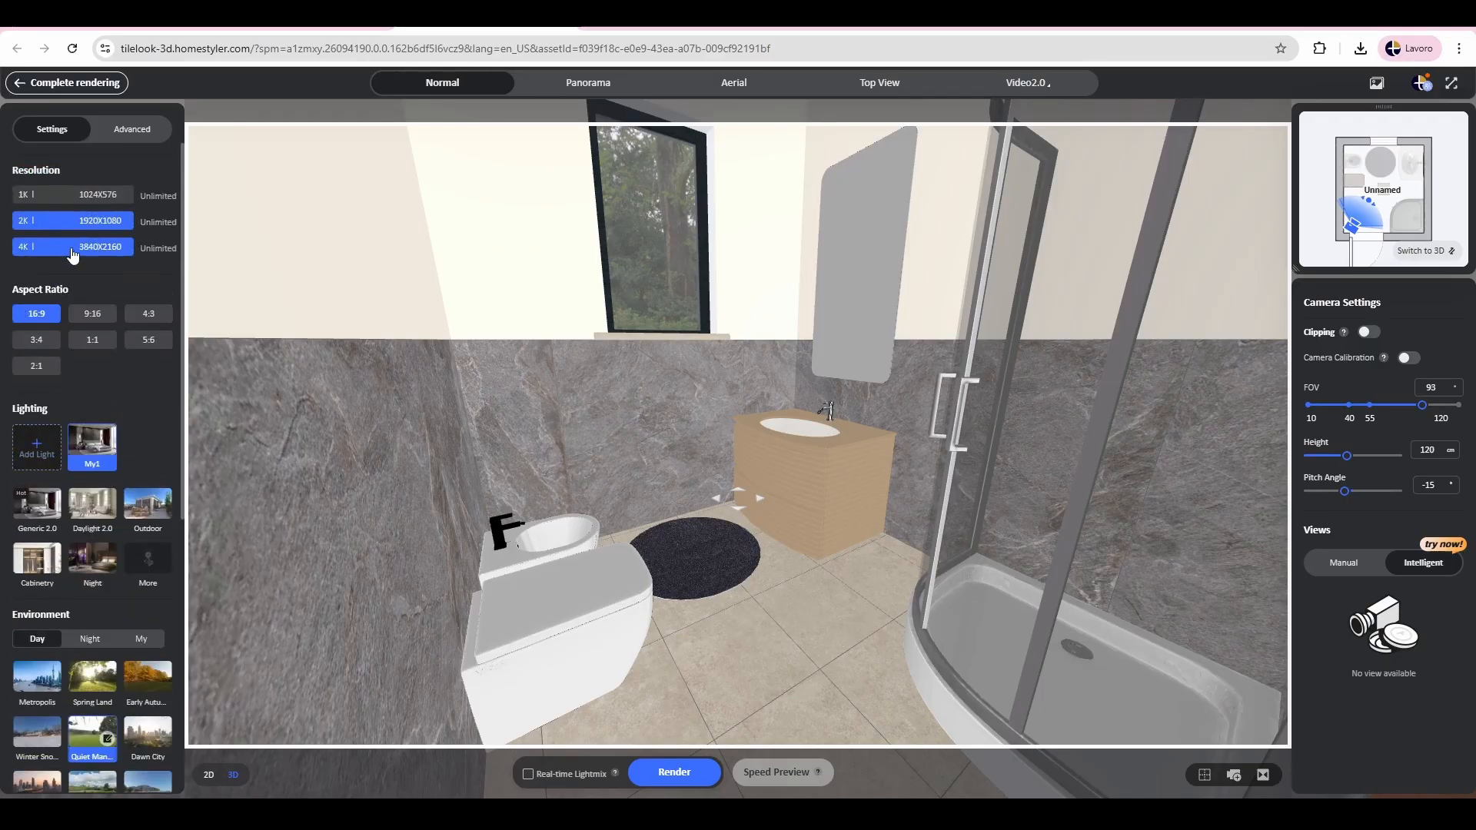
click(687, 780)
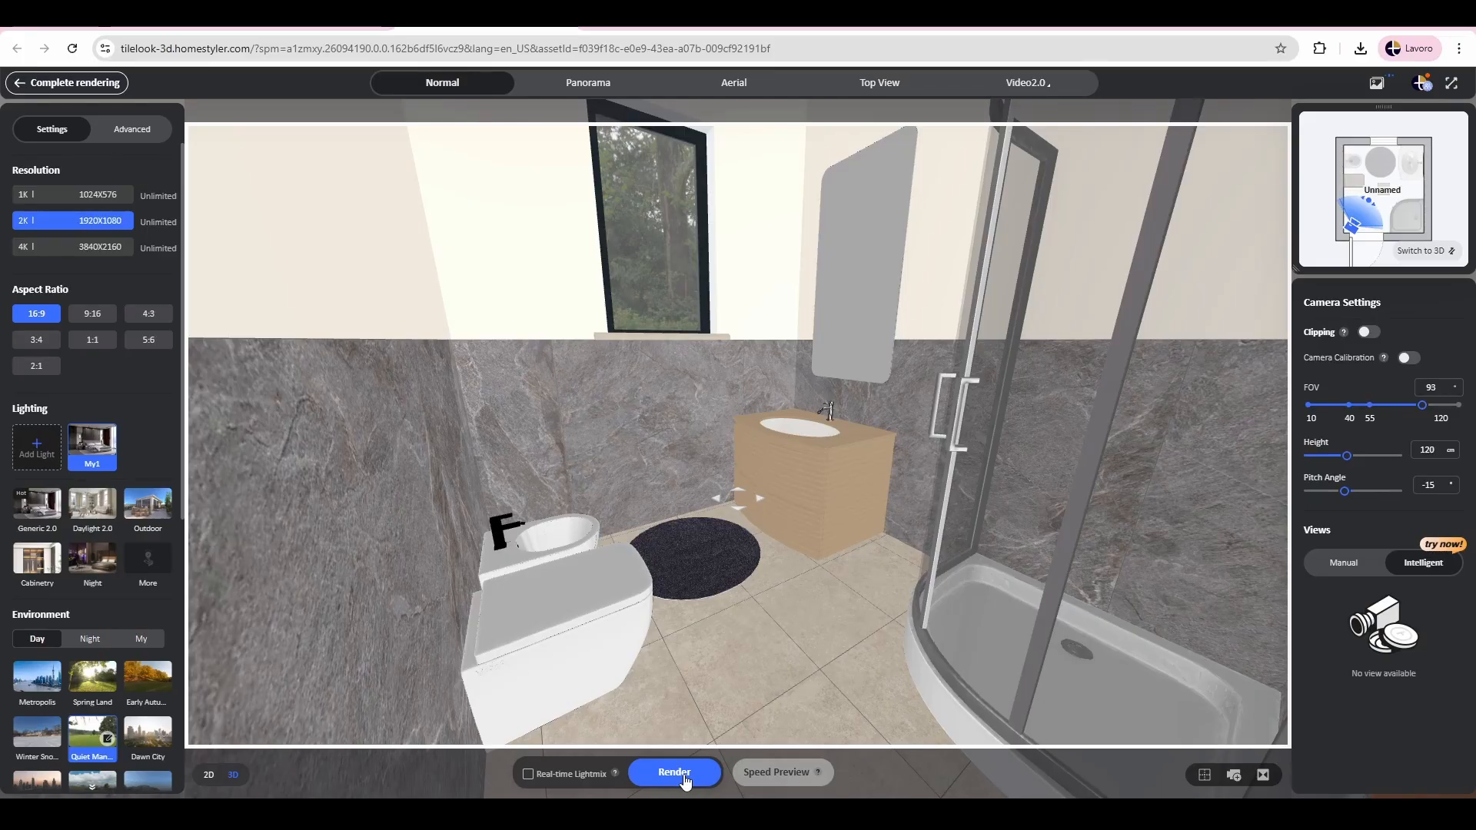
click(1376, 82)
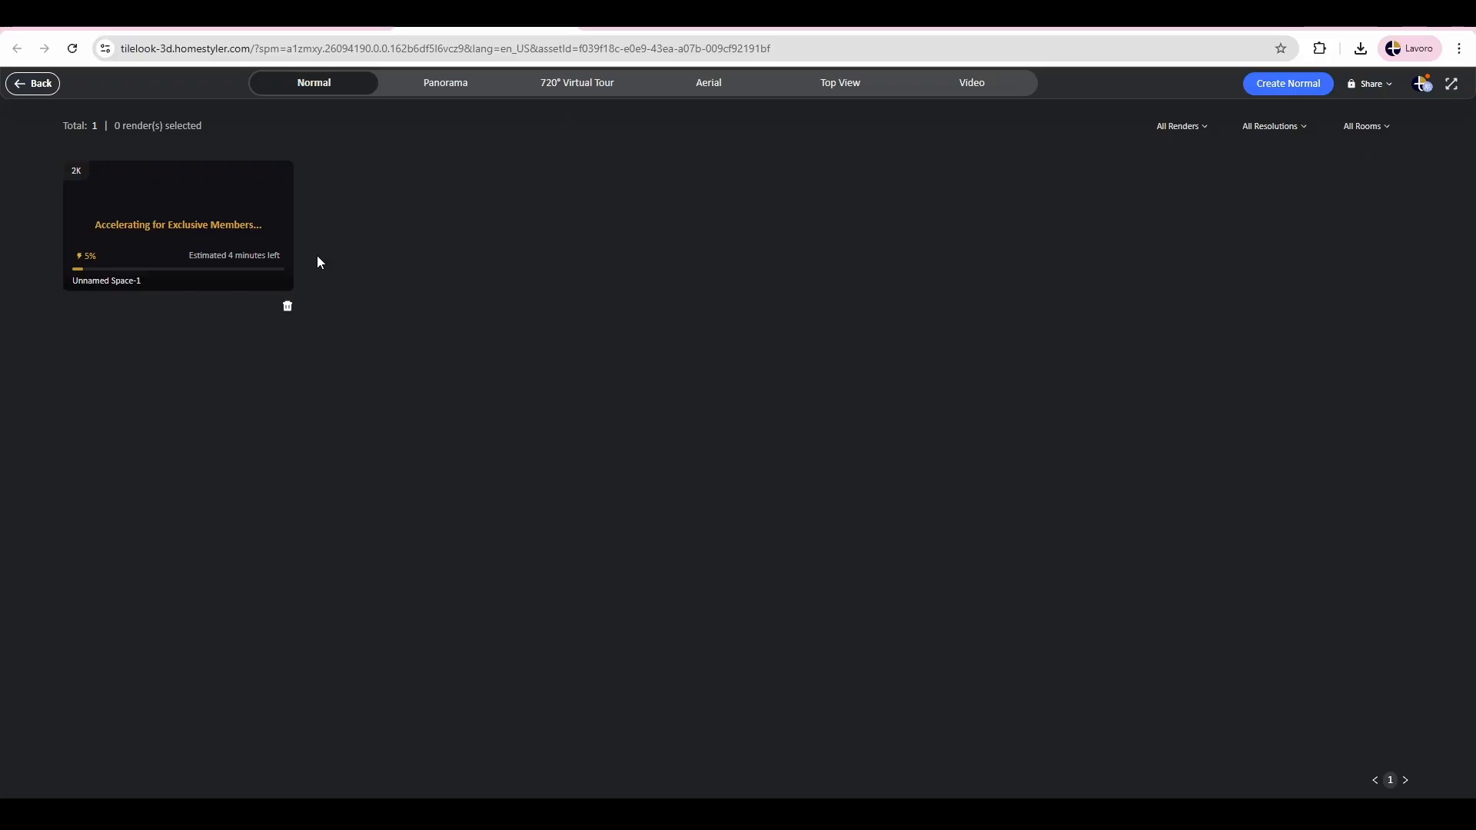
Step: Look at the panorama renders, return to the normal renders and view the details of the finished bathroom render
click(430, 84)
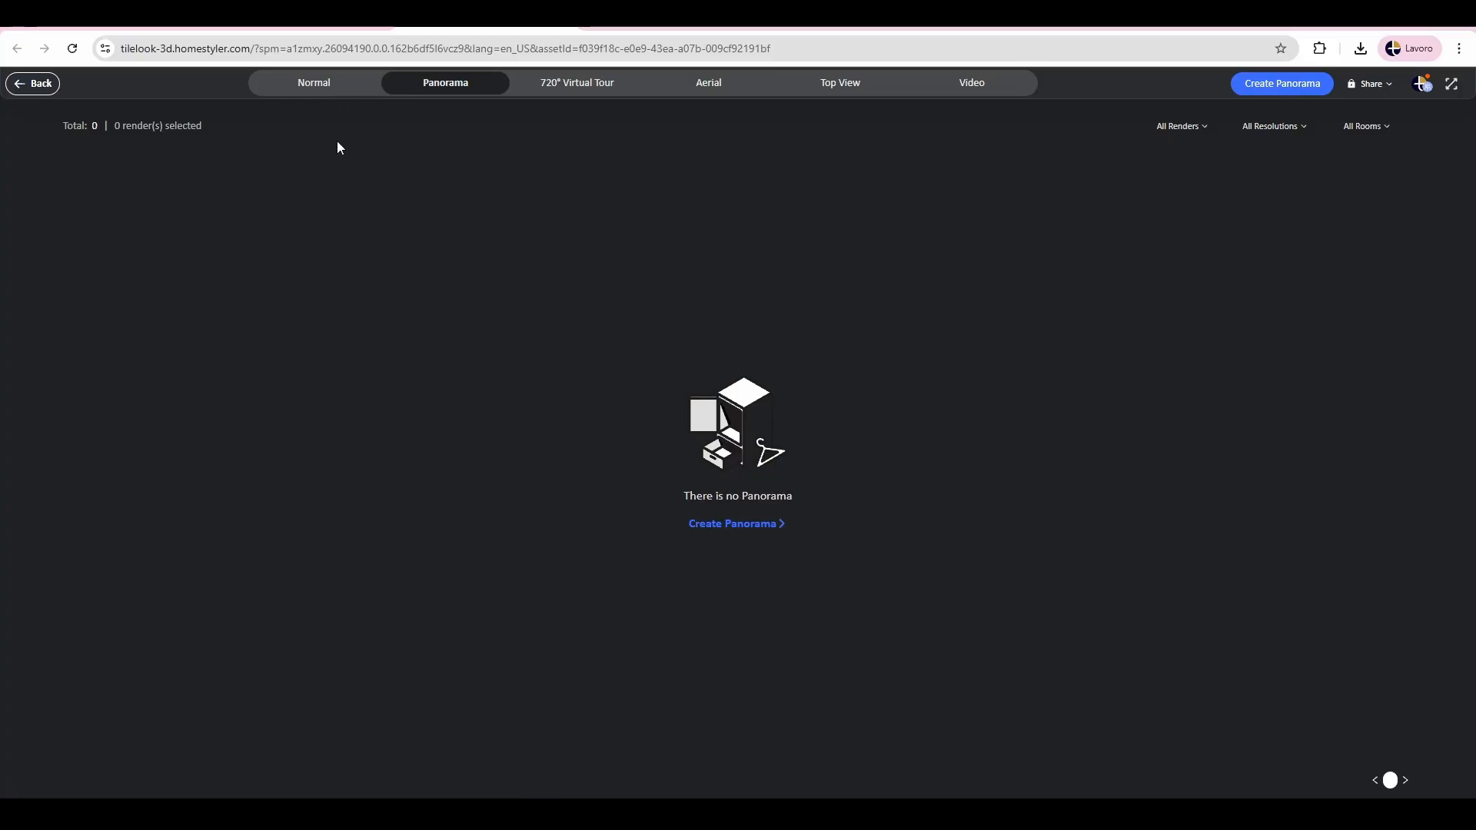
click(337, 91)
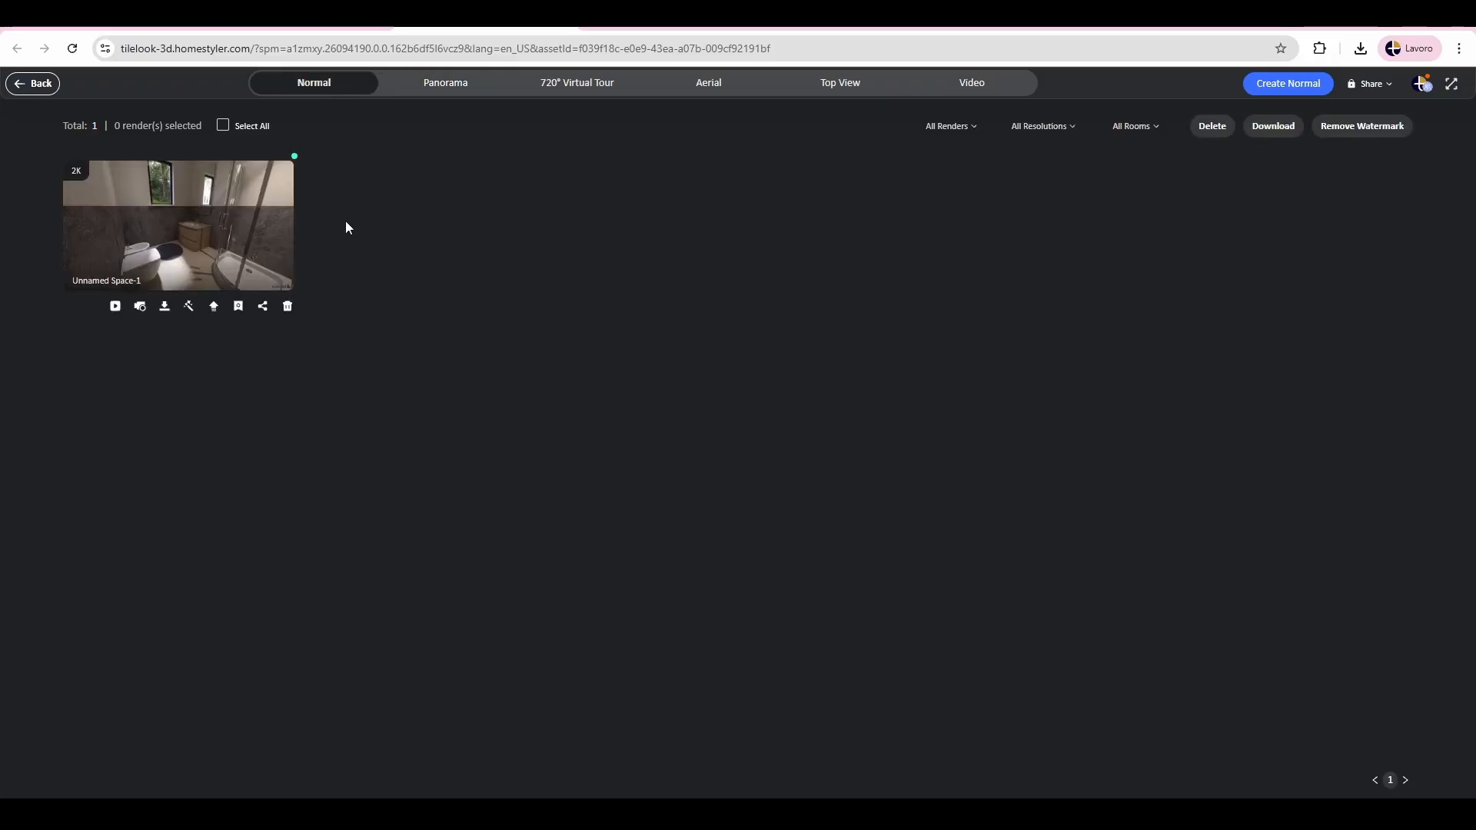
mouse_move(238, 228)
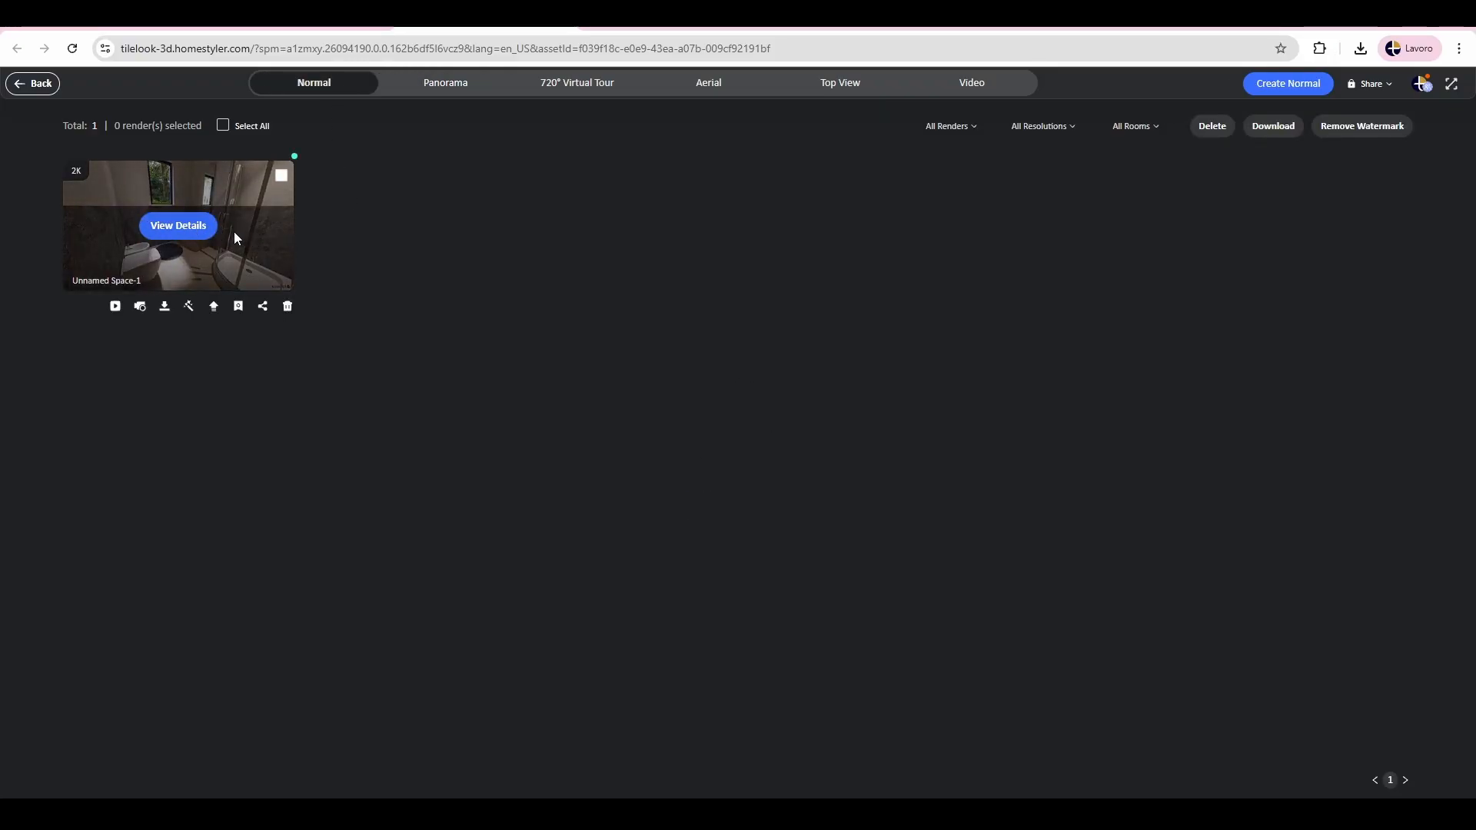
click(199, 227)
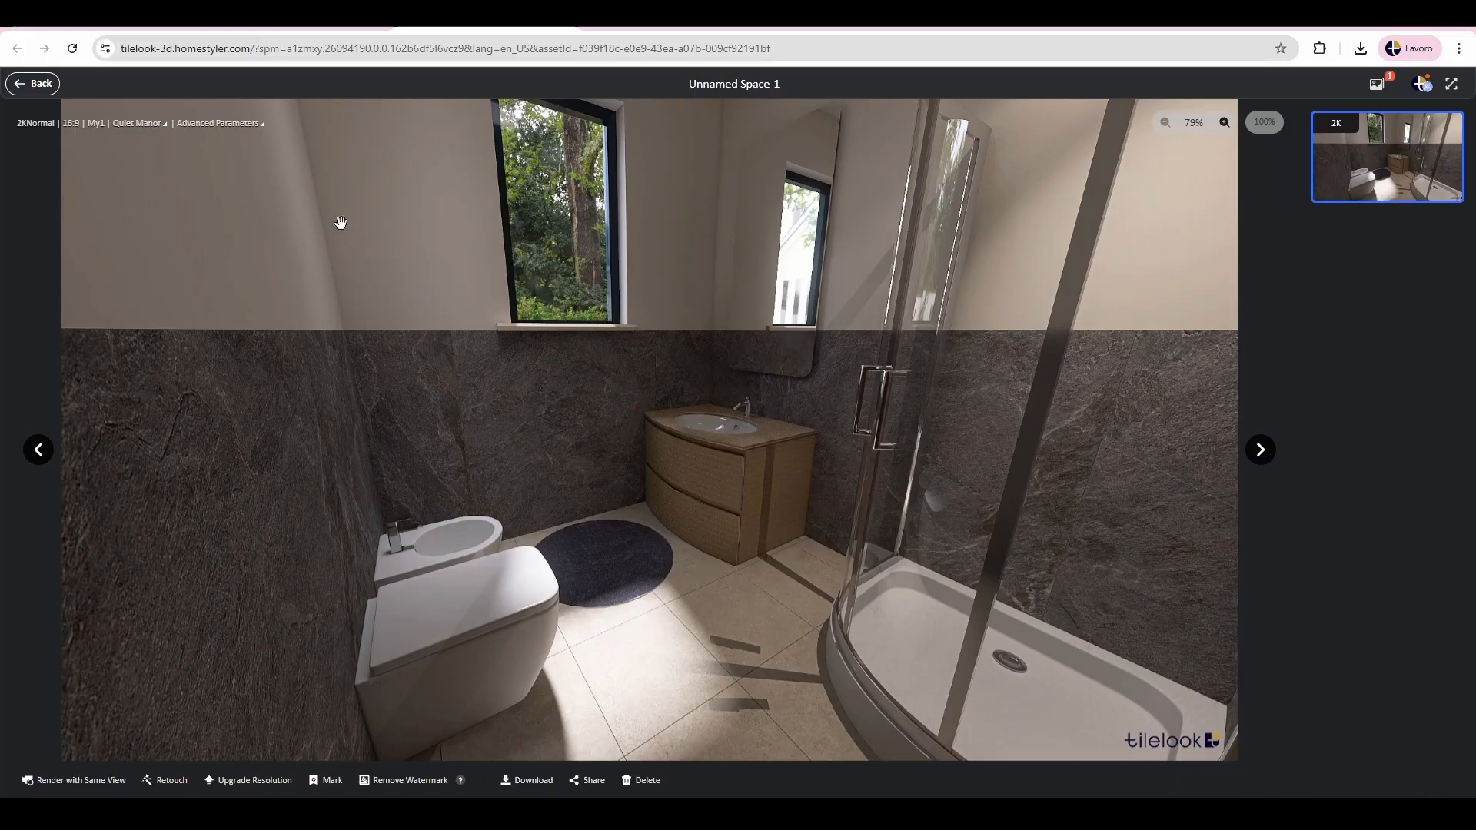
click(39, 86)
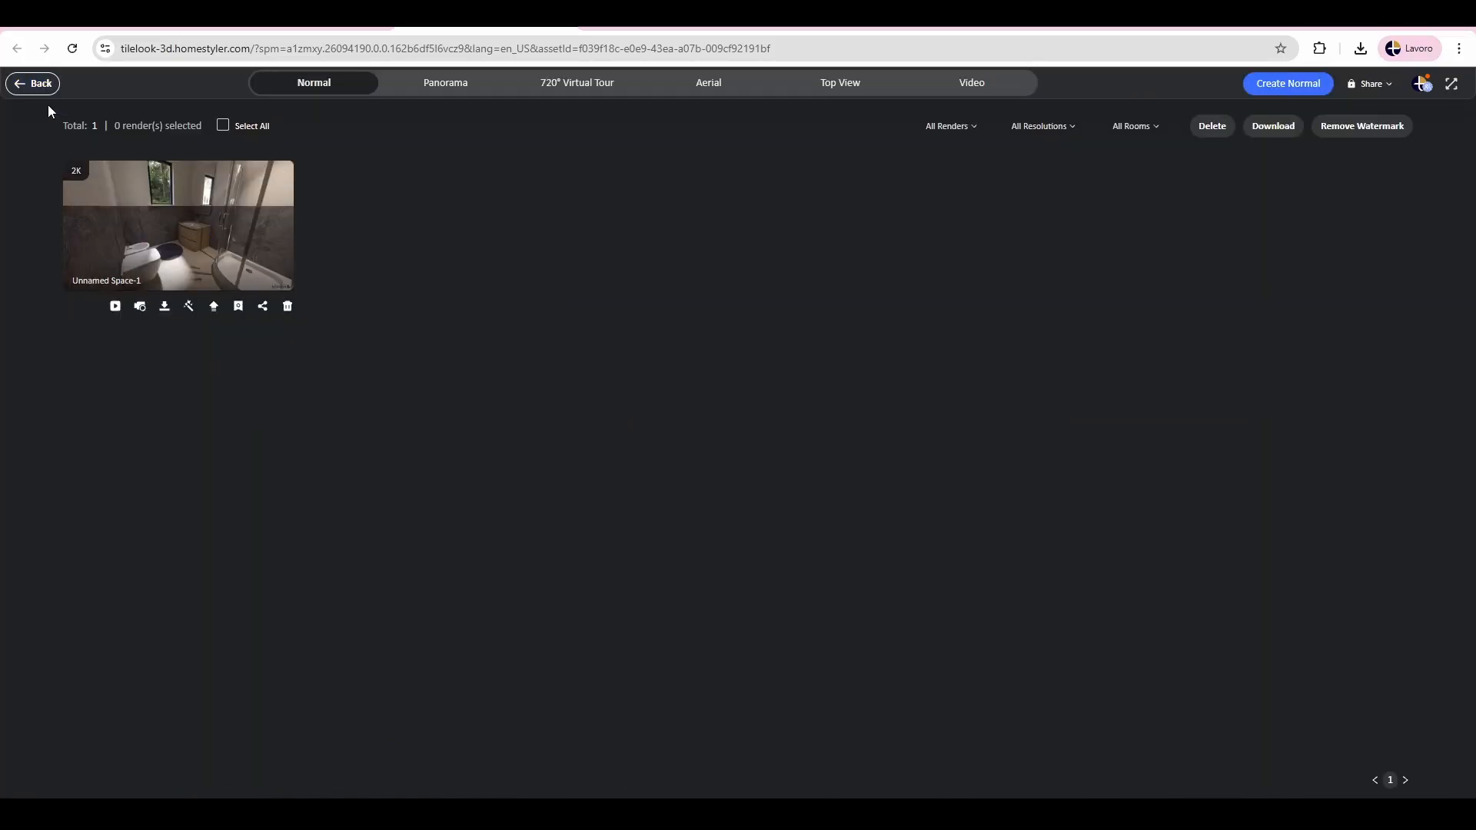
click(181, 224)
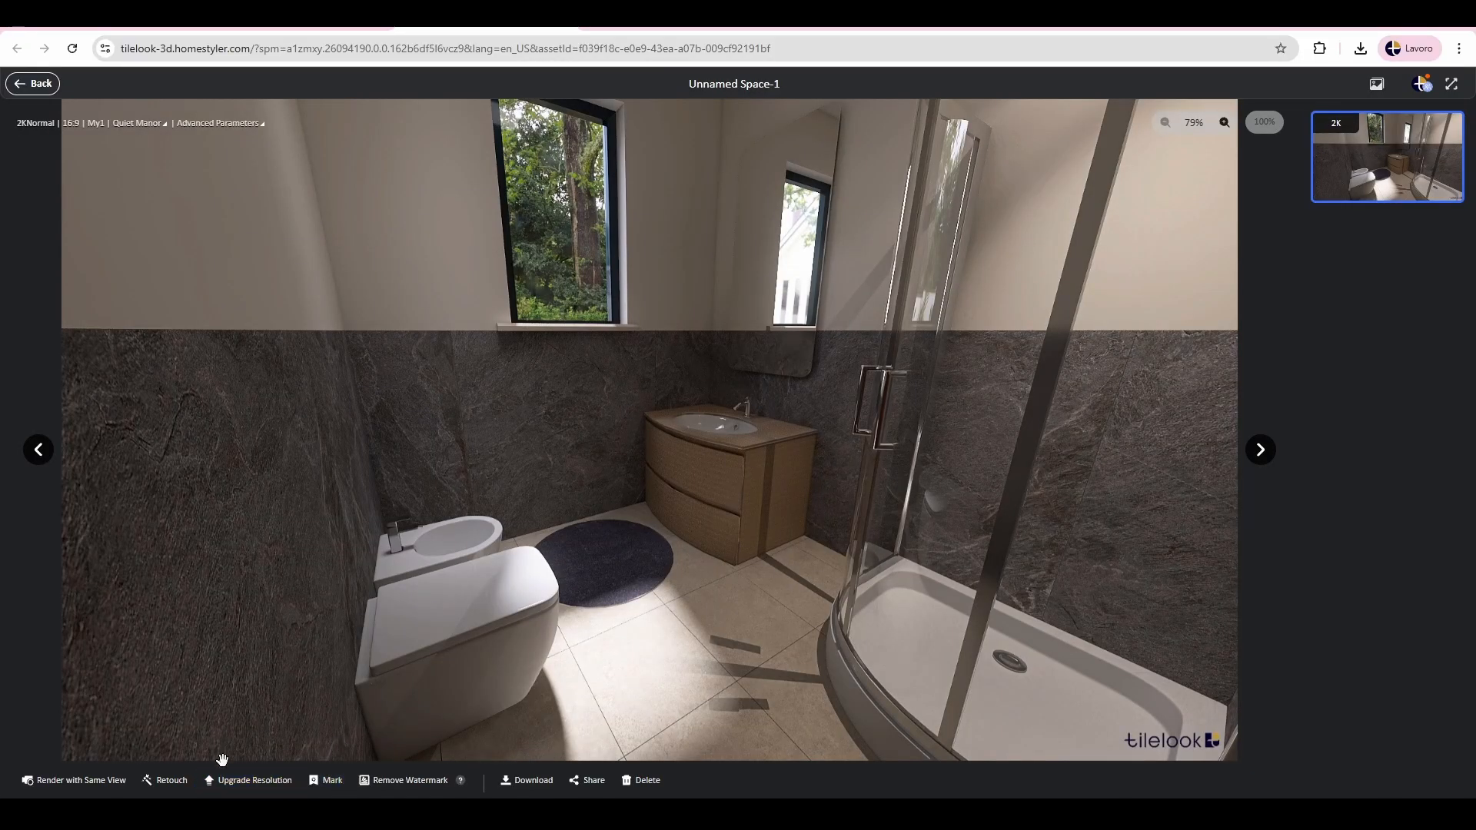
Step: Look at the retouch options for the bathroom render and return to its details without editing
click(530, 783)
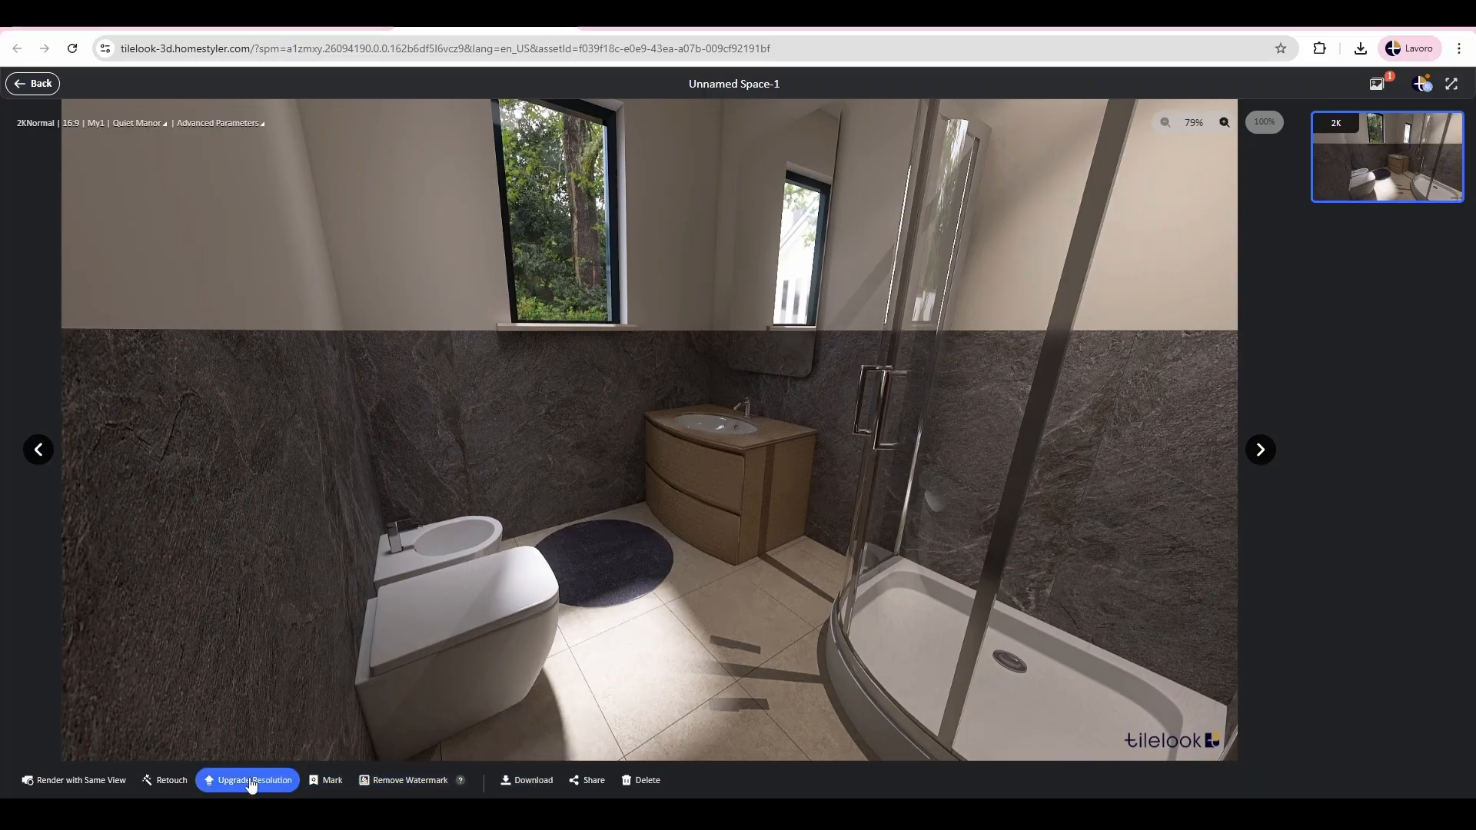
click(164, 779)
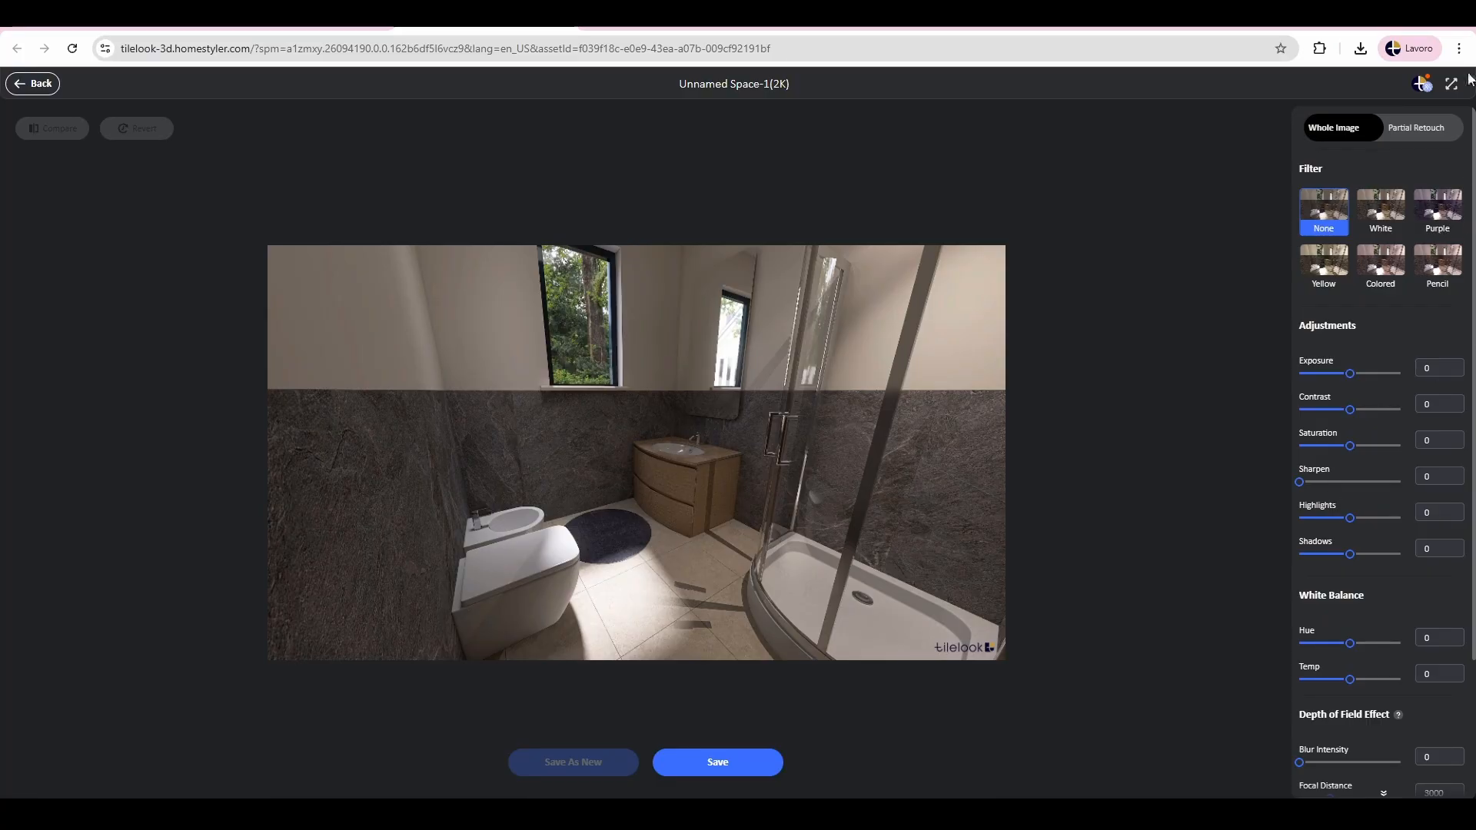
click(33, 83)
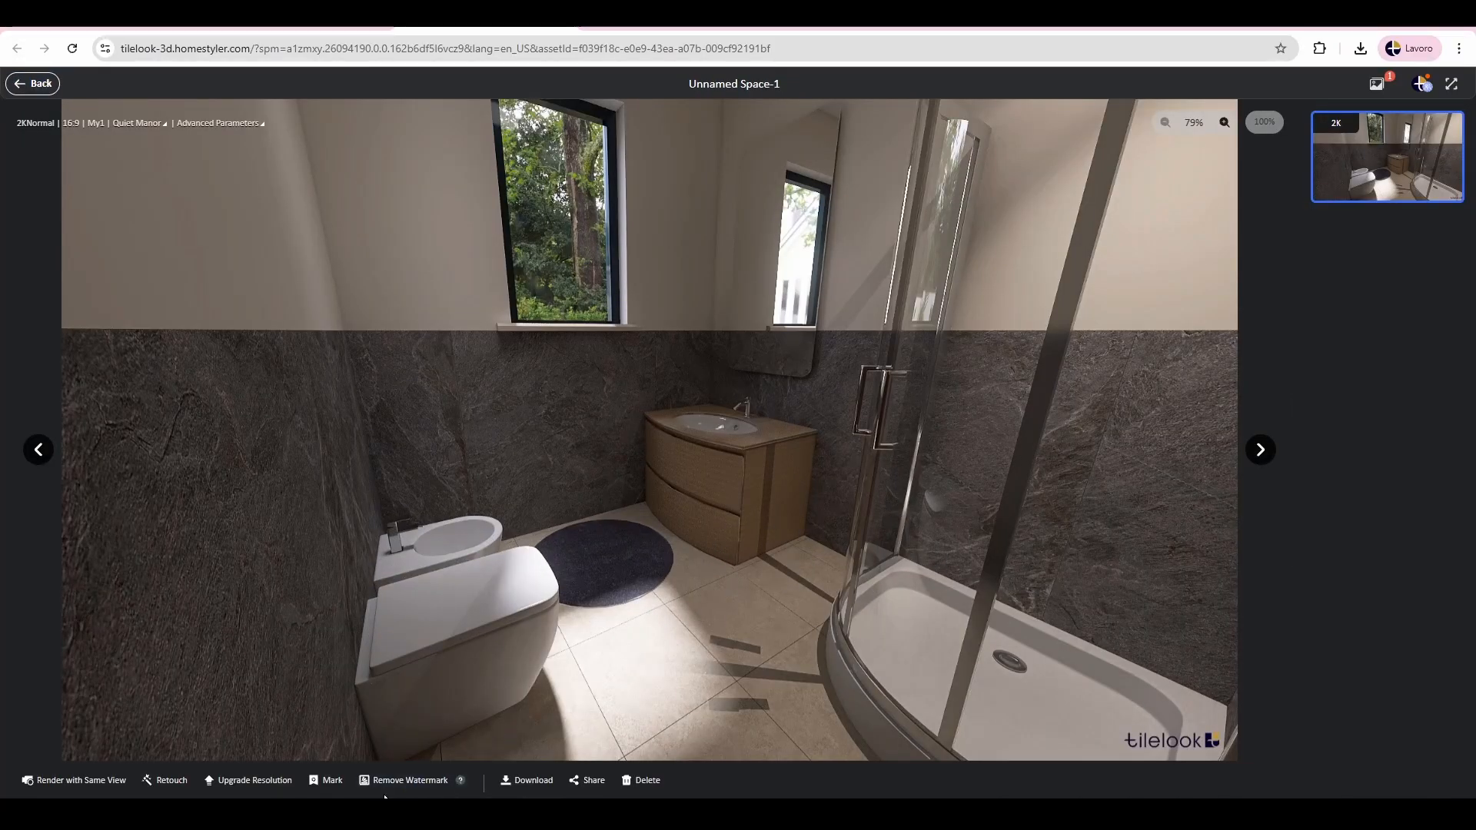
Step: Display the bathroom render's QR code in its share options, close them and return to the render setup
click(574, 781)
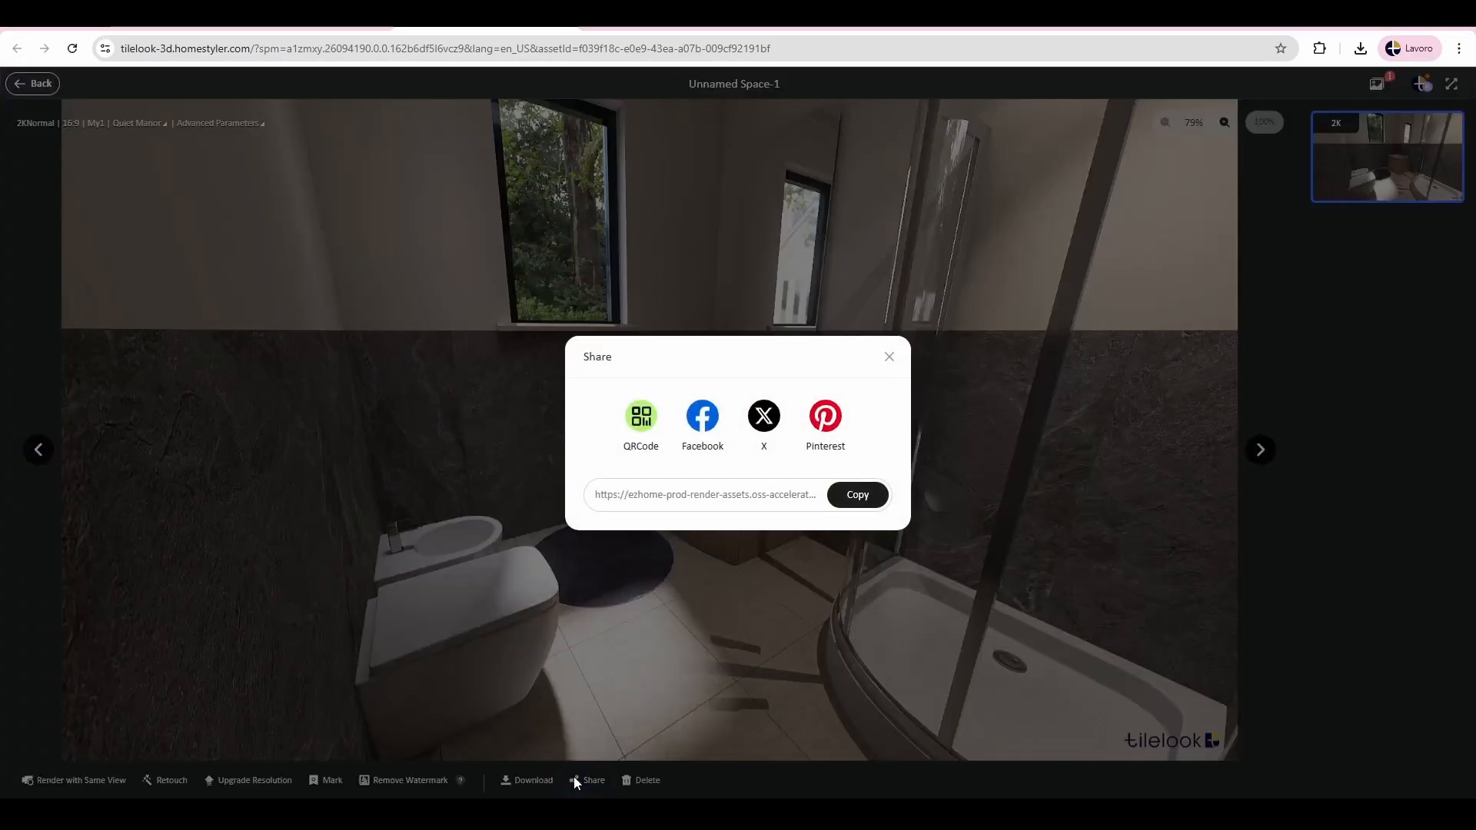
click(642, 430)
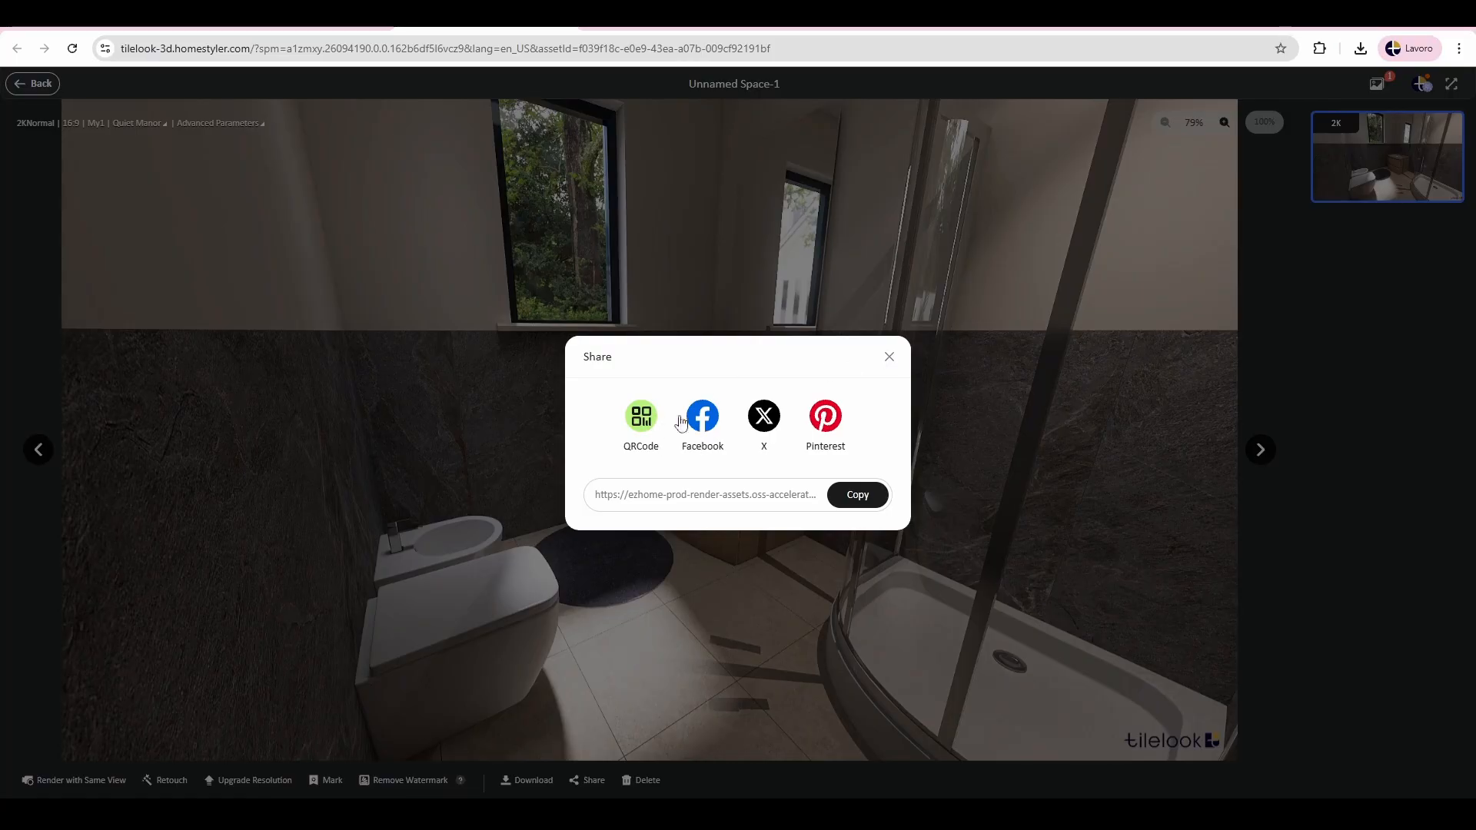
mouse_move(643, 428)
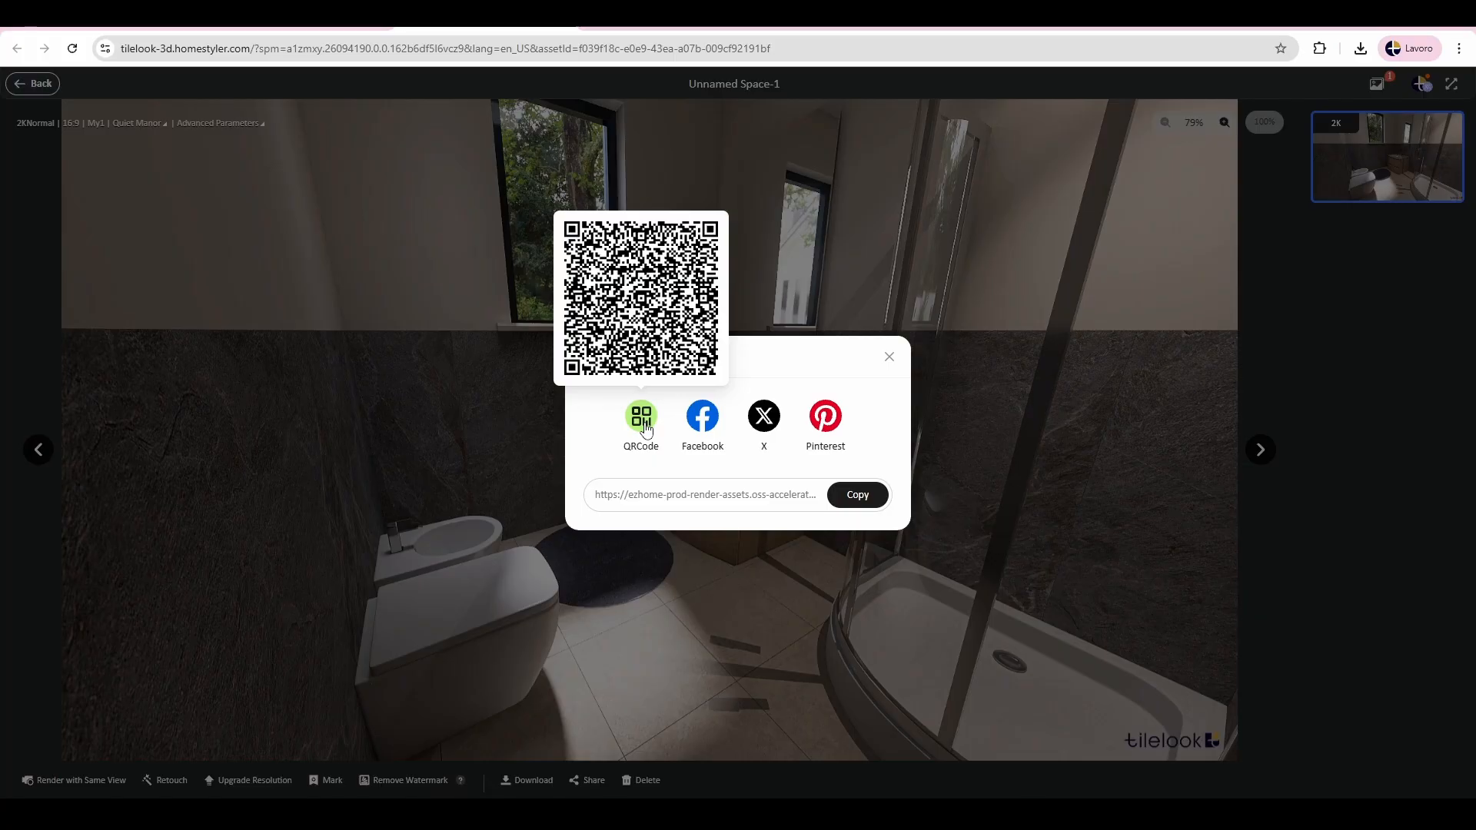
click(889, 357)
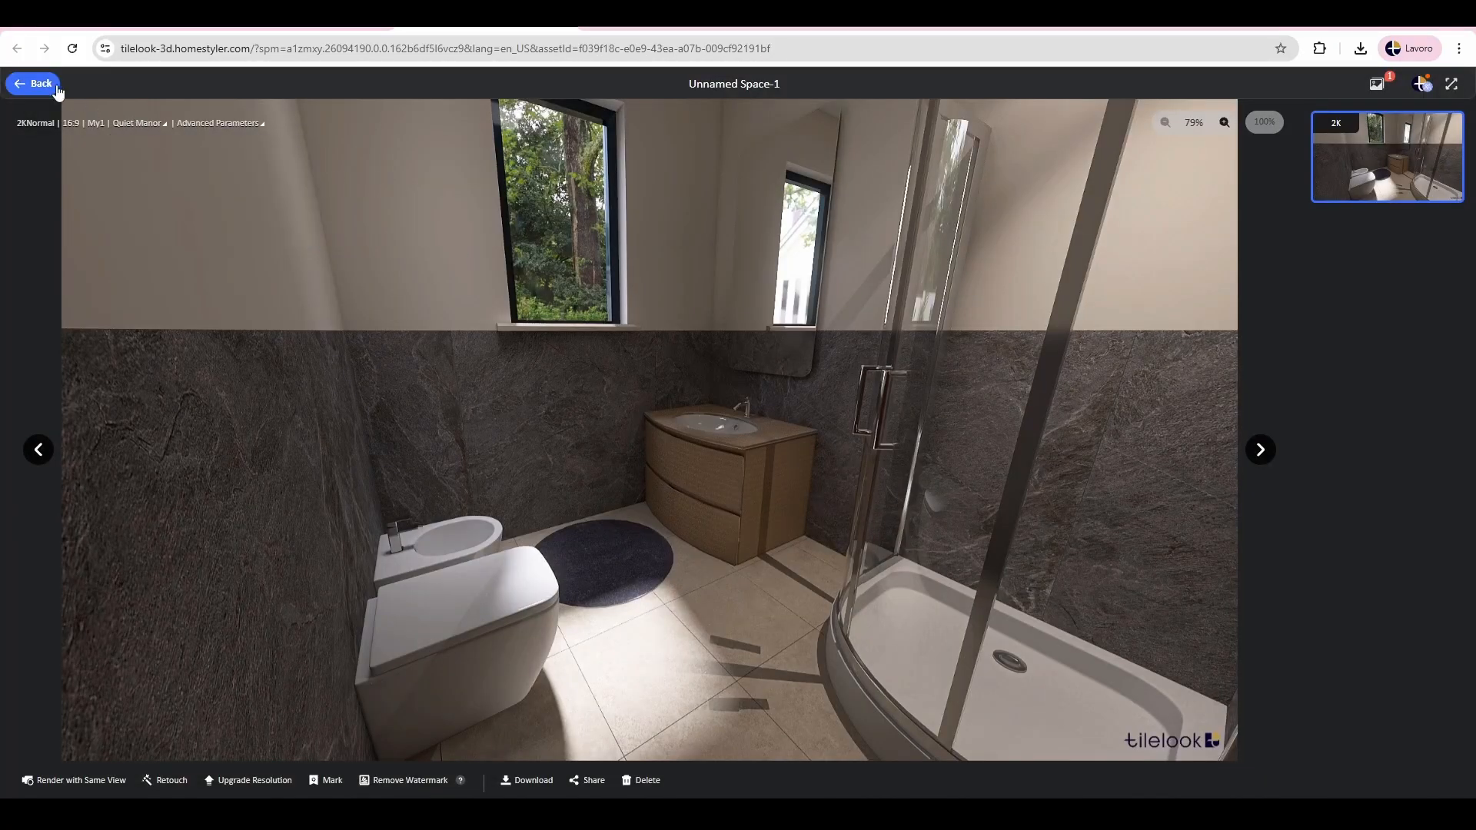
click(29, 83)
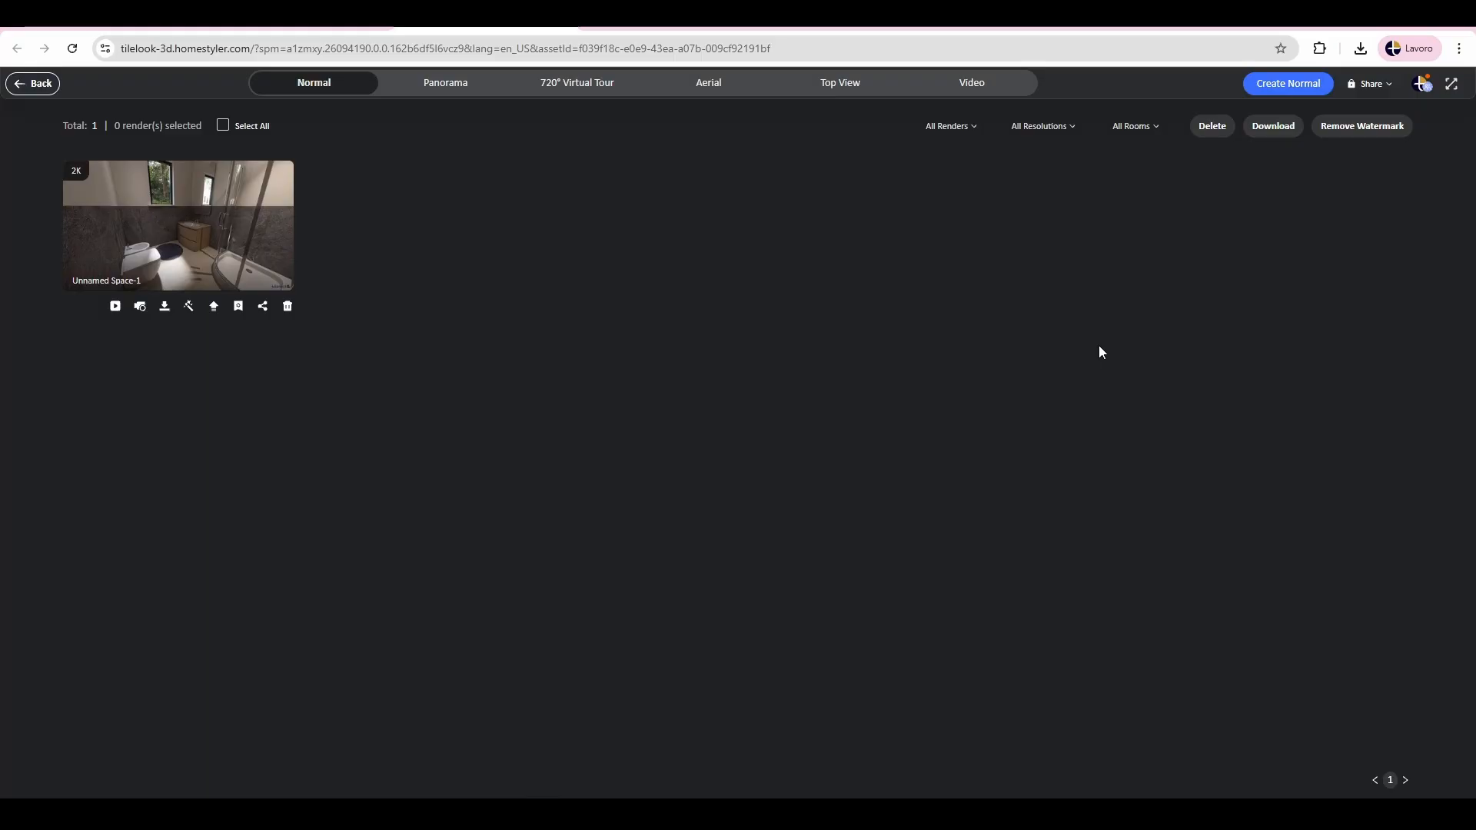
click(37, 83)
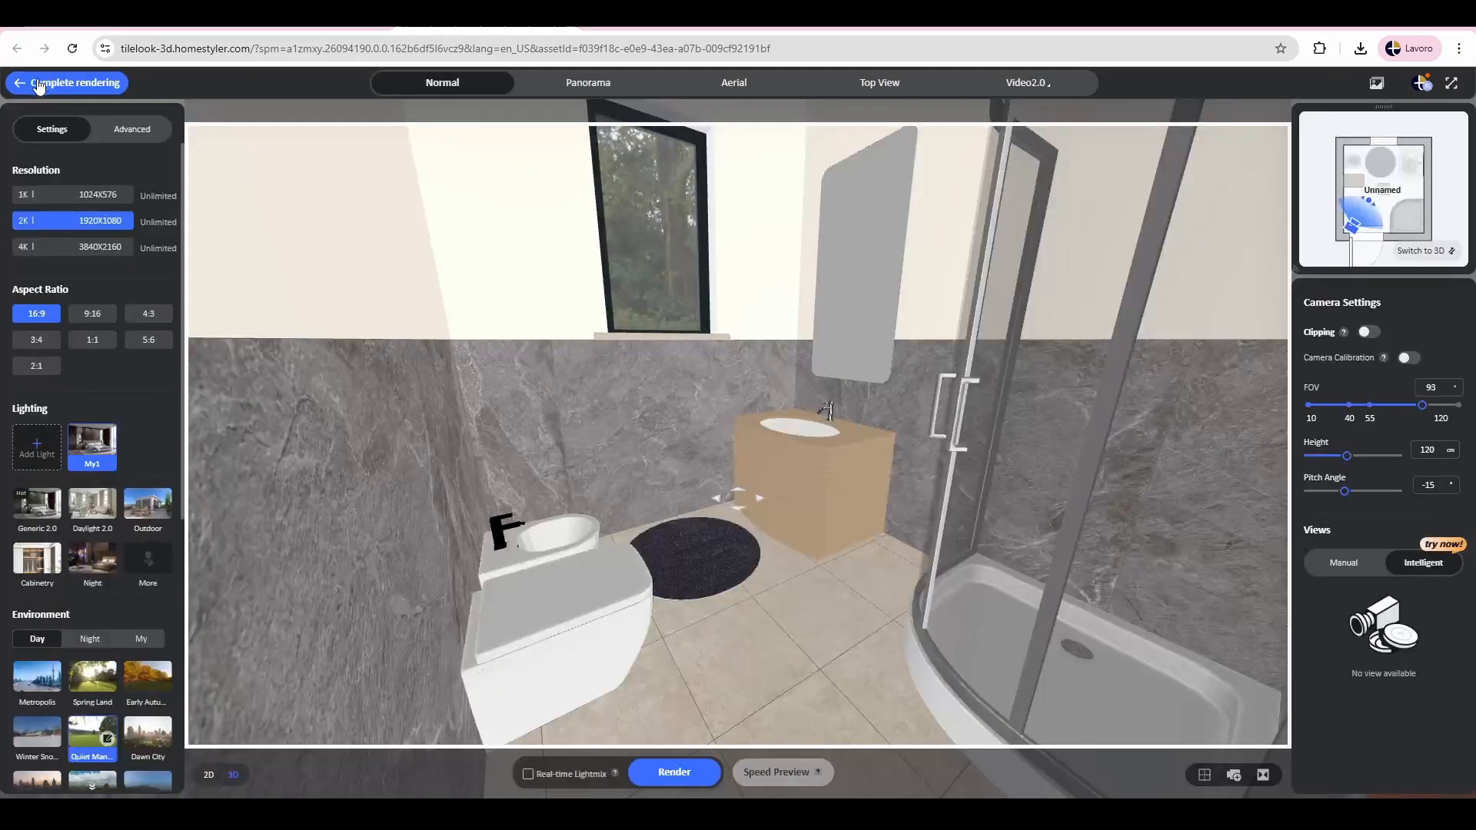